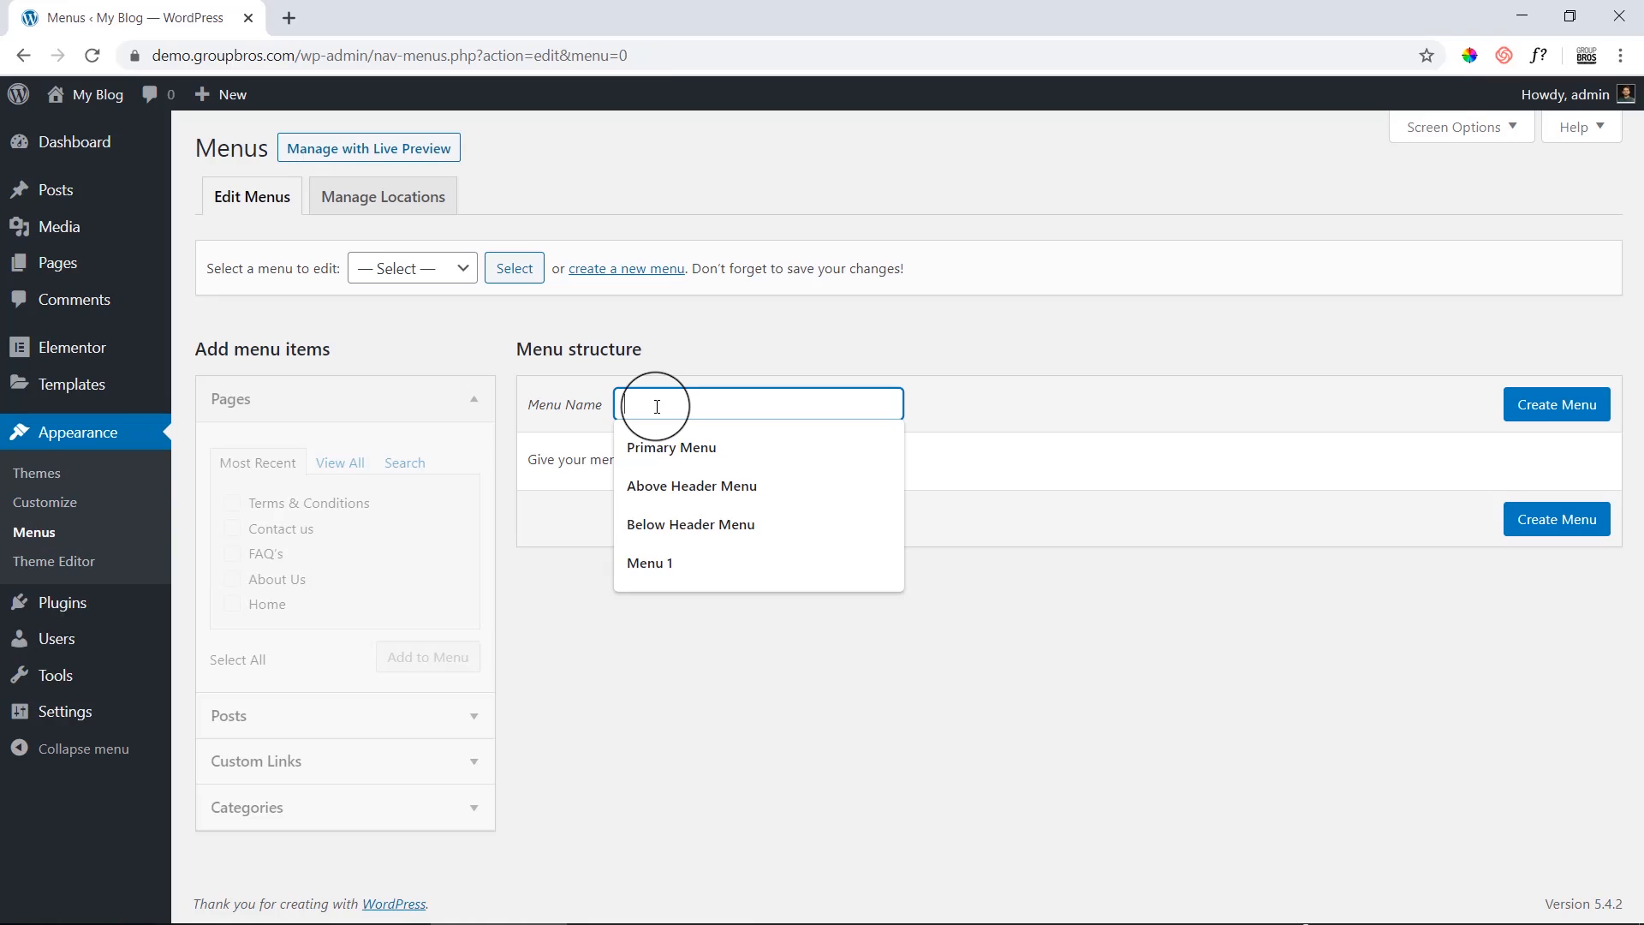
# Create a new menu named Main Menu.
pyautogui.write('Main Menu')
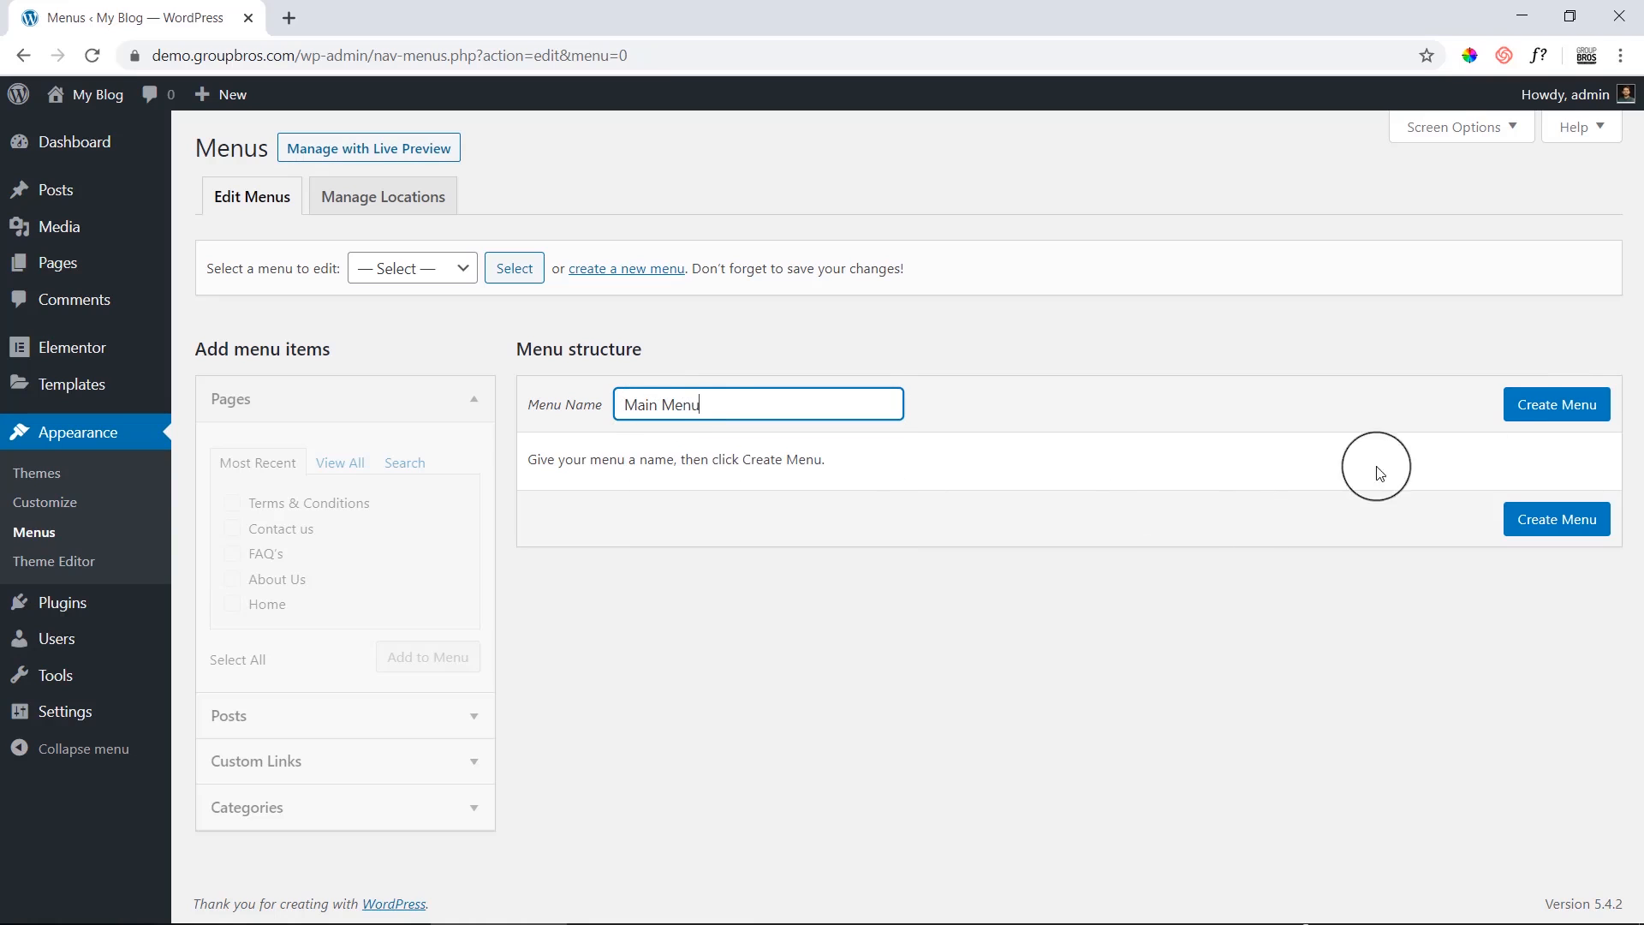
pyautogui.click(1539, 407)
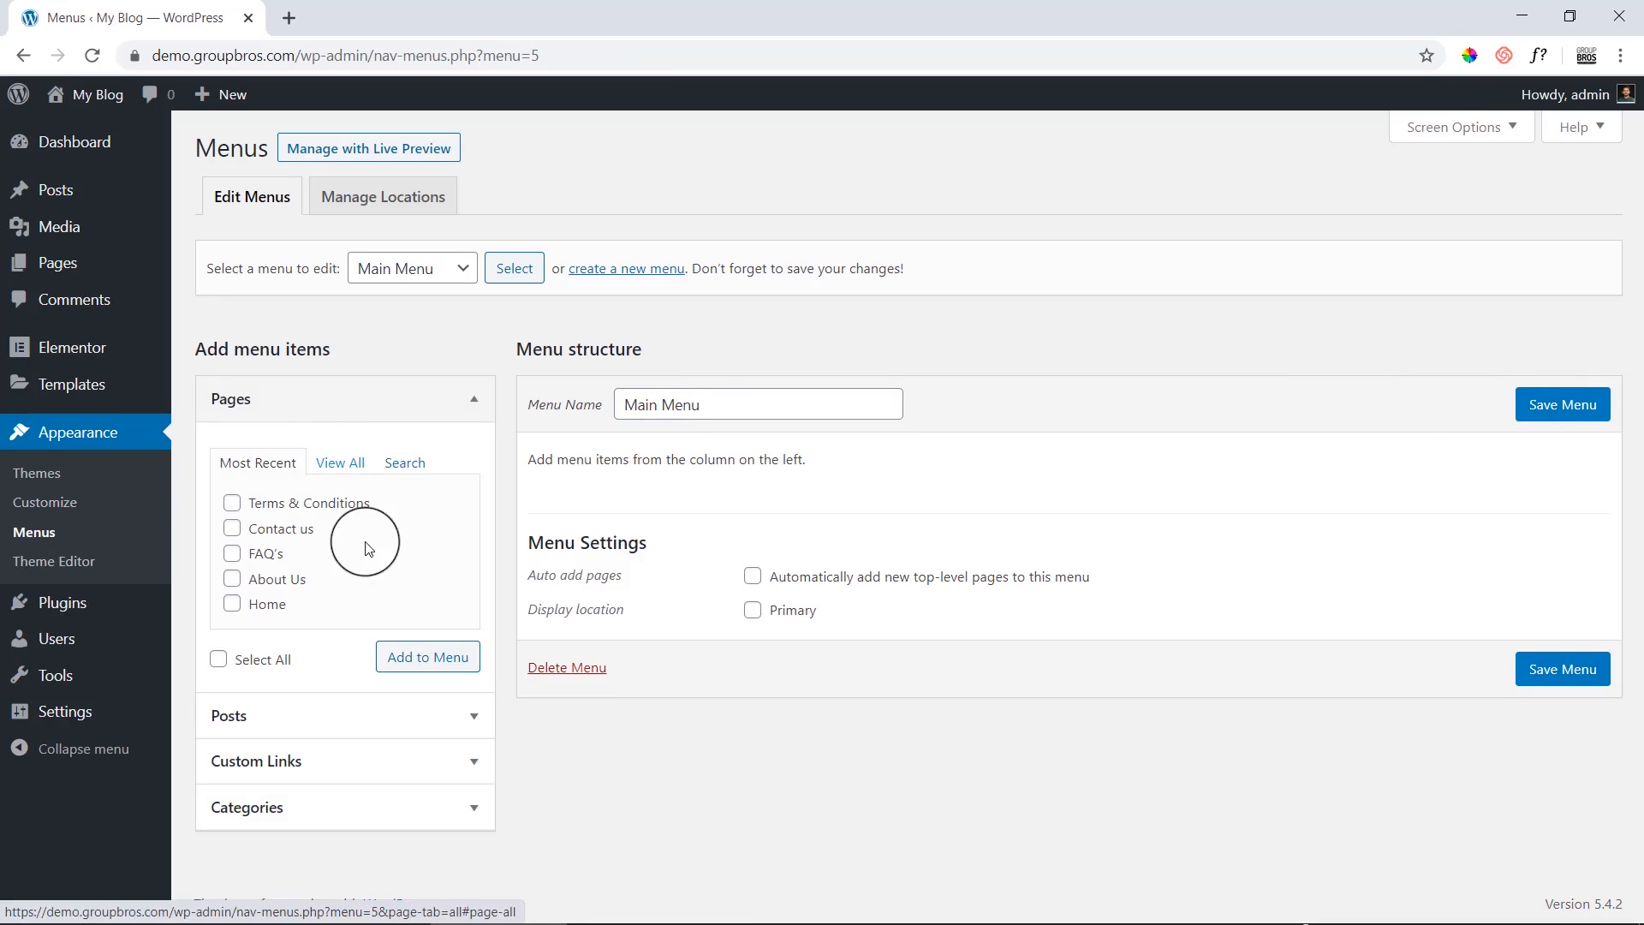
# Check the navigation in the Adobe XD design, and add the Home link plus the About Us, Contact us and FAQ's pages to Main Menu.
pyautogui.click(392, 906)
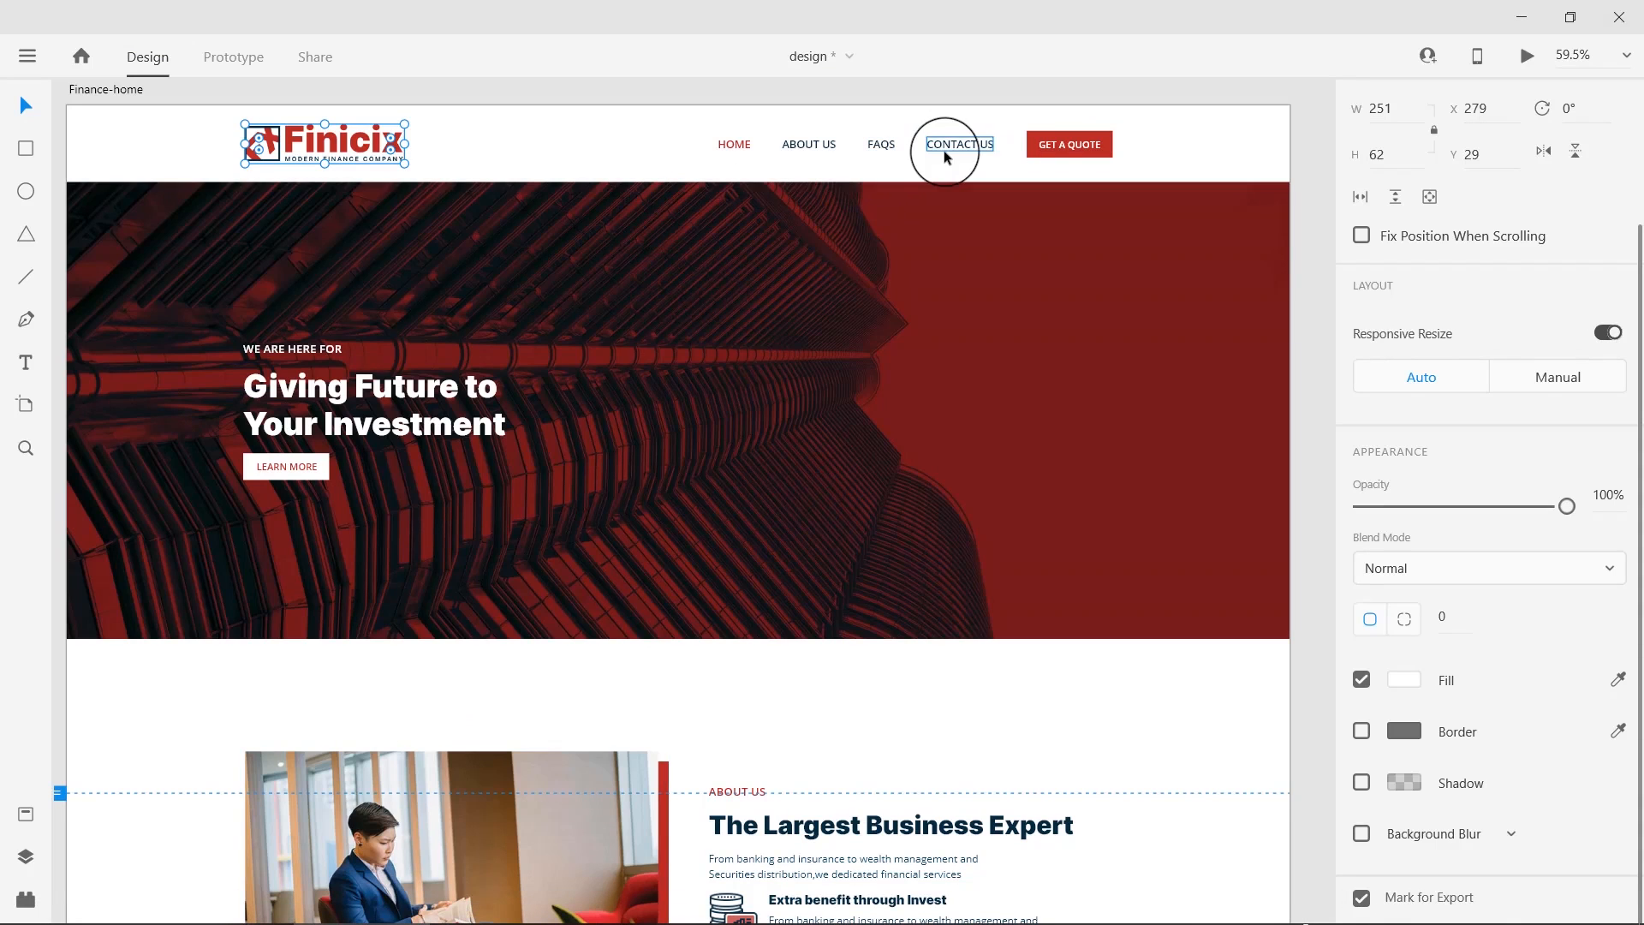
pyautogui.click(357, 901)
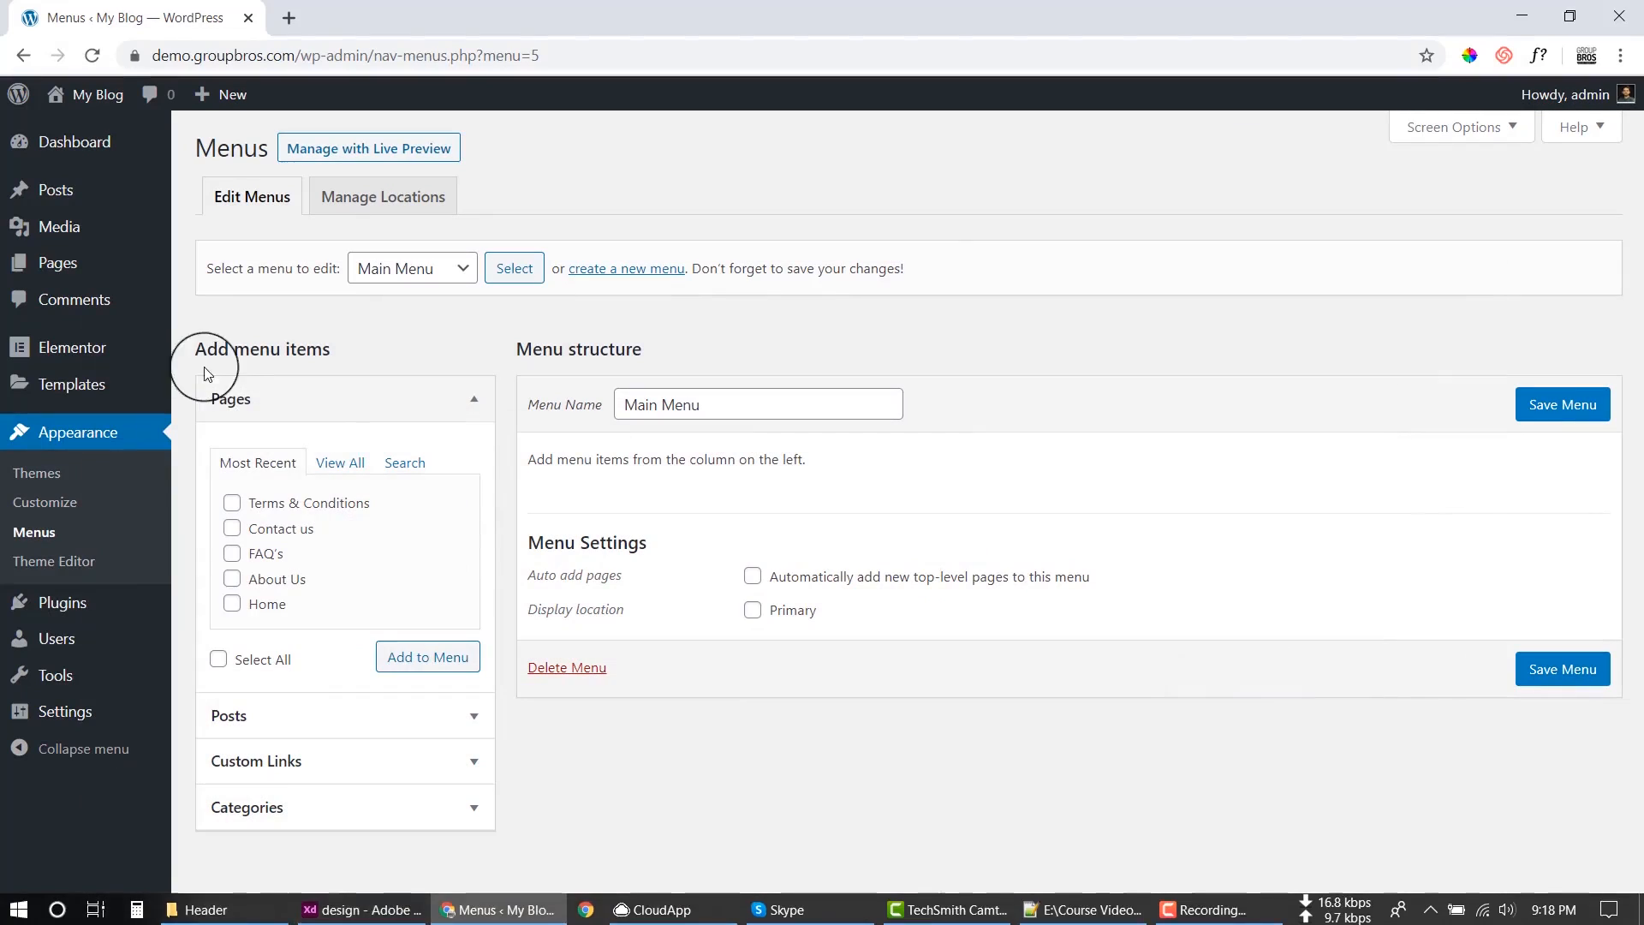
pyautogui.click(340, 463)
pyautogui.click(261, 503)
pyautogui.click(282, 588)
pyautogui.click(261, 630)
pyautogui.click(282, 604)
pyautogui.click(431, 721)
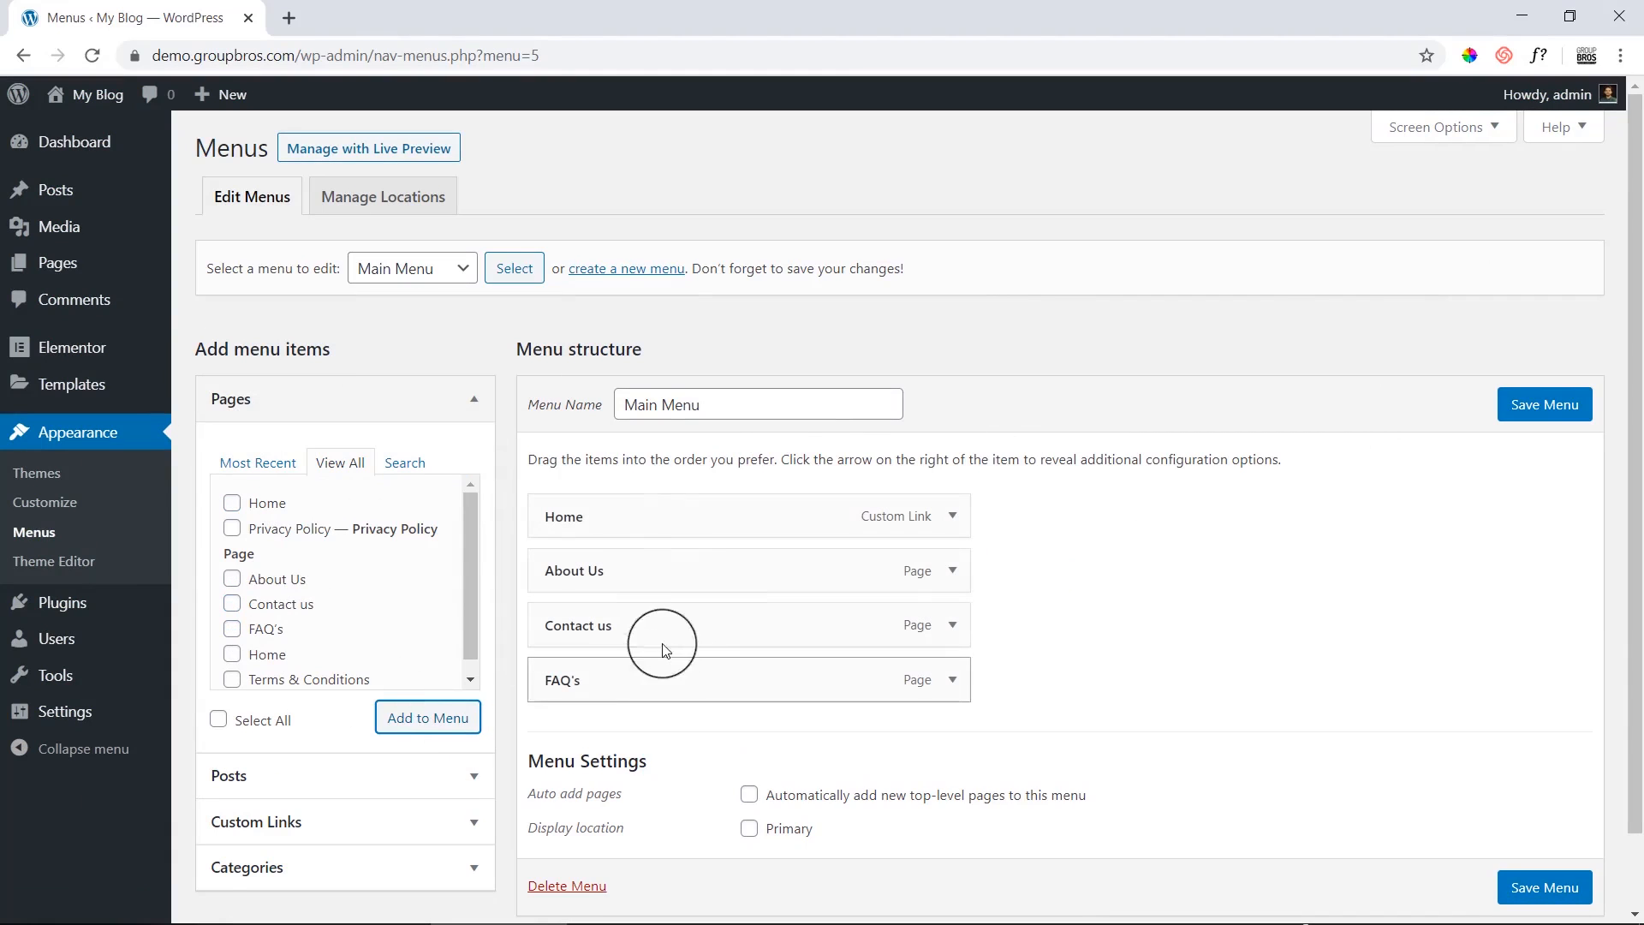
# Move the FAQ's item above Contact us in the menu structure and save the menu.
pyautogui.moveTo(635, 668); pyautogui.dragTo(648, 628)
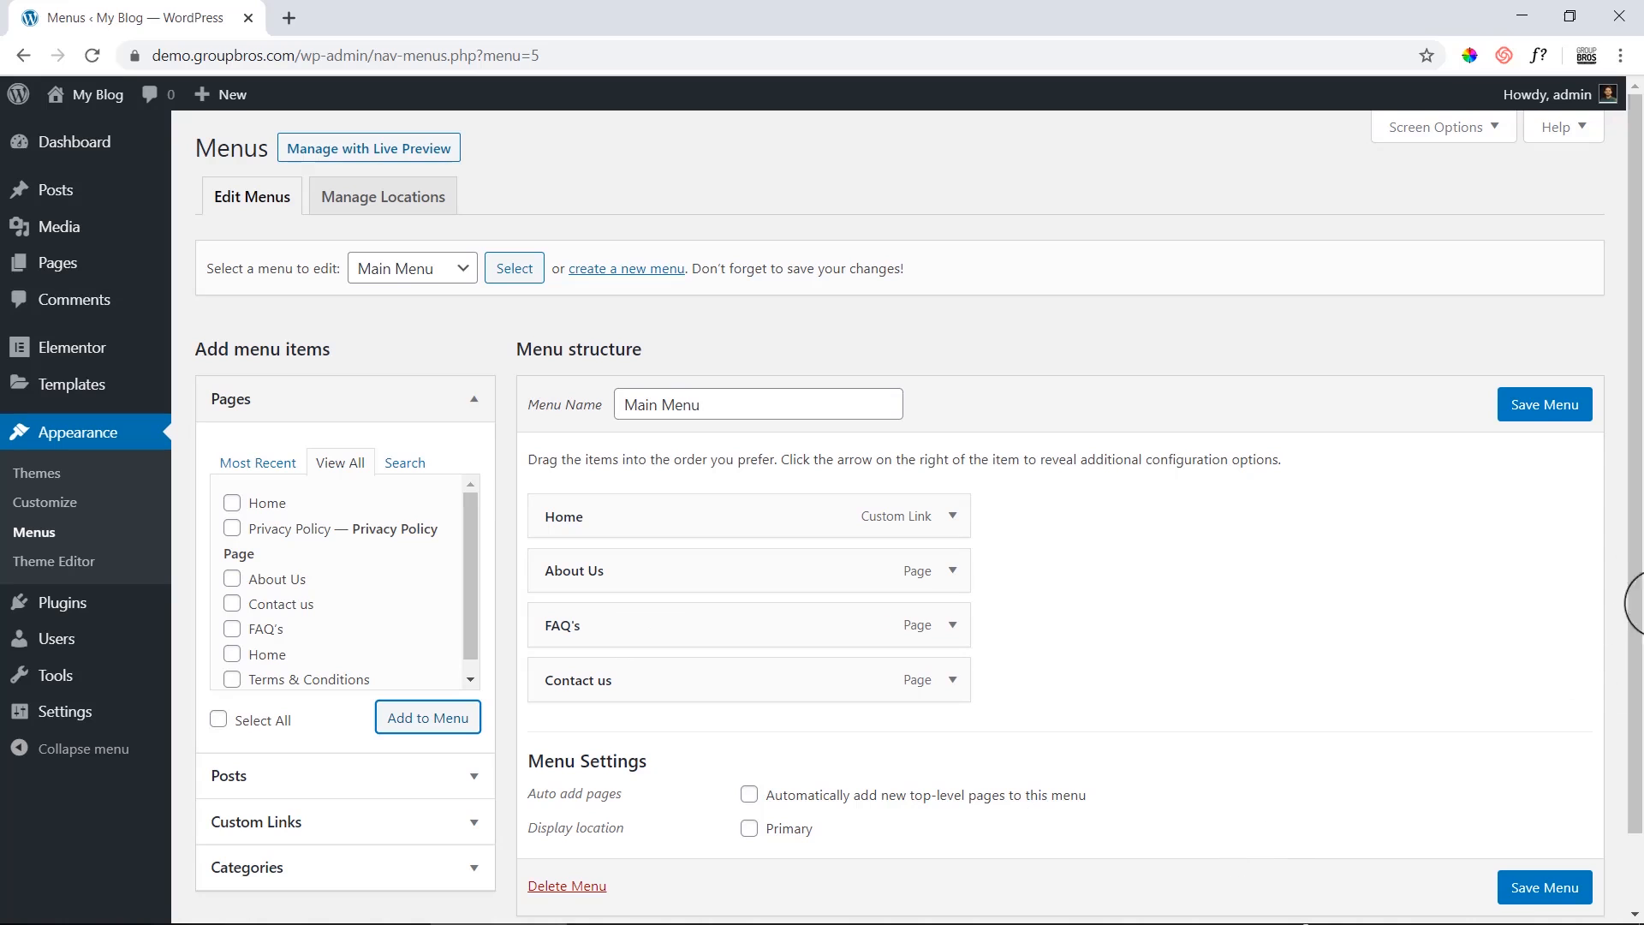
pyautogui.click(1540, 411)
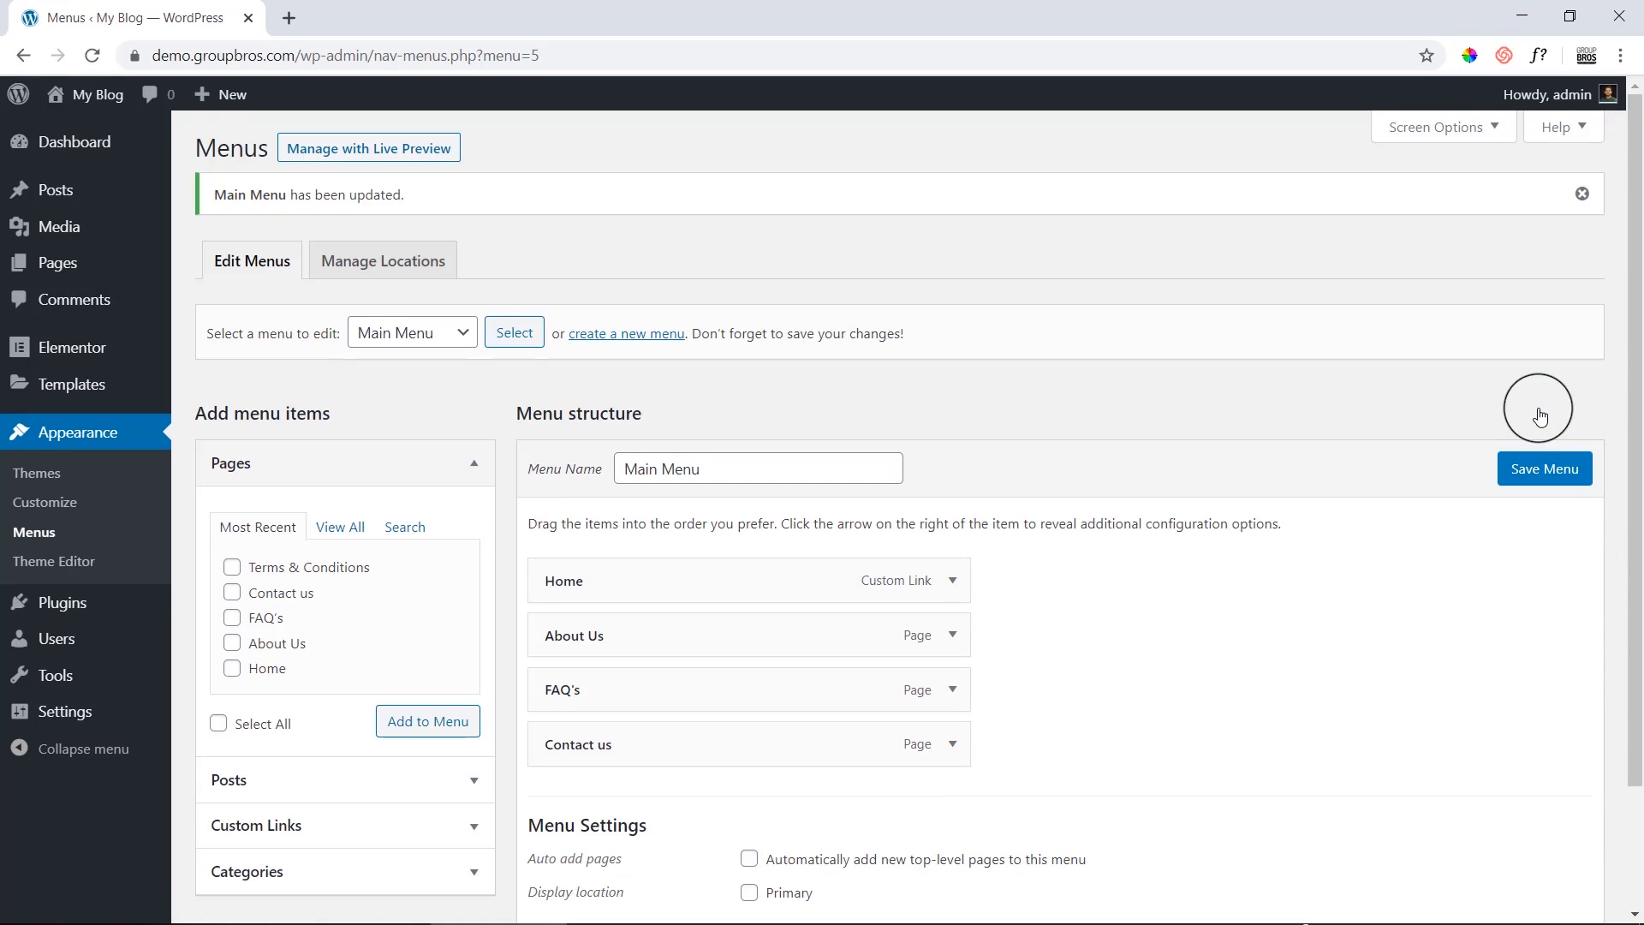
# Open the theme Customizer in a new browser tab and go to its Site Identity settings.
pyautogui.rightClick(57, 509)
pyautogui.click(117, 525)
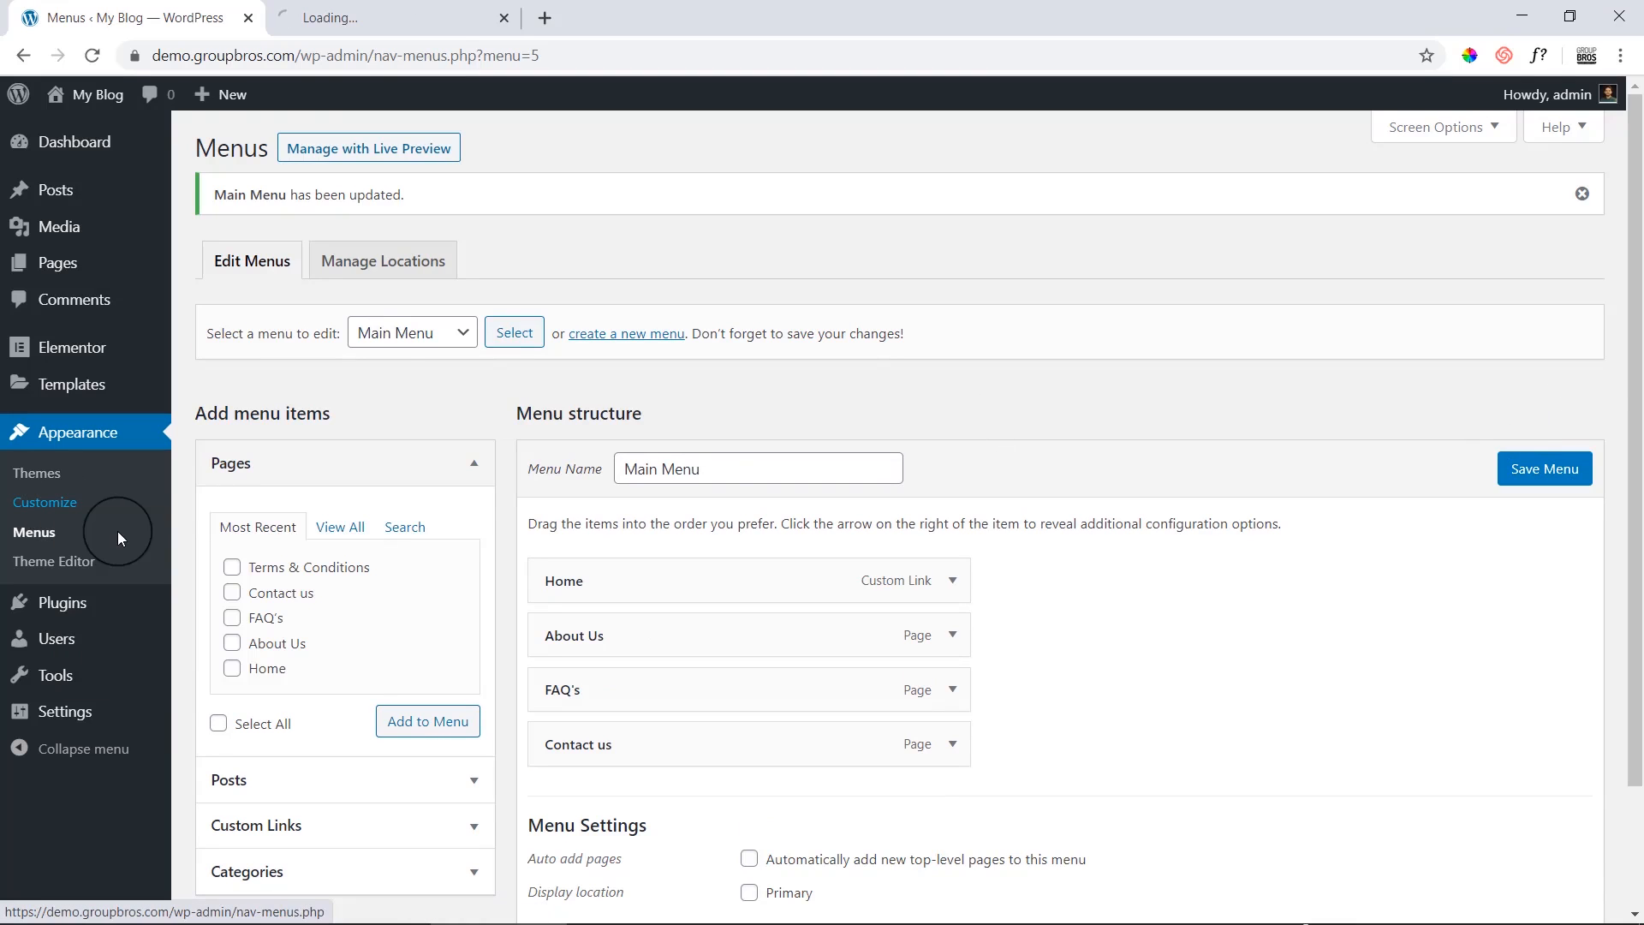
pyautogui.click(446, 7)
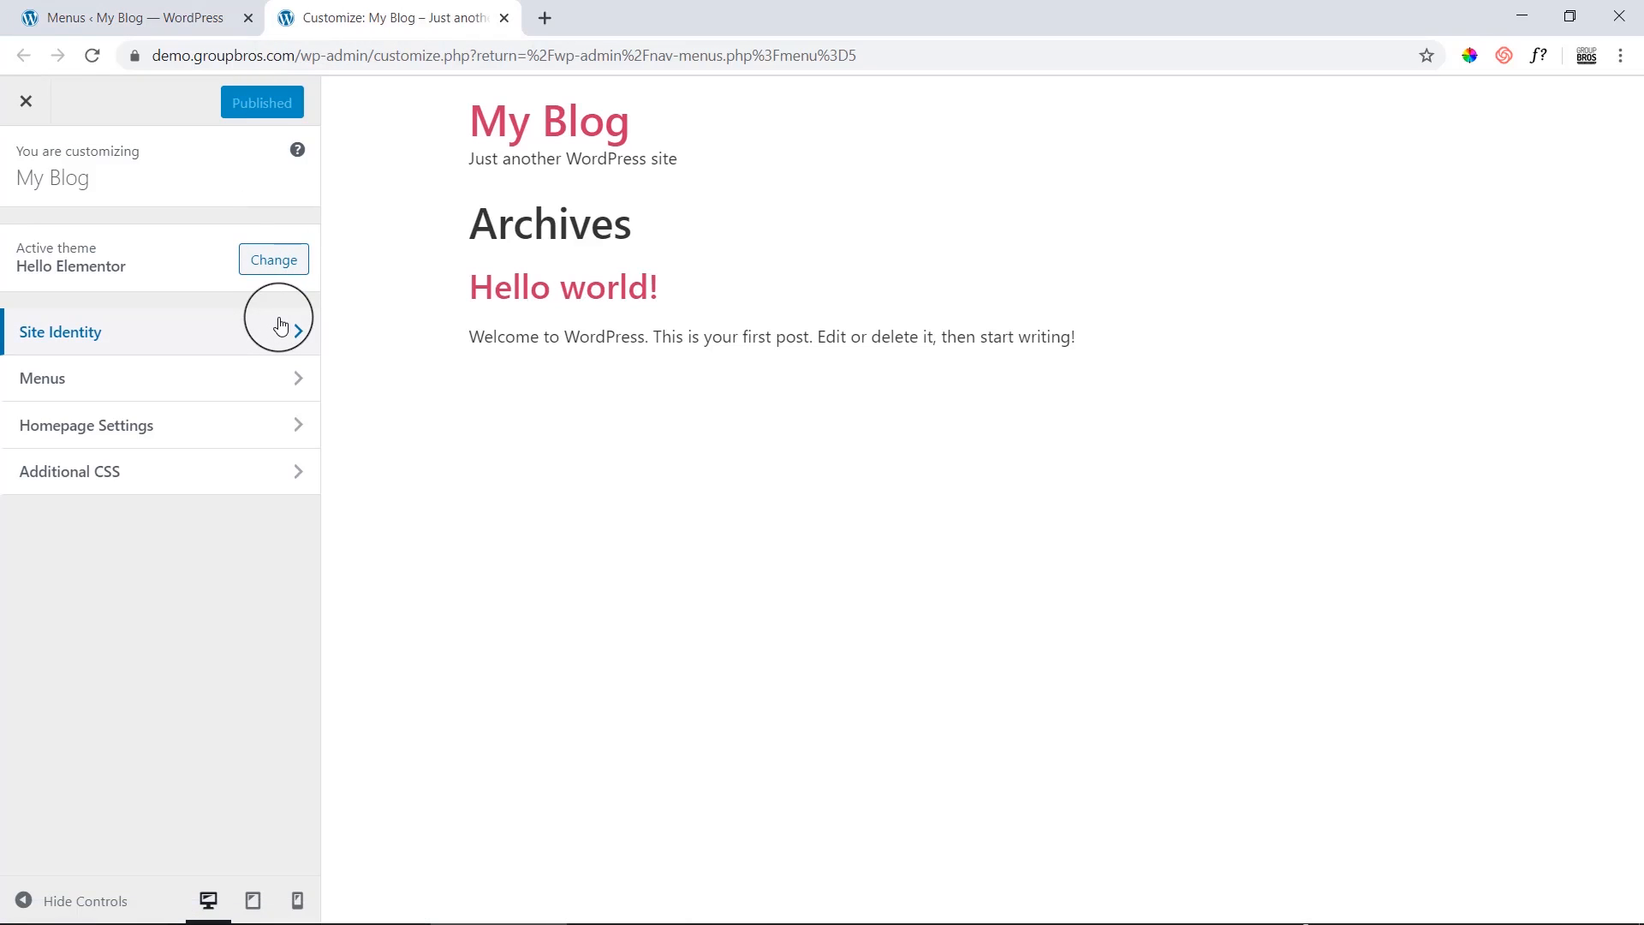
pyautogui.click(193, 11)
pyautogui.click(333, 8)
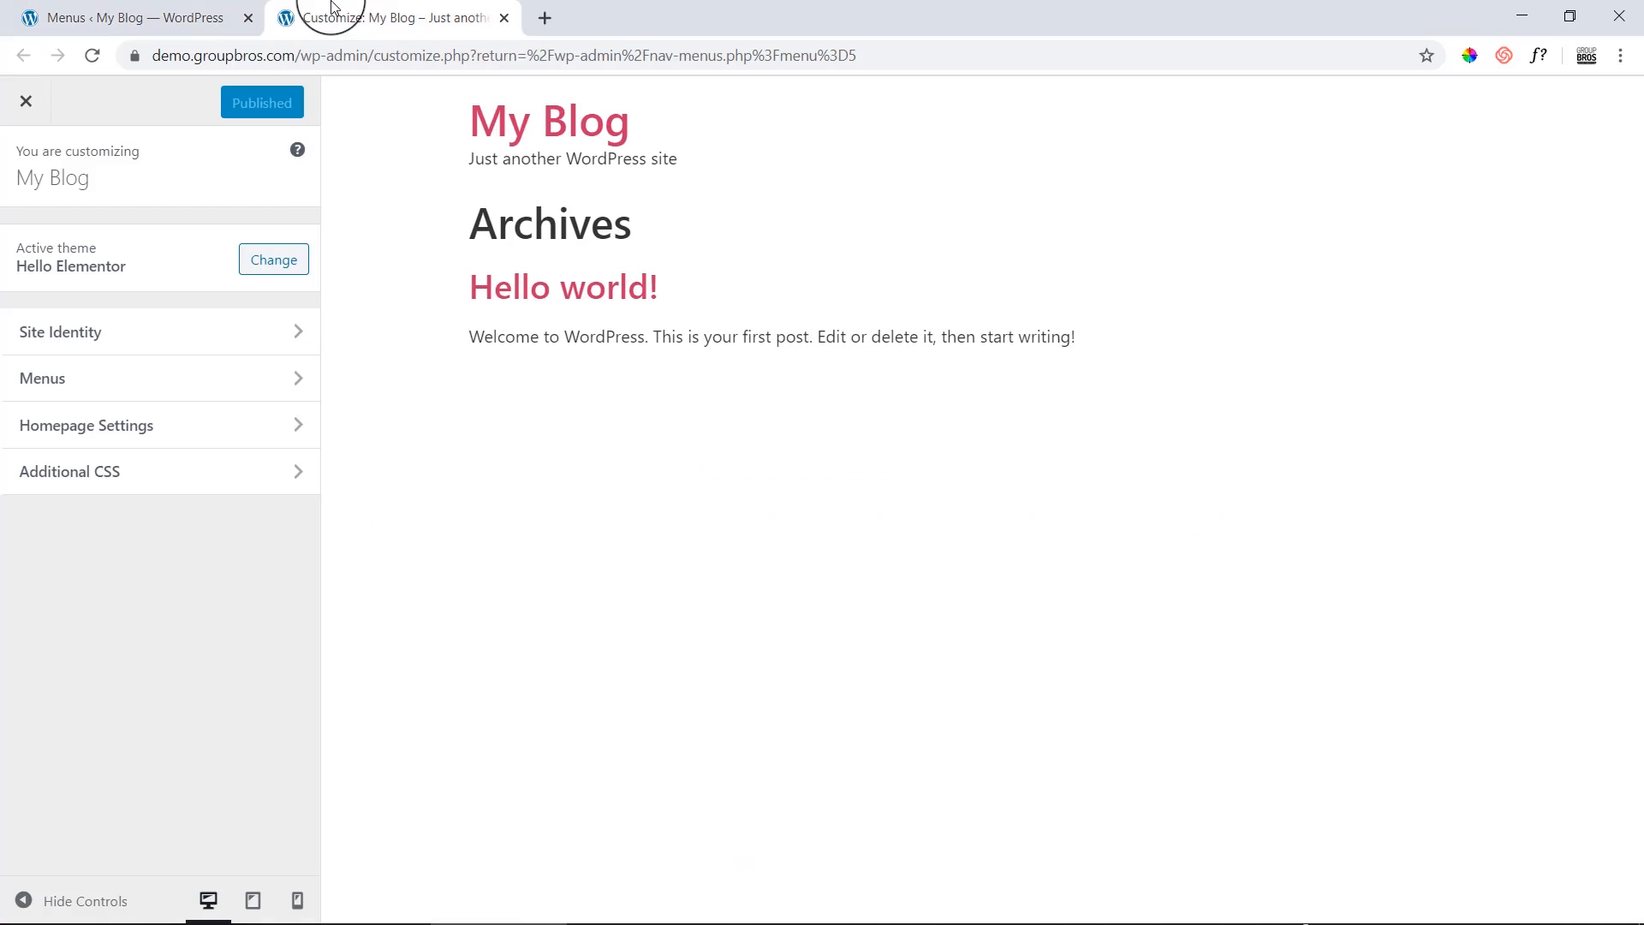
pyautogui.click(257, 334)
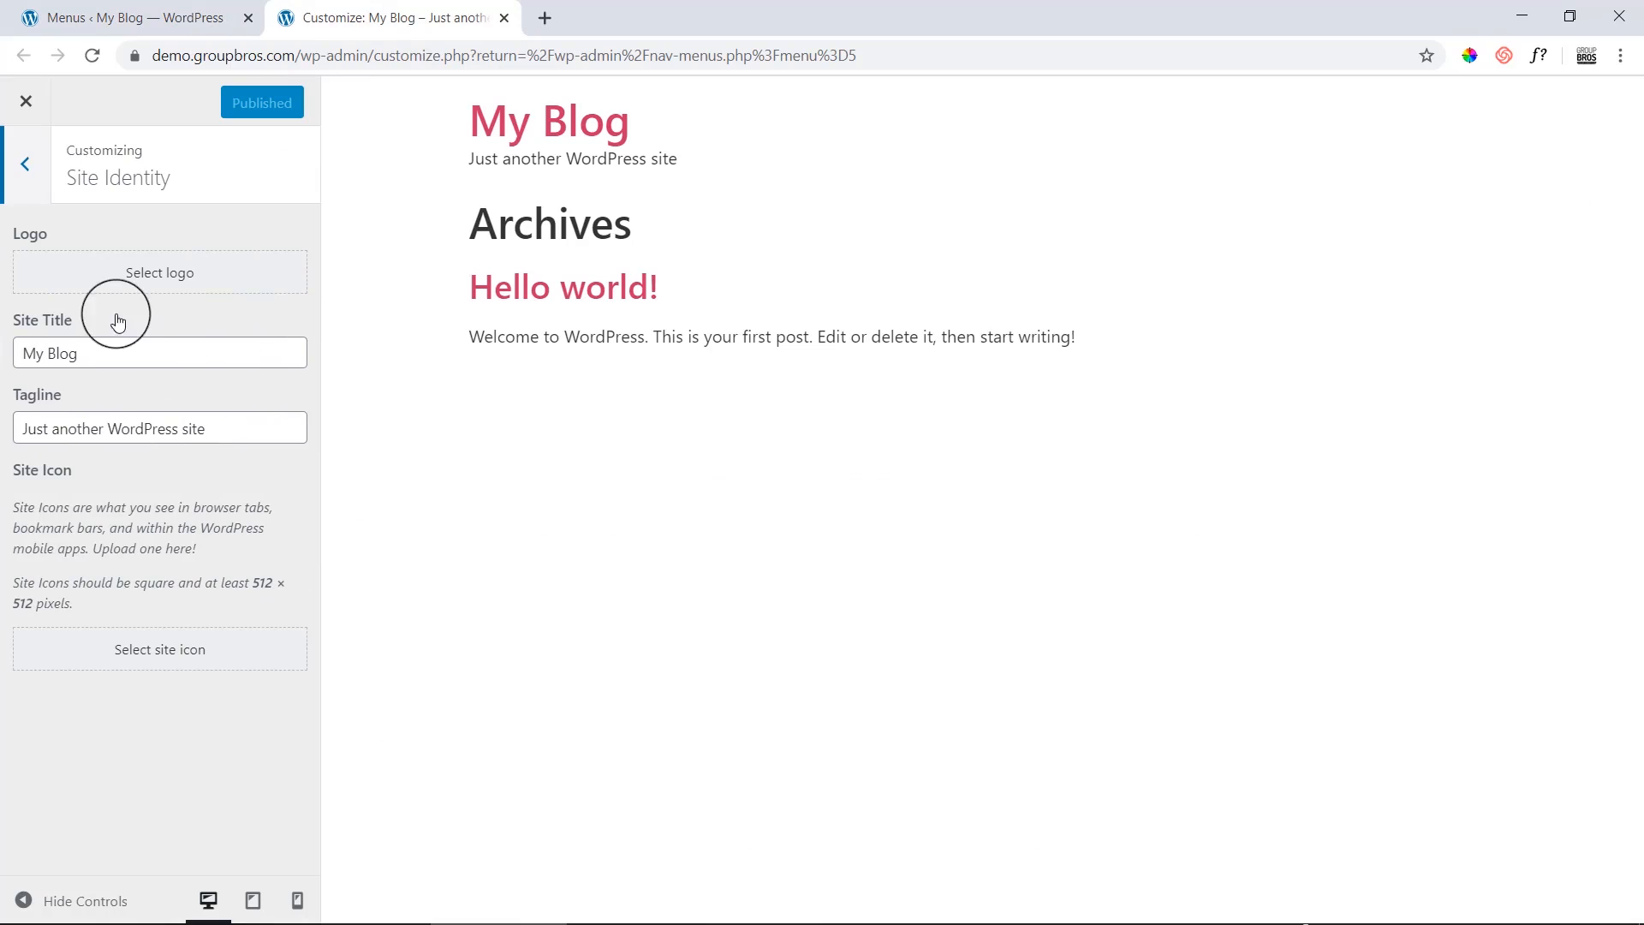
# Upload logo.png from the Header resource folder as the site logo, skipping the crop.
pyautogui.click(155, 278)
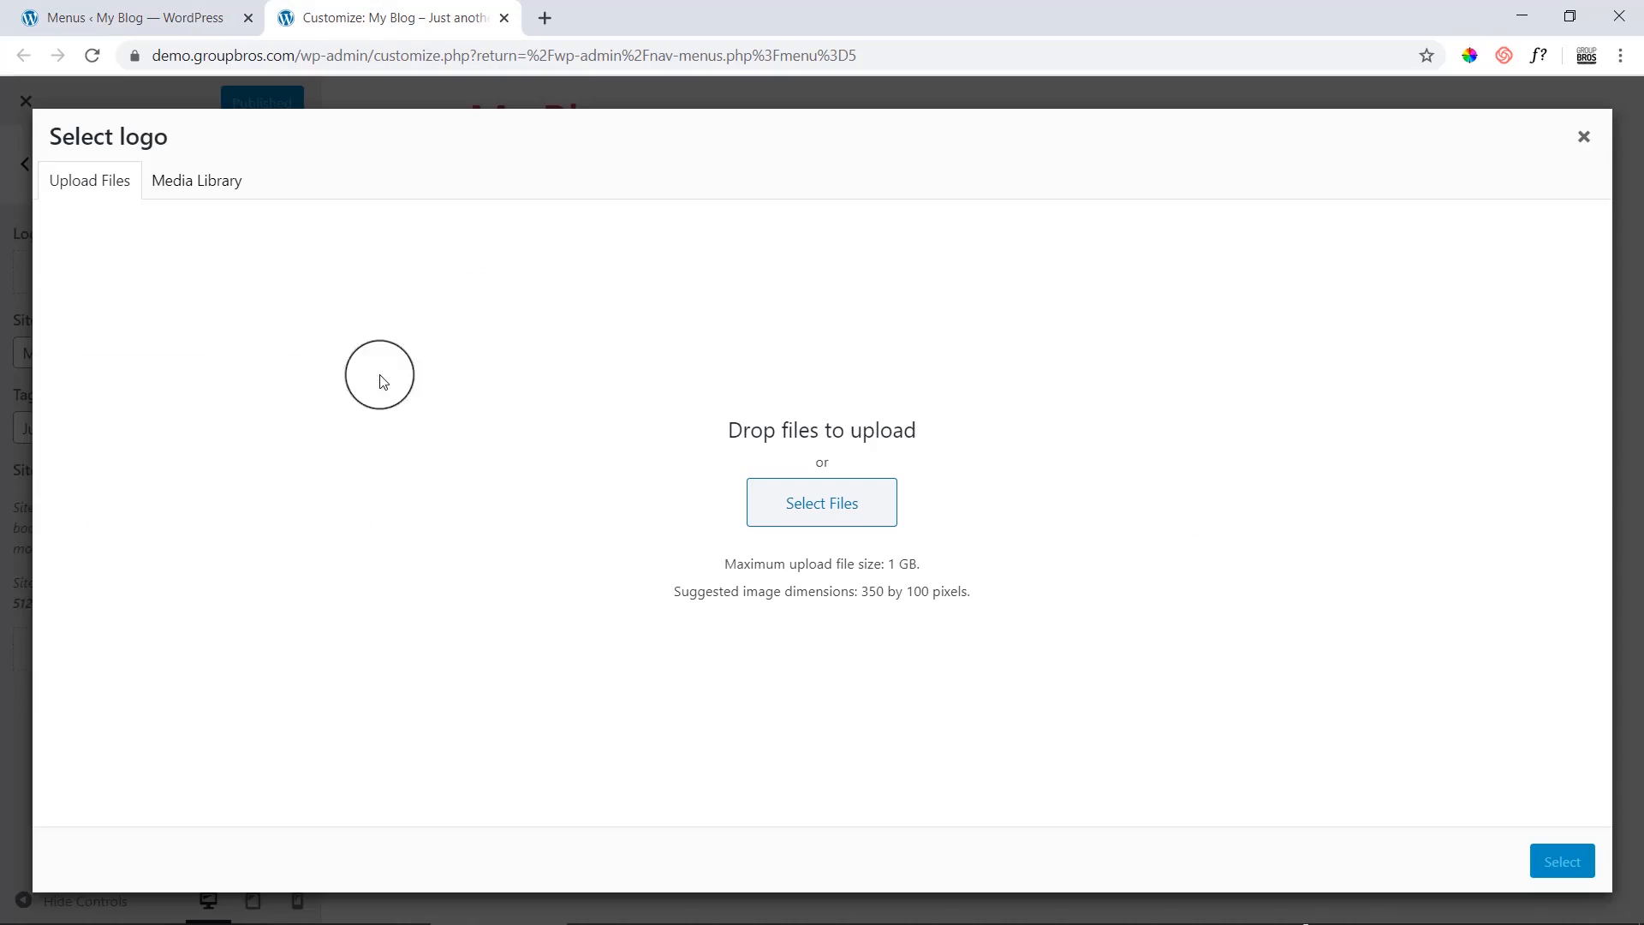
pyautogui.moveTo(540, 909)
pyautogui.click(209, 908)
pyautogui.moveTo(1062, 422); pyautogui.dragTo(848, 299)
pyautogui.click(938, 477)
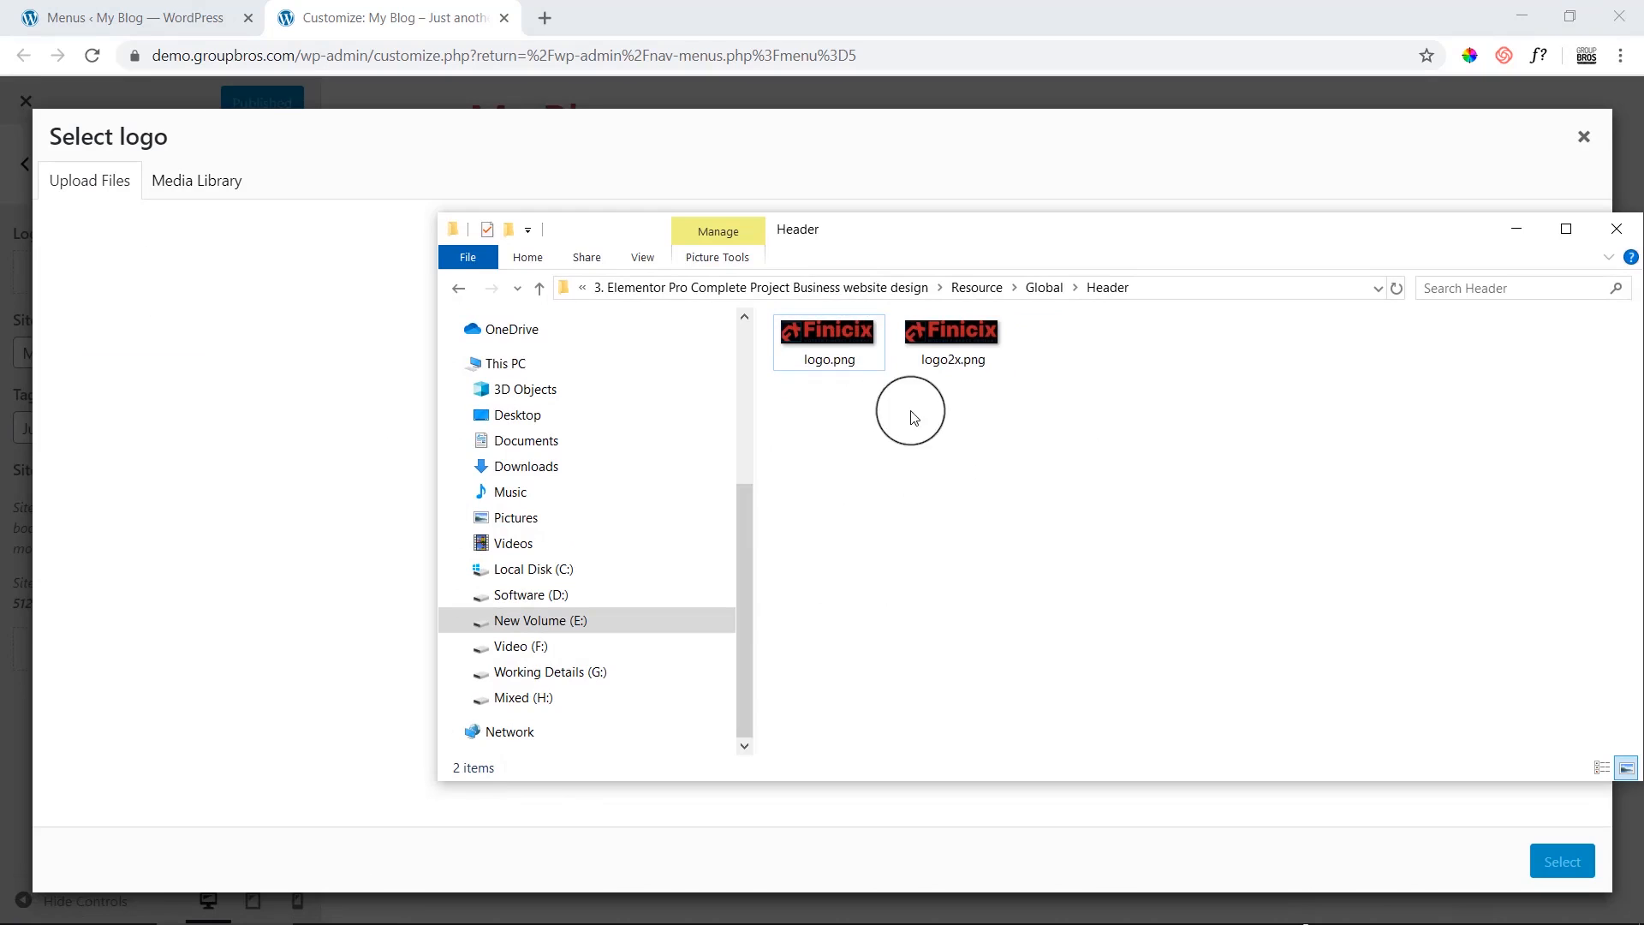
pyautogui.moveTo(866, 337); pyautogui.dragTo(317, 563)
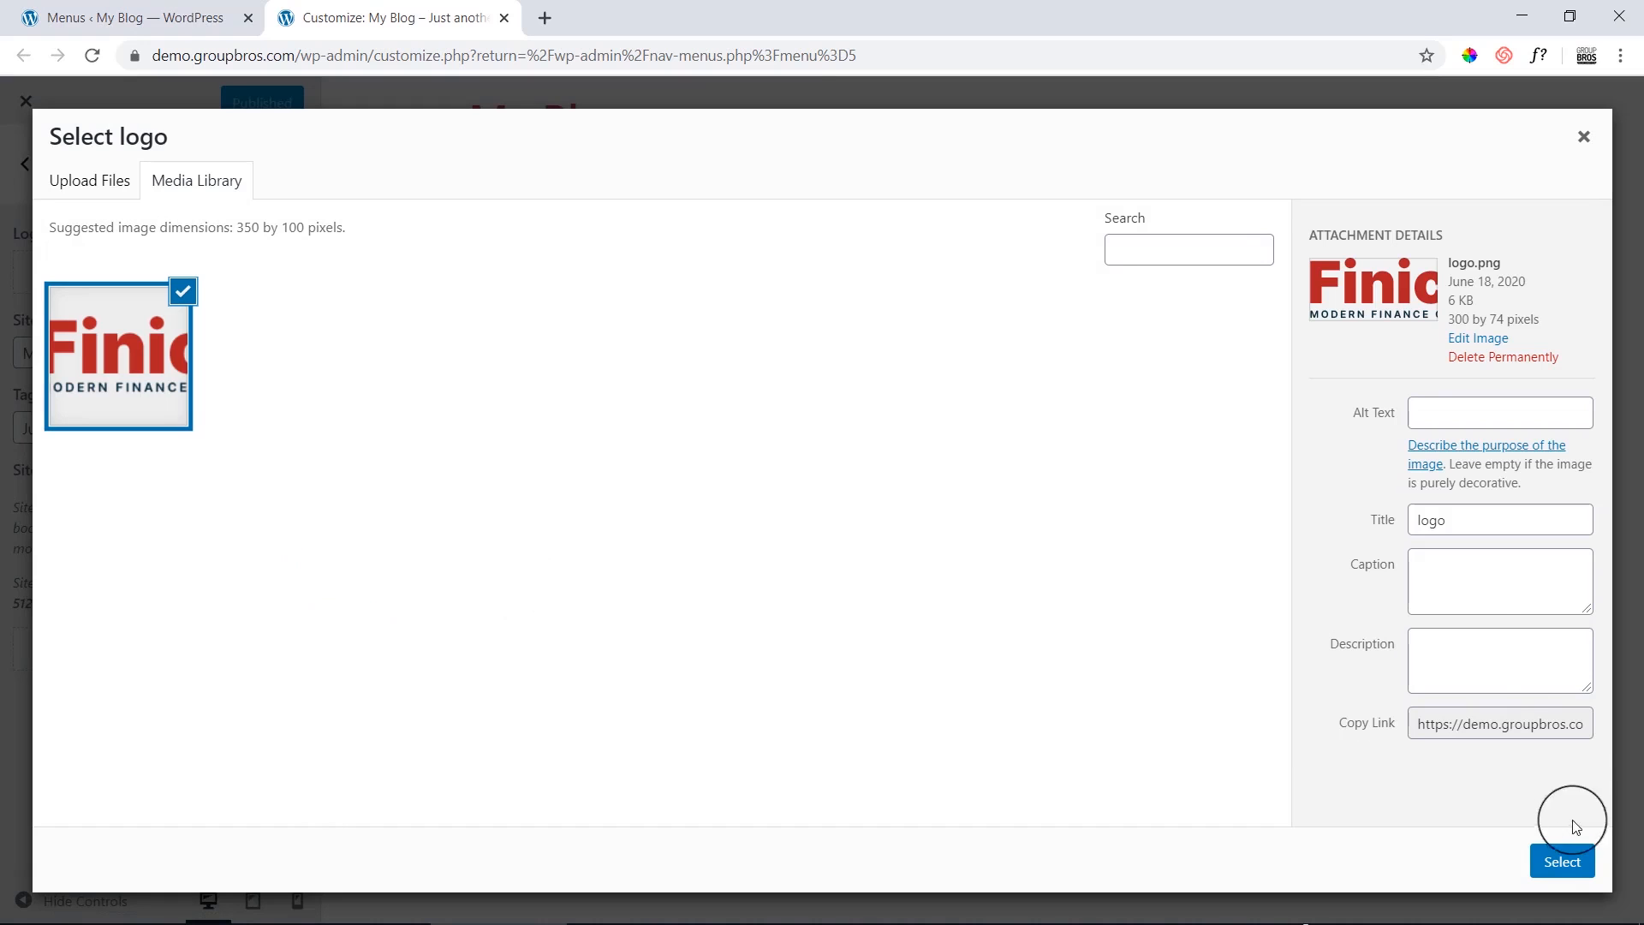
pyautogui.click(1554, 866)
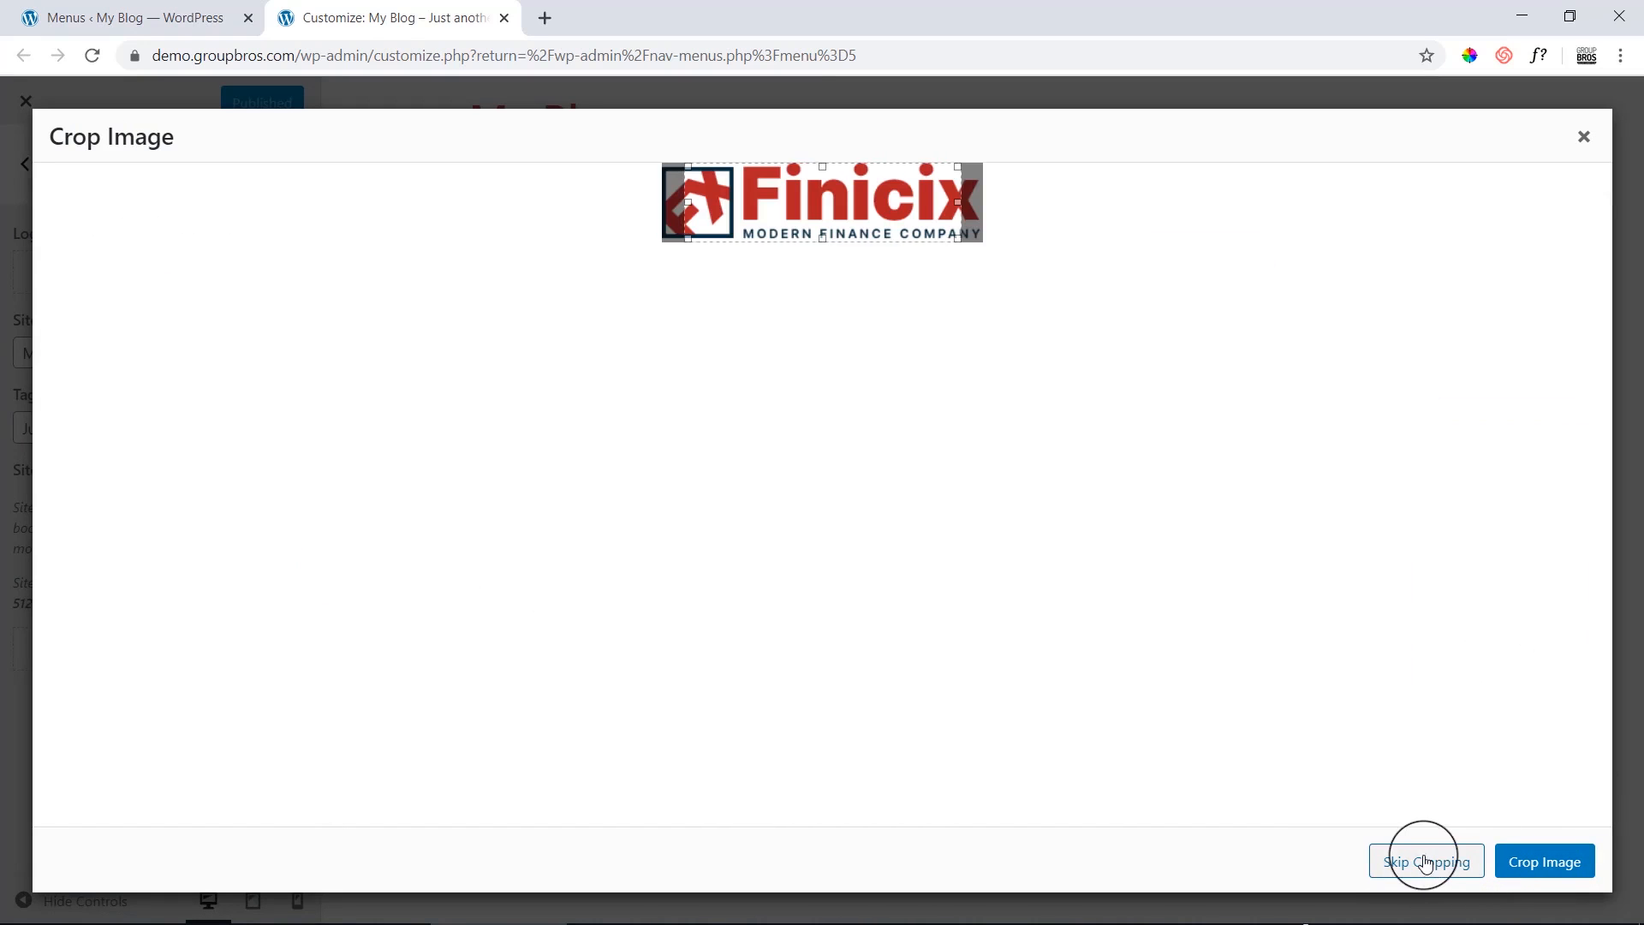
pyautogui.click(1405, 871)
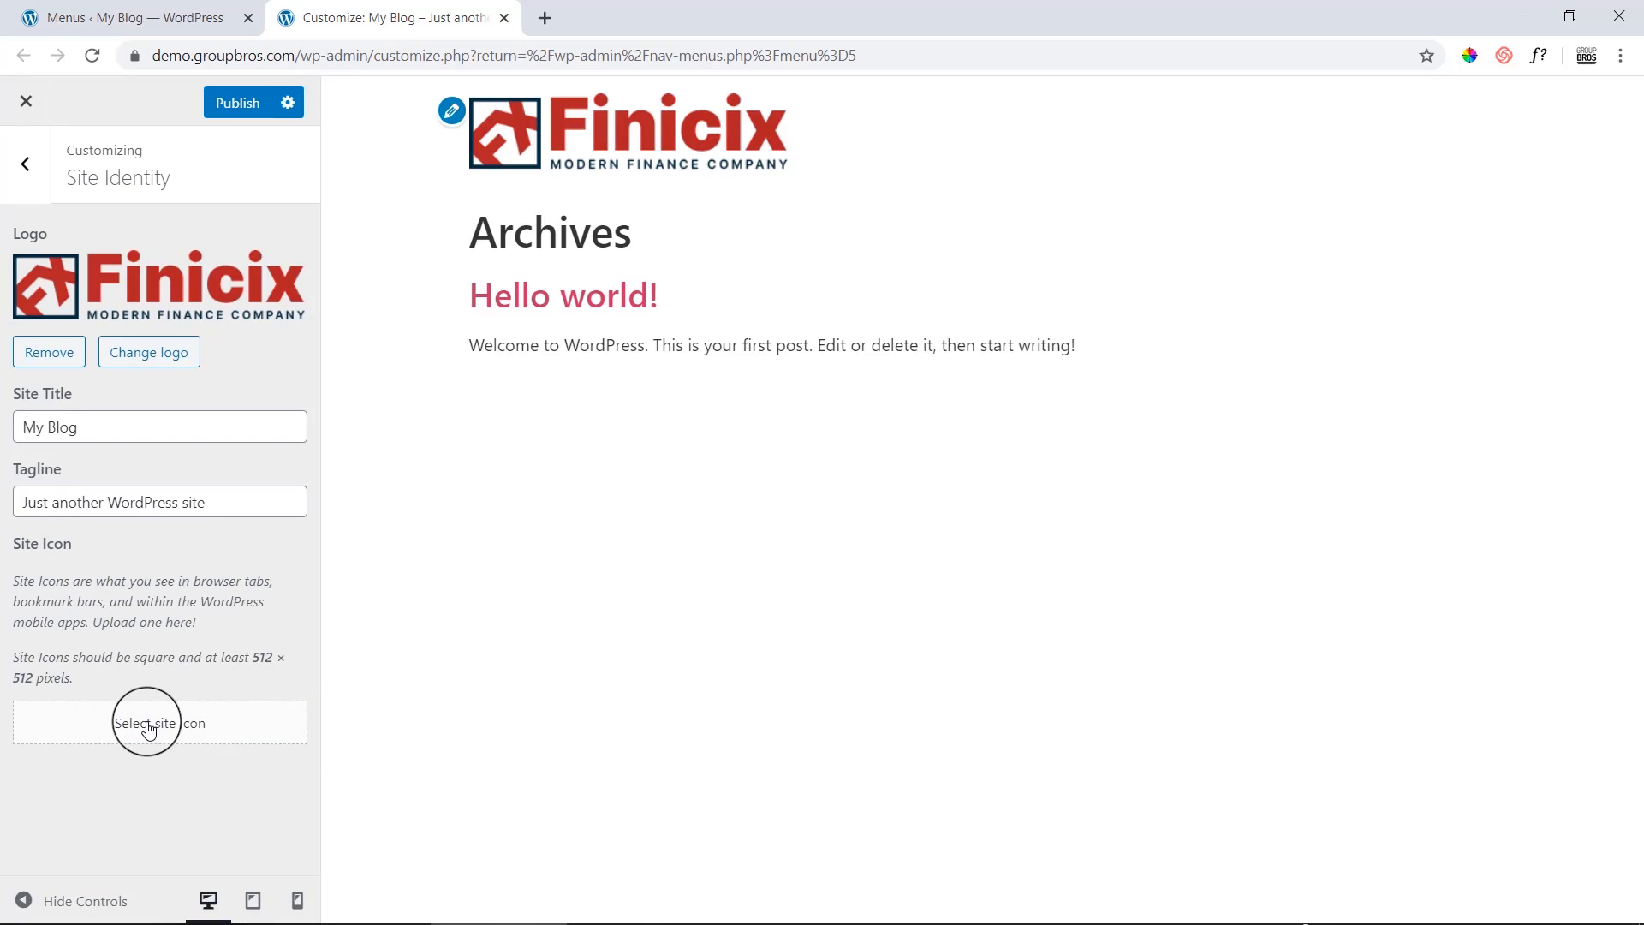
# Browse the project's Resource folders in File Explorer and open the home folder to look for a site icon image.
pyautogui.click(207, 905)
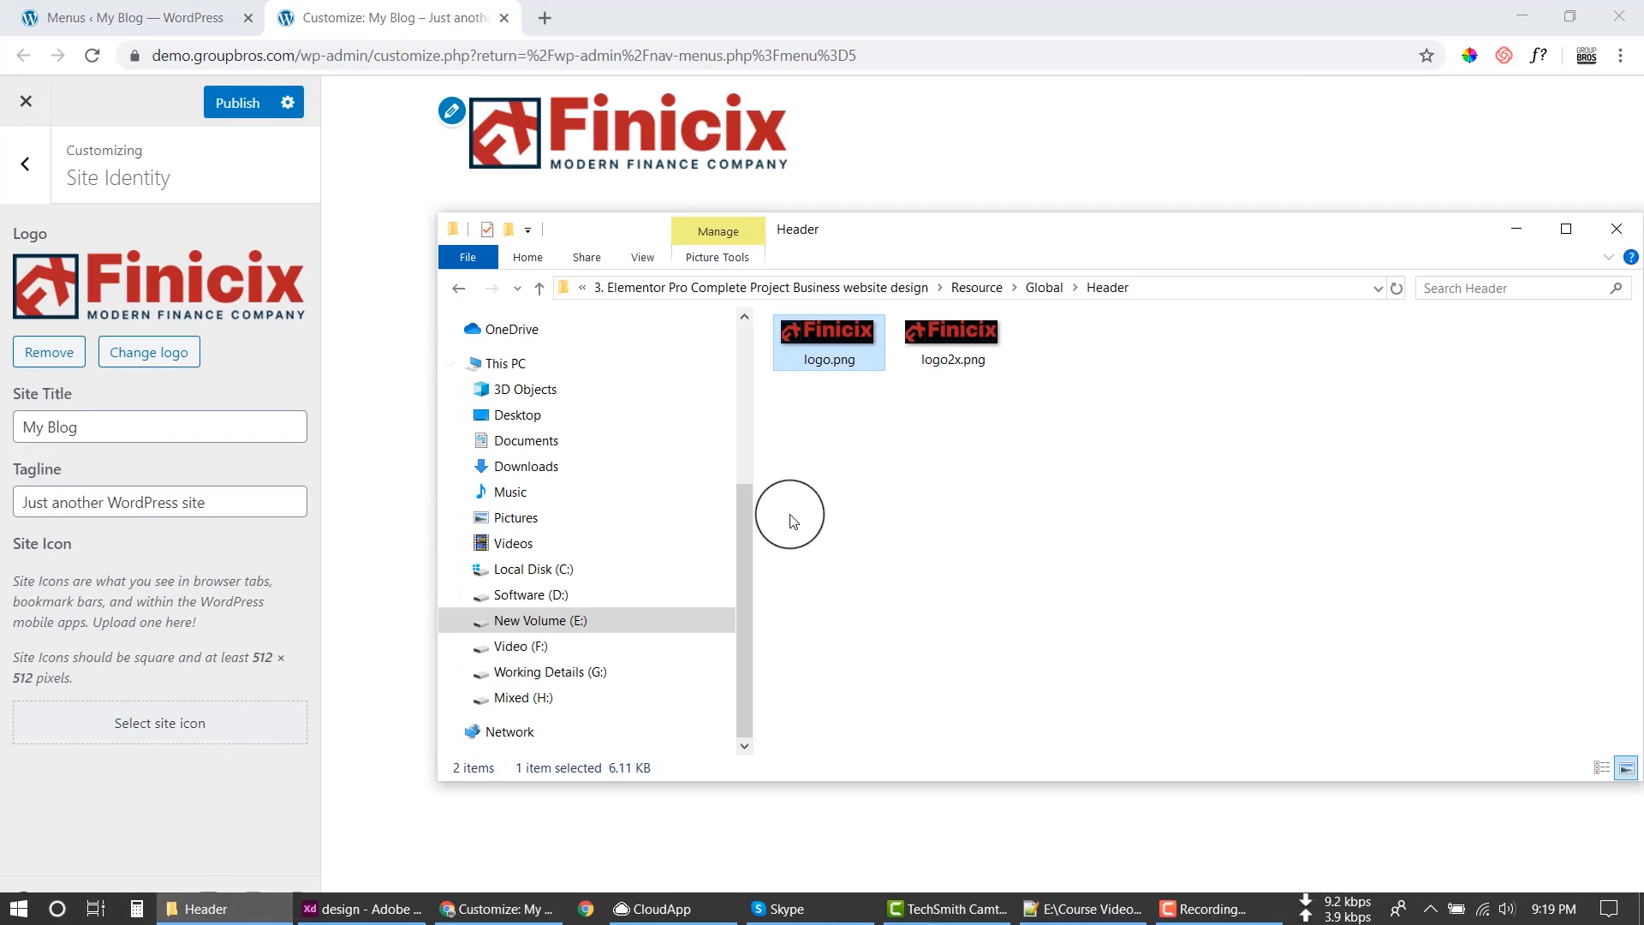
pyautogui.click(536, 289)
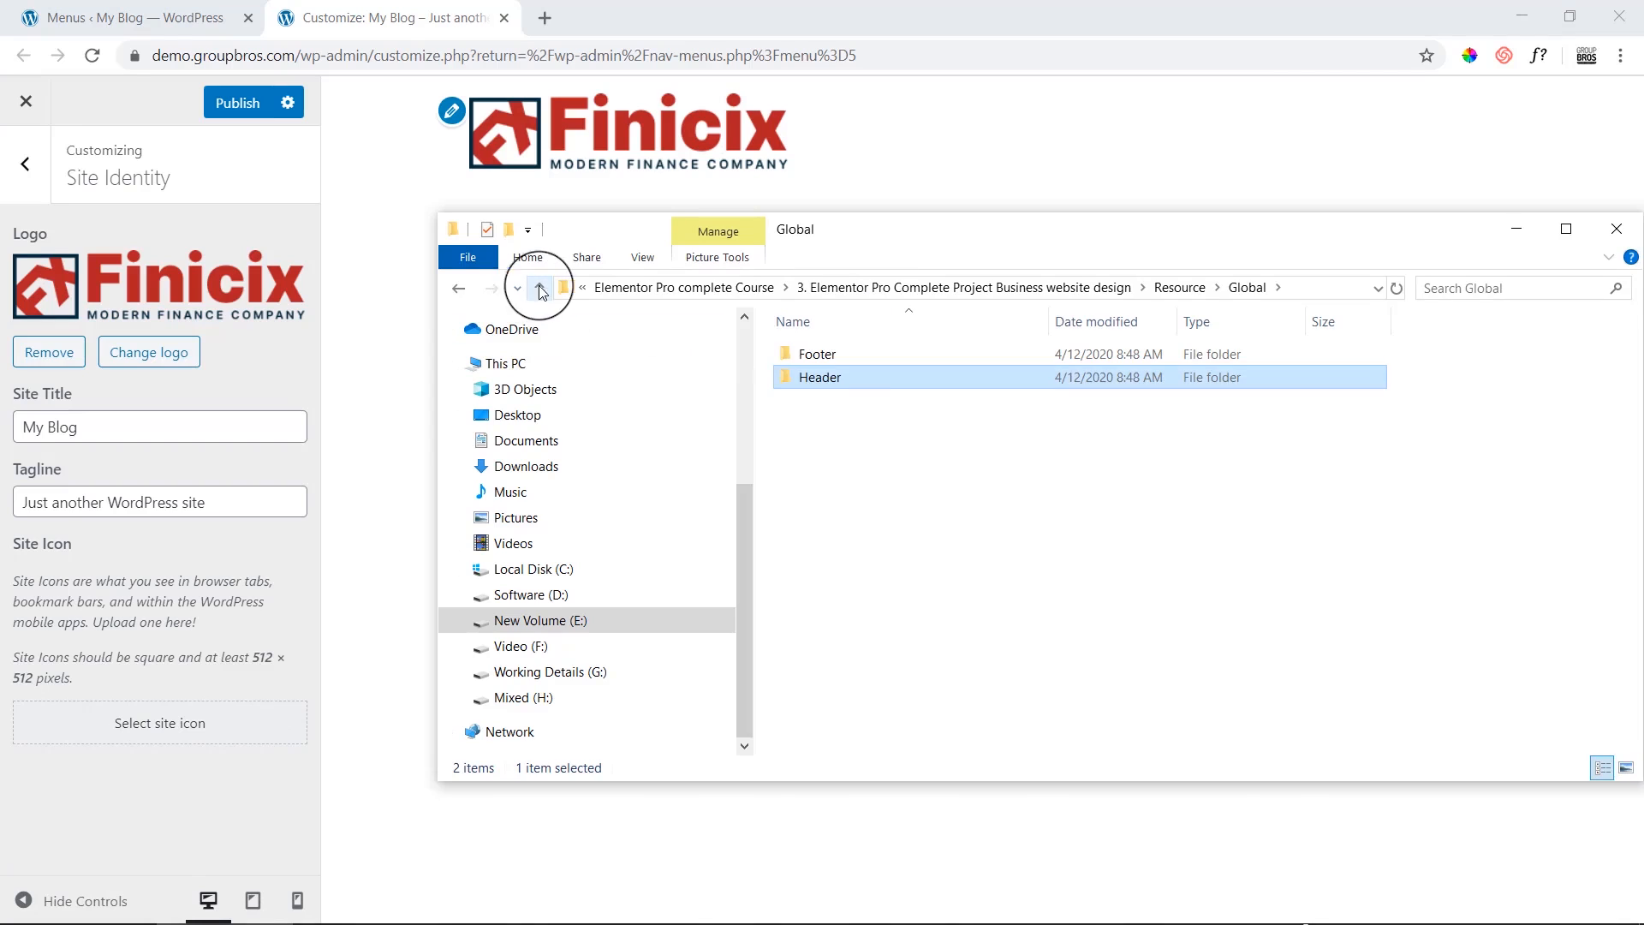
pyautogui.doubleClick(813, 354)
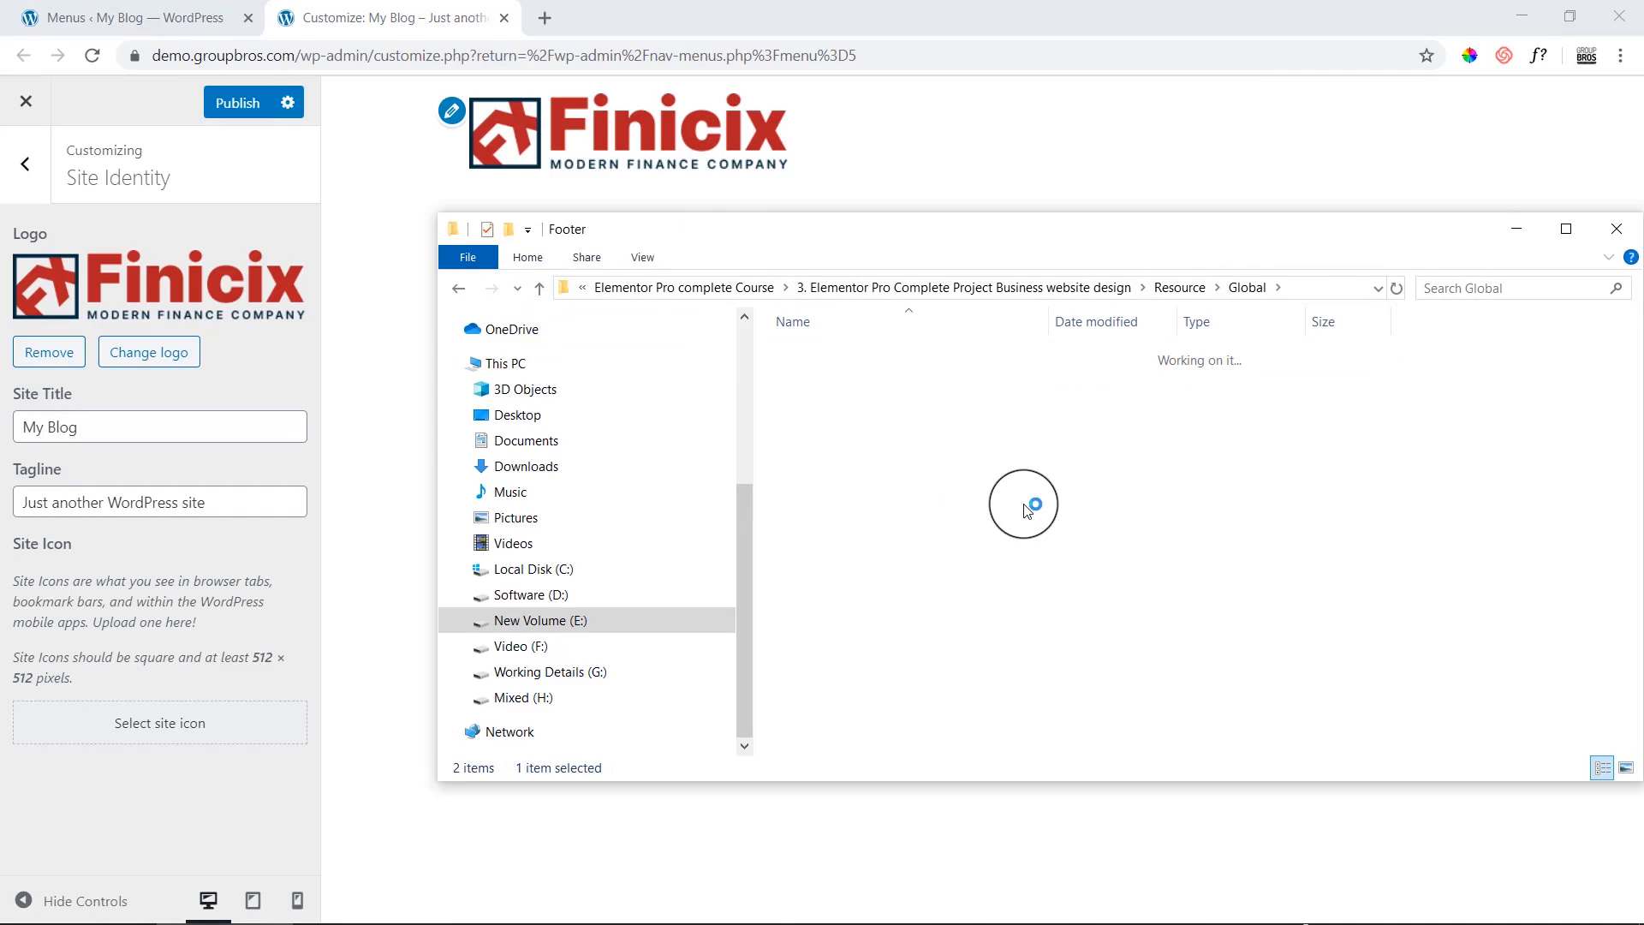
pyautogui.click(541, 289)
pyautogui.click(541, 289)
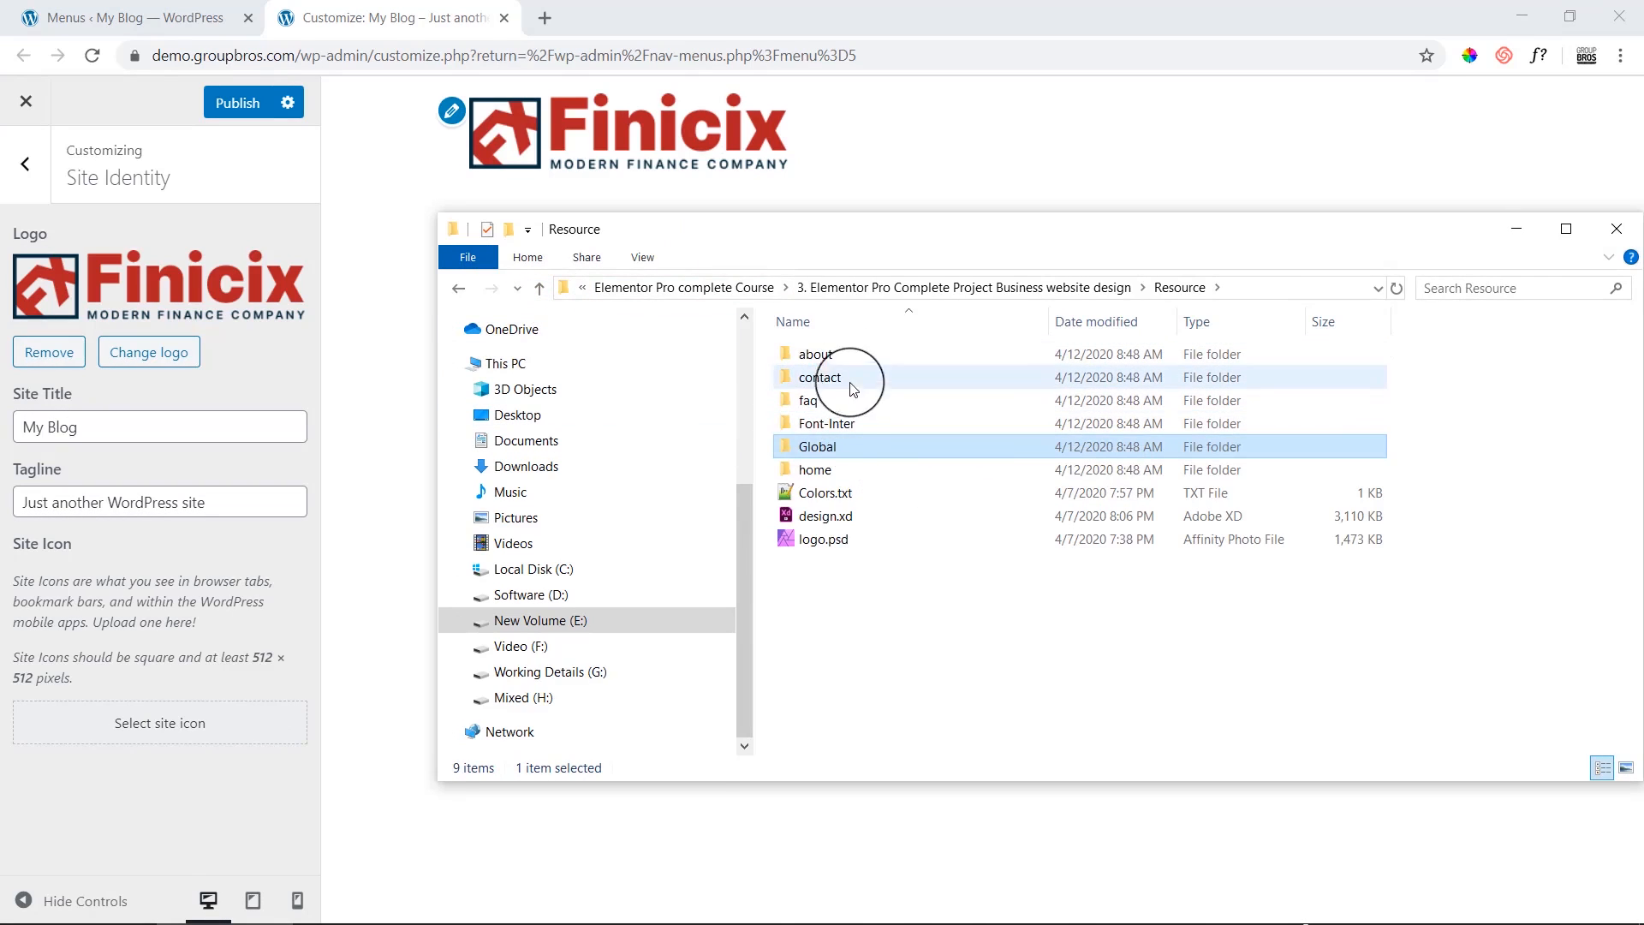
pyautogui.doubleClick(815, 470)
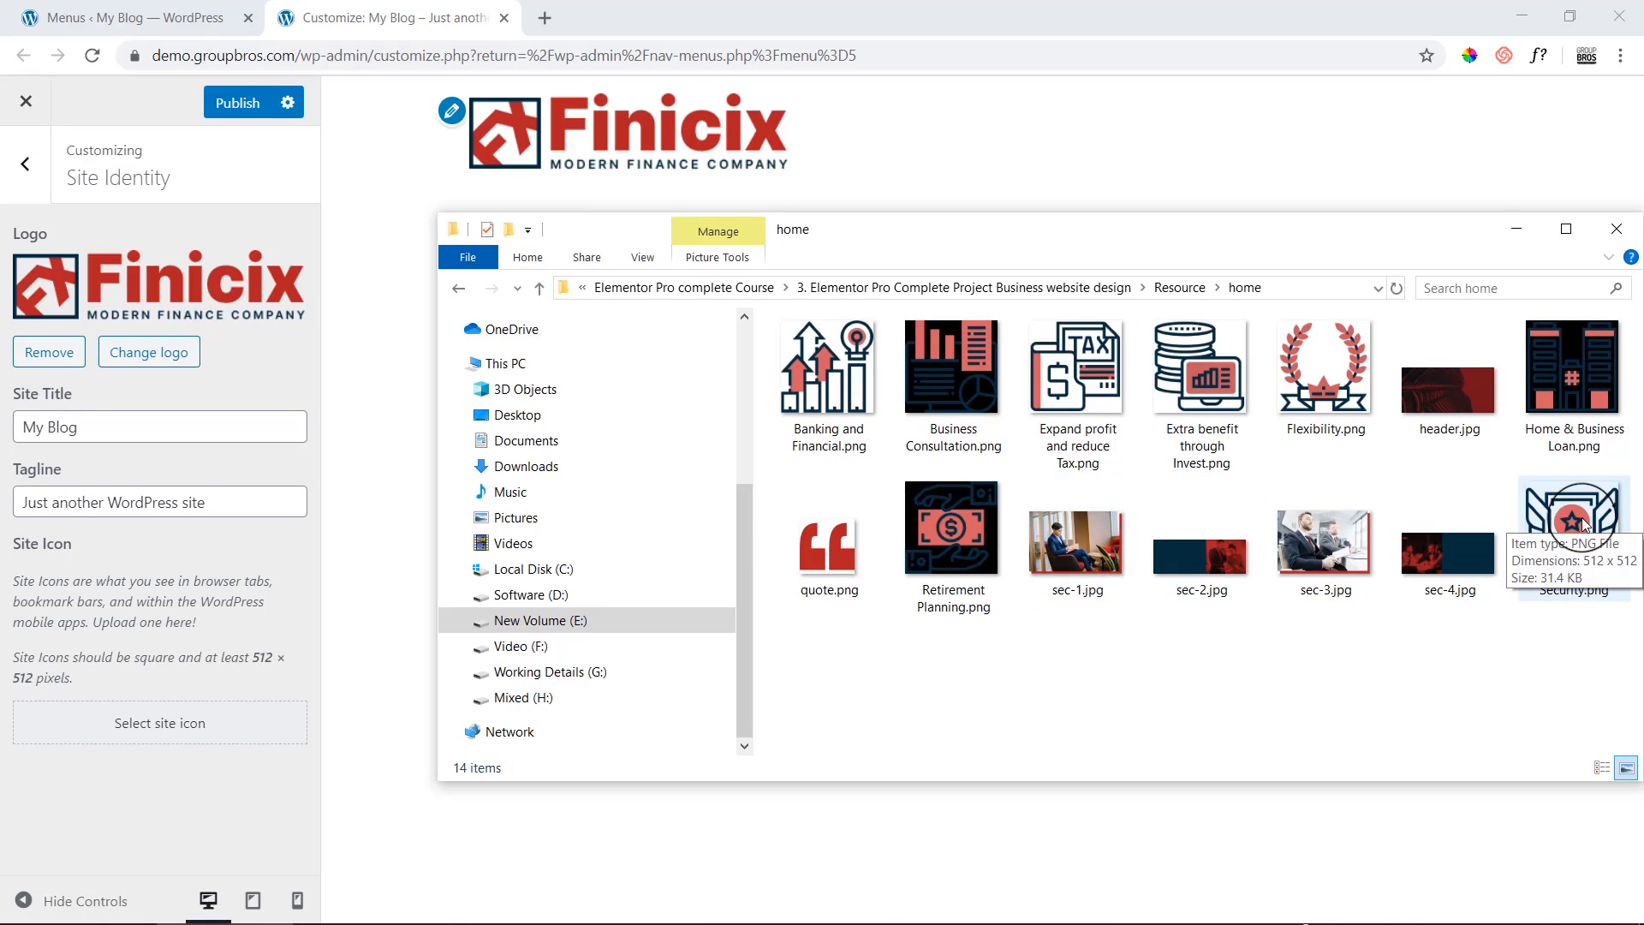
# Upload Security.png from the home folder as the site icon and publish the site identity changes.
pyautogui.click(114, 725)
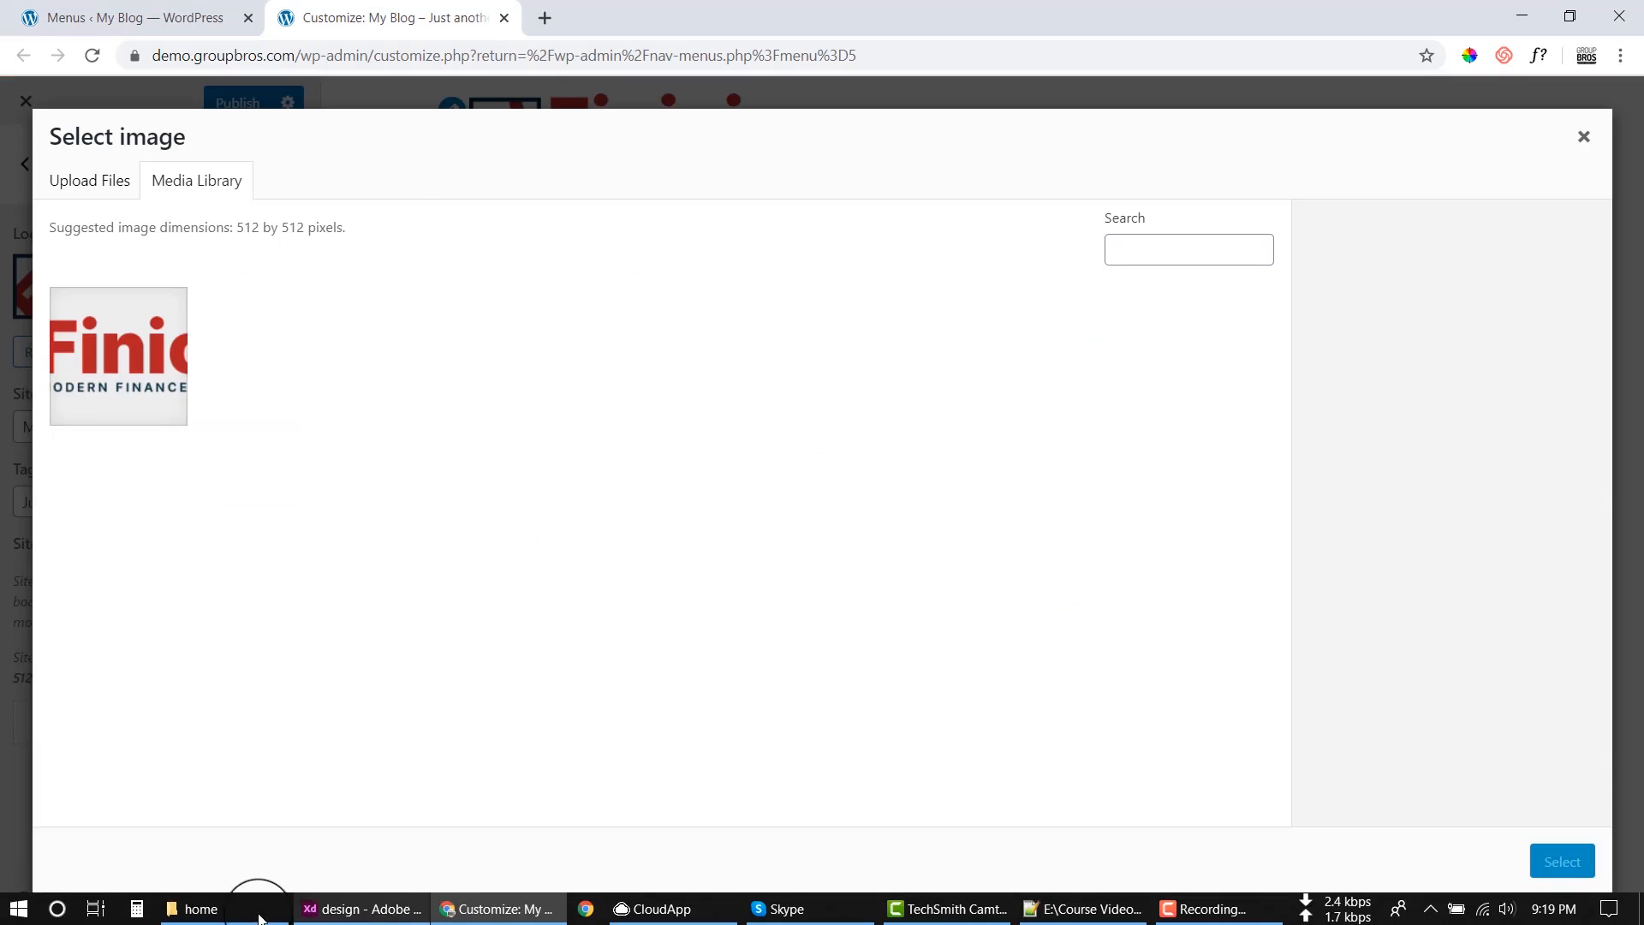
pyautogui.click(282, 912)
pyautogui.moveTo(1572, 526); pyautogui.dragTo(295, 574)
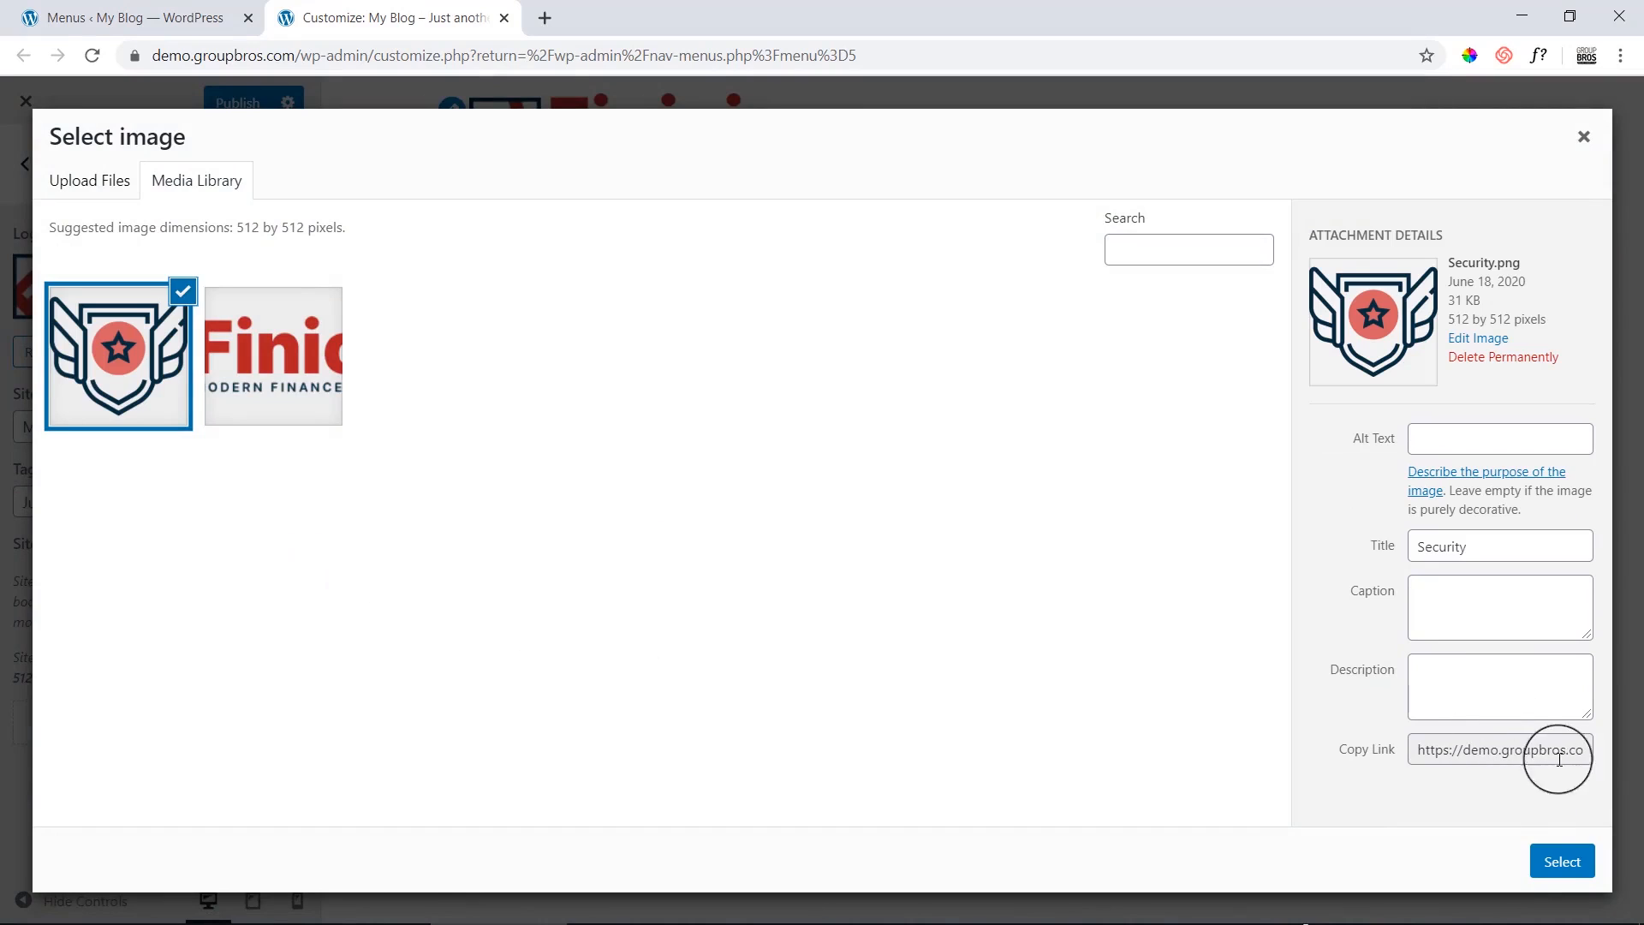
pyautogui.click(1562, 860)
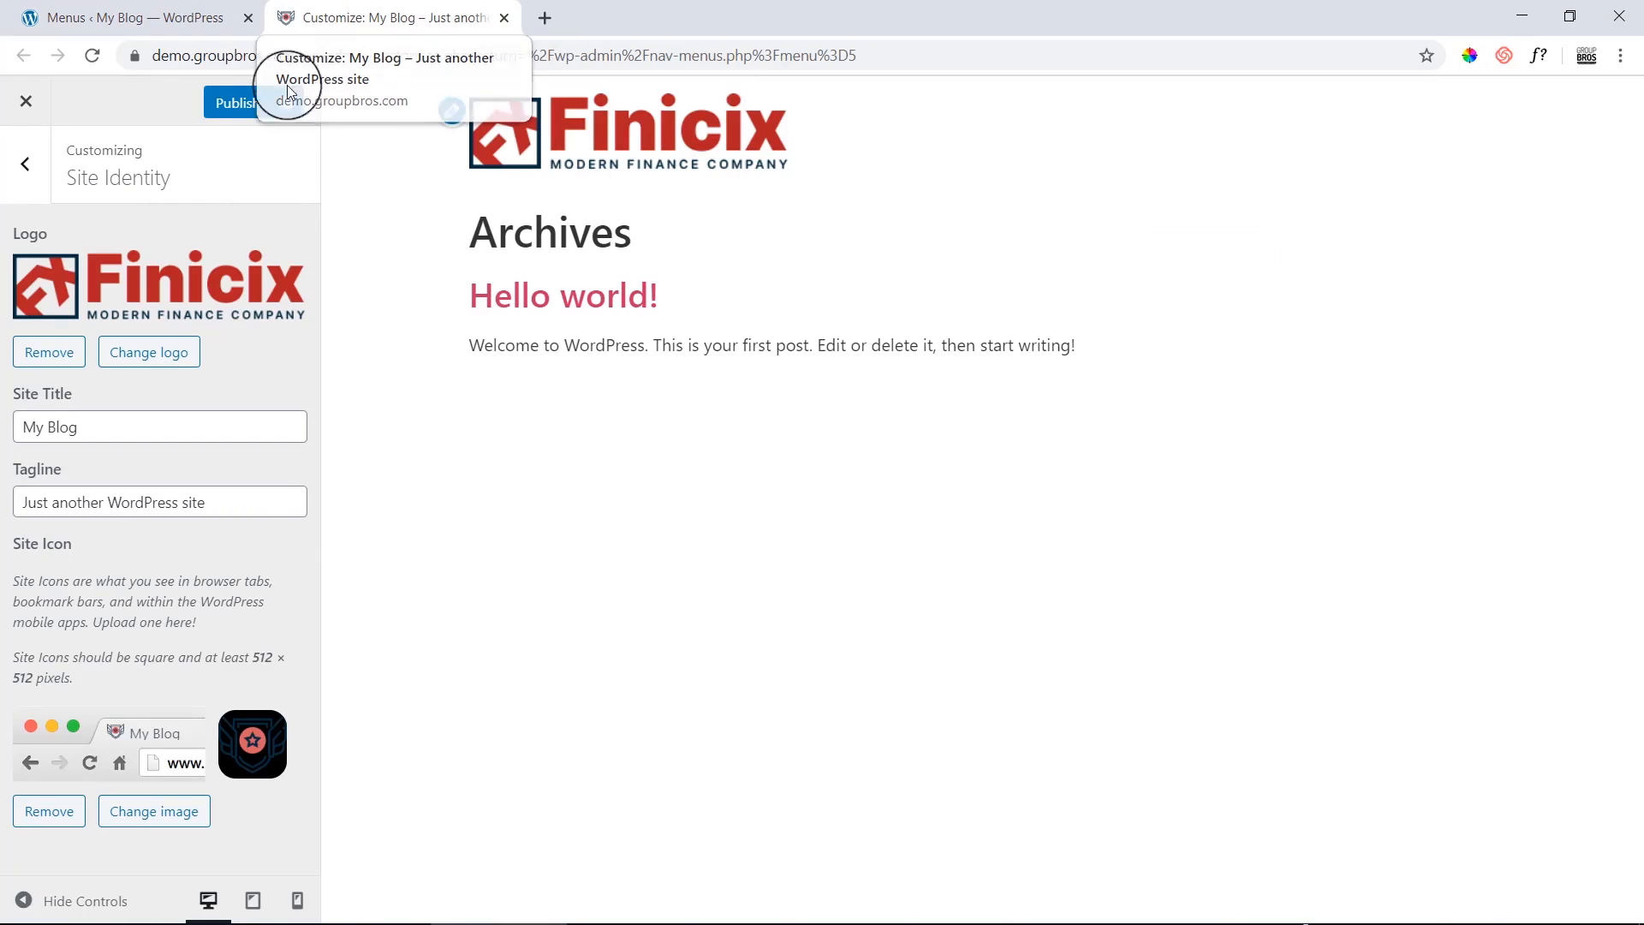
pyautogui.click(228, 107)
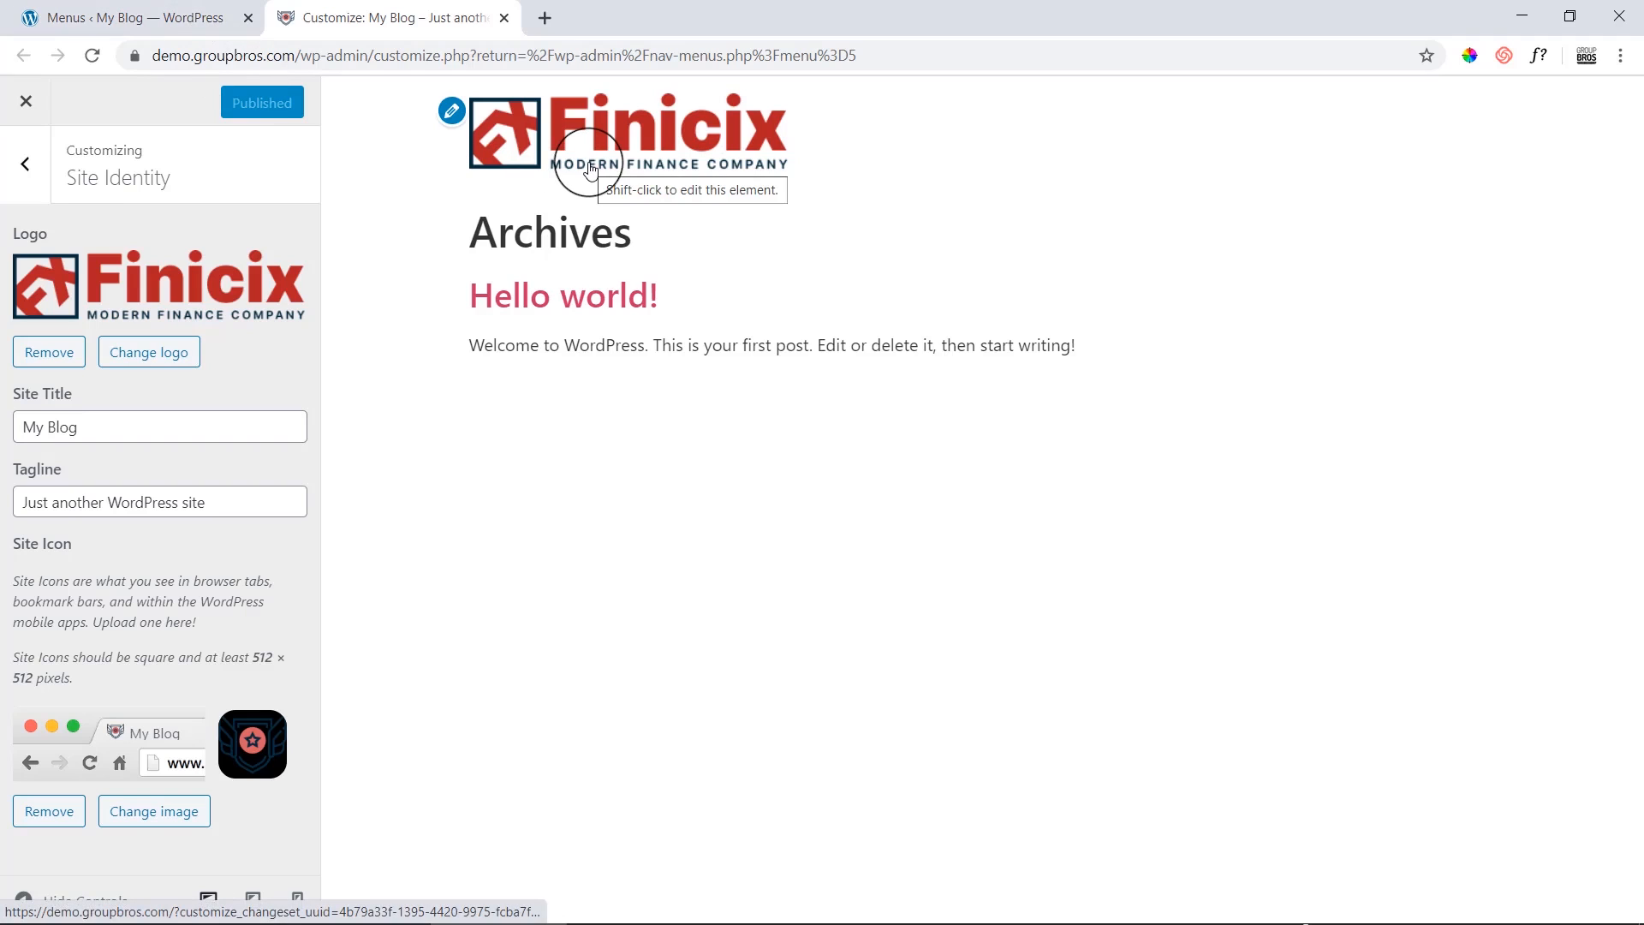
# Create a new Header template named Primary Header in the Theme Builder.
pyautogui.click(136, 6)
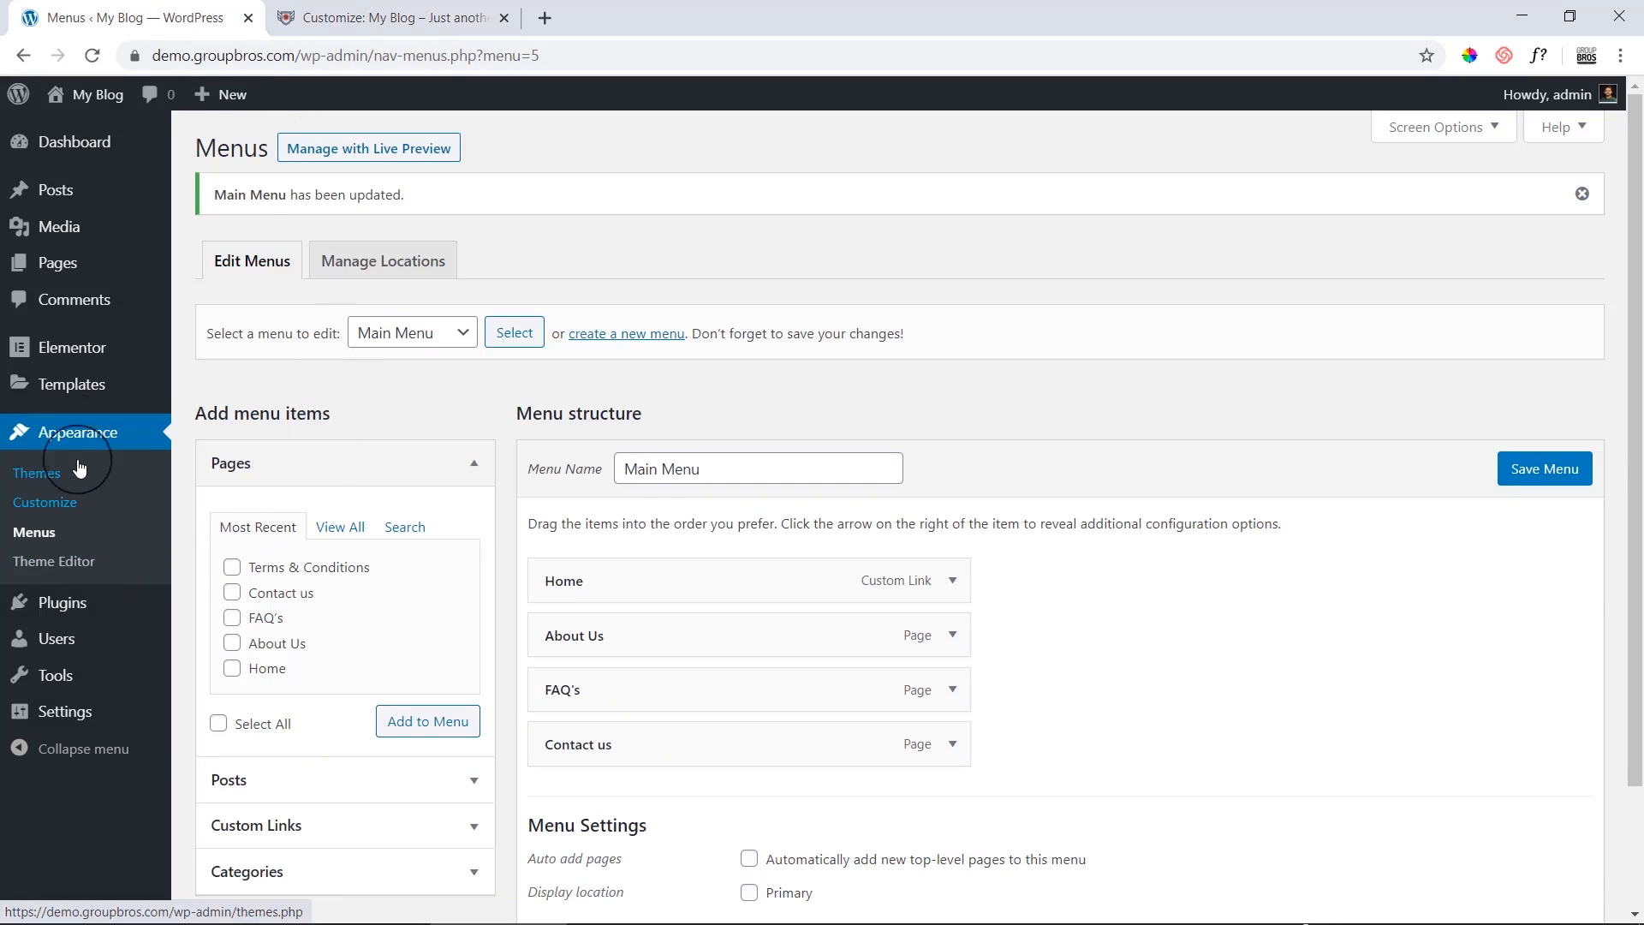
pyautogui.moveTo(83, 389)
pyautogui.click(247, 452)
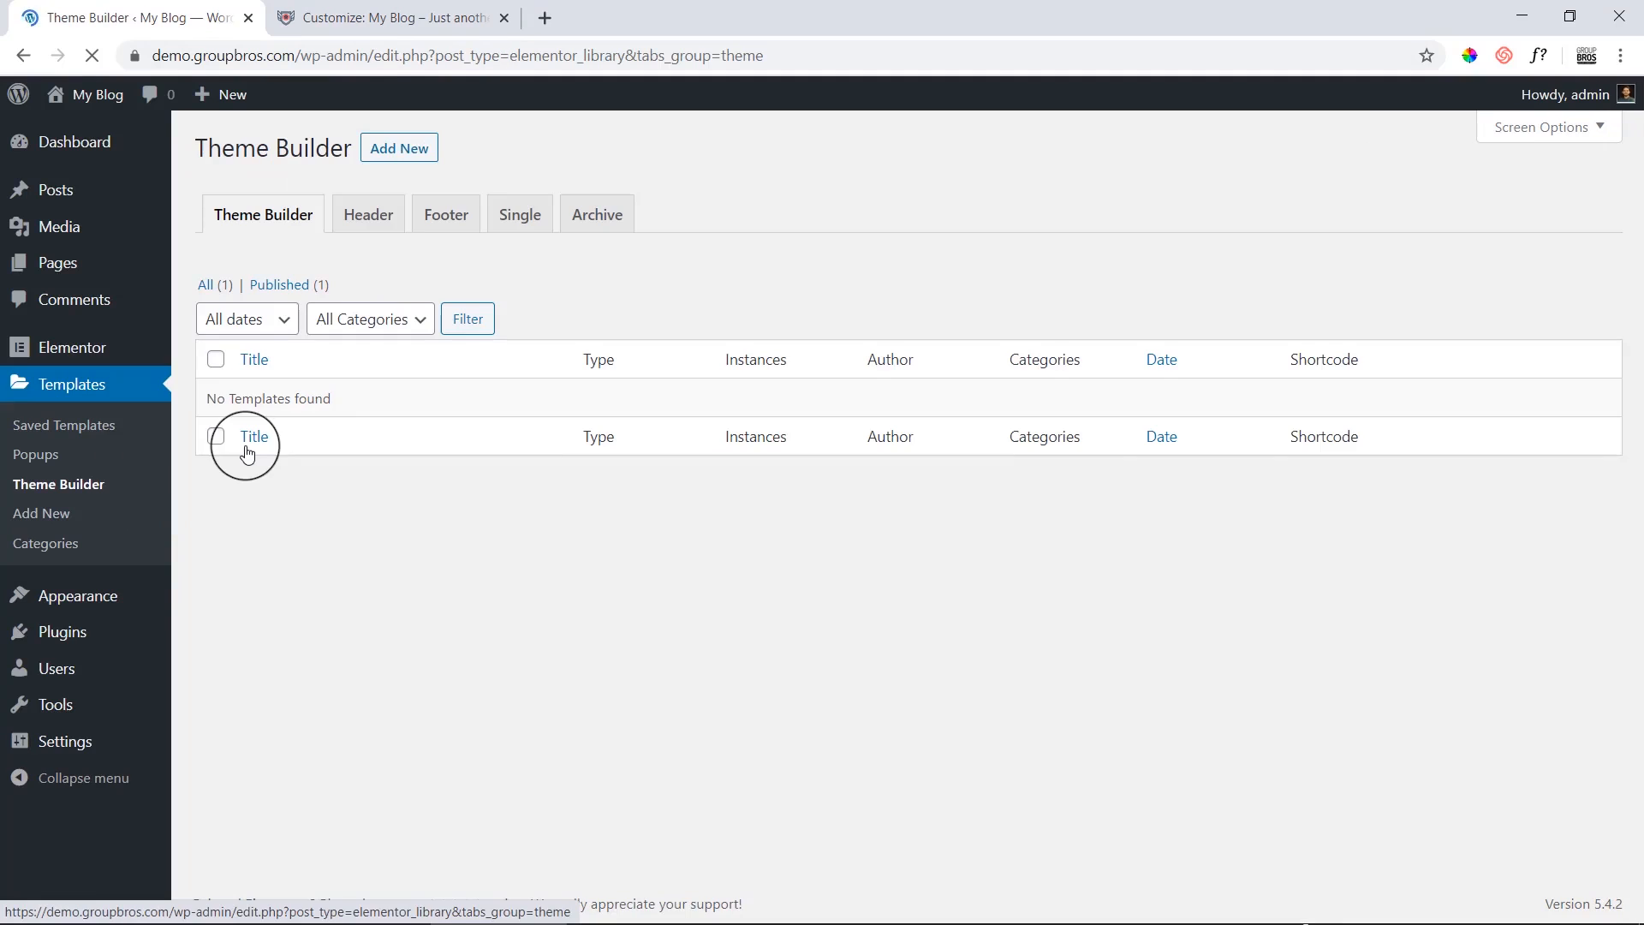
pyautogui.click(389, 149)
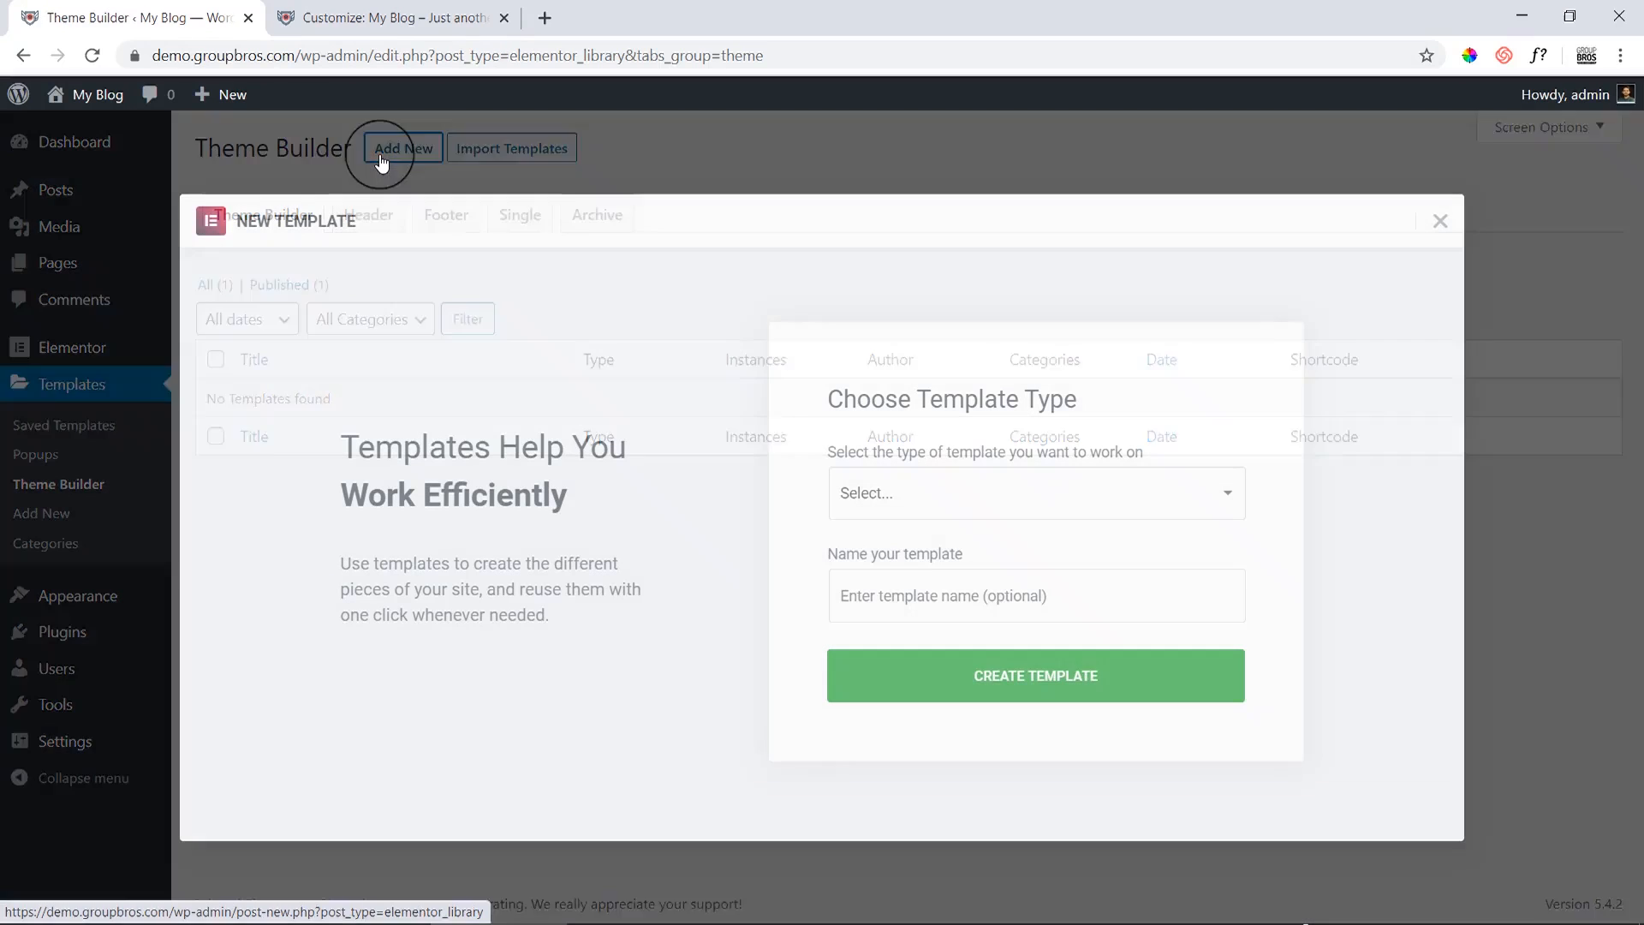
pyautogui.click(997, 494)
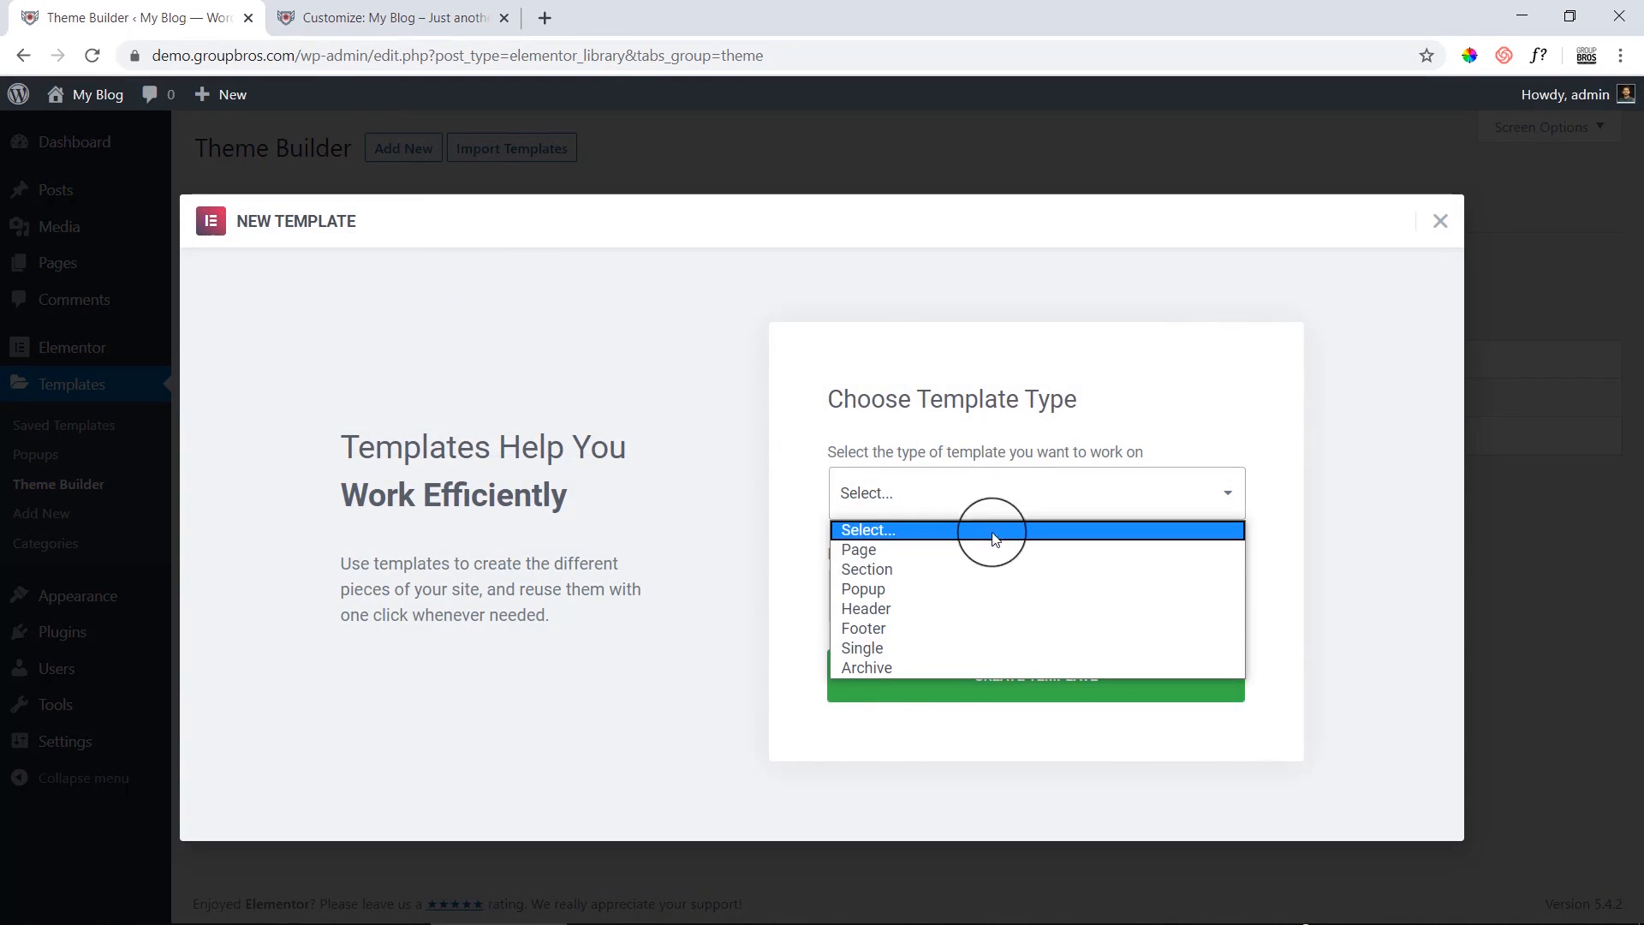
pyautogui.click(968, 607)
pyautogui.click(970, 610)
pyautogui.click(968, 646)
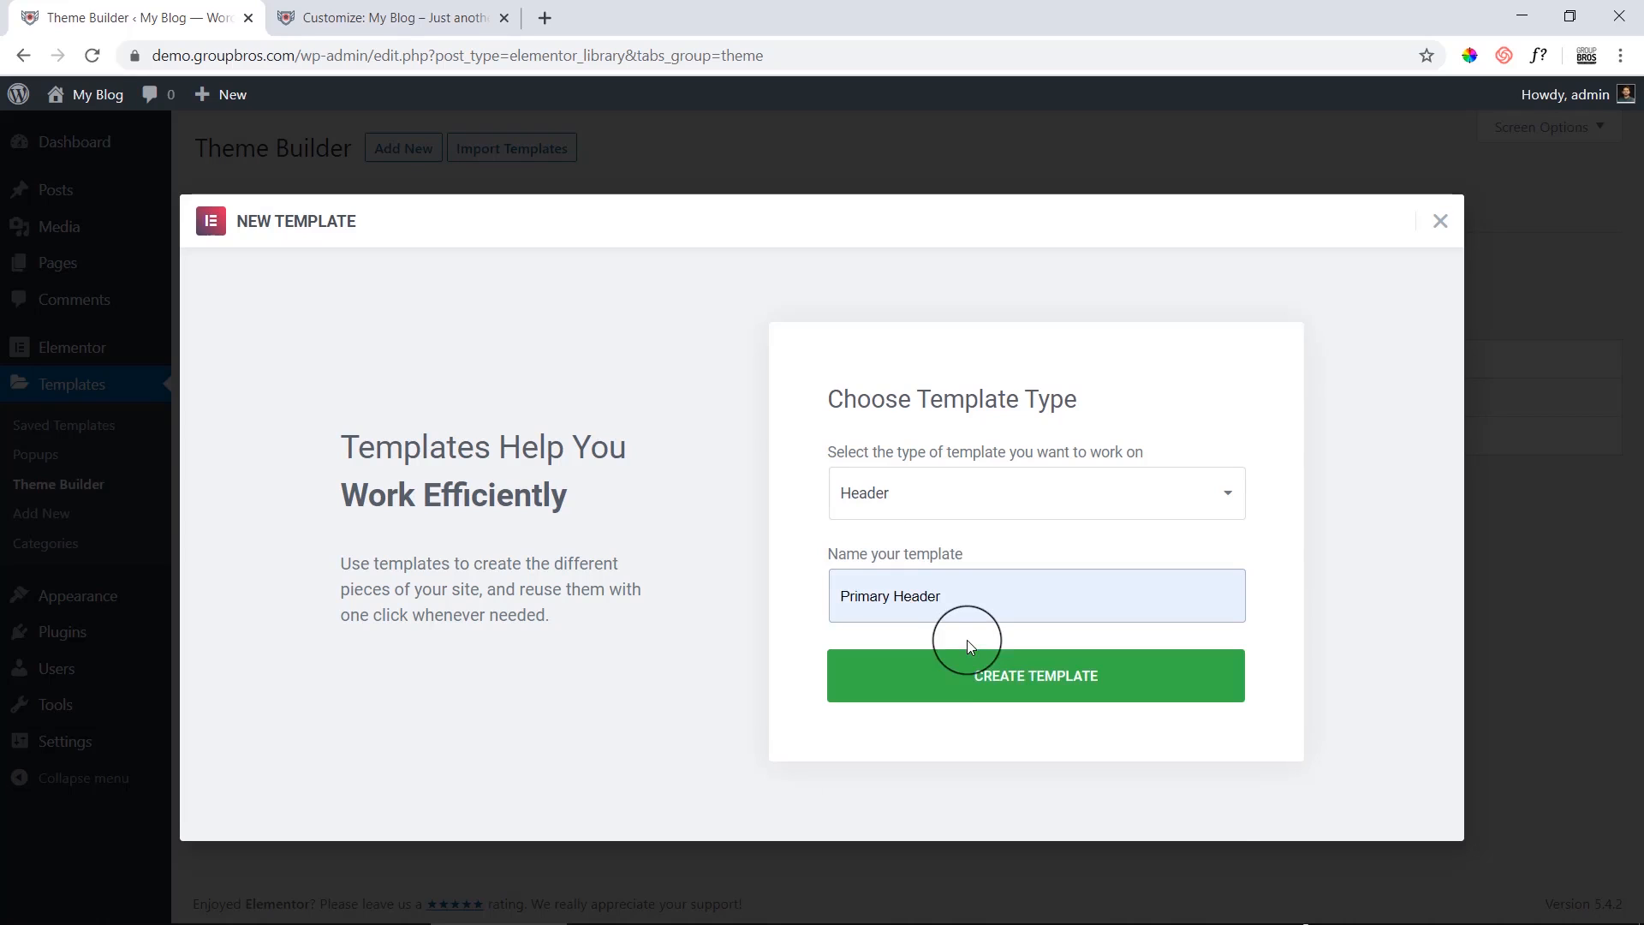
pyautogui.click(1059, 693)
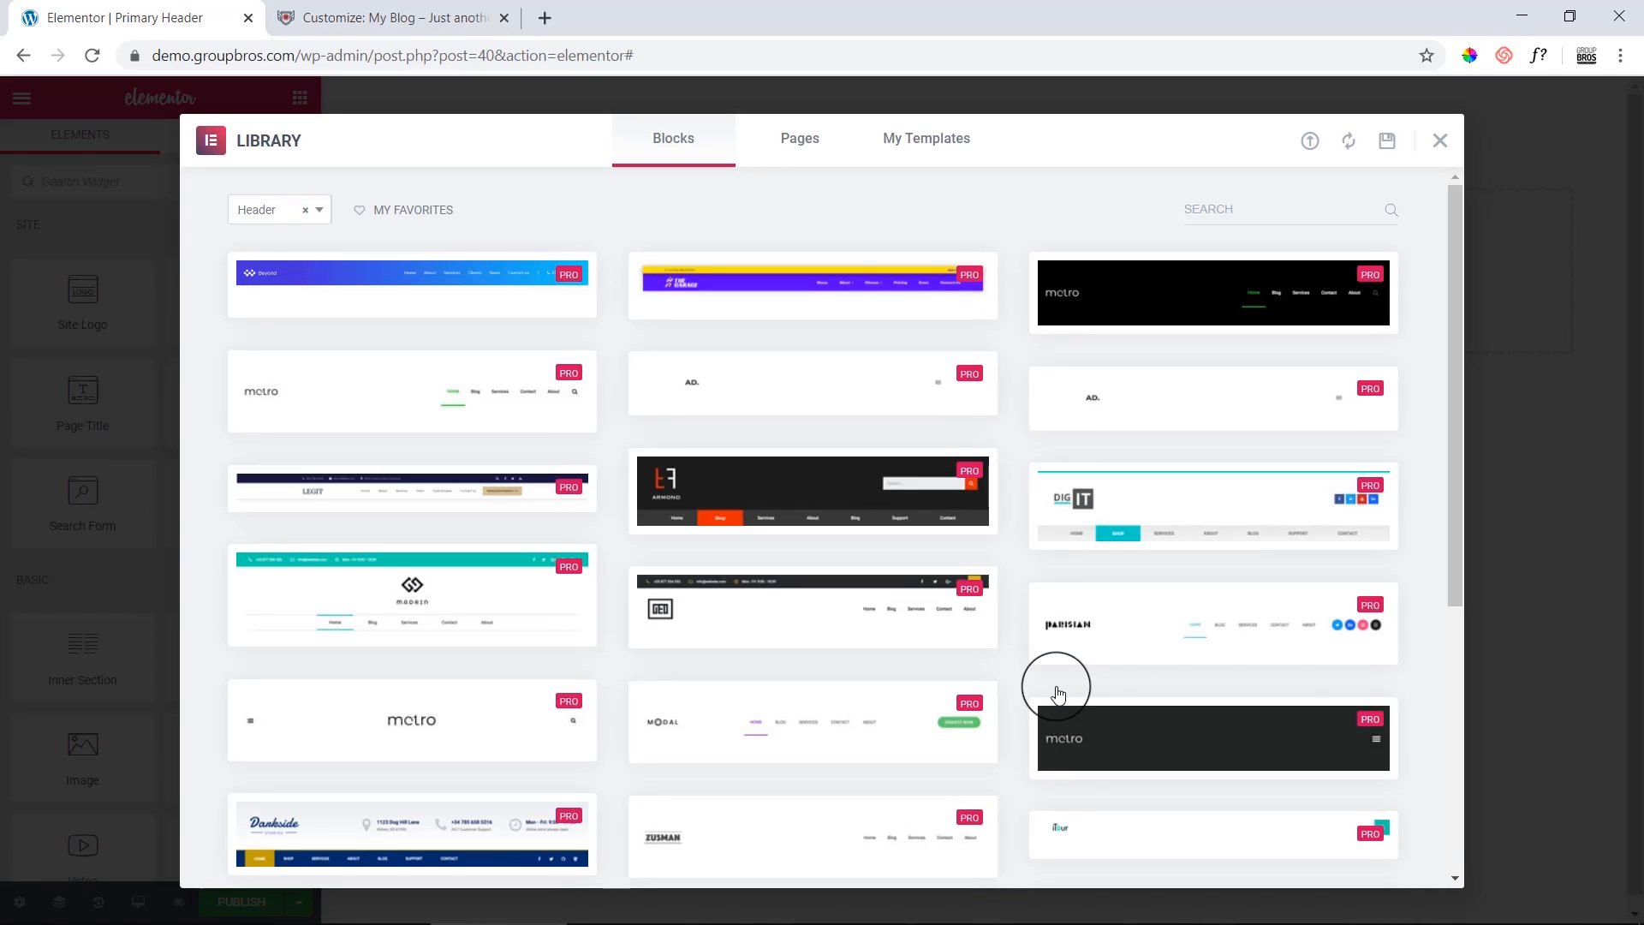
# Review the header layout in the Adobe XD design, and close the template library to start from an empty canvas.
pyautogui.moveTo(208, 920)
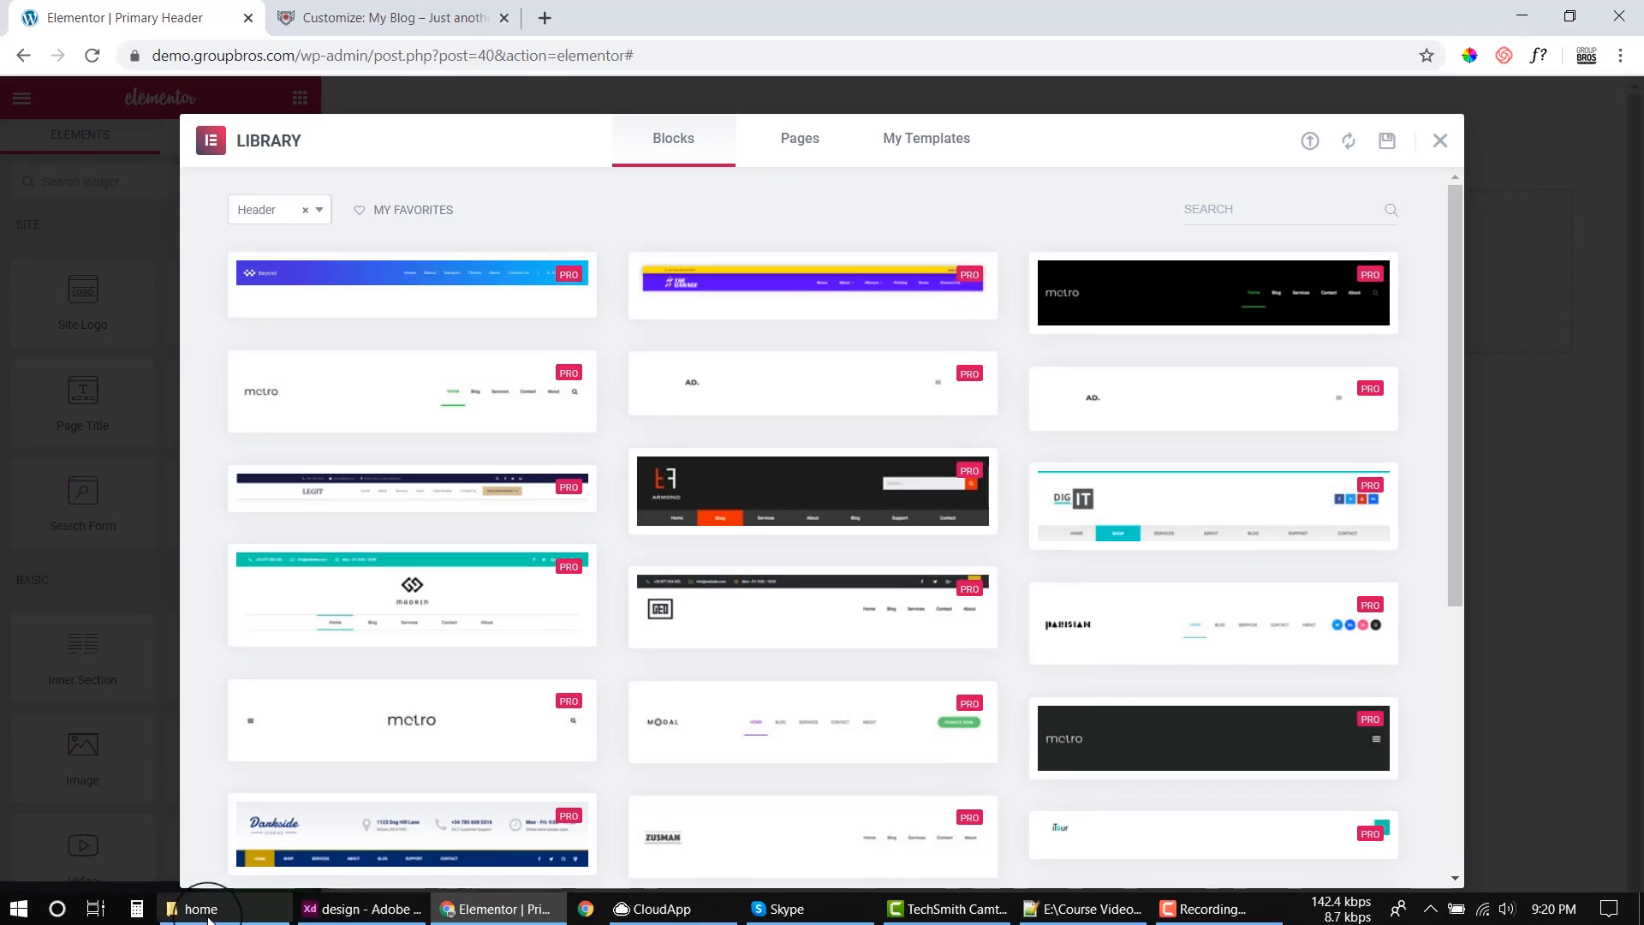
pyautogui.click(360, 909)
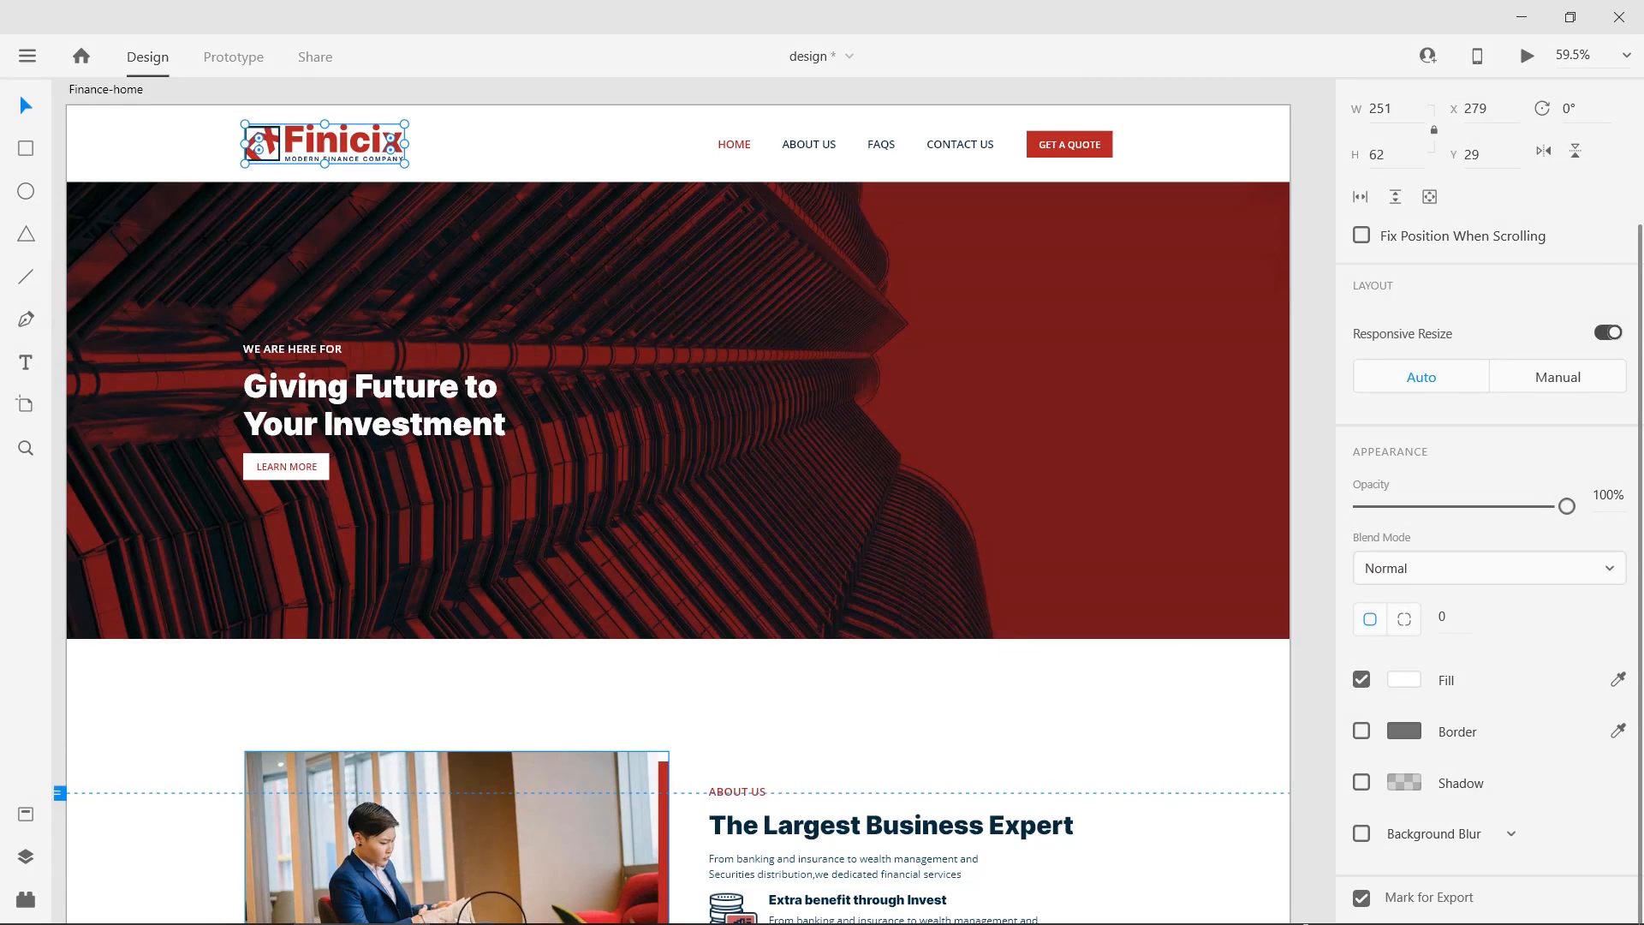
pyautogui.click(496, 909)
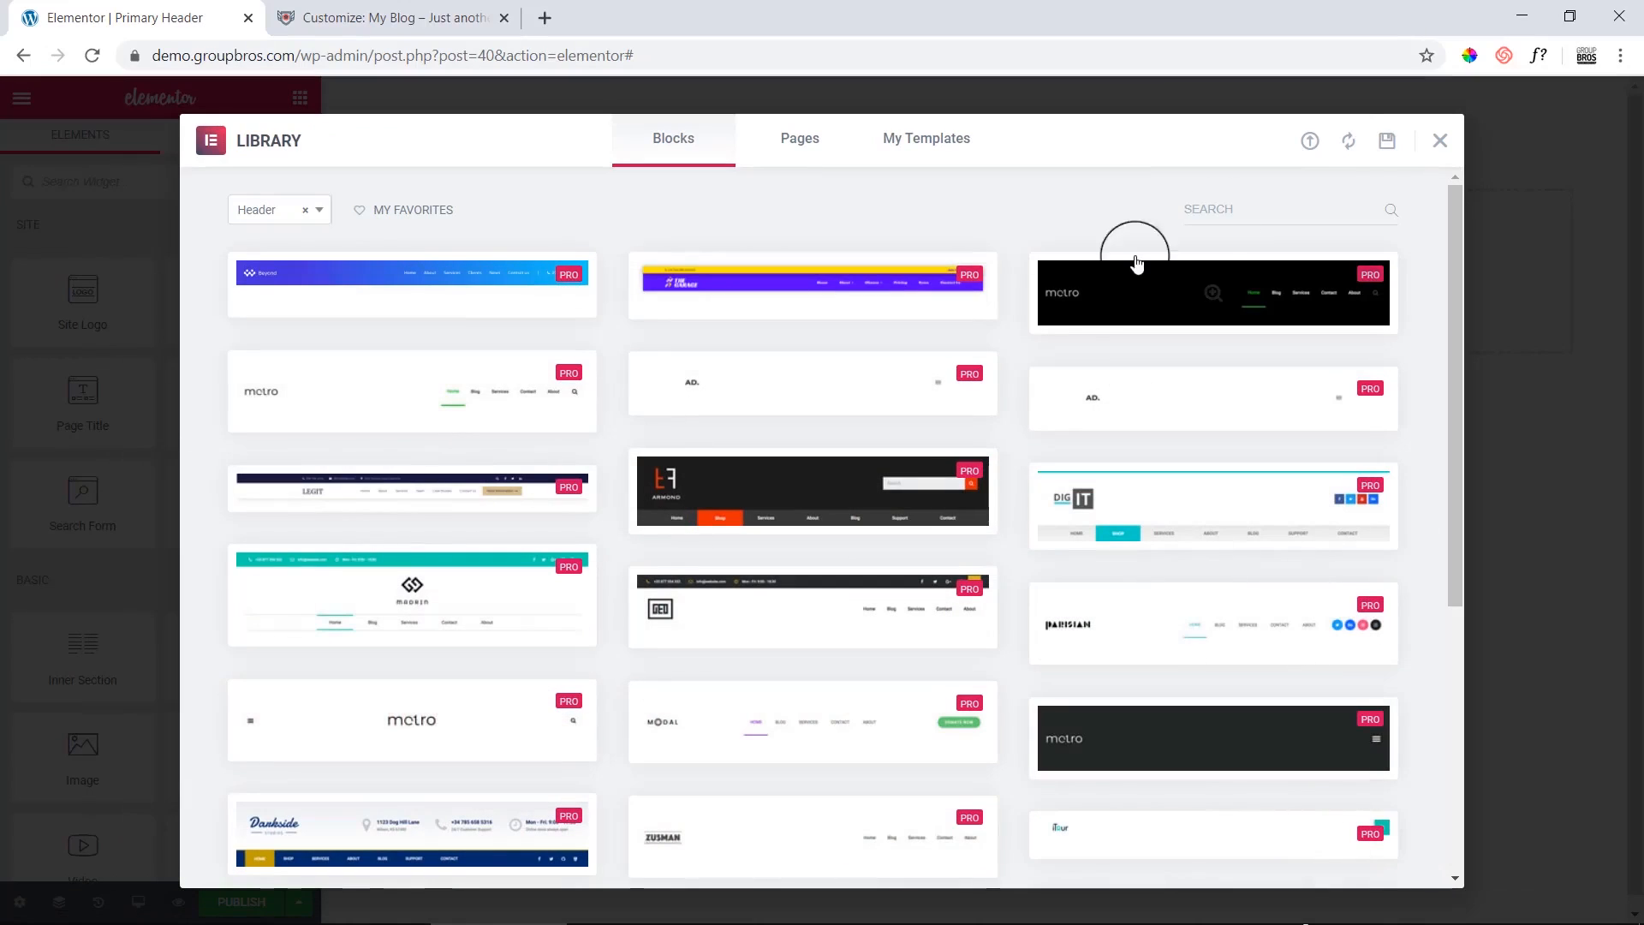
pyautogui.click(1440, 140)
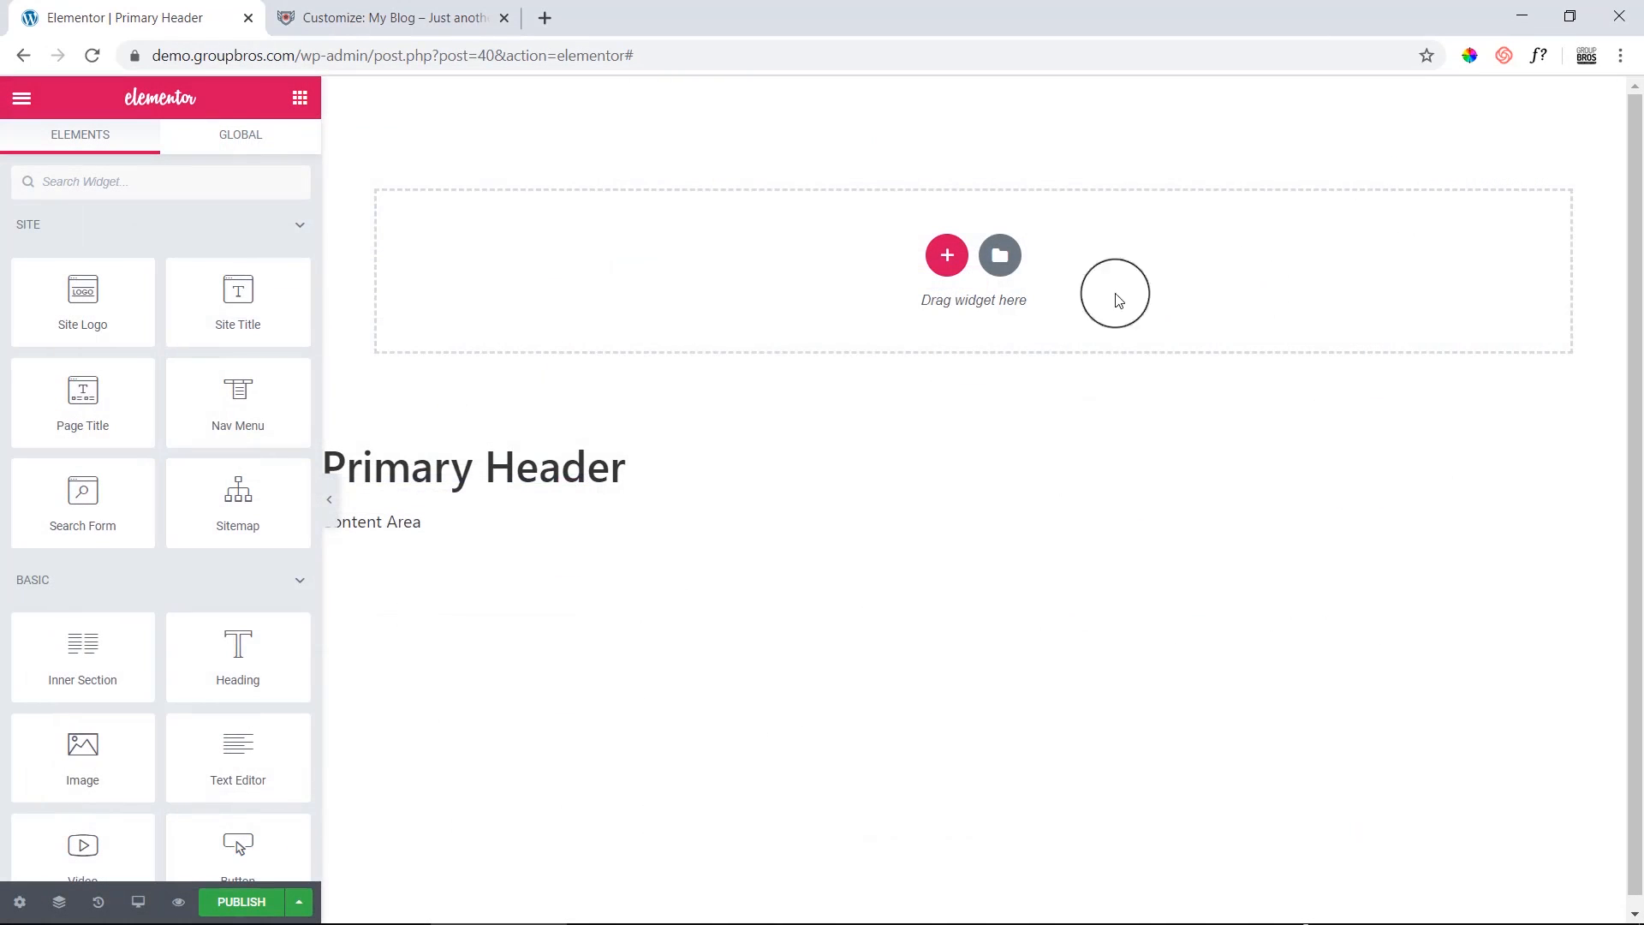
# Add a two-column section, narrow its first column, and place the Site Logo widget in that column.
pyautogui.click(946, 256)
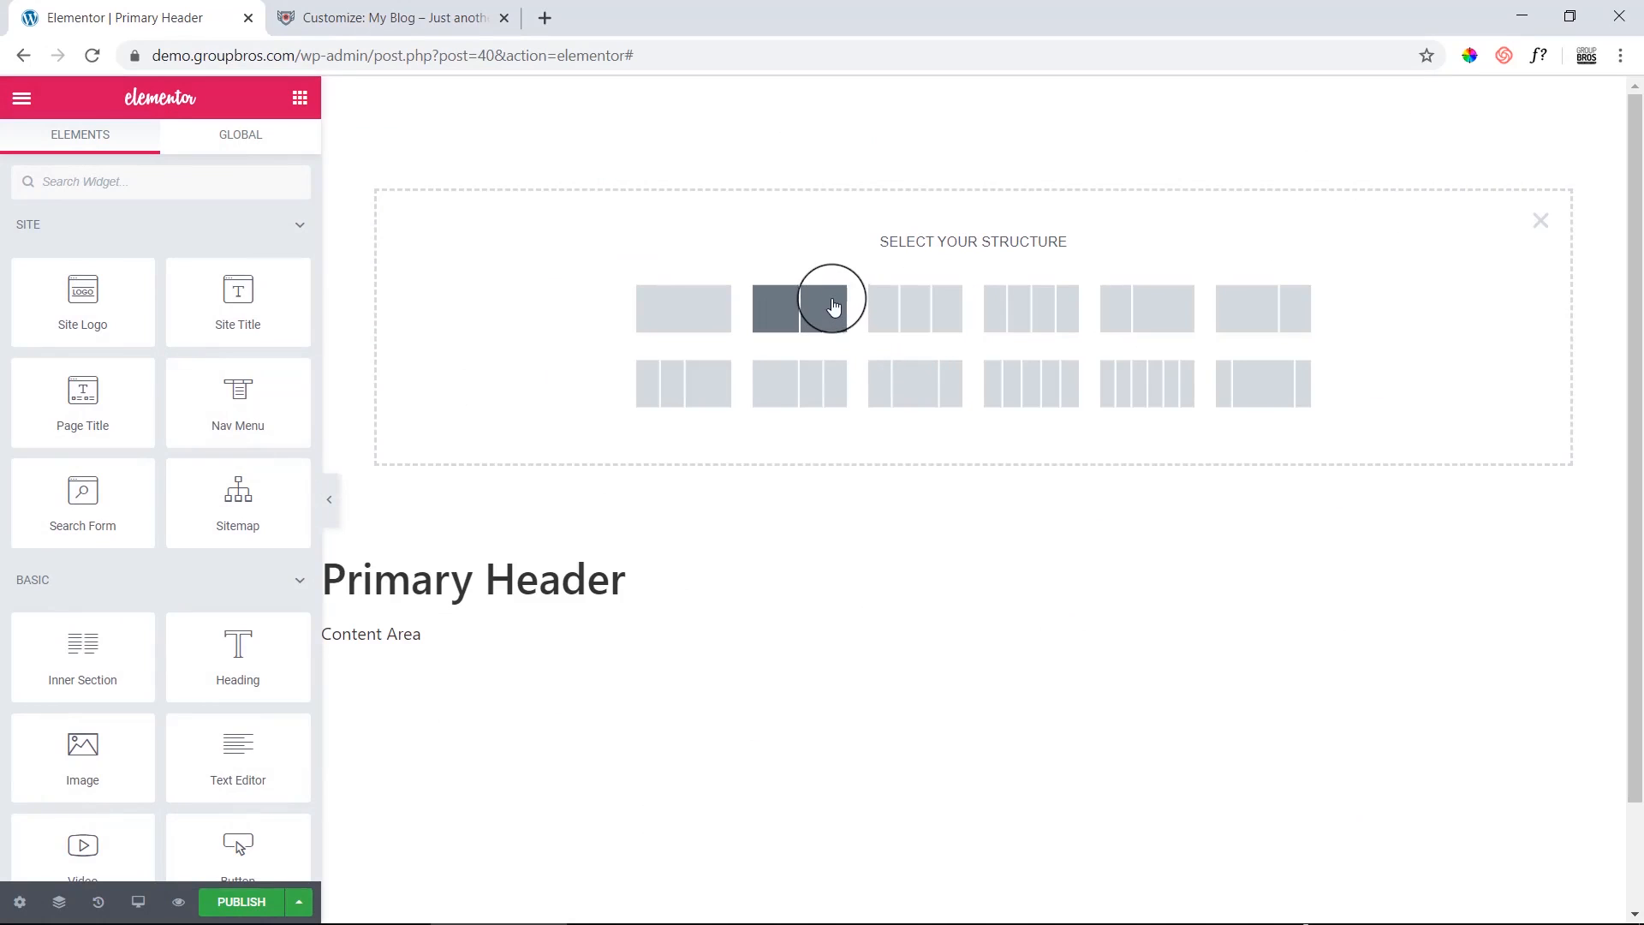
pyautogui.click(814, 324)
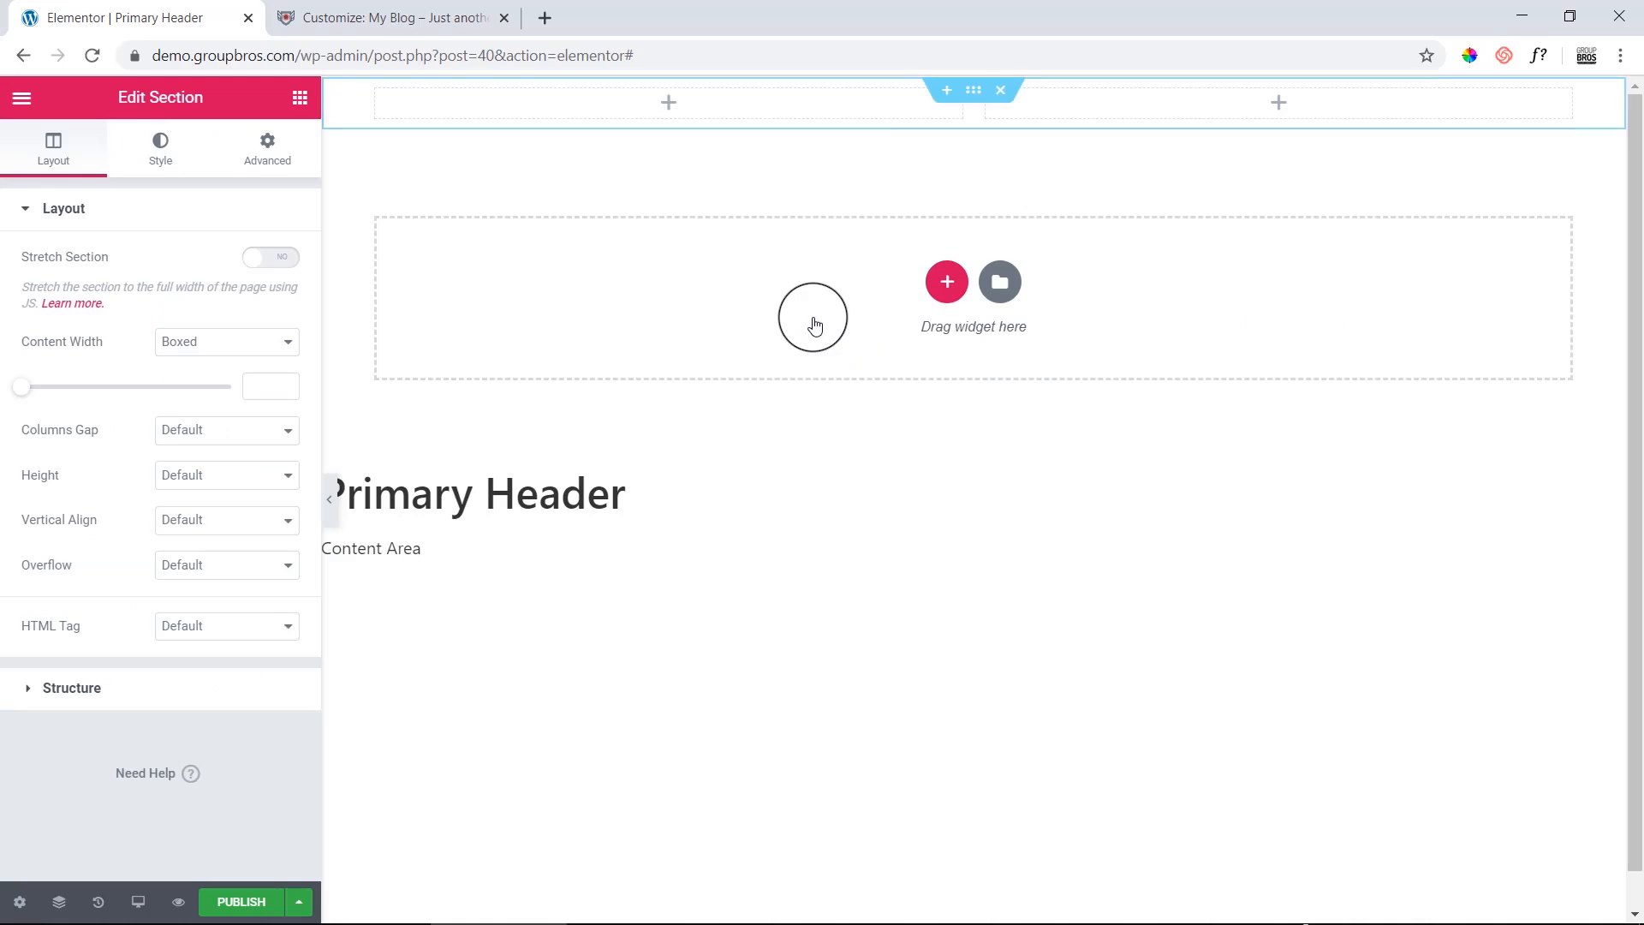
pyautogui.moveTo(973, 114); pyautogui.dragTo(655, 108)
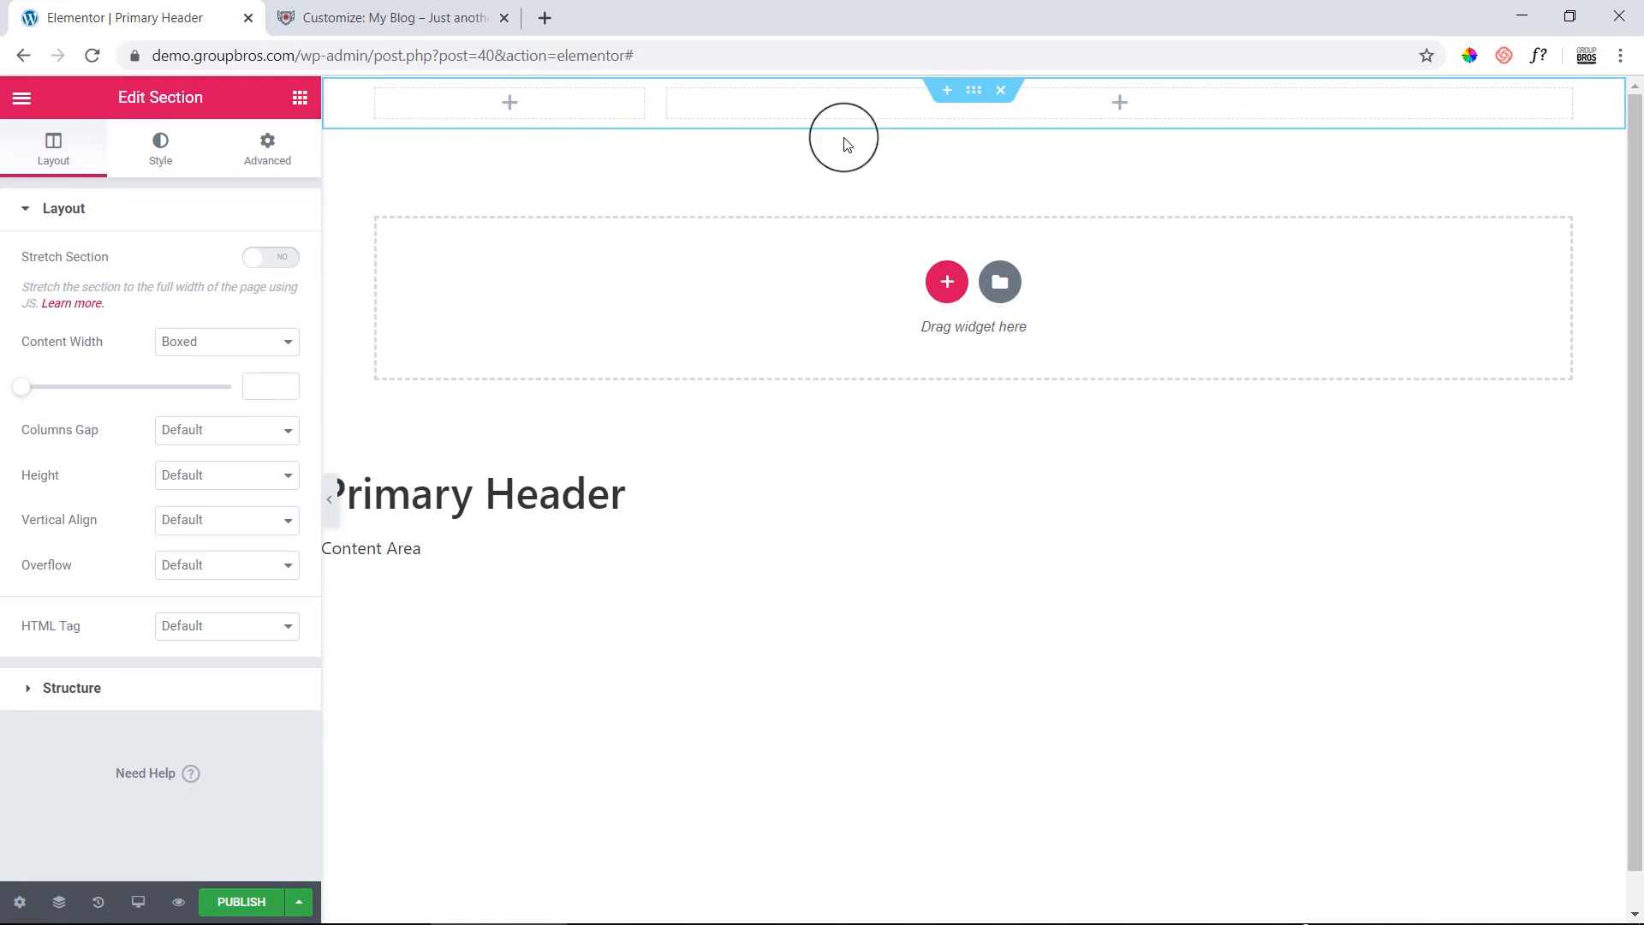
pyautogui.click(510, 102)
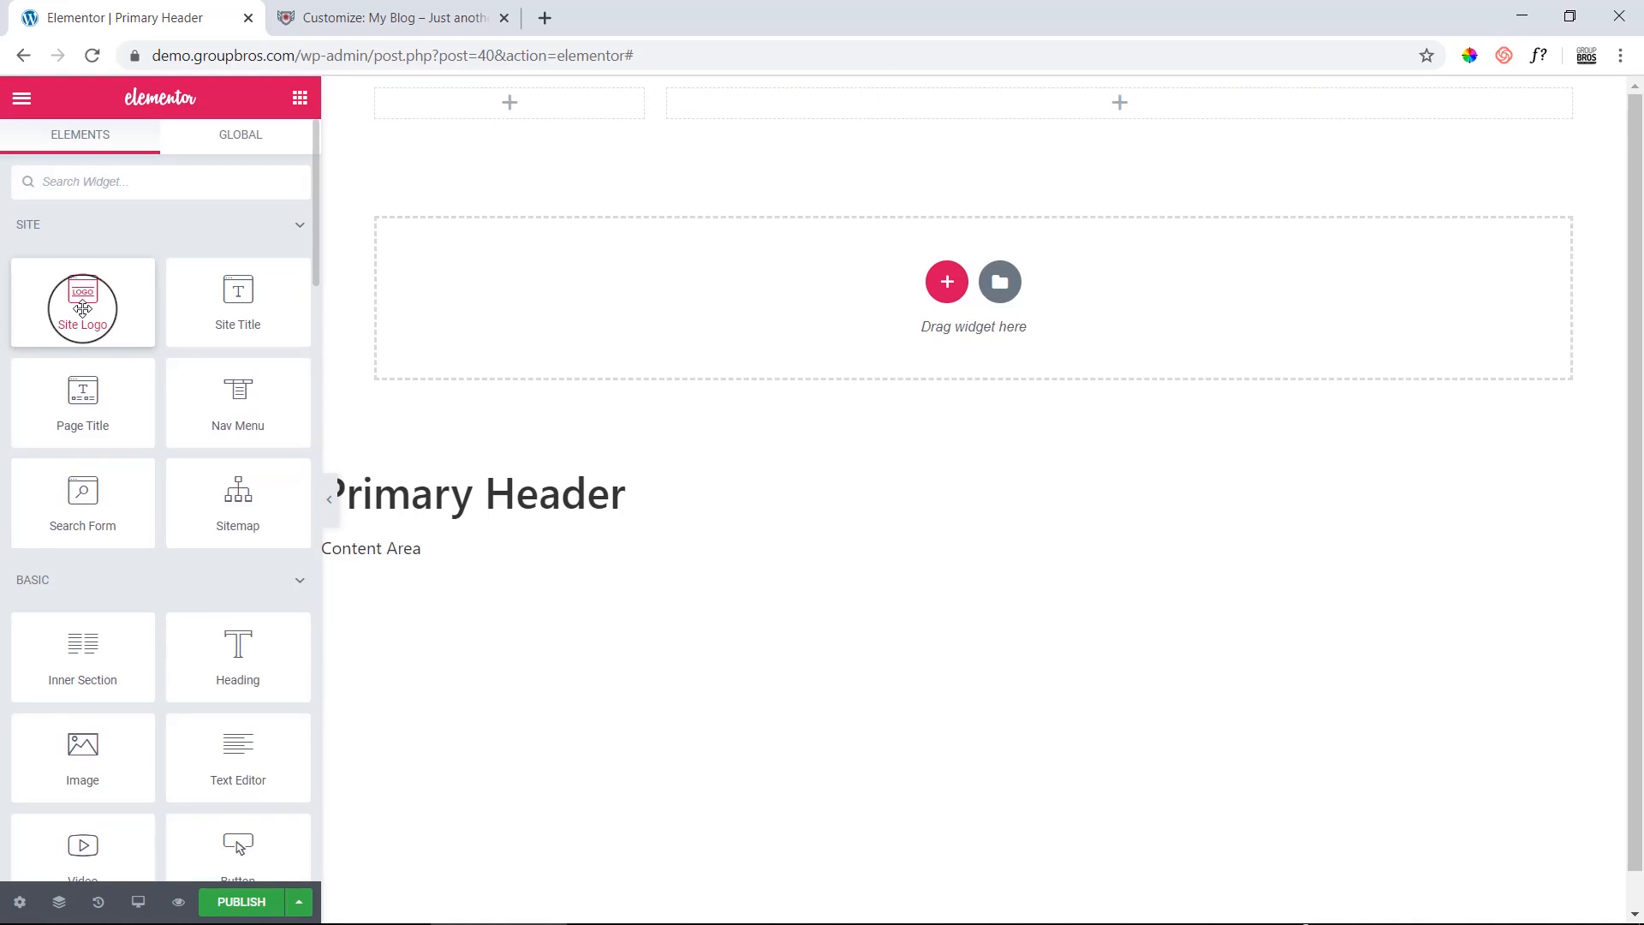
pyautogui.moveTo(80, 310); pyautogui.dragTo(524, 103)
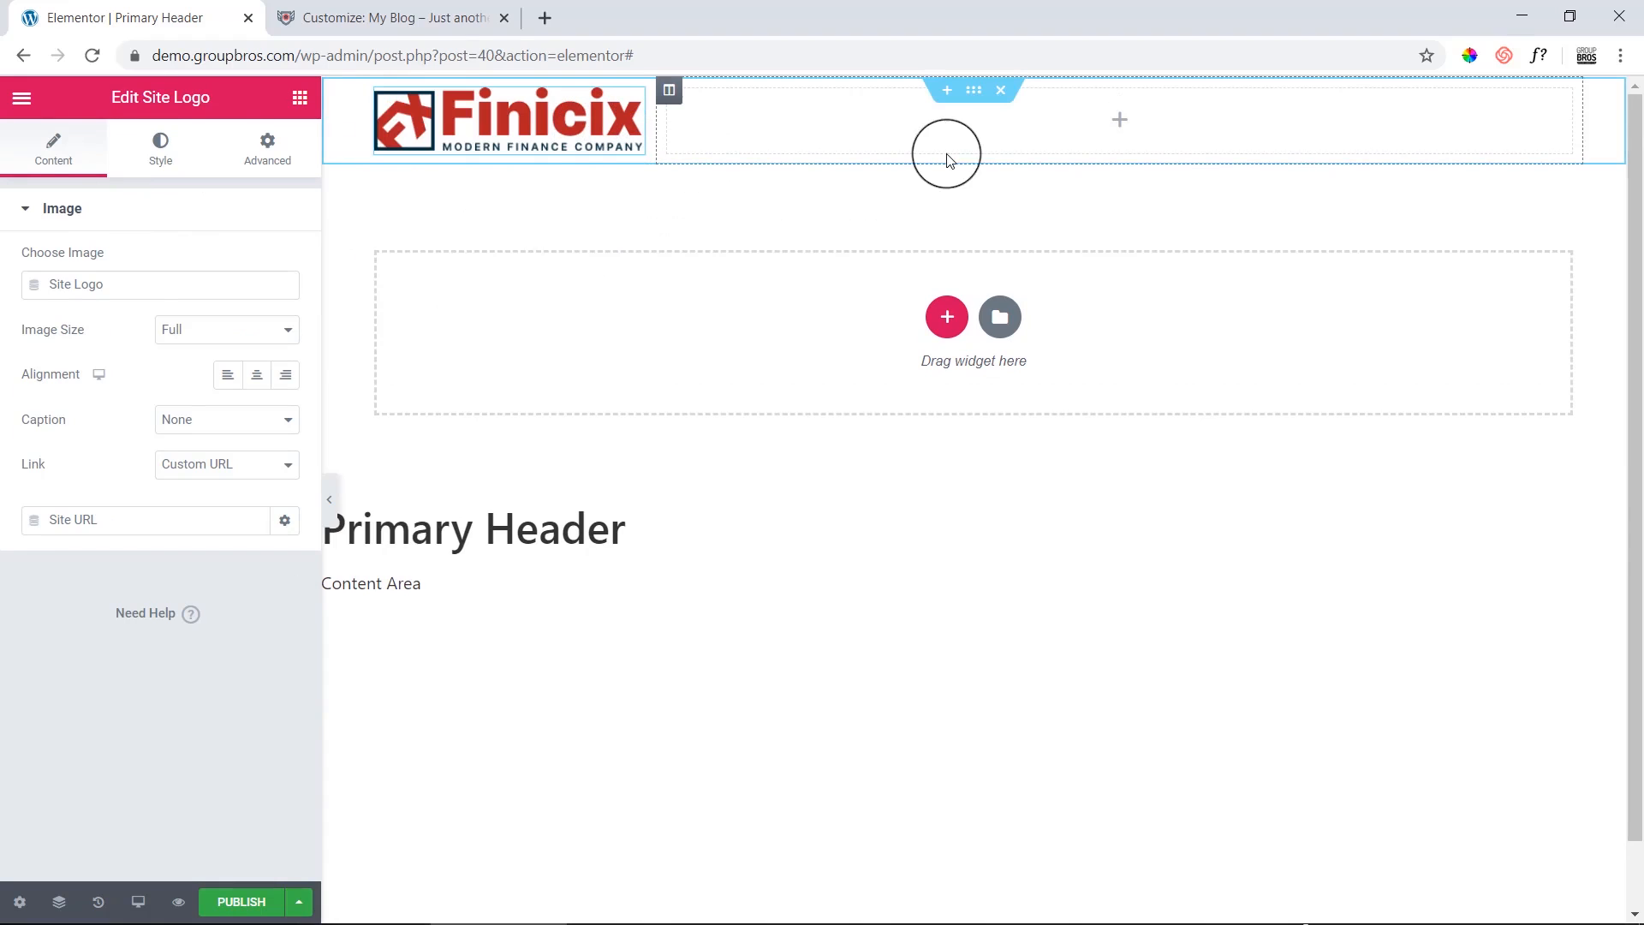
# Check the header in the Adobe XD design, duplicate the section's empty column in Elementor, and make the last column narrow.
pyautogui.click(1120, 122)
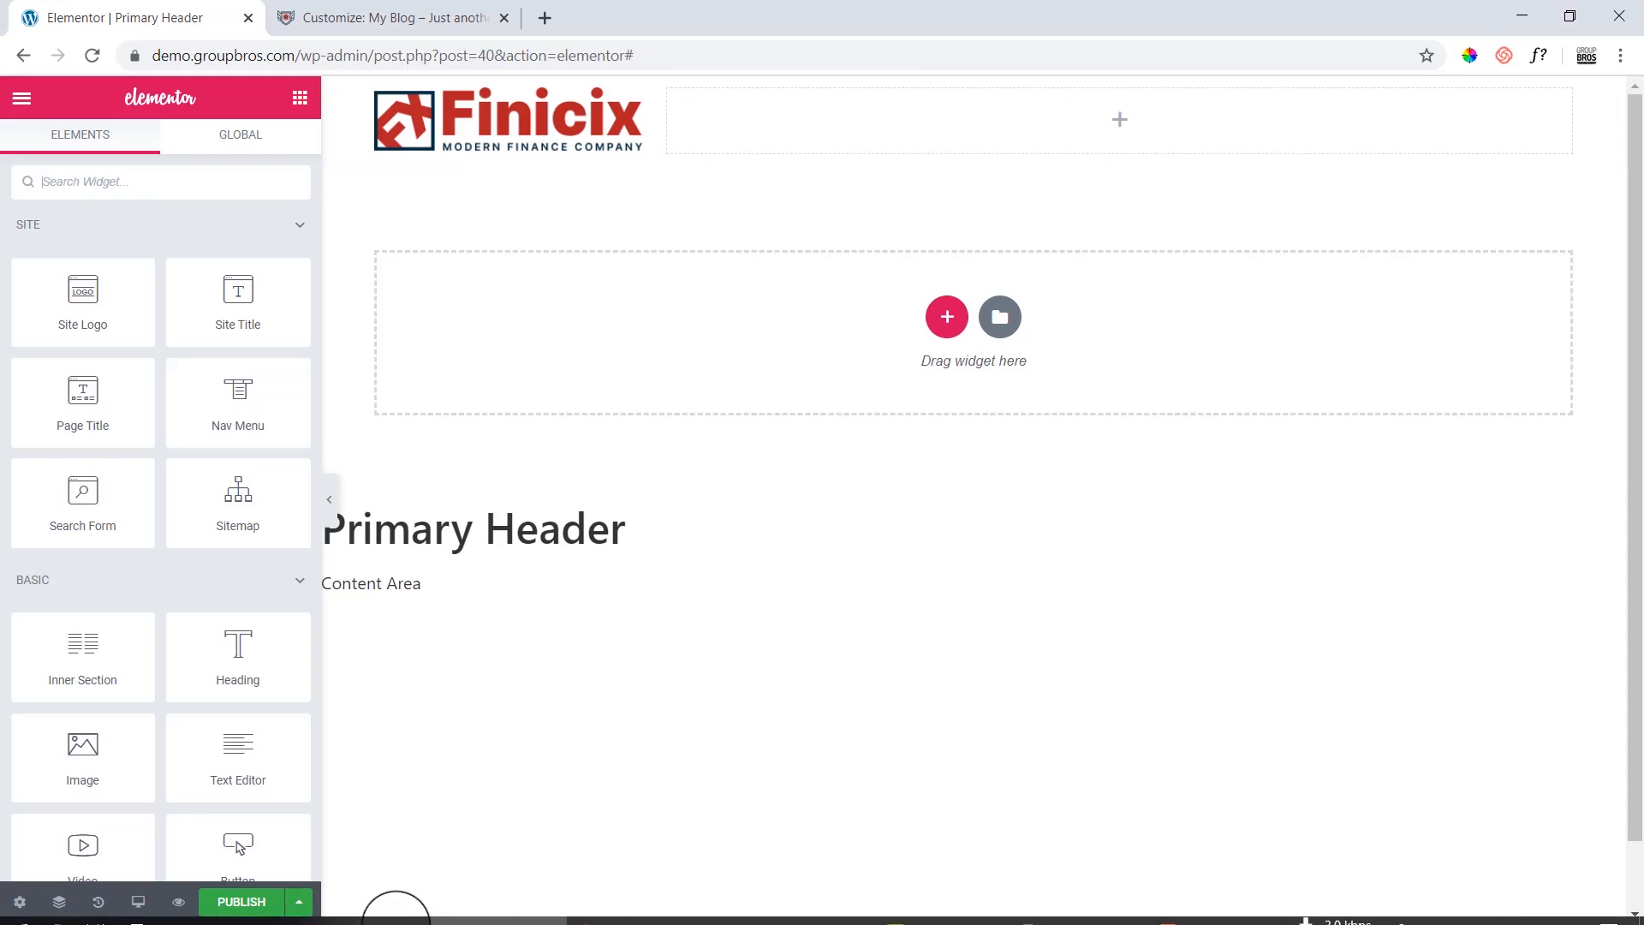
pyautogui.click(350, 910)
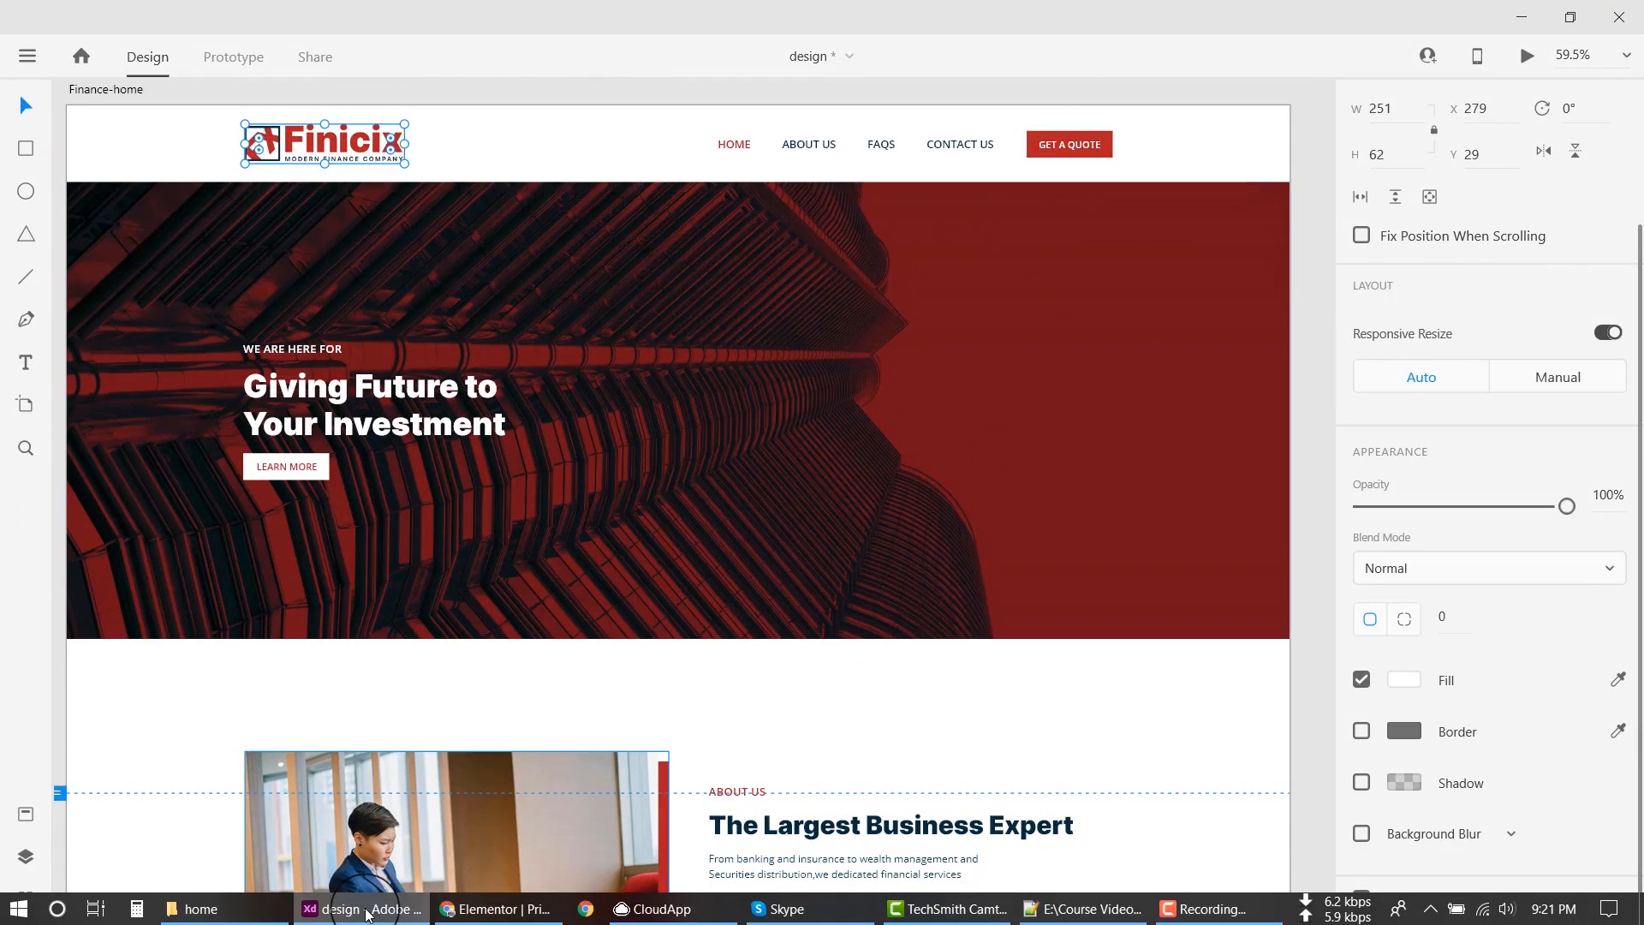
pyautogui.click(496, 912)
pyautogui.rightClick(668, 88)
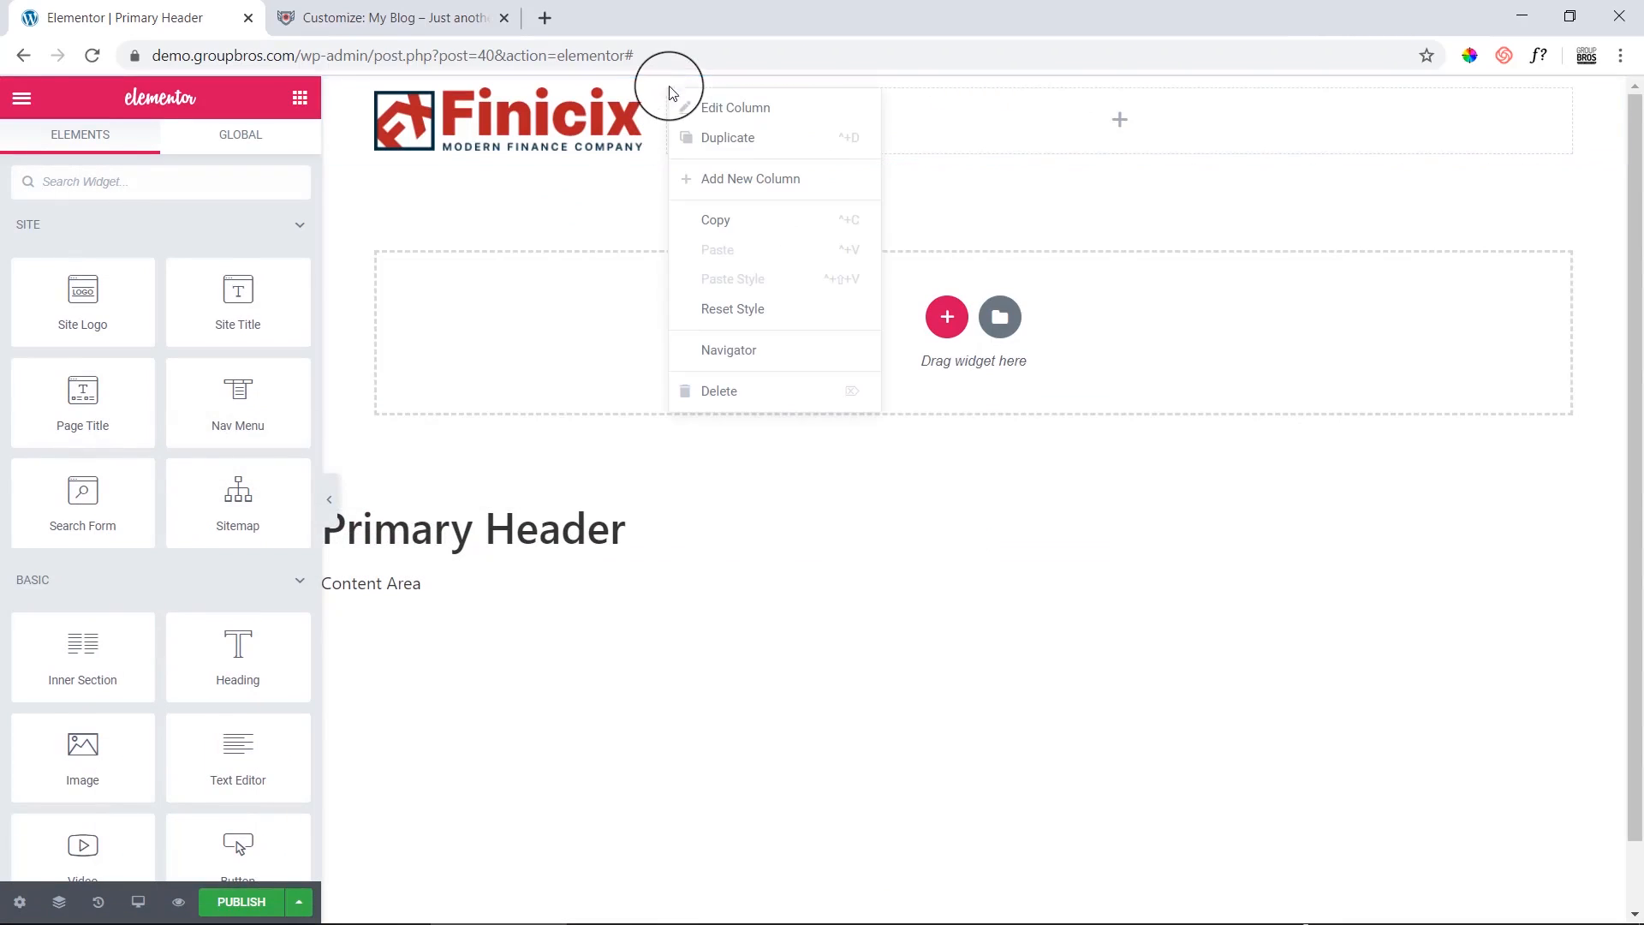
pyautogui.click(721, 133)
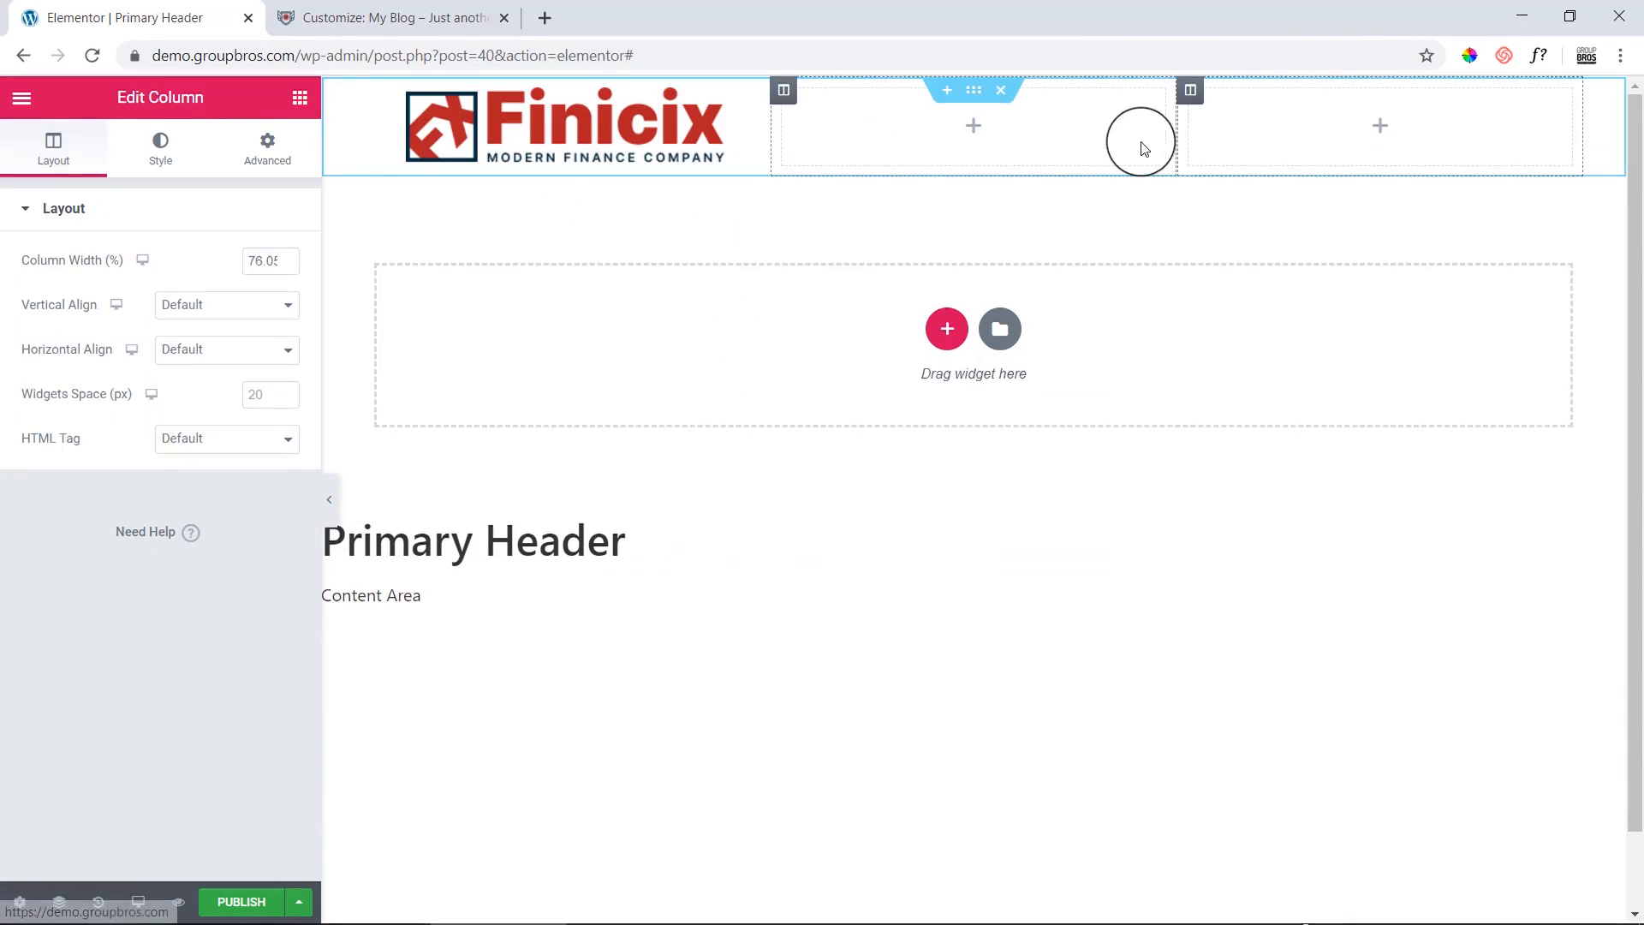
pyautogui.moveTo(1175, 135); pyautogui.dragTo(1232, 137)
pyautogui.moveTo(1362, 130); pyautogui.dragTo(1402, 124)
# Align the site logo to the left within its column.
pyautogui.click(1082, 128)
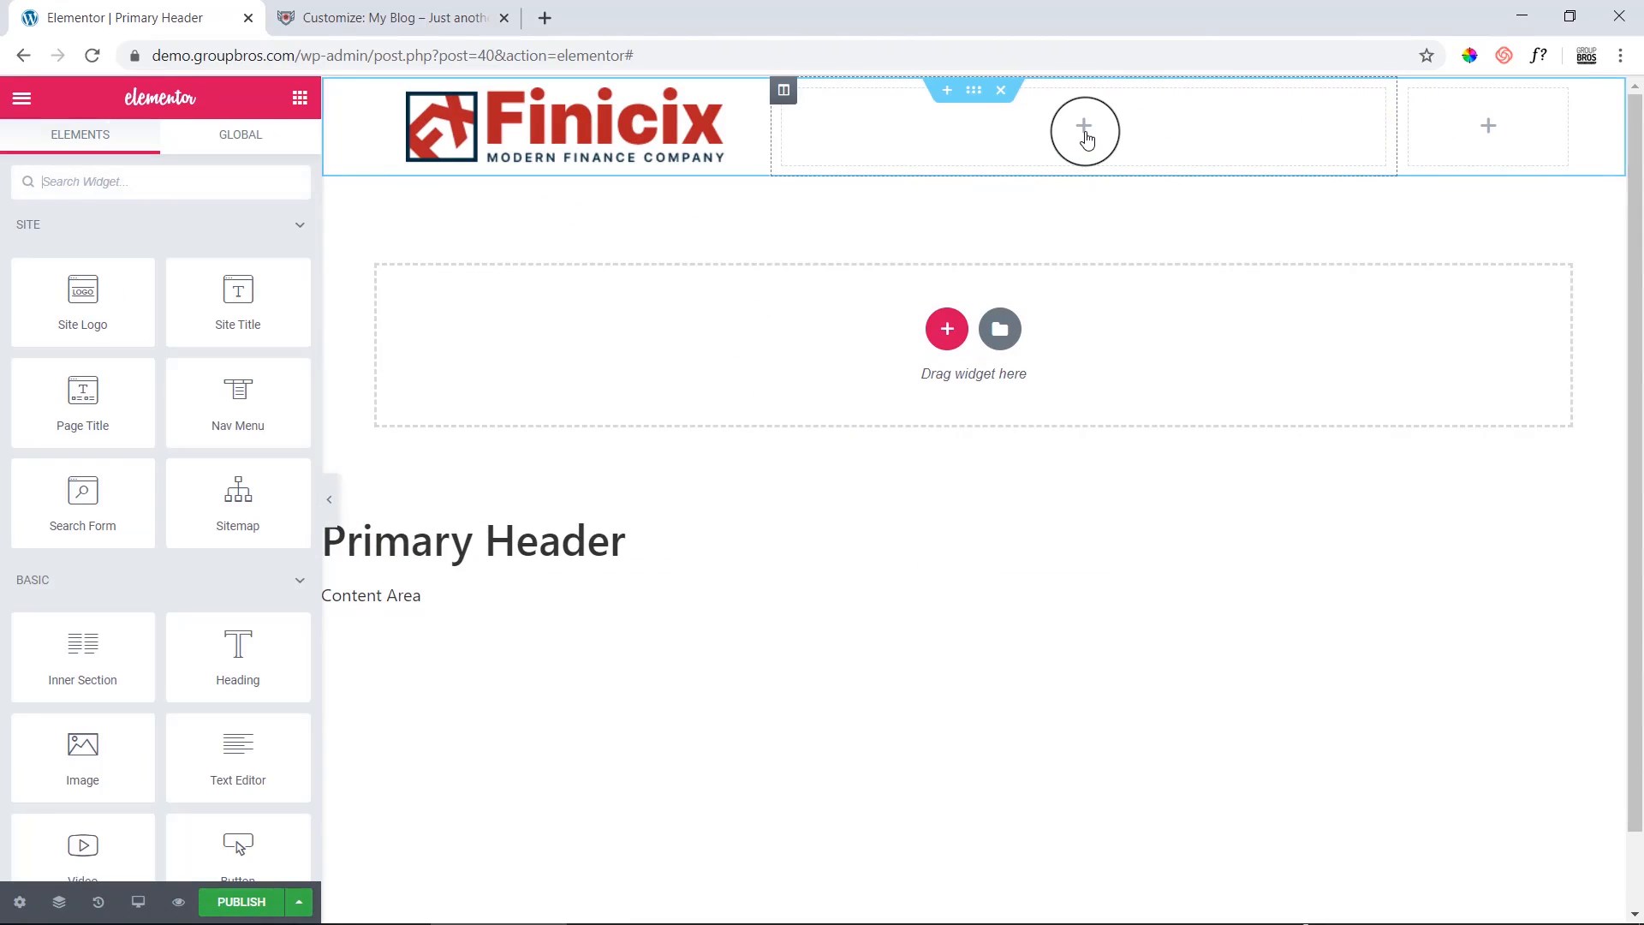
pyautogui.click(393, 133)
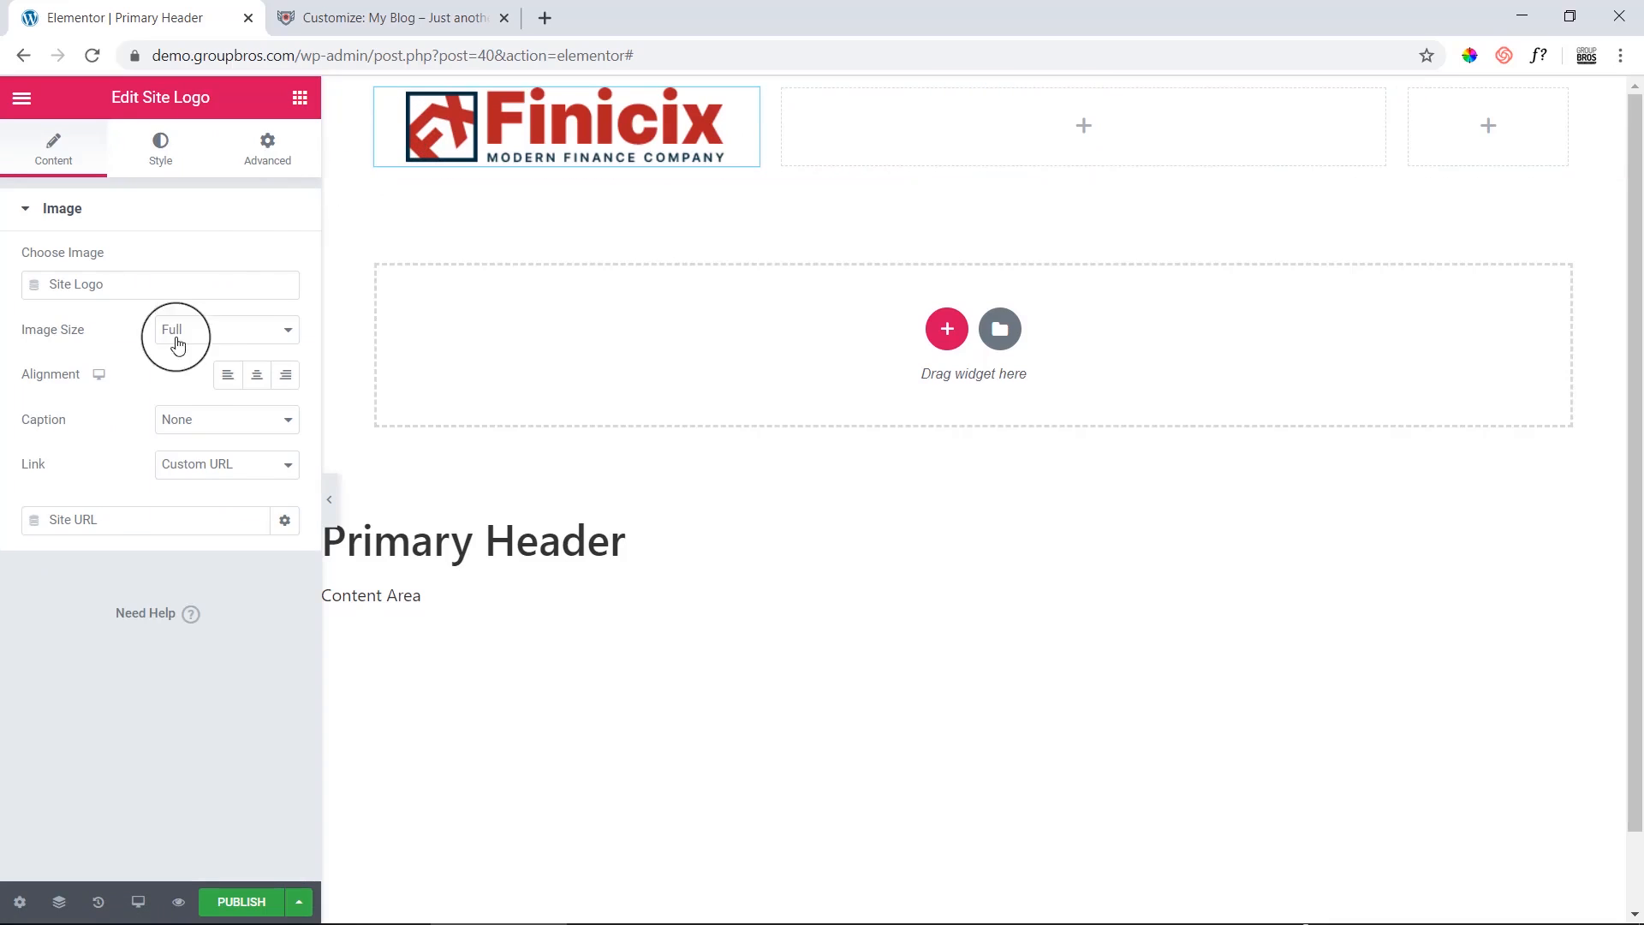
pyautogui.click(224, 374)
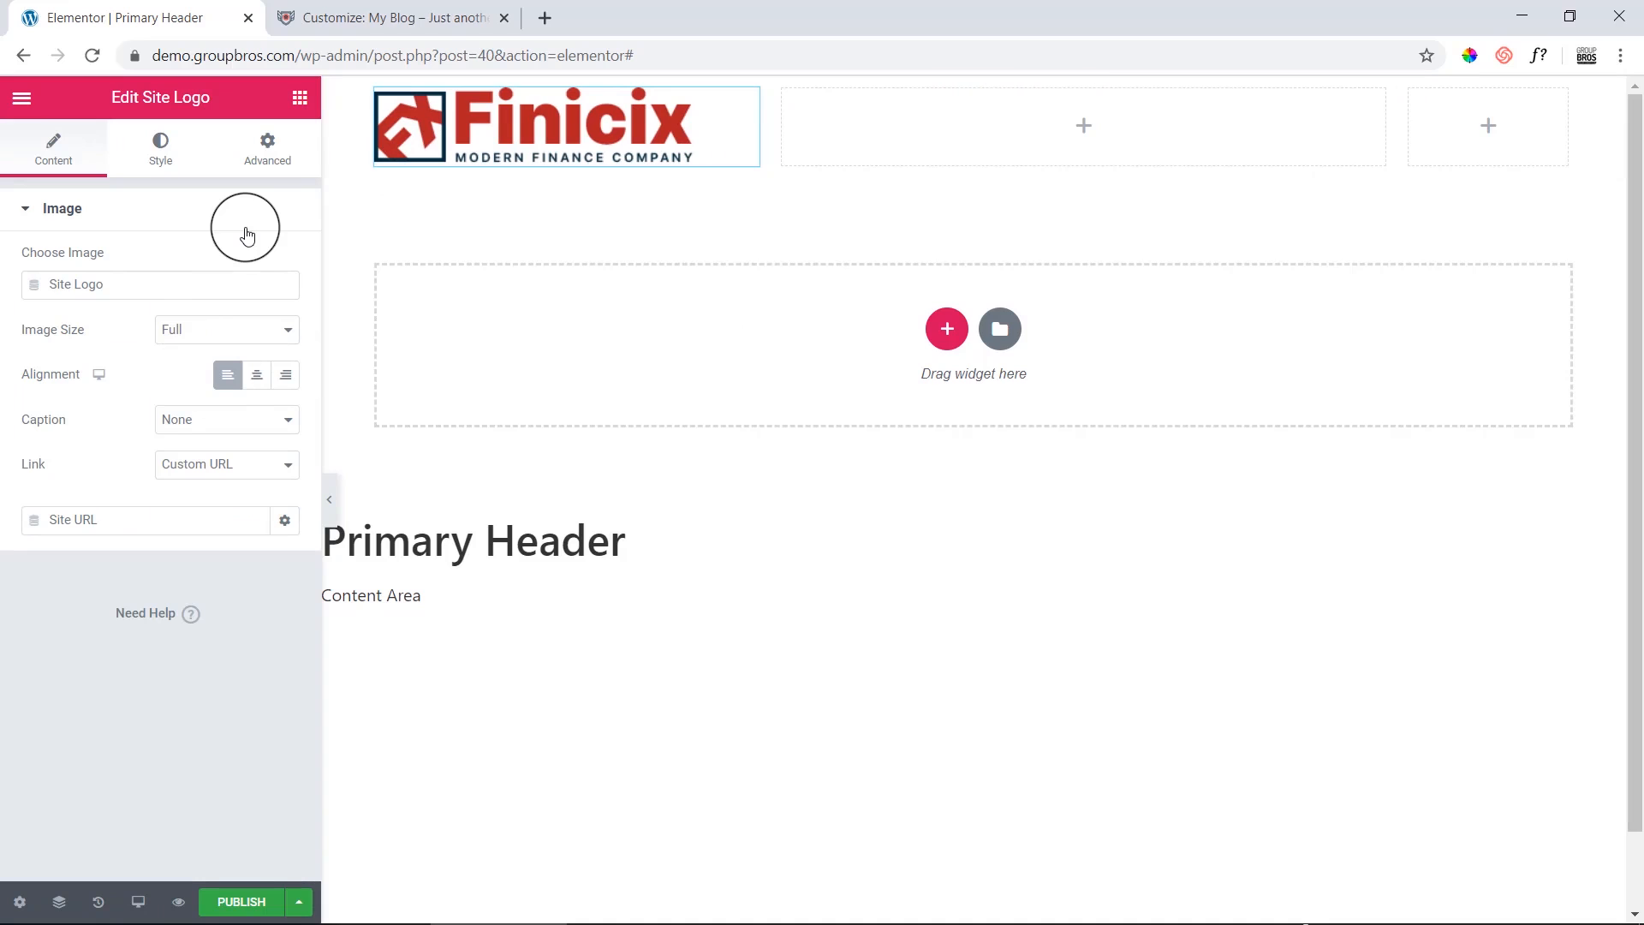
# Place a Nav Menu widget in the middle column and a Button widget in the last column.
pyautogui.click(1084, 128)
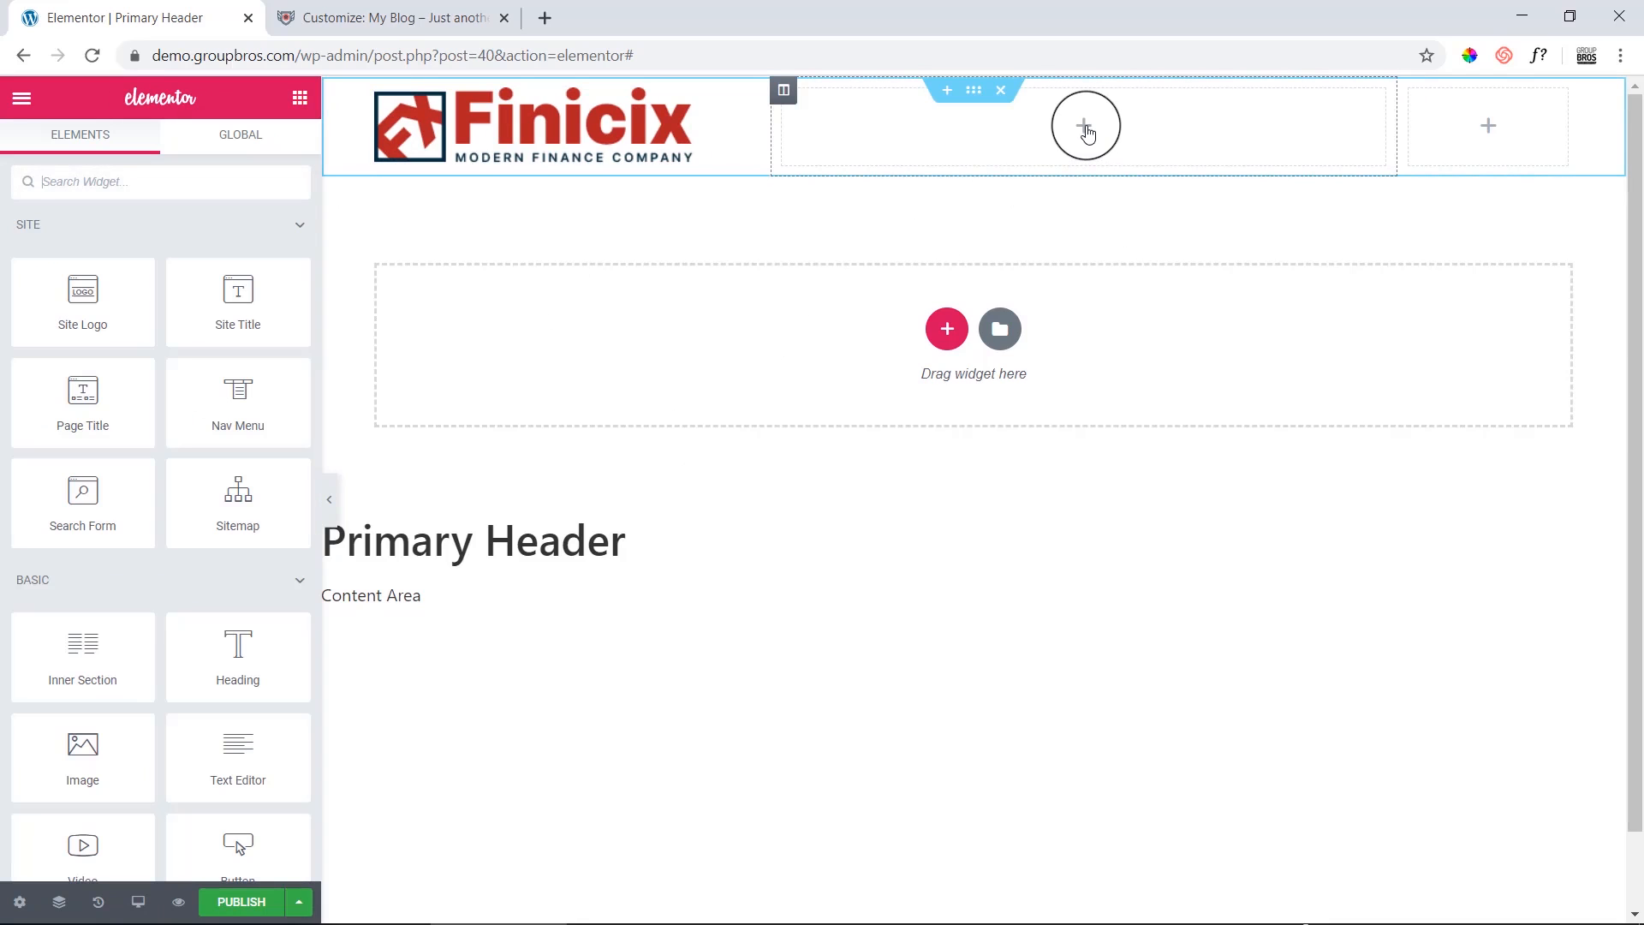
pyautogui.moveTo(238, 402); pyautogui.dragTo(1077, 124)
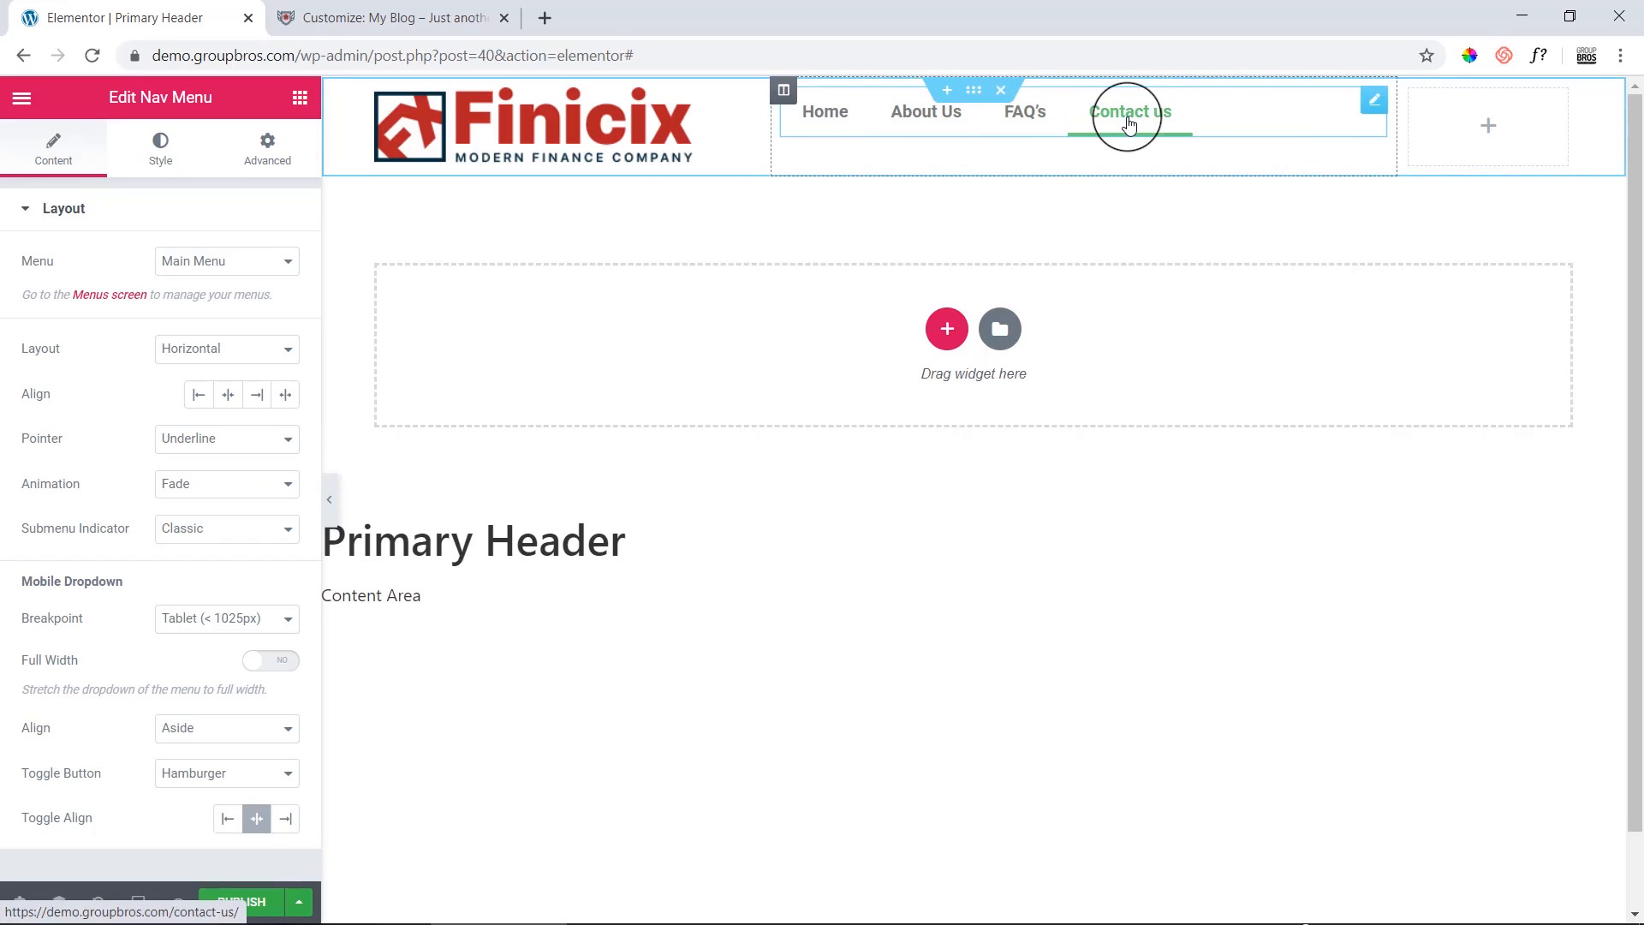
pyautogui.click(1491, 133)
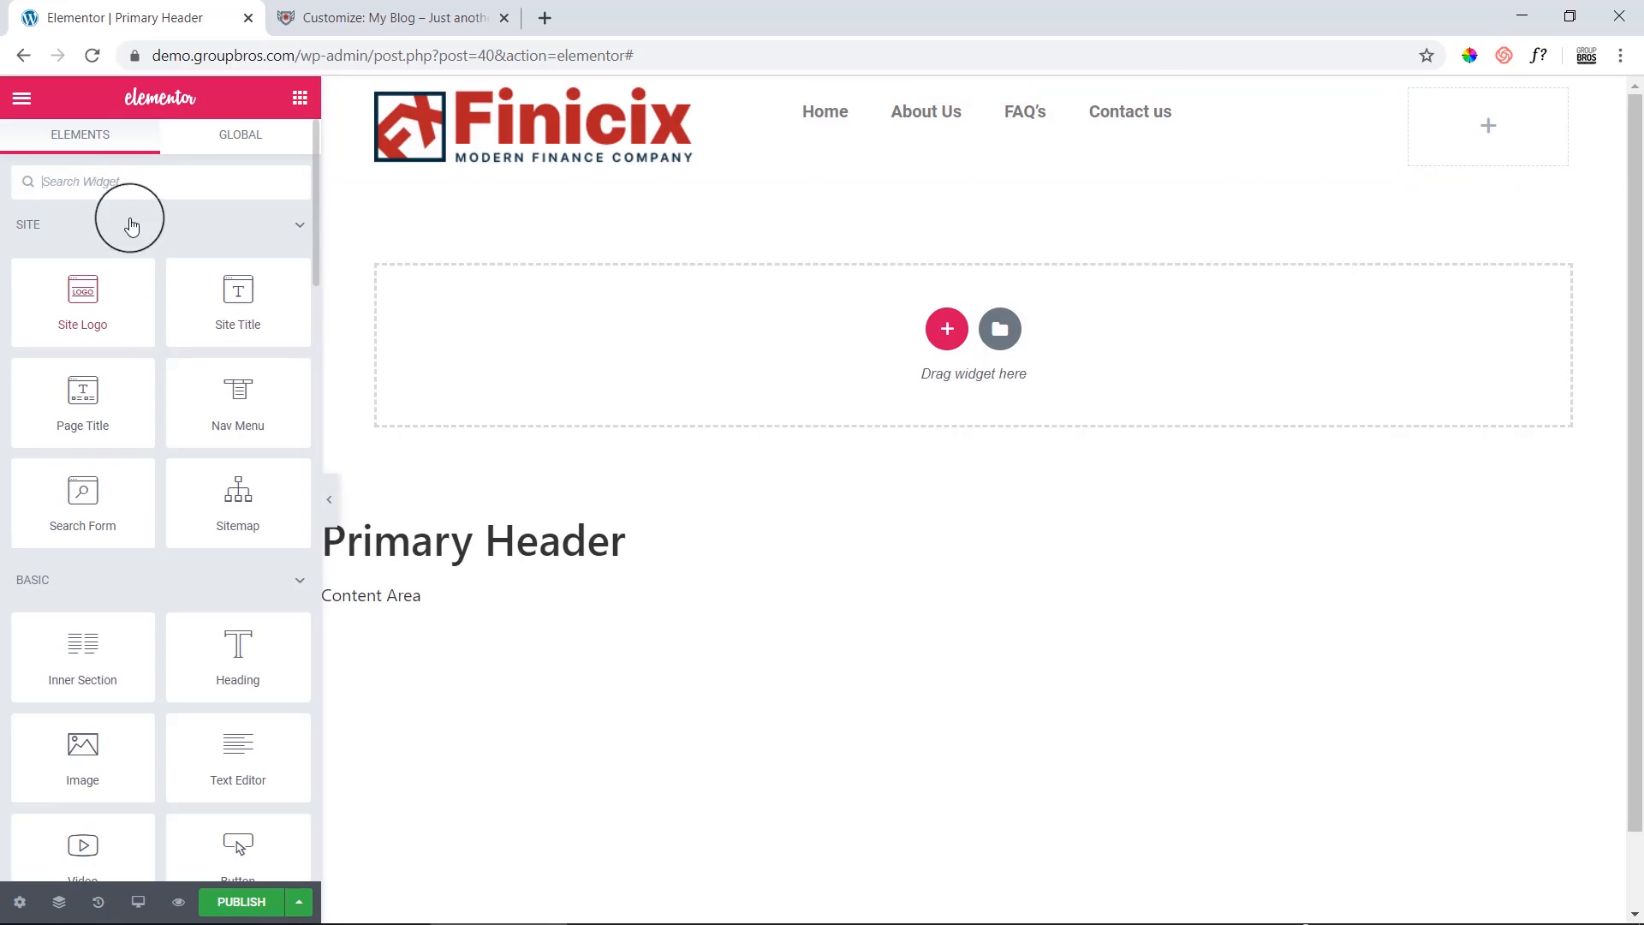
pyautogui.write('but')
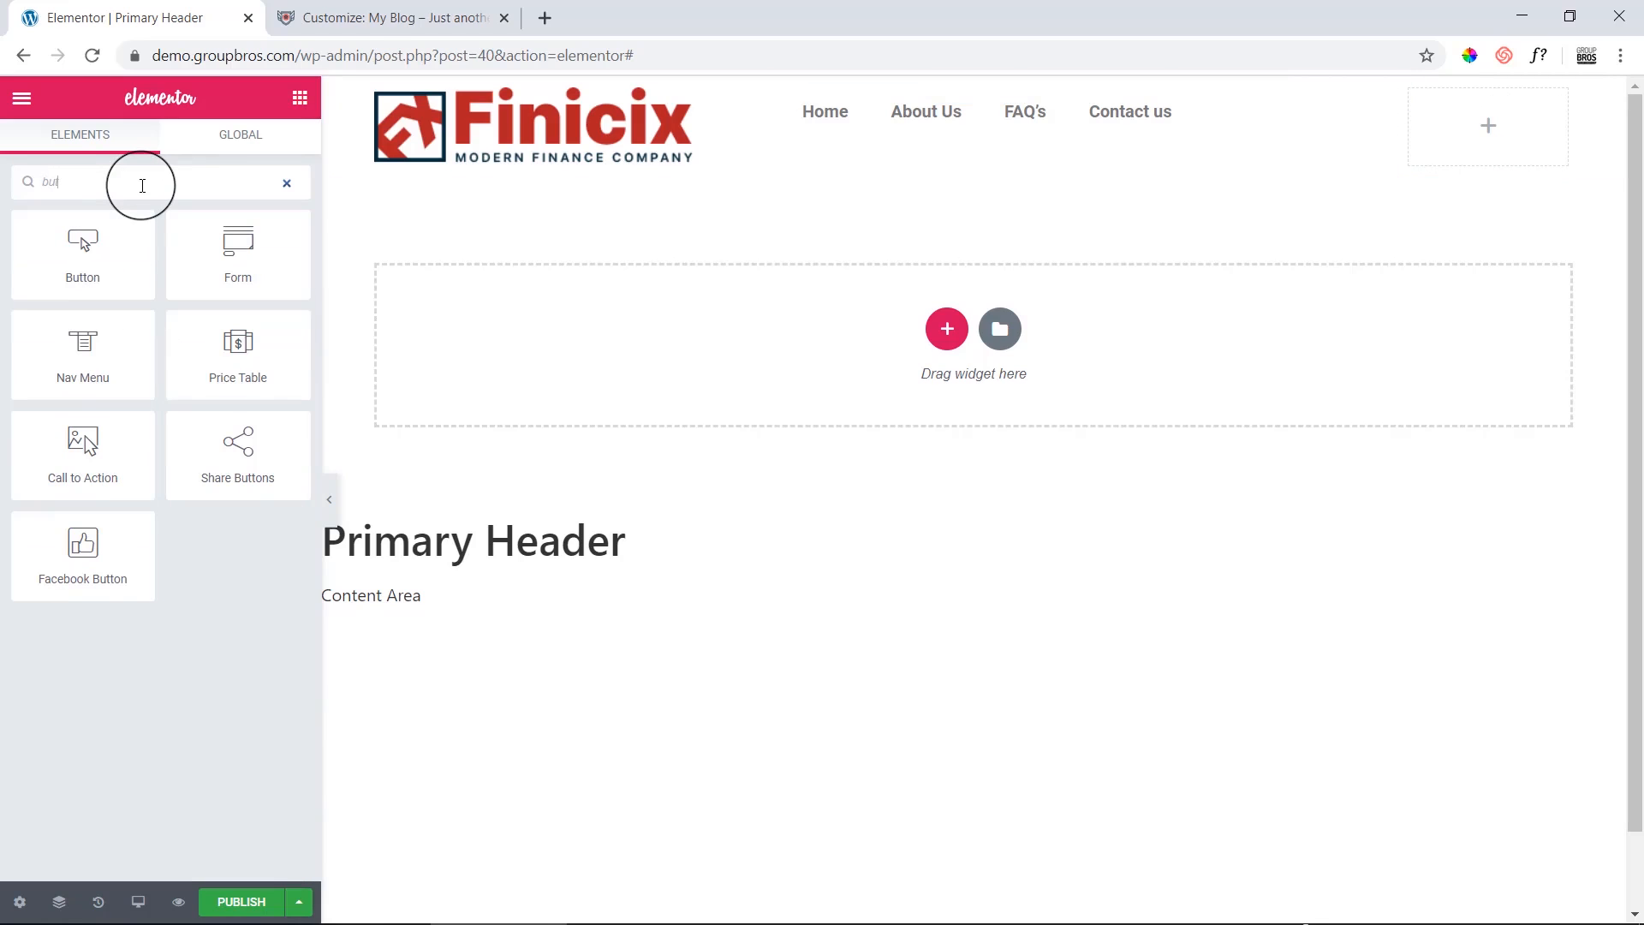
pyautogui.moveTo(88, 243); pyautogui.dragTo(1477, 125)
# Set the header section's vertical alignment to Middle and preview the header at full width.
pyautogui.moveTo(1037, 111)
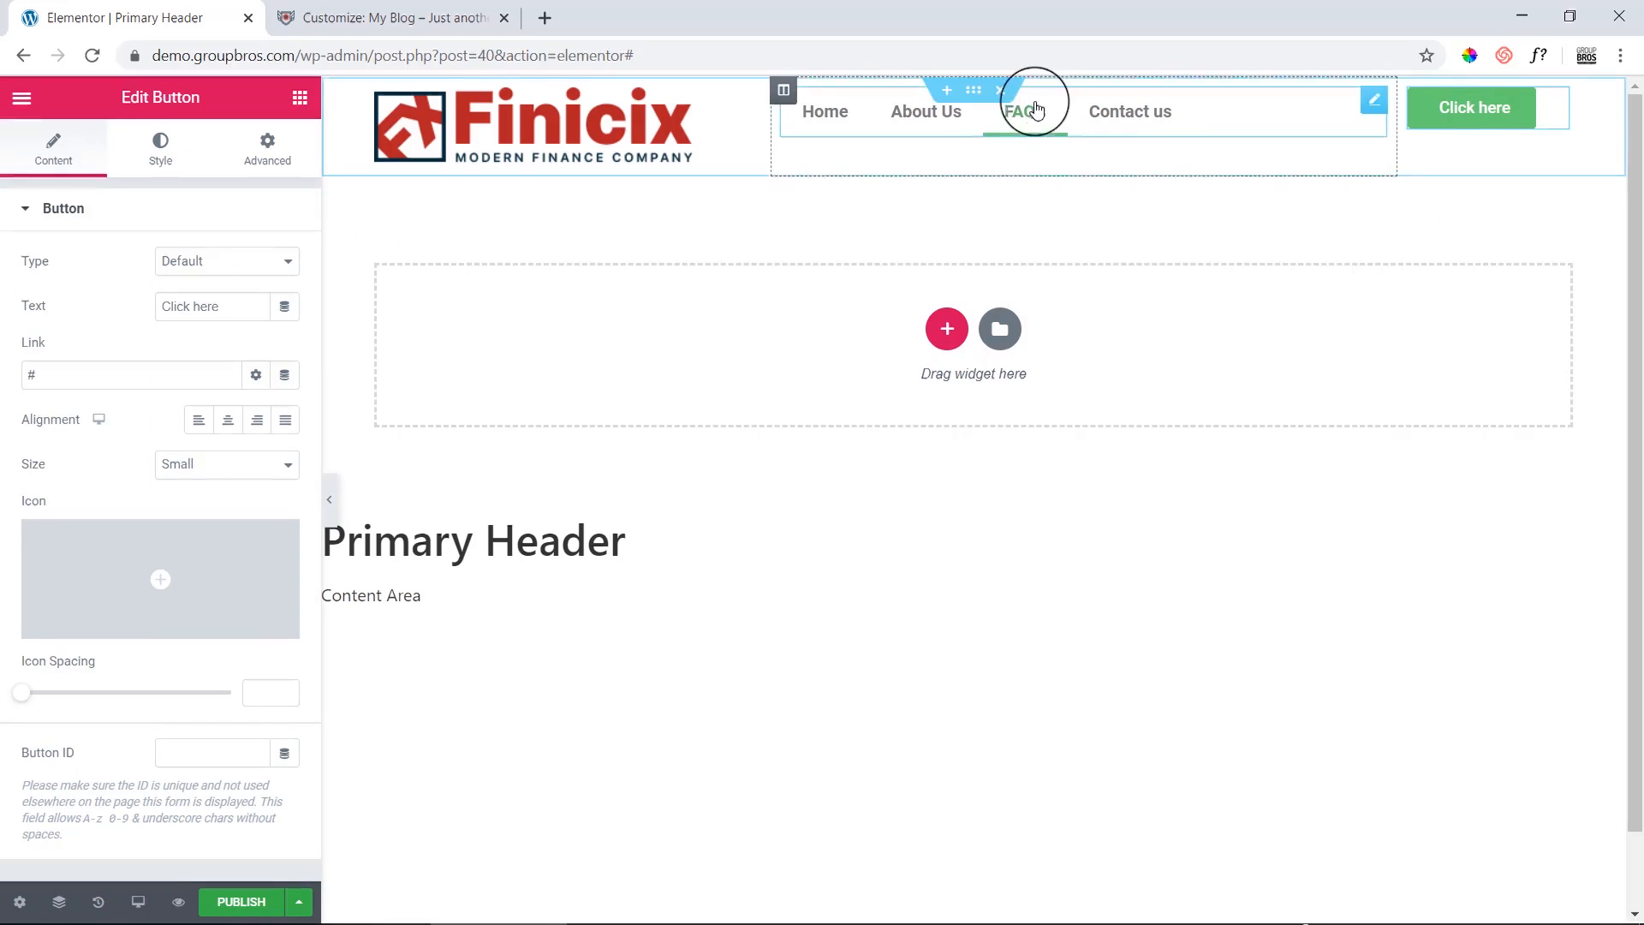
pyautogui.click(974, 90)
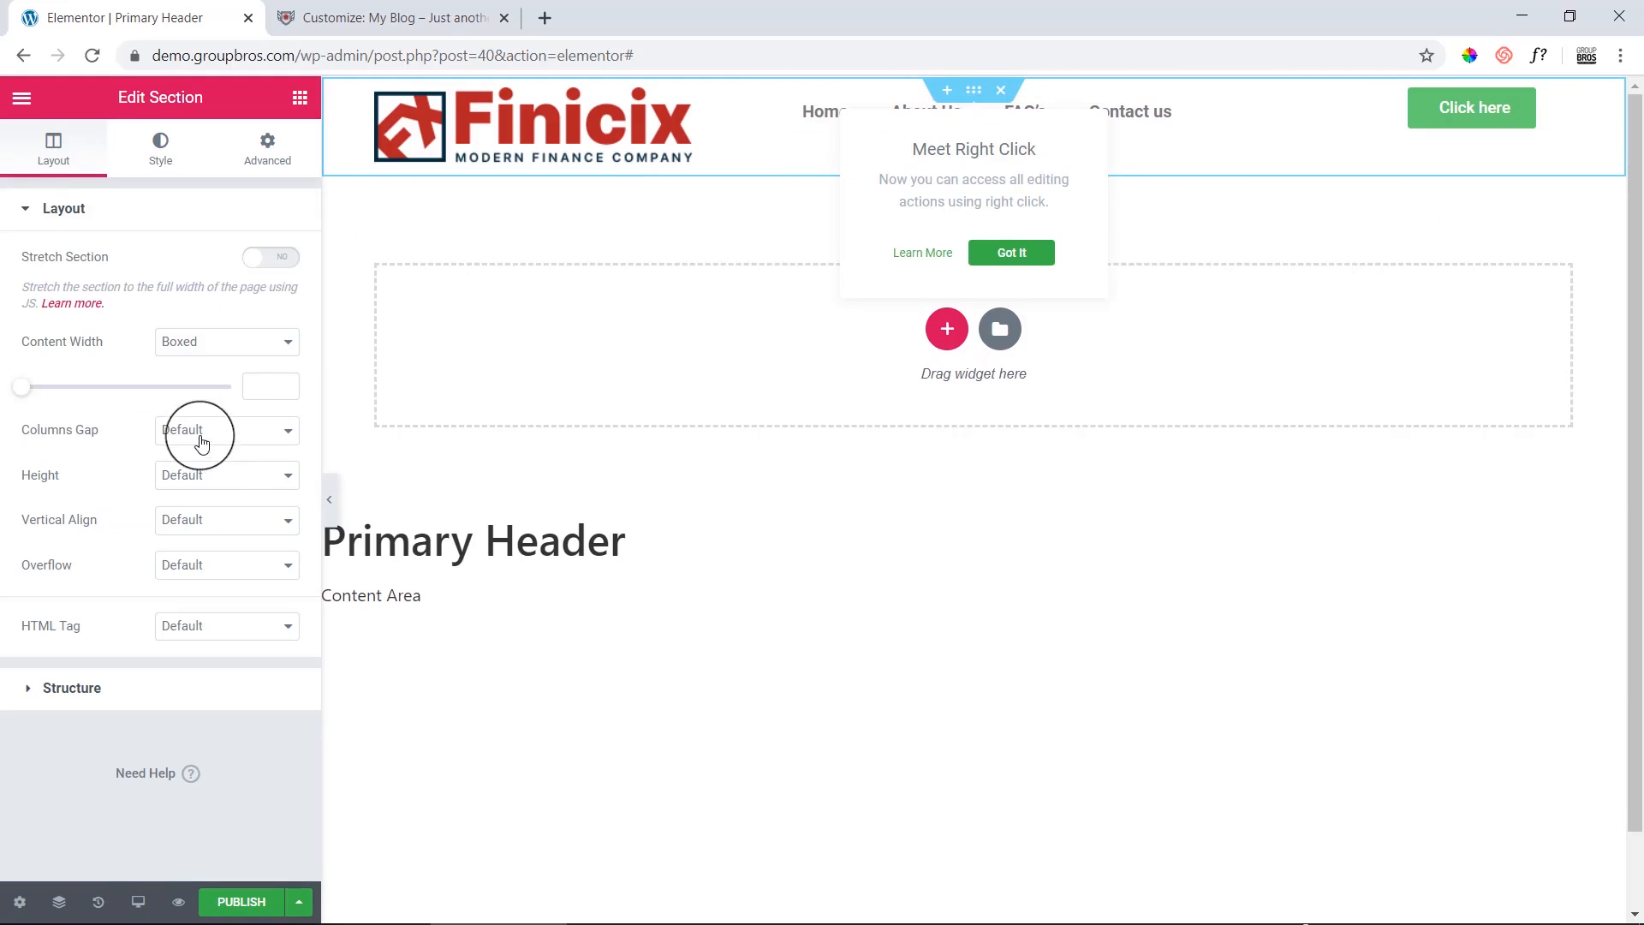
pyautogui.click(154, 520)
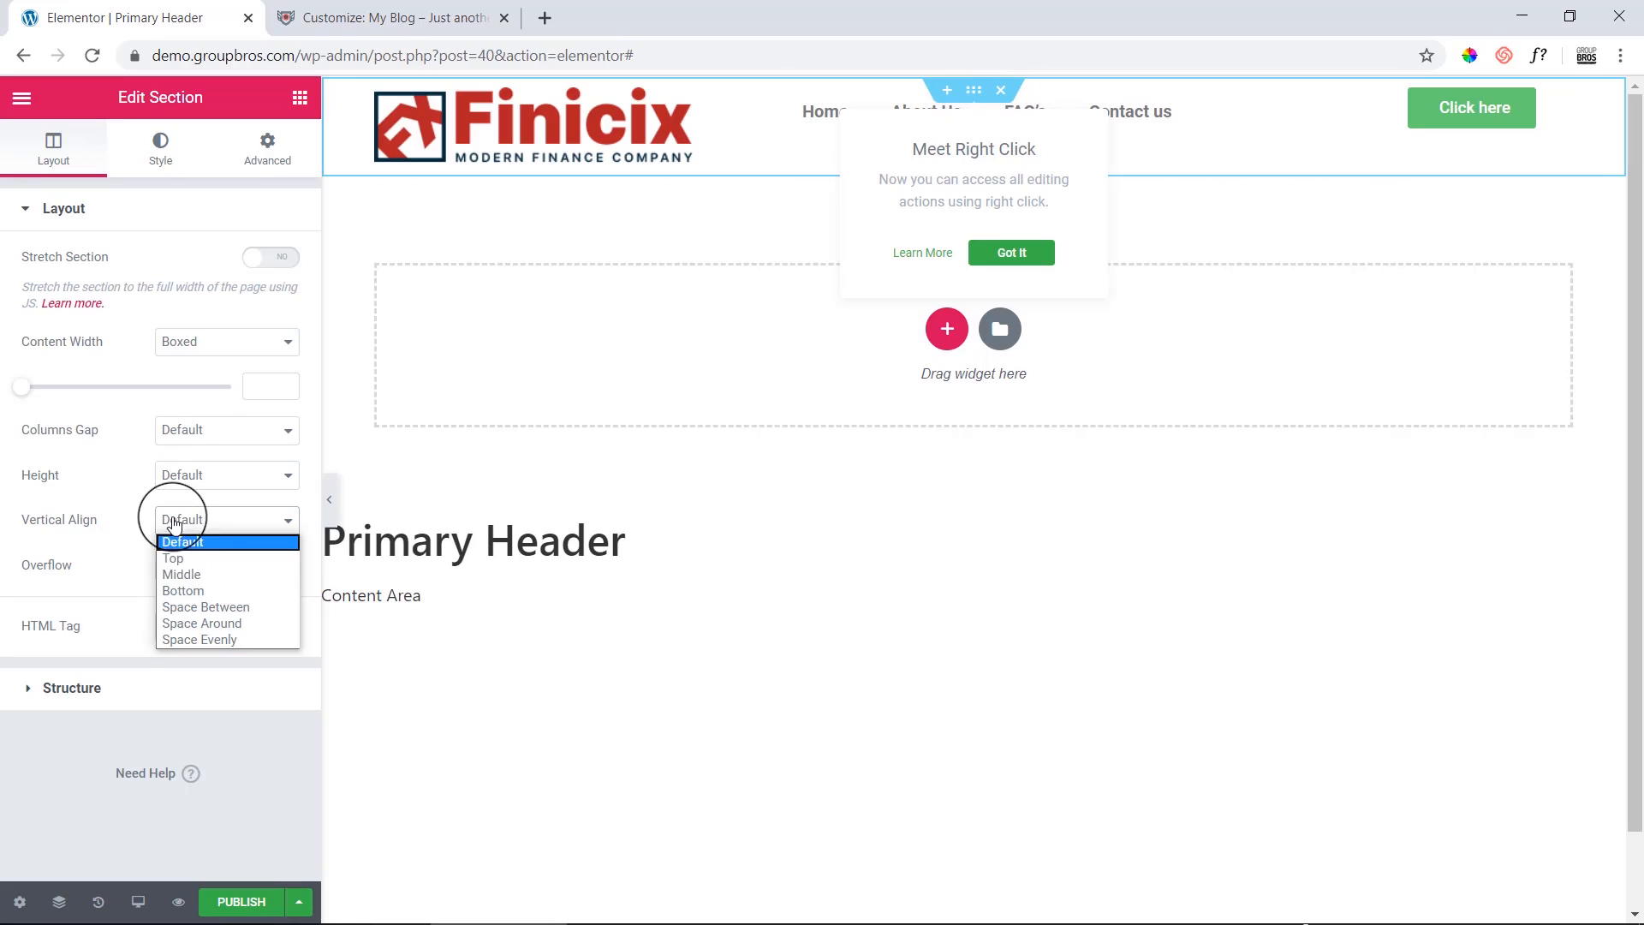
pyautogui.click(202, 569)
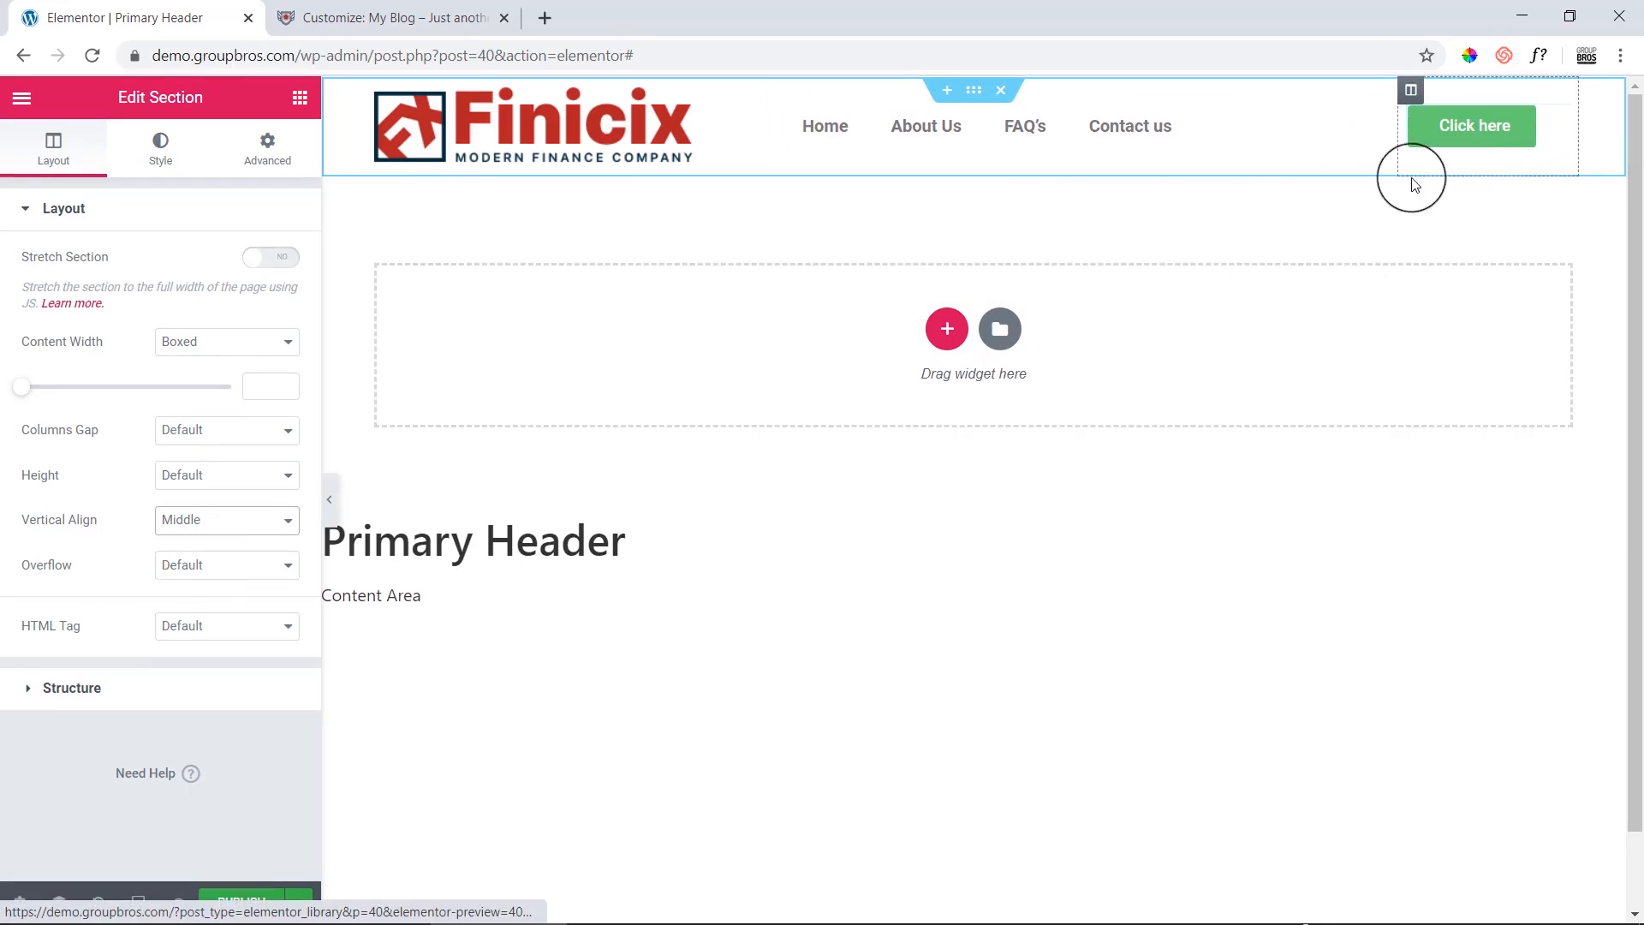
pyautogui.click(333, 510)
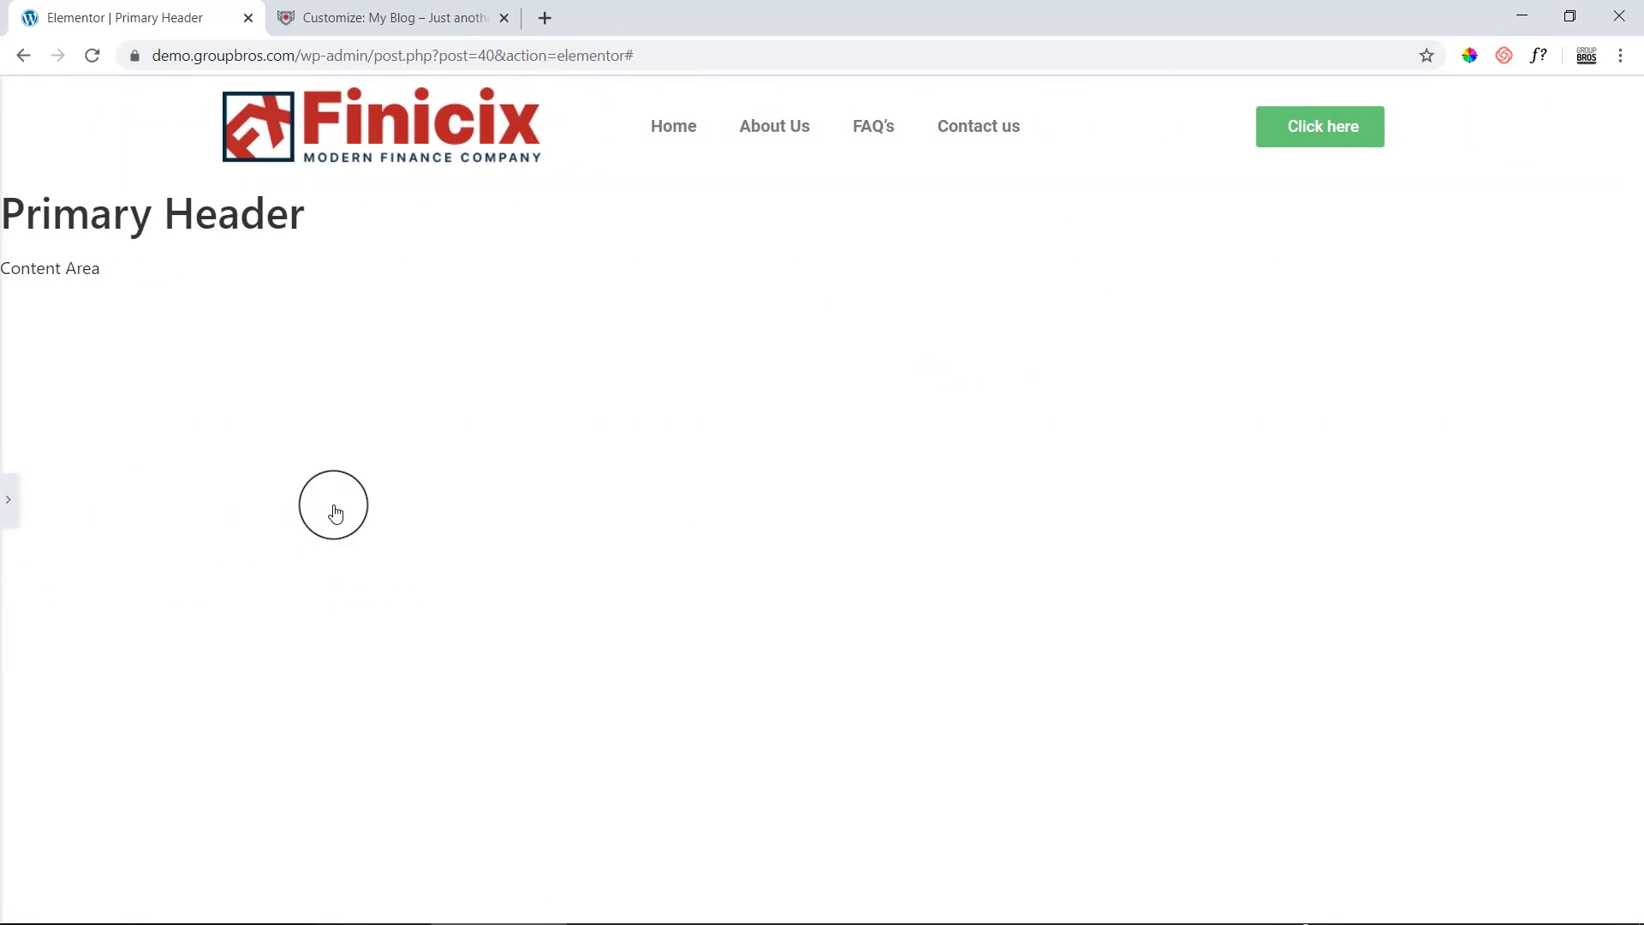
pyautogui.click(5, 524)
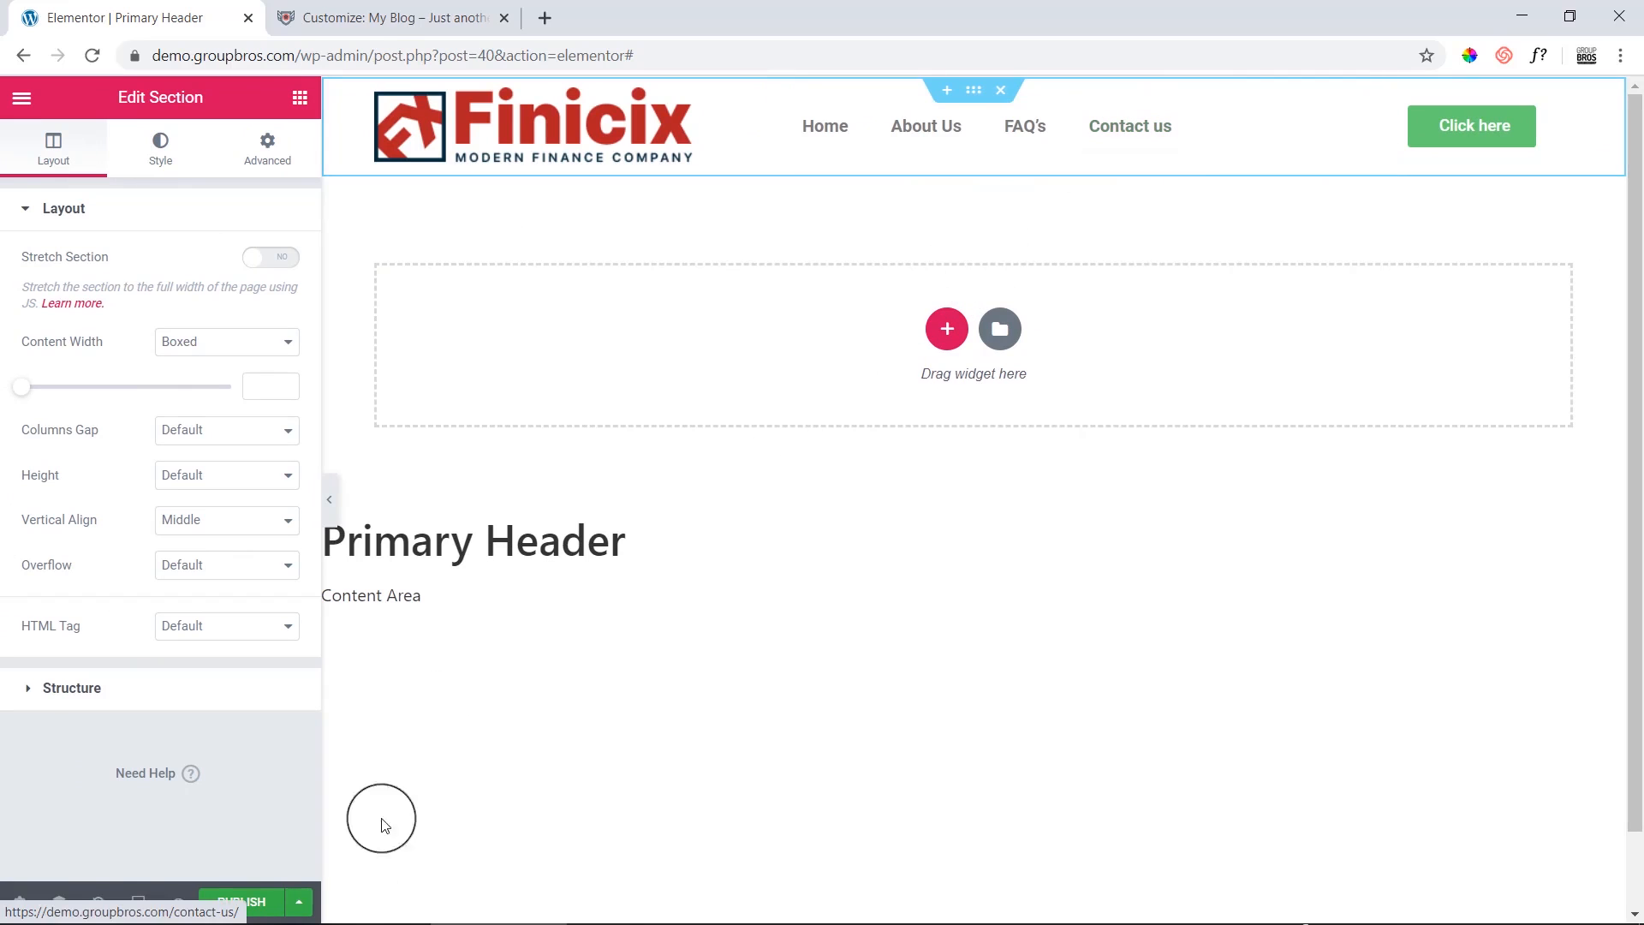
# Publish the header template with a display condition that includes the Entire Site.
pyautogui.click(252, 901)
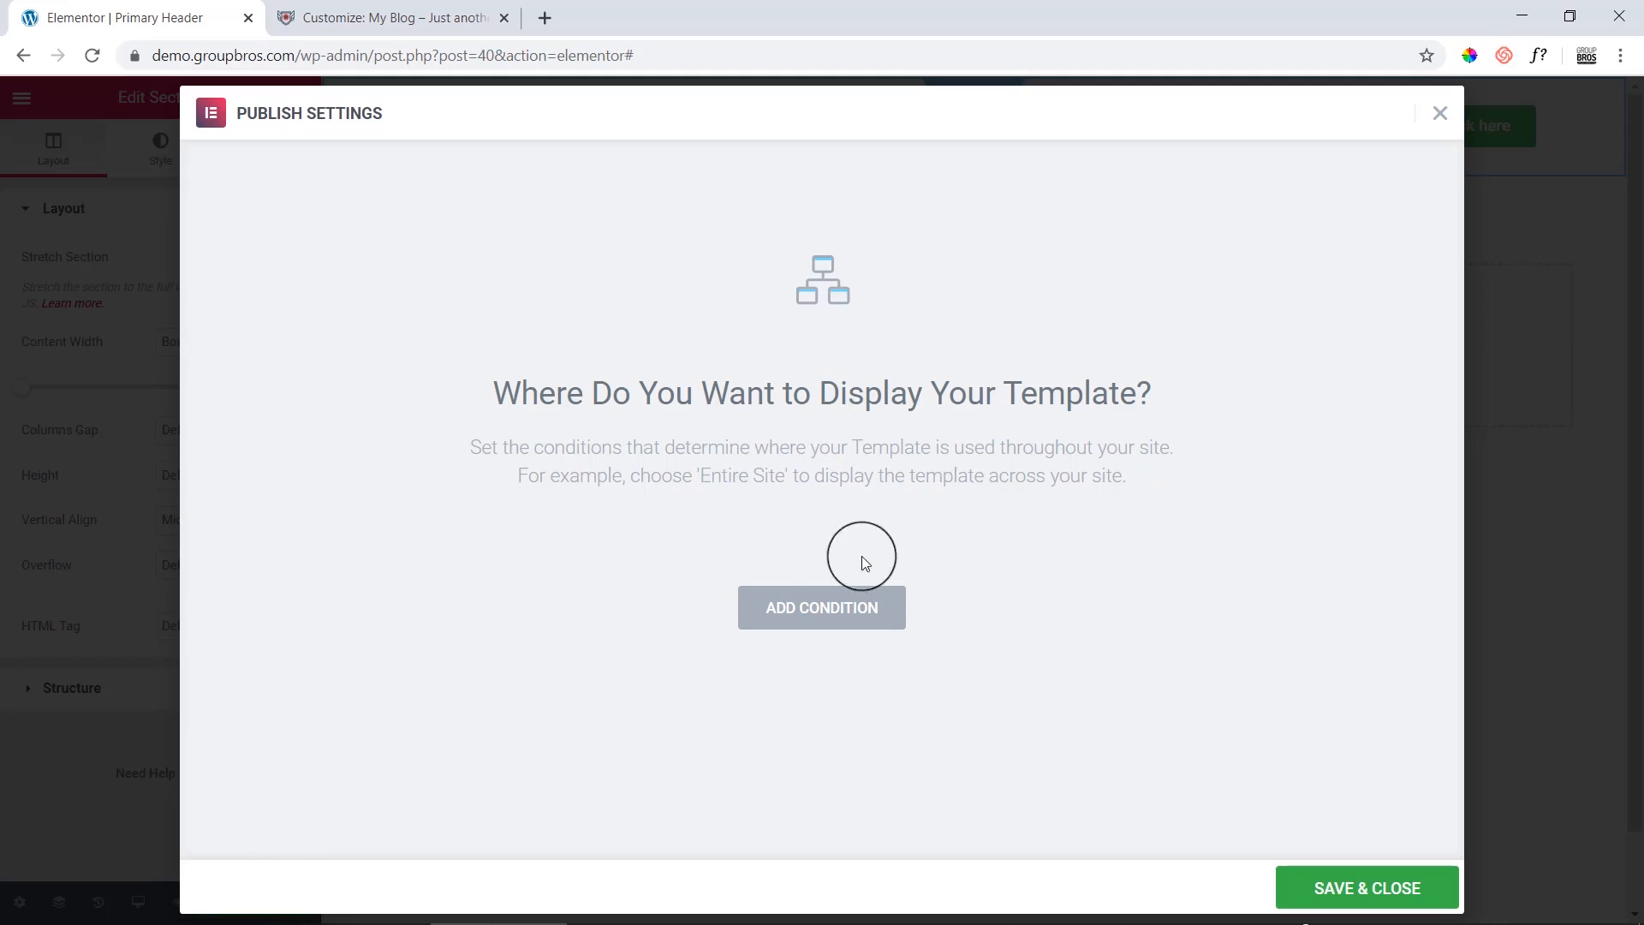
pyautogui.click(819, 607)
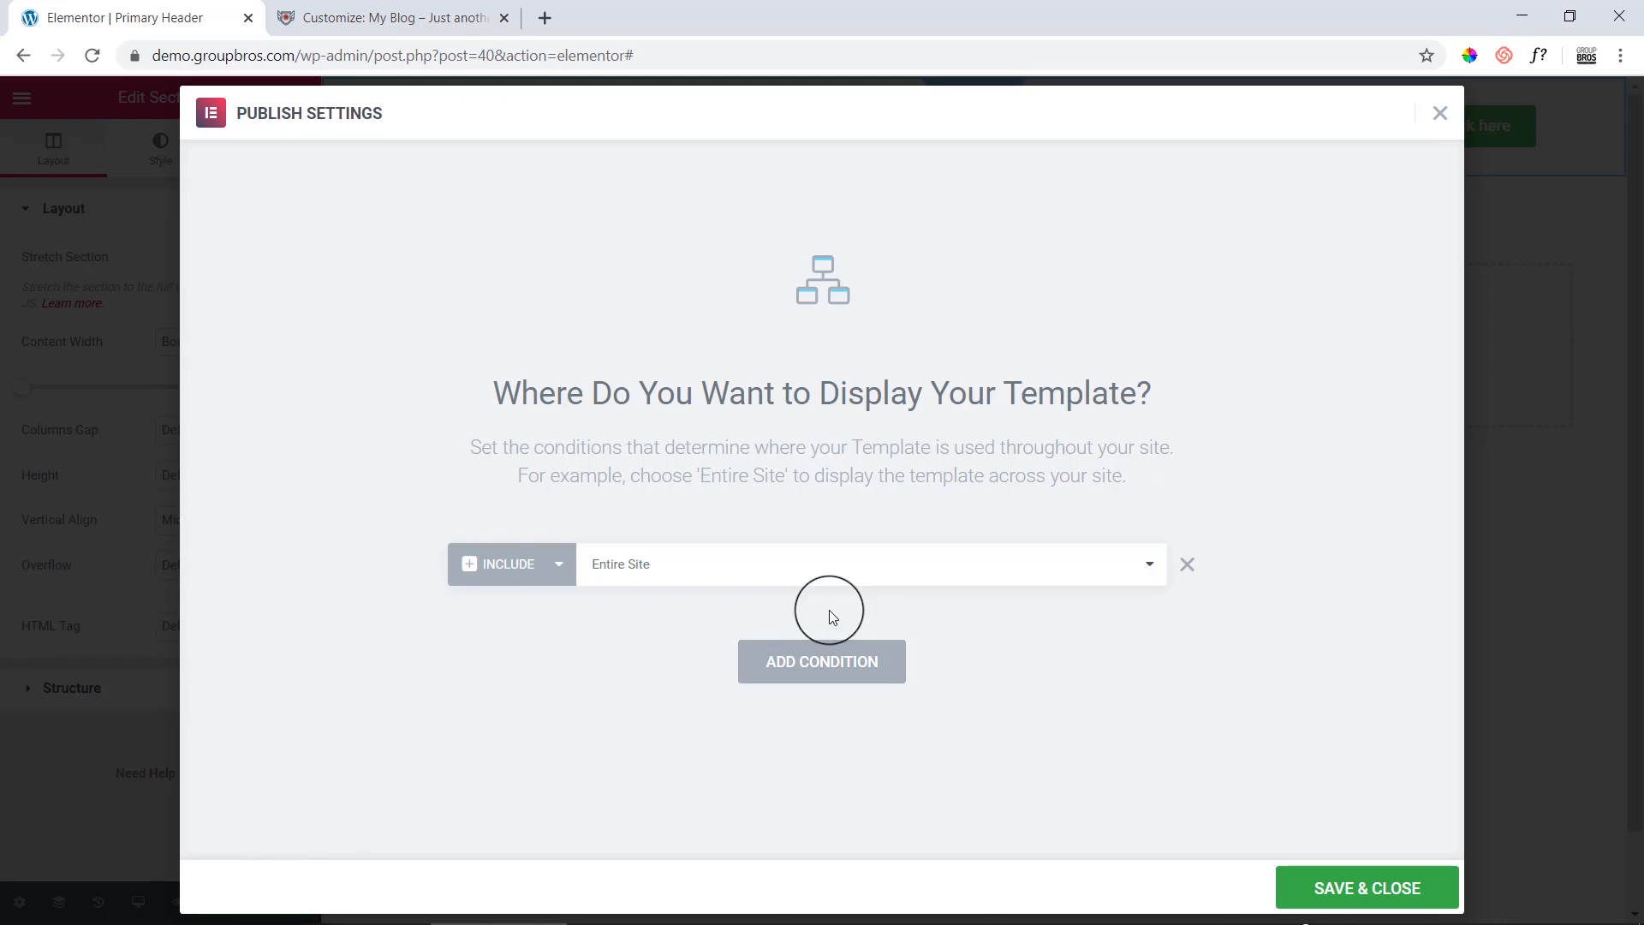
pyautogui.click(1341, 891)
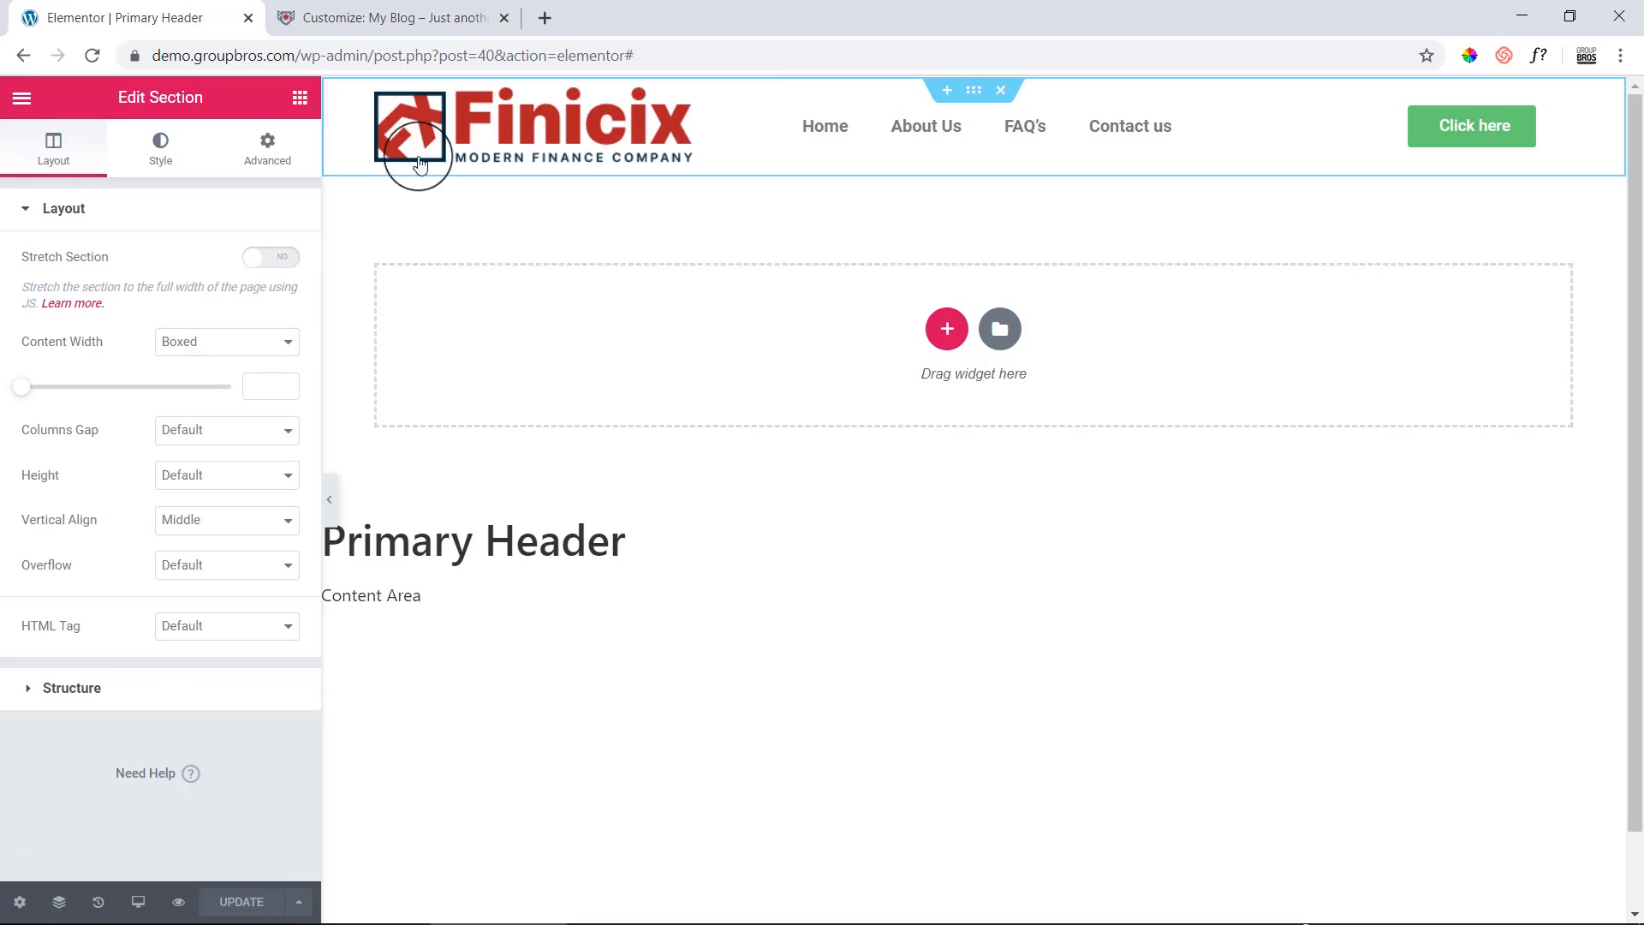
# Open the Theme Style typography settings and go to the link and heading options.
pyautogui.click(12, 102)
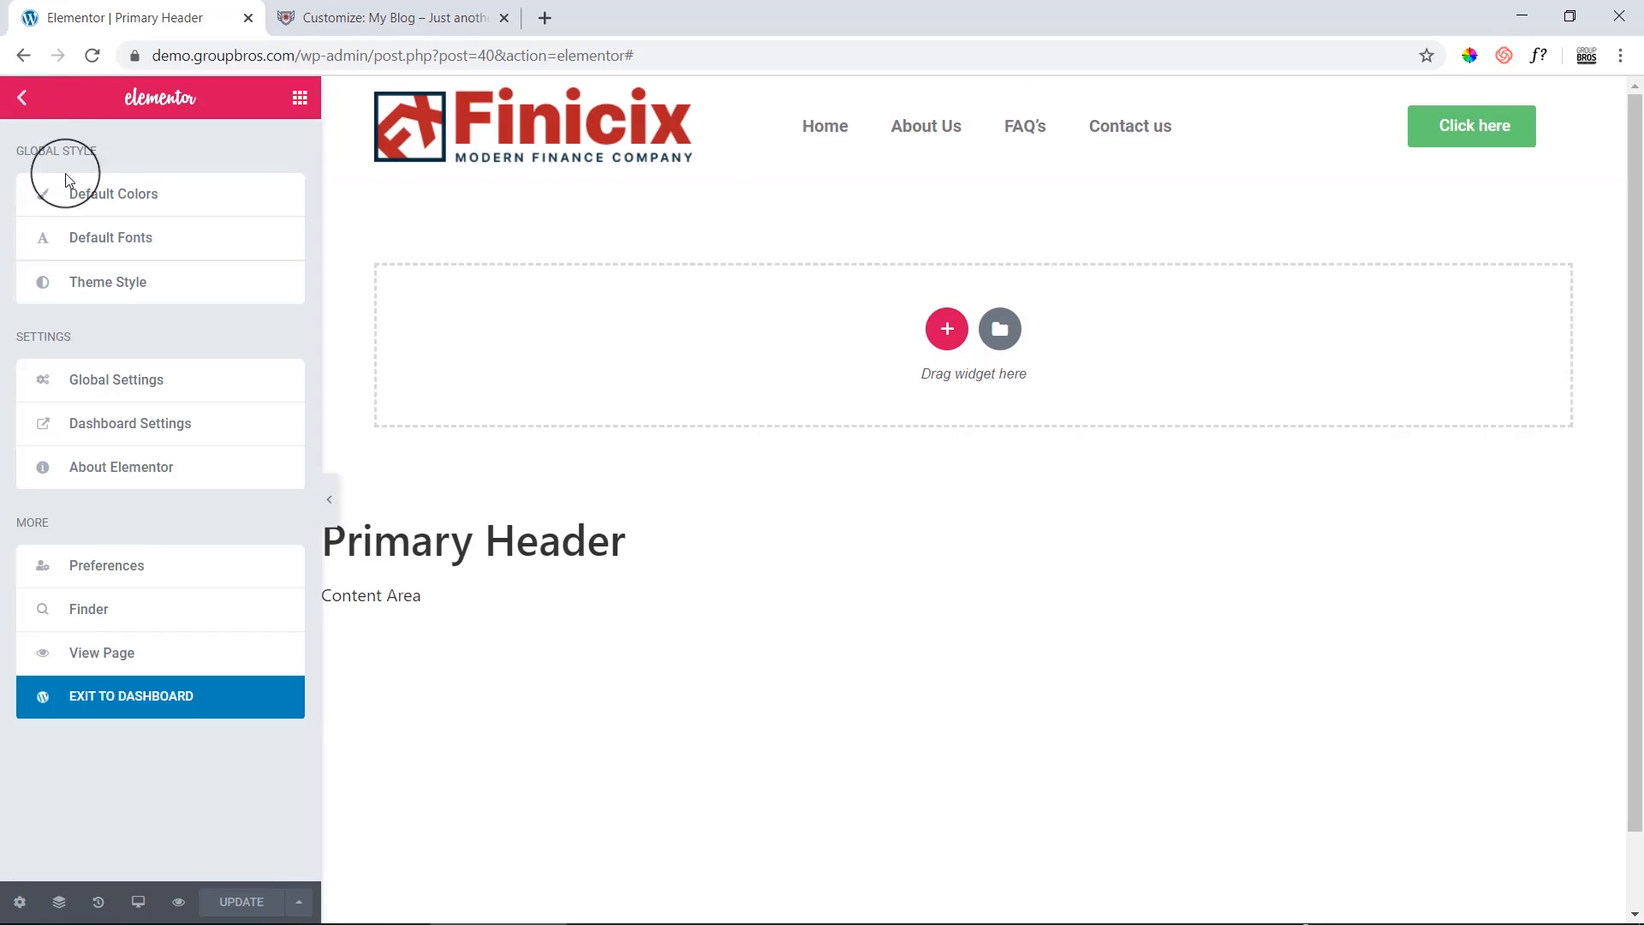
pyautogui.click(111, 289)
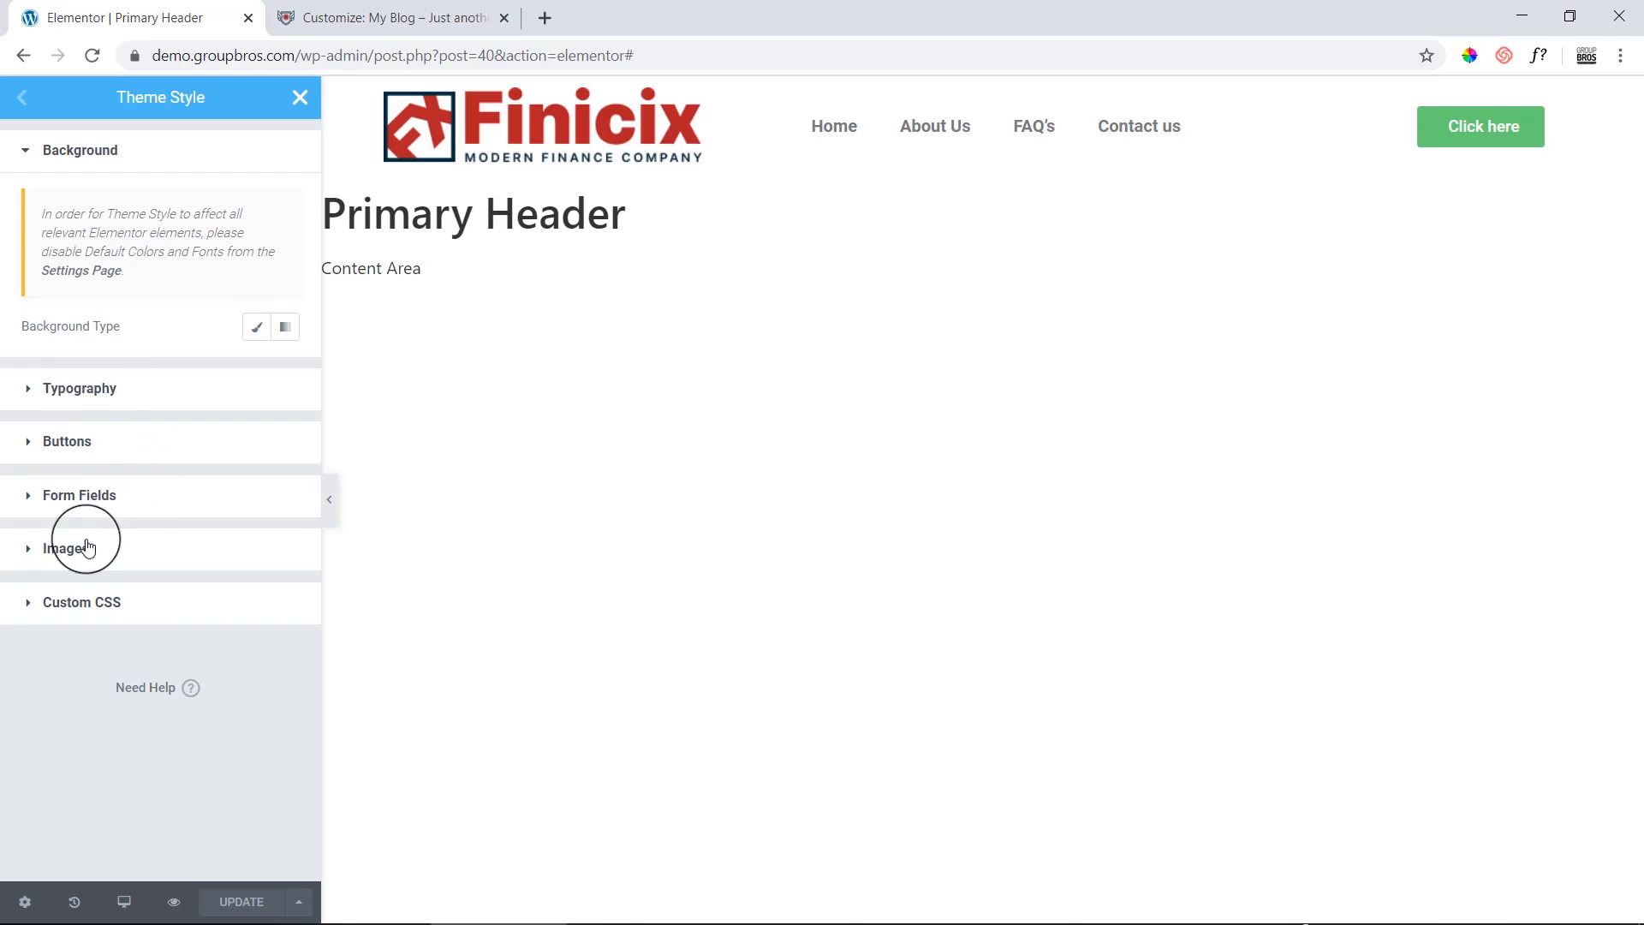
pyautogui.click(46, 391)
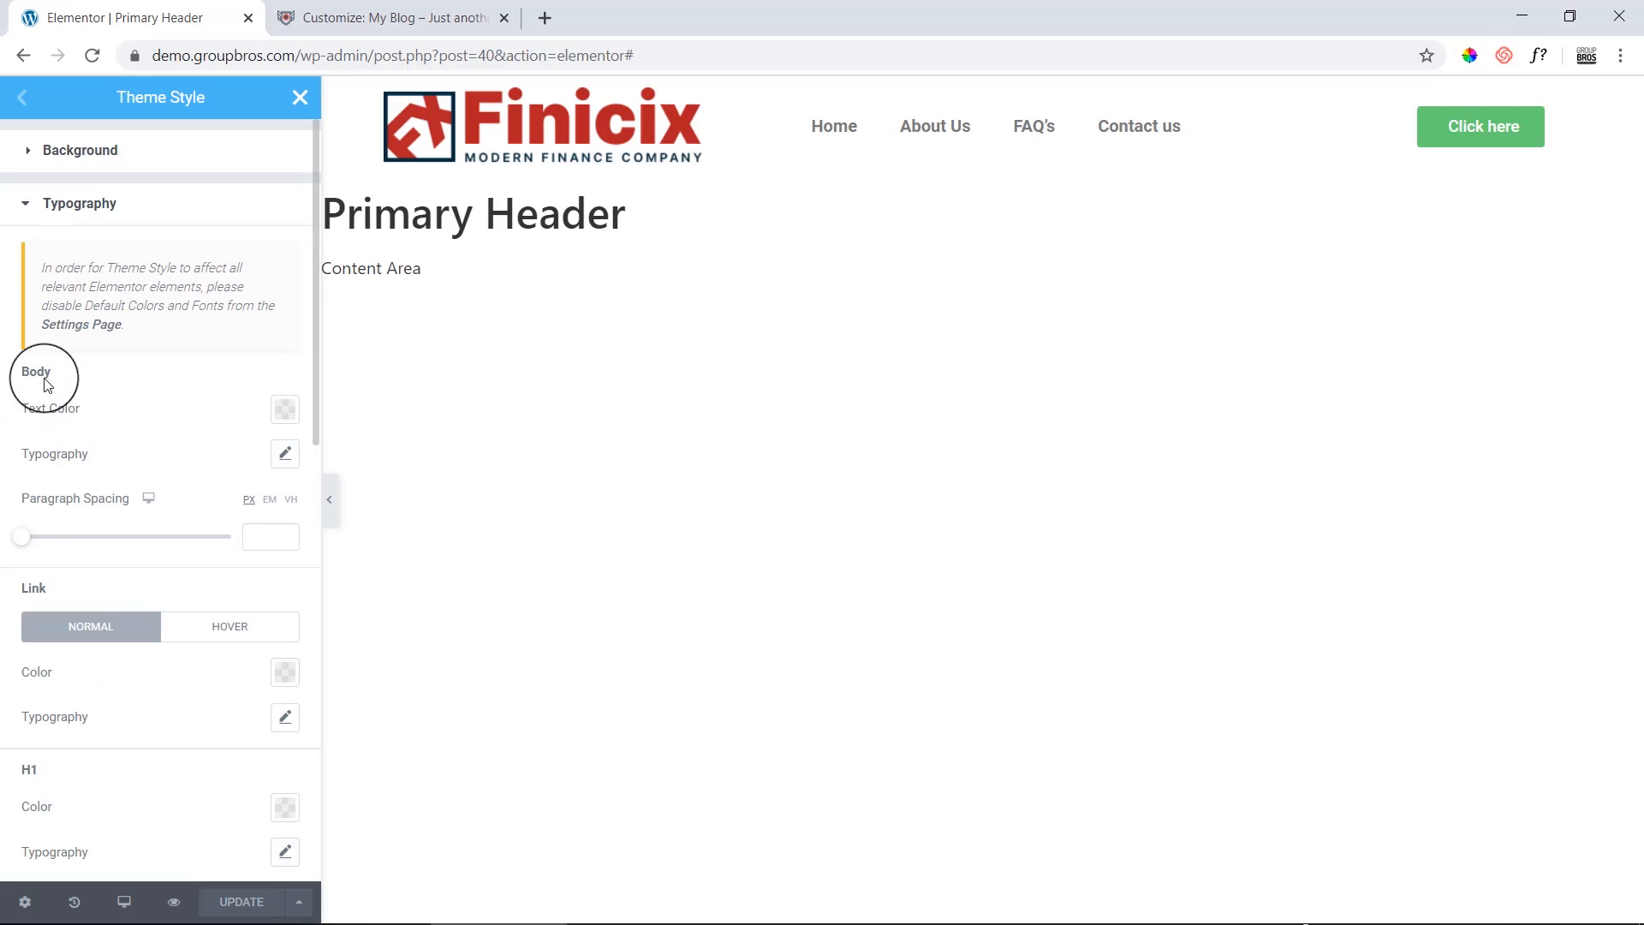
pyautogui.scroll(-3, 157, 344)
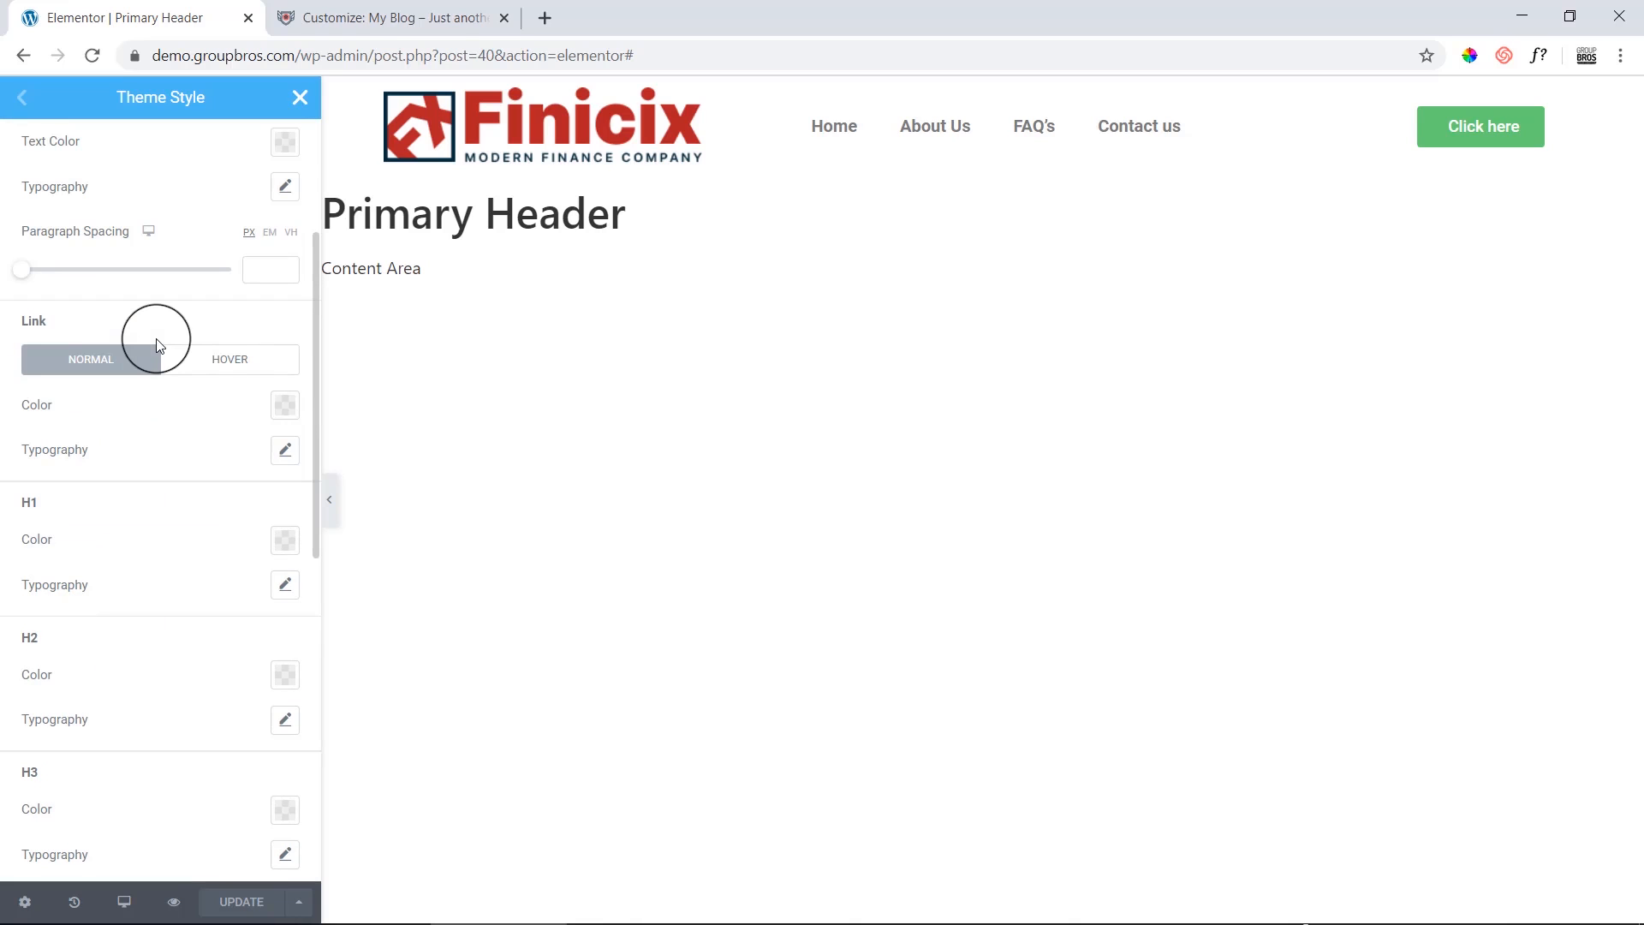
# Check the font of the hero heading "Giving Future to Your Investment" in the Adobe XD design and return to Elementor.
pyautogui.click(390, 906)
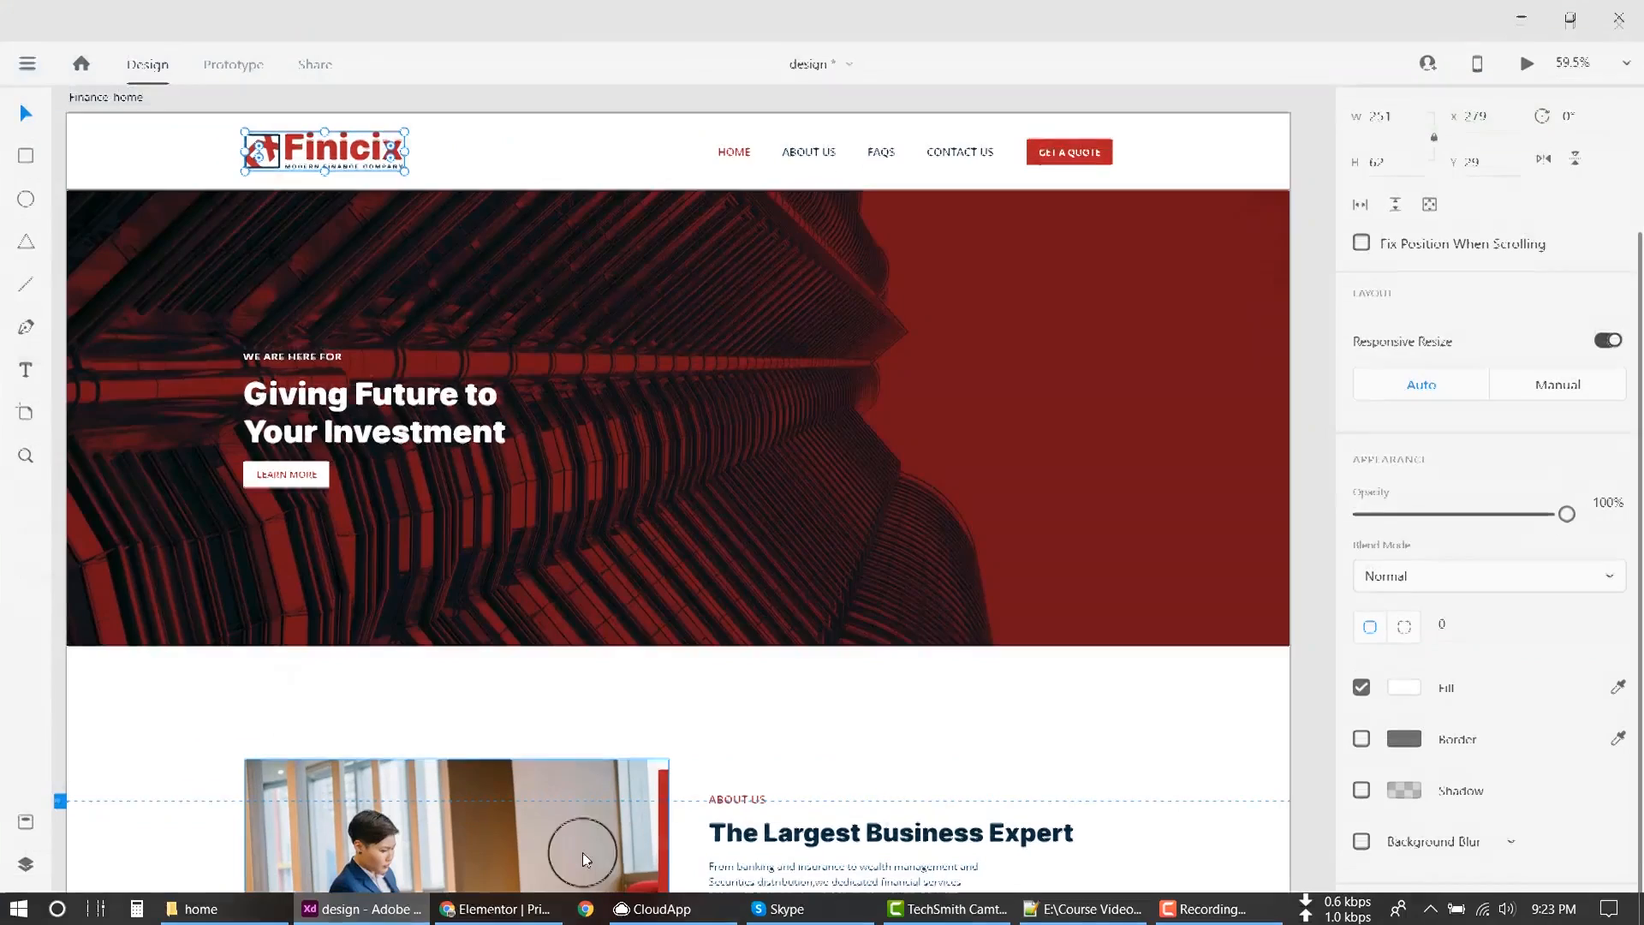
pyautogui.click(424, 424)
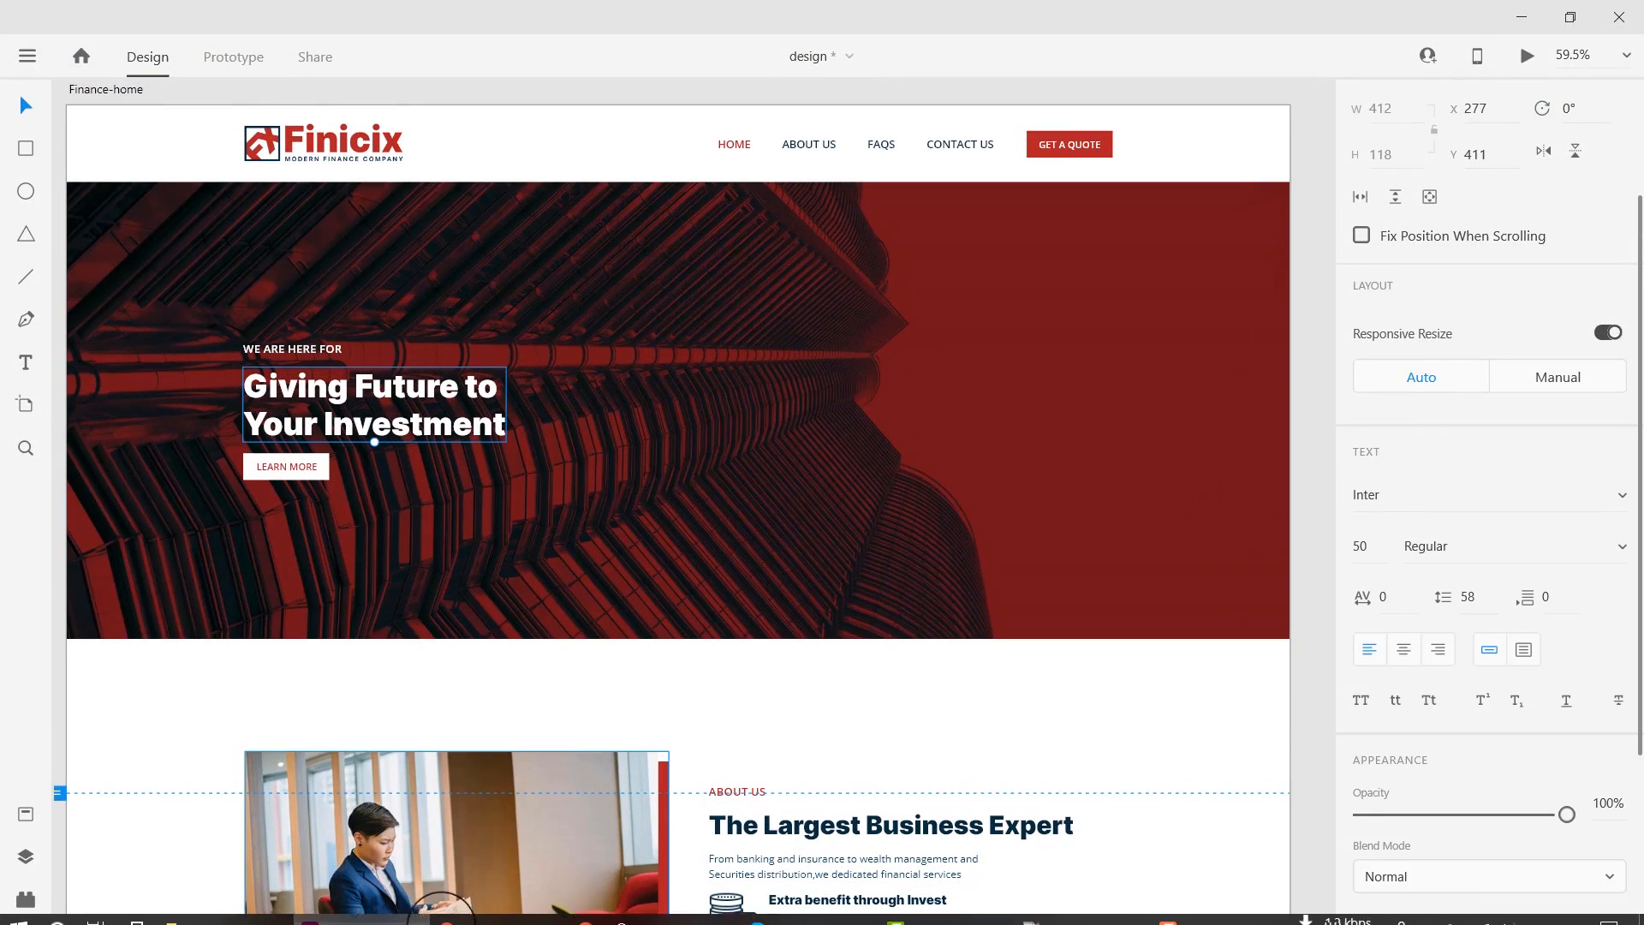
pyautogui.click(498, 908)
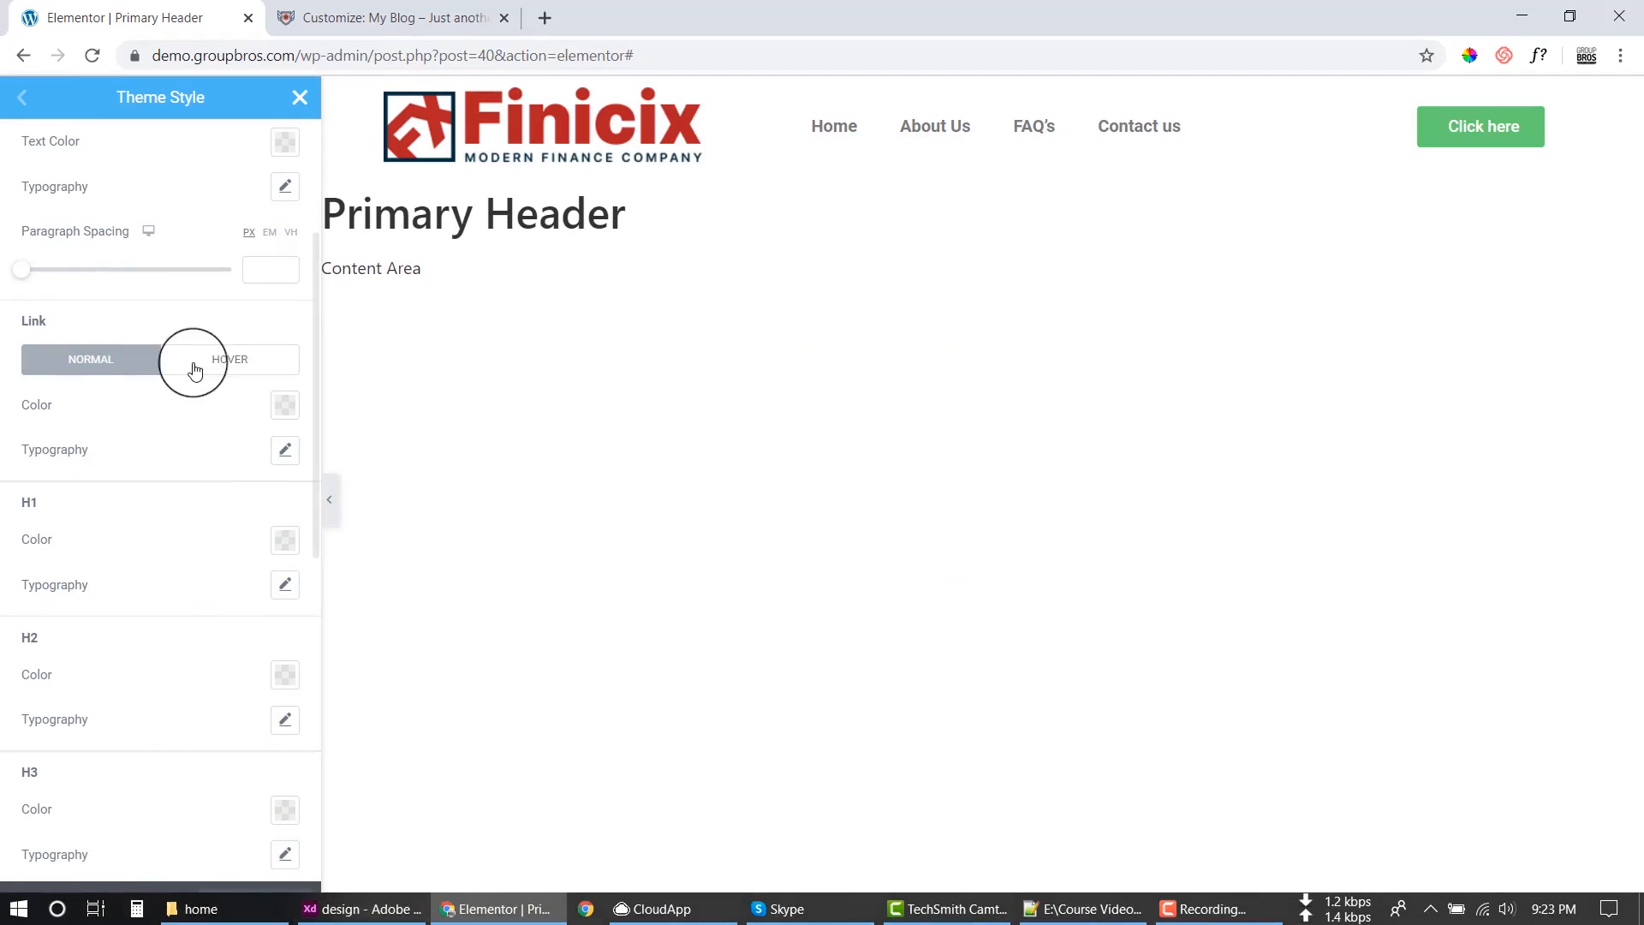
# Search the font families for Inter in the link typography settings and clear the search.
pyautogui.click(286, 451)
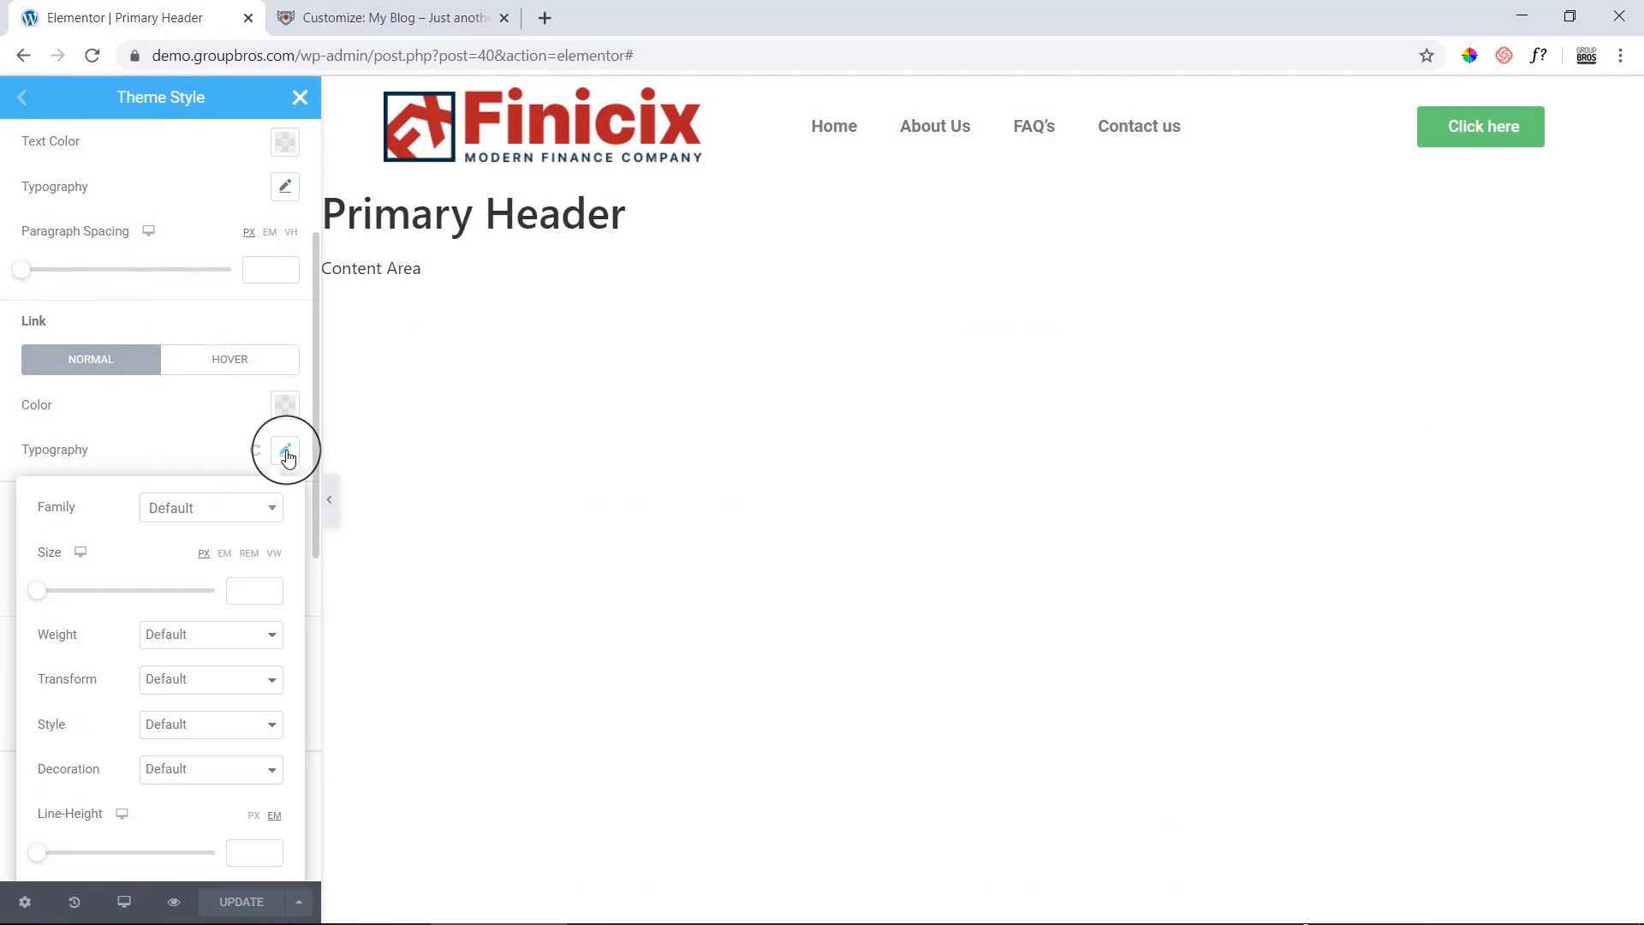
pyautogui.click(206, 507)
pyautogui.write('inter')
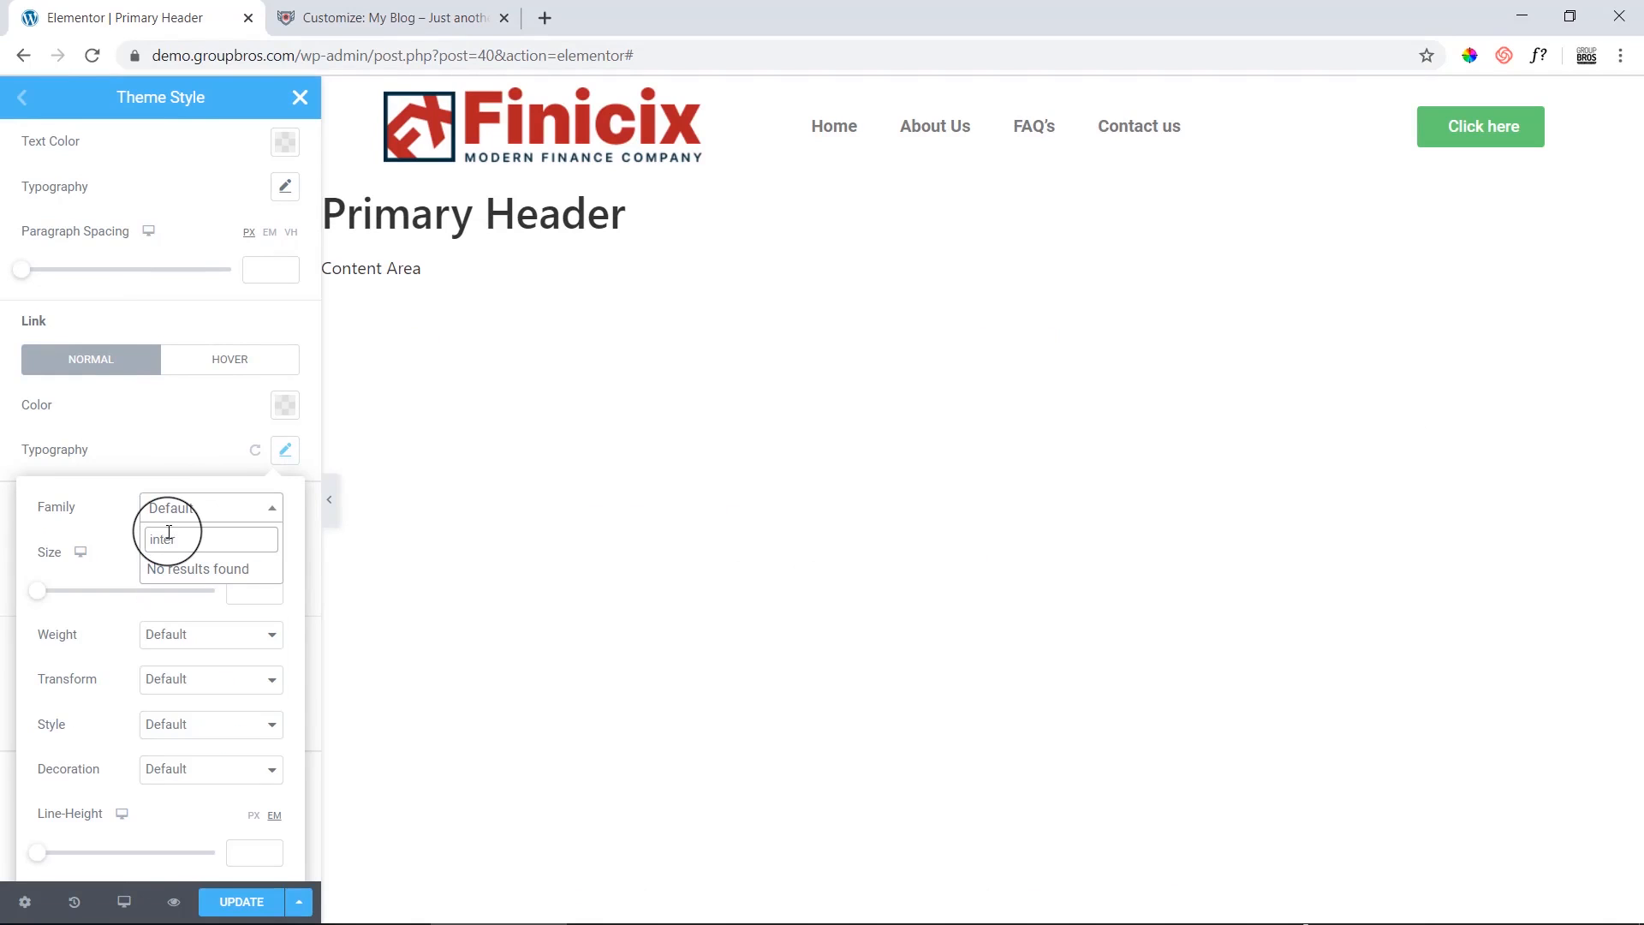
pyautogui.press('BackSpace')
pyautogui.press('BackSpace')
pyautogui.press('BackSpace')
pyautogui.press('BackSpace')
pyautogui.press('BackSpace')
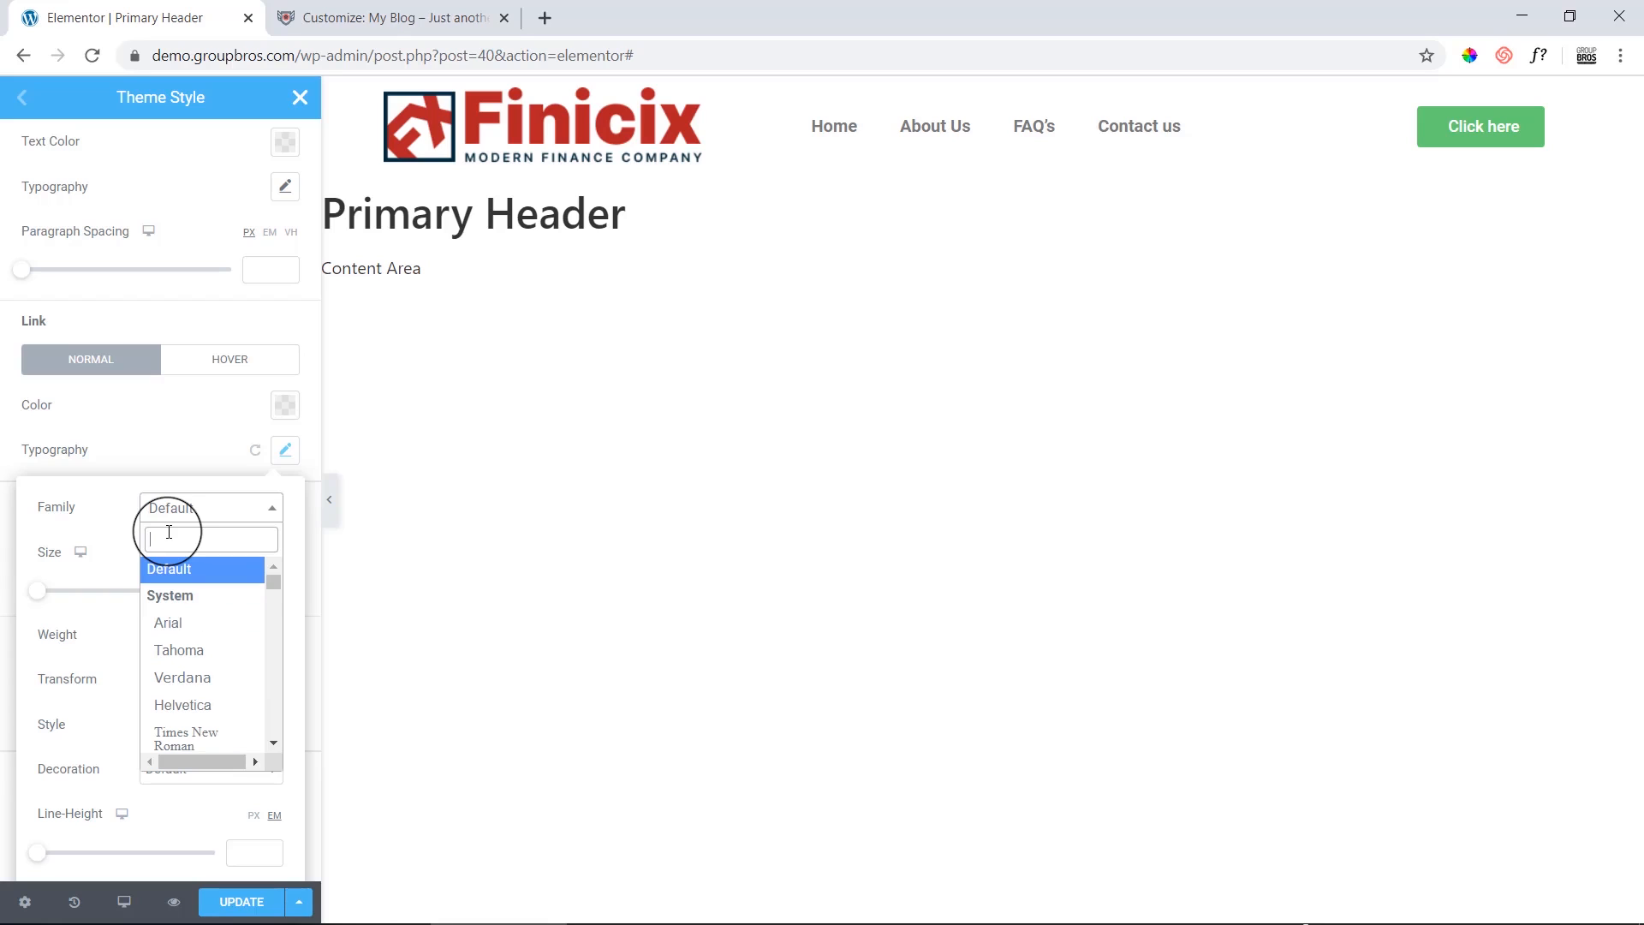
# Close the link font settings and open the Buttons section of the Theme Style.
pyautogui.click(206, 442)
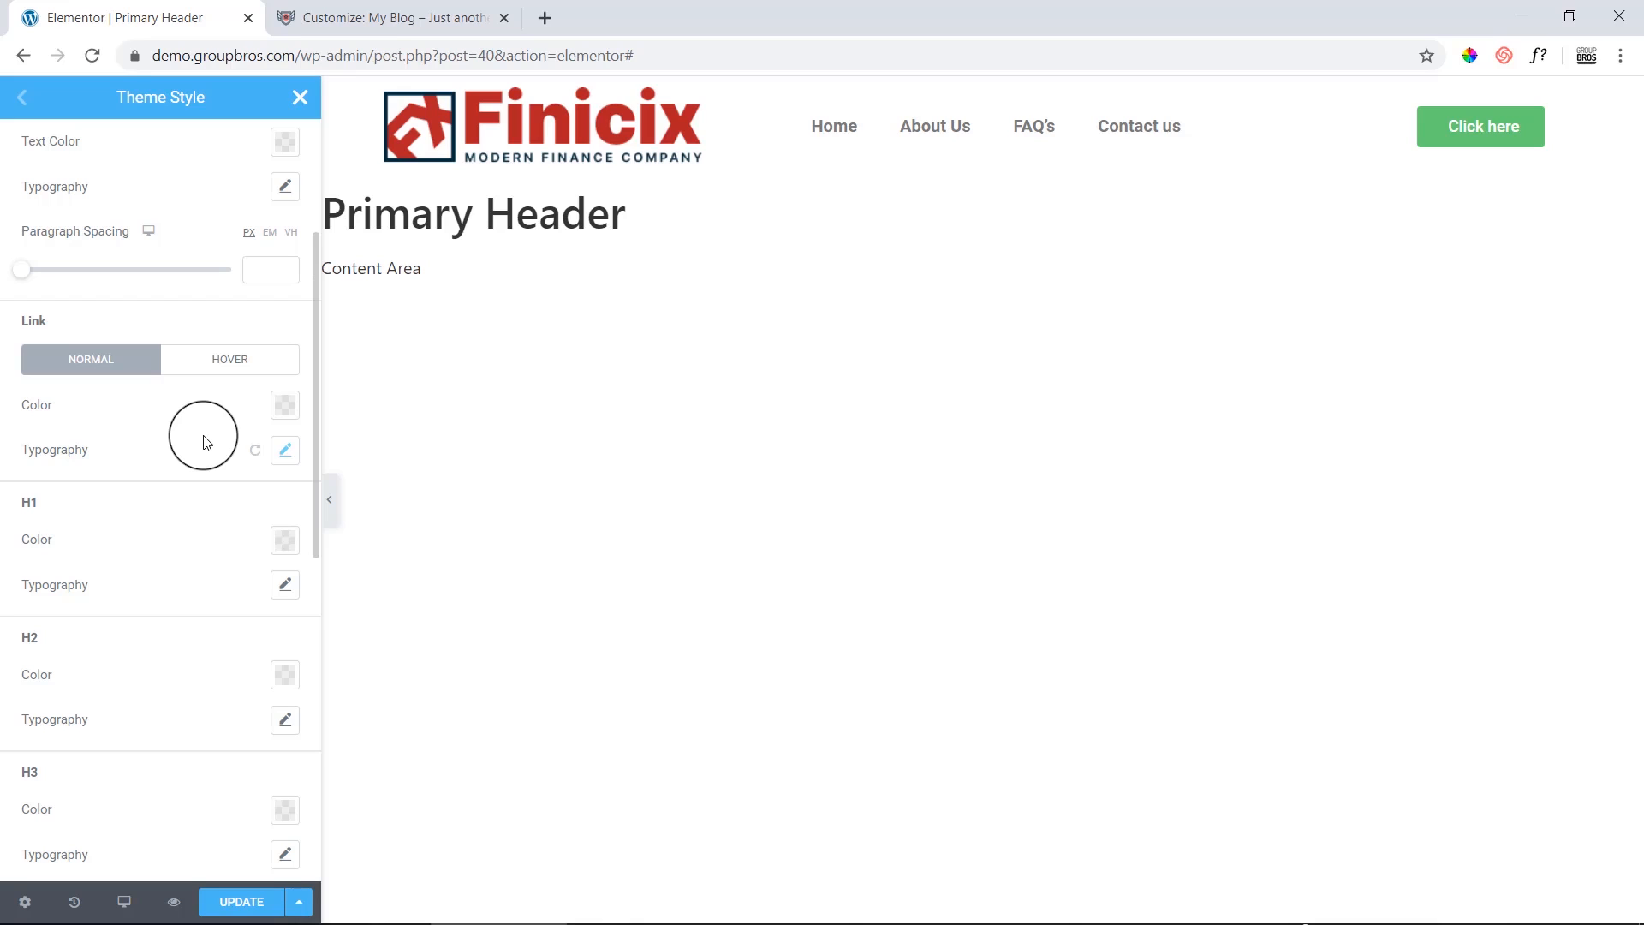
pyautogui.scroll(-5, 205, 441)
pyautogui.scroll(5, 154, 312)
pyautogui.scroll(3, 151, 543)
pyautogui.scroll(-3, 176, 544)
pyautogui.scroll(5, 176, 544)
pyautogui.click(147, 205)
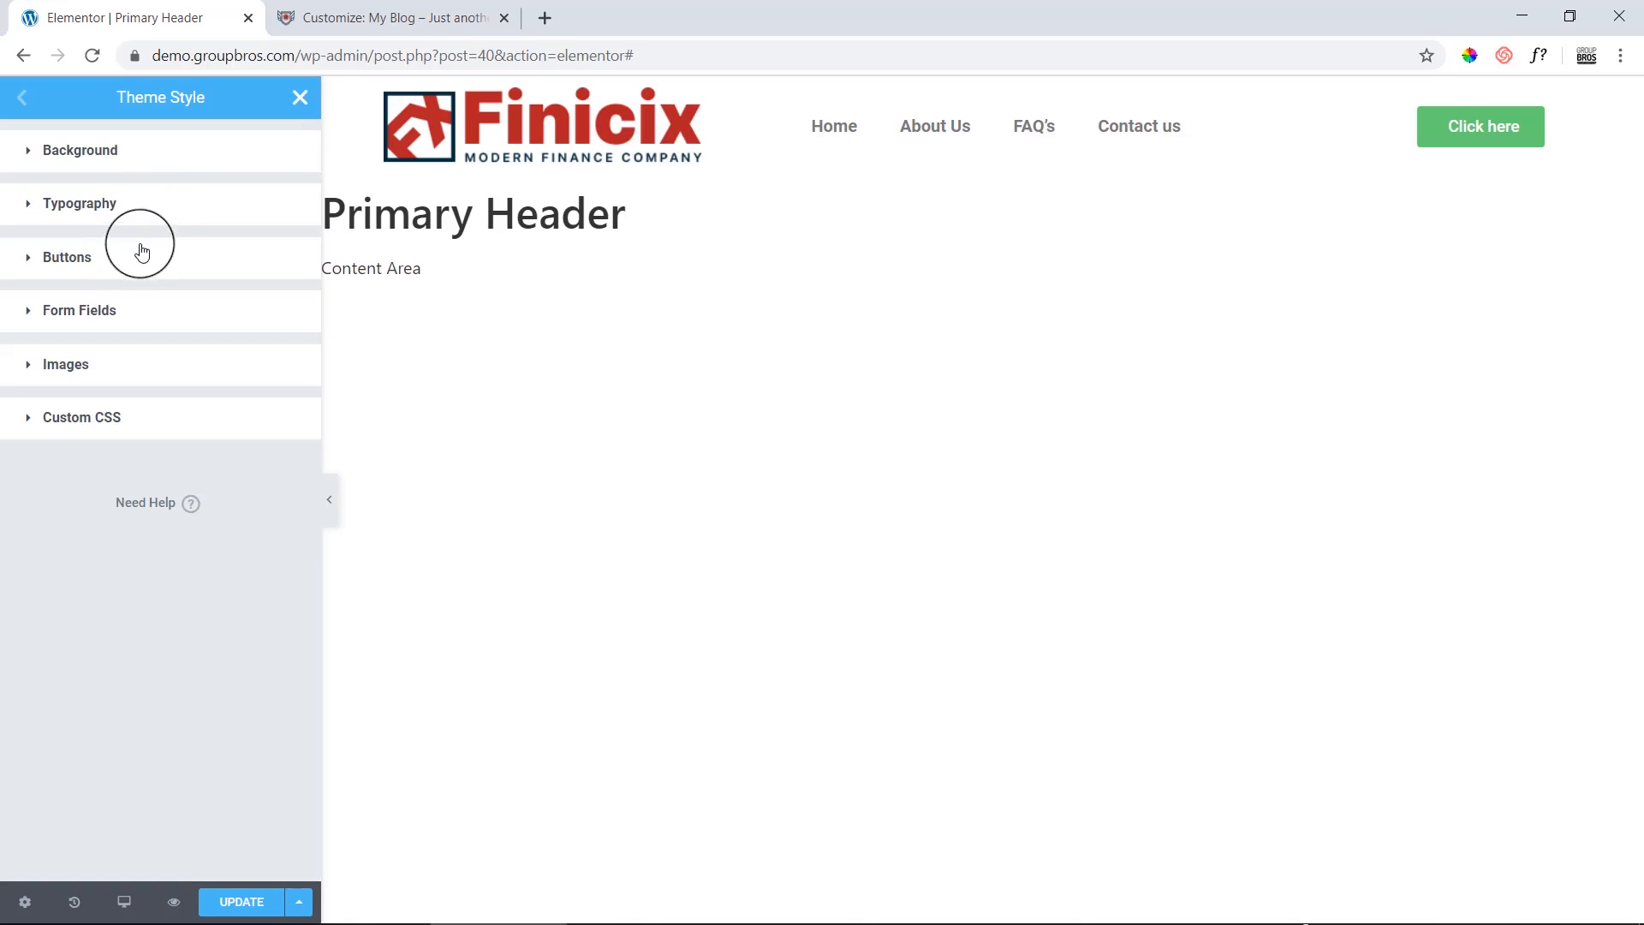
pyautogui.click(89, 264)
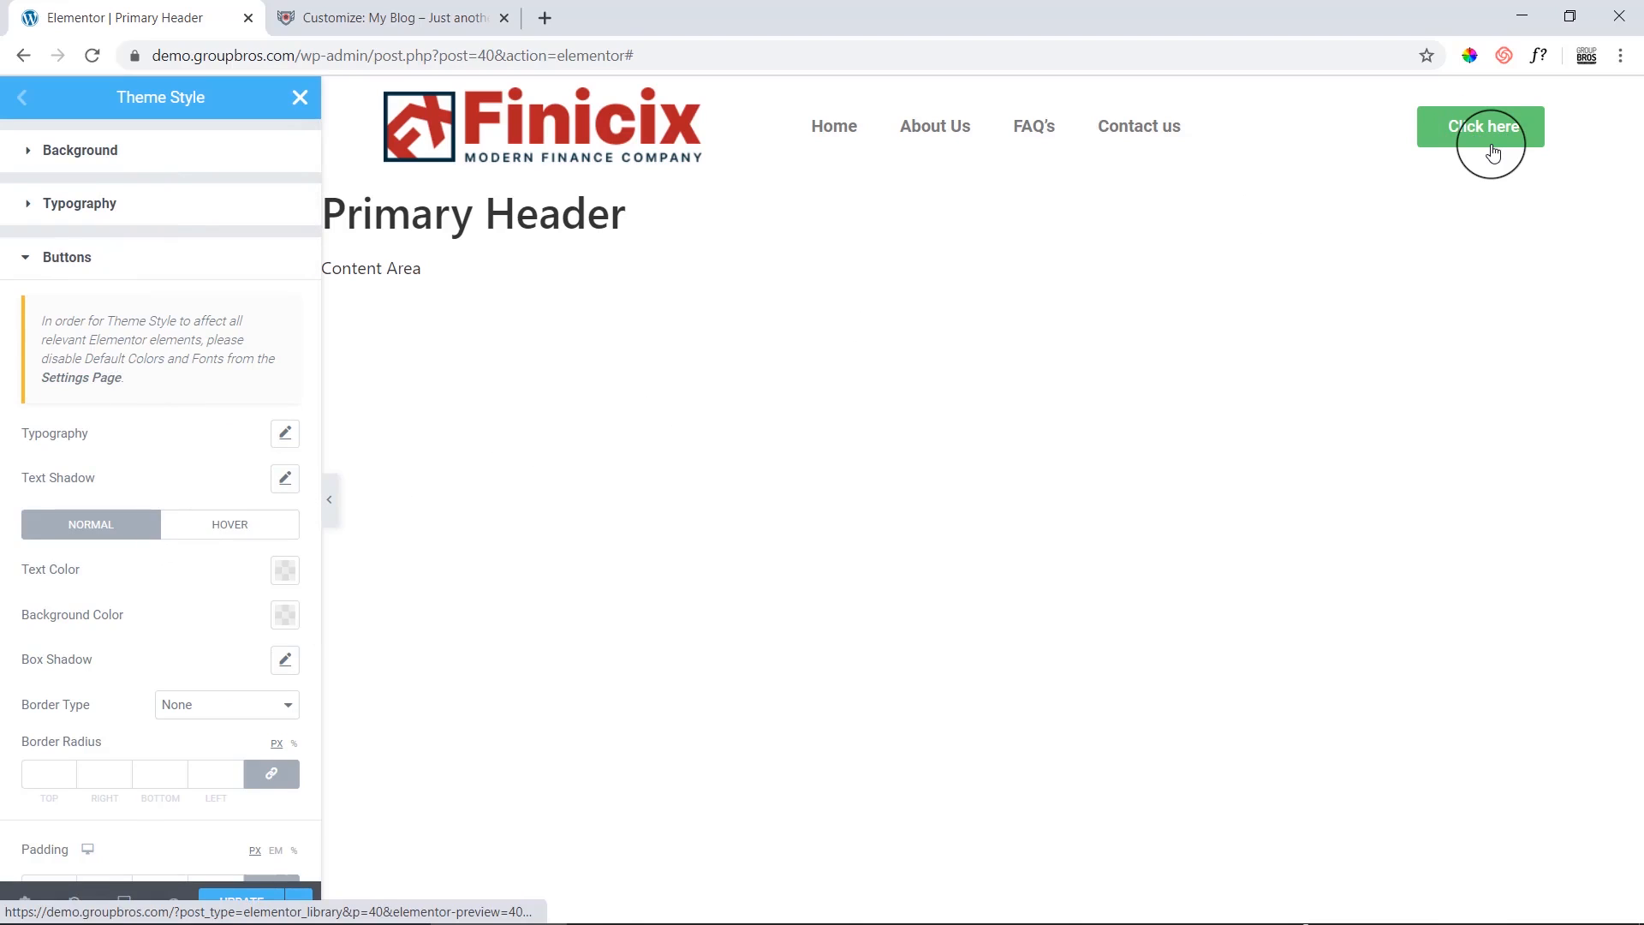
# Examine the button styling across the Adobe XD design, including the header's GET A QUOTE button, and return to Elementor.
pyautogui.moveTo(642, 920)
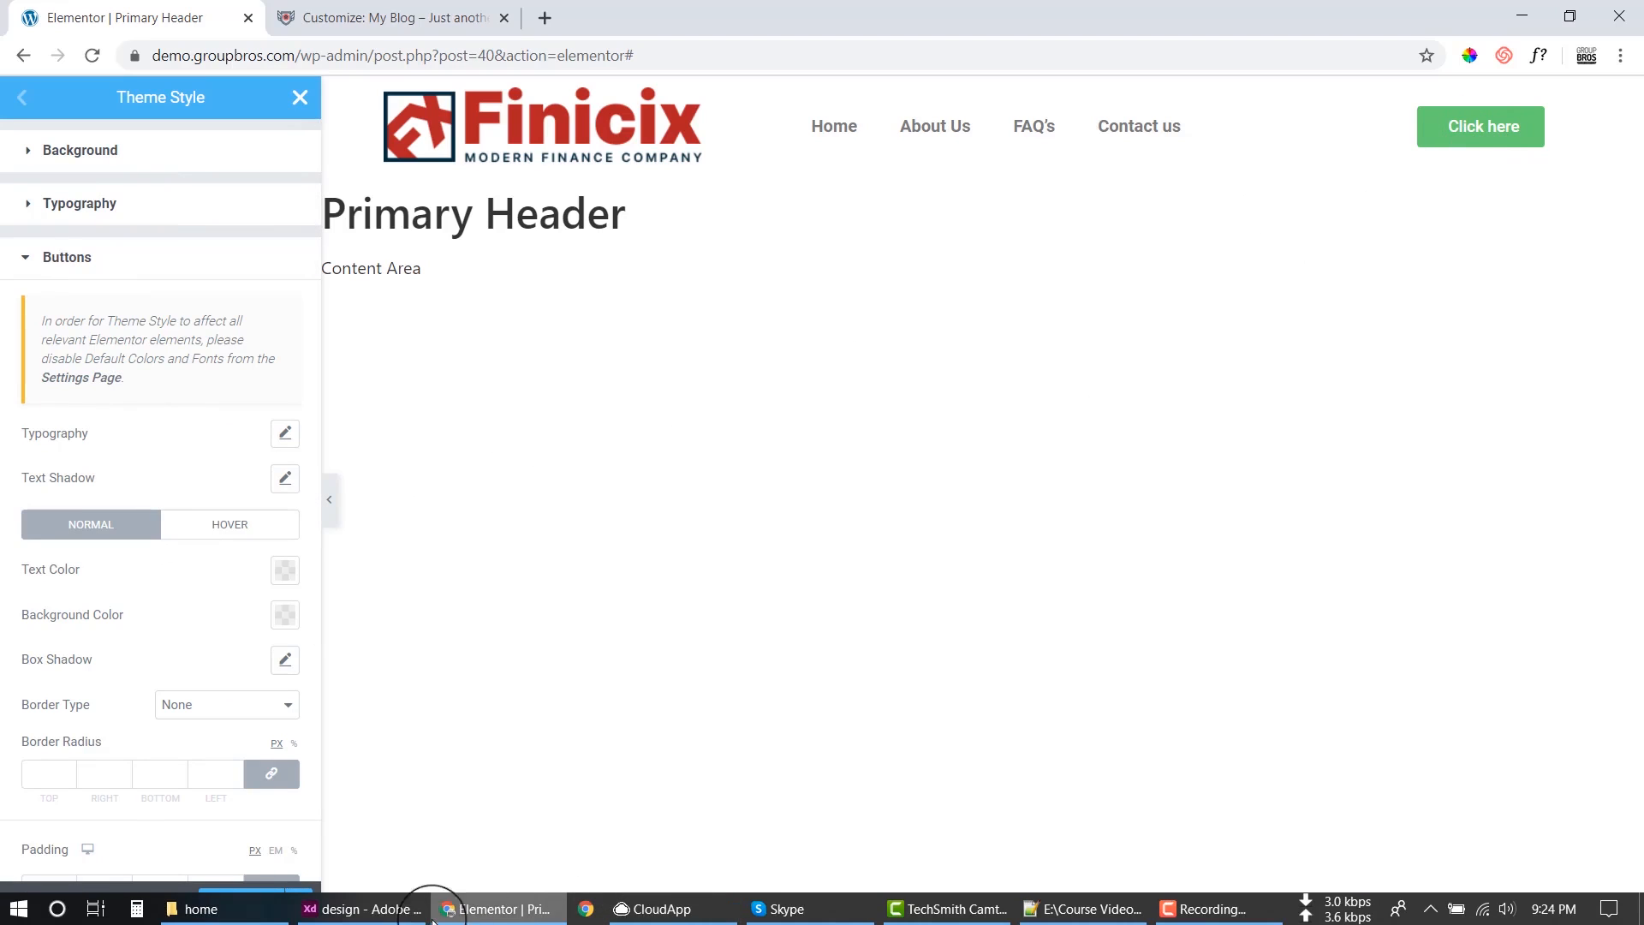
pyautogui.click(328, 921)
pyautogui.scroll(-5, 938, 482)
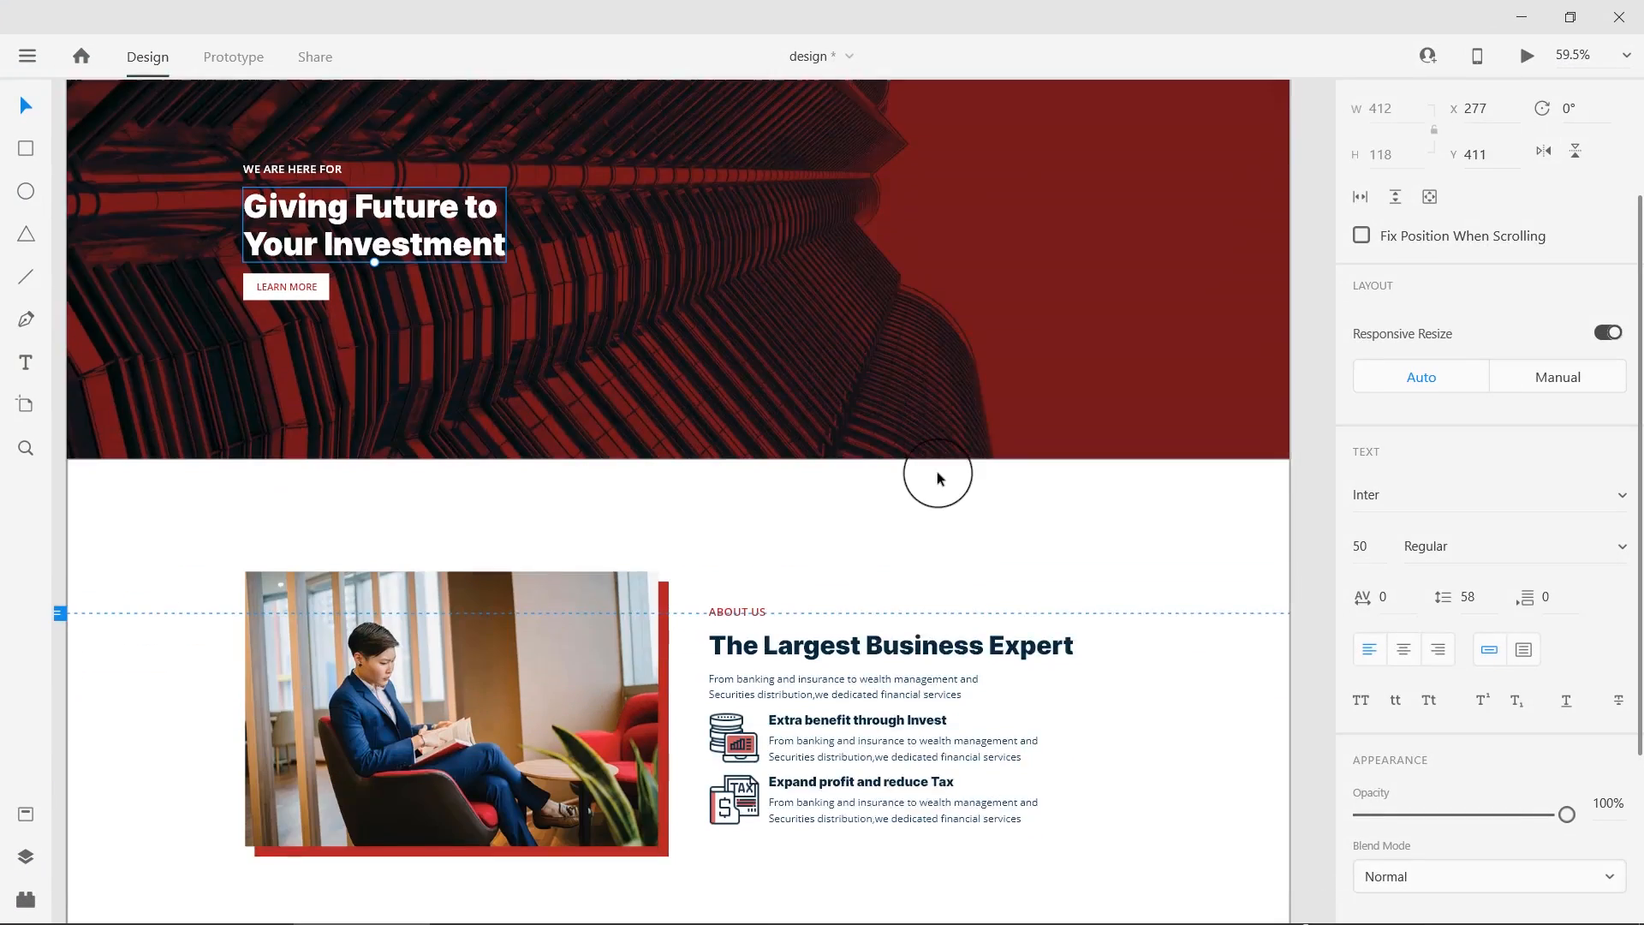
pyautogui.scroll(-15, 937, 486)
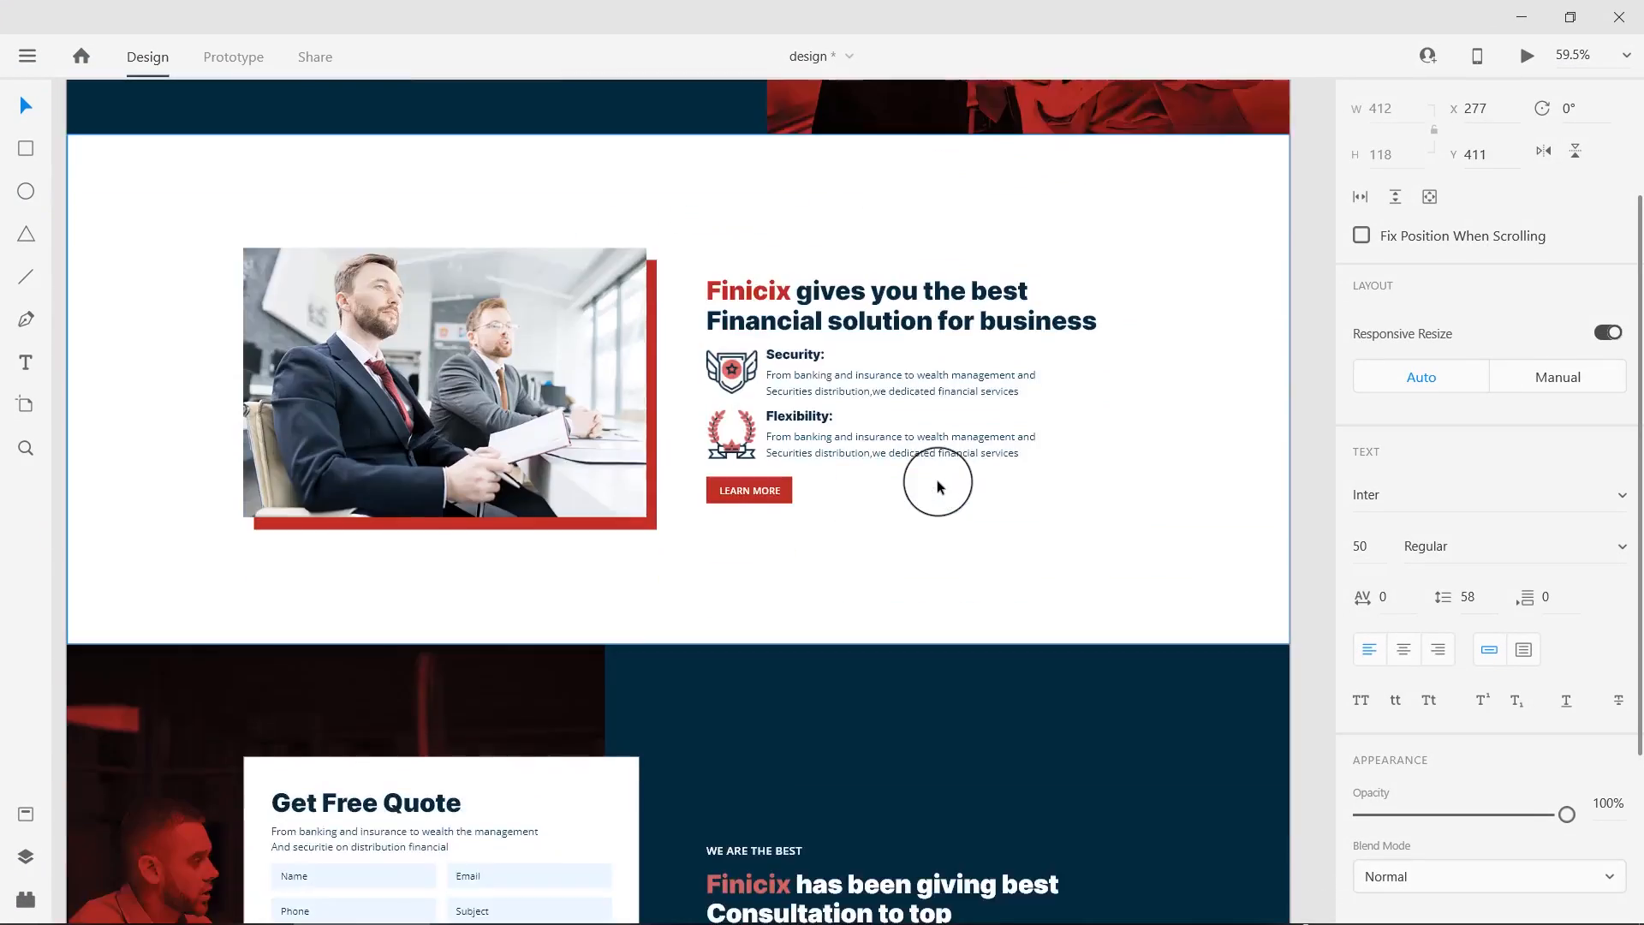
pyautogui.scroll(-3, 937, 485)
pyautogui.scroll(13, 937, 486)
pyautogui.scroll(12, 937, 485)
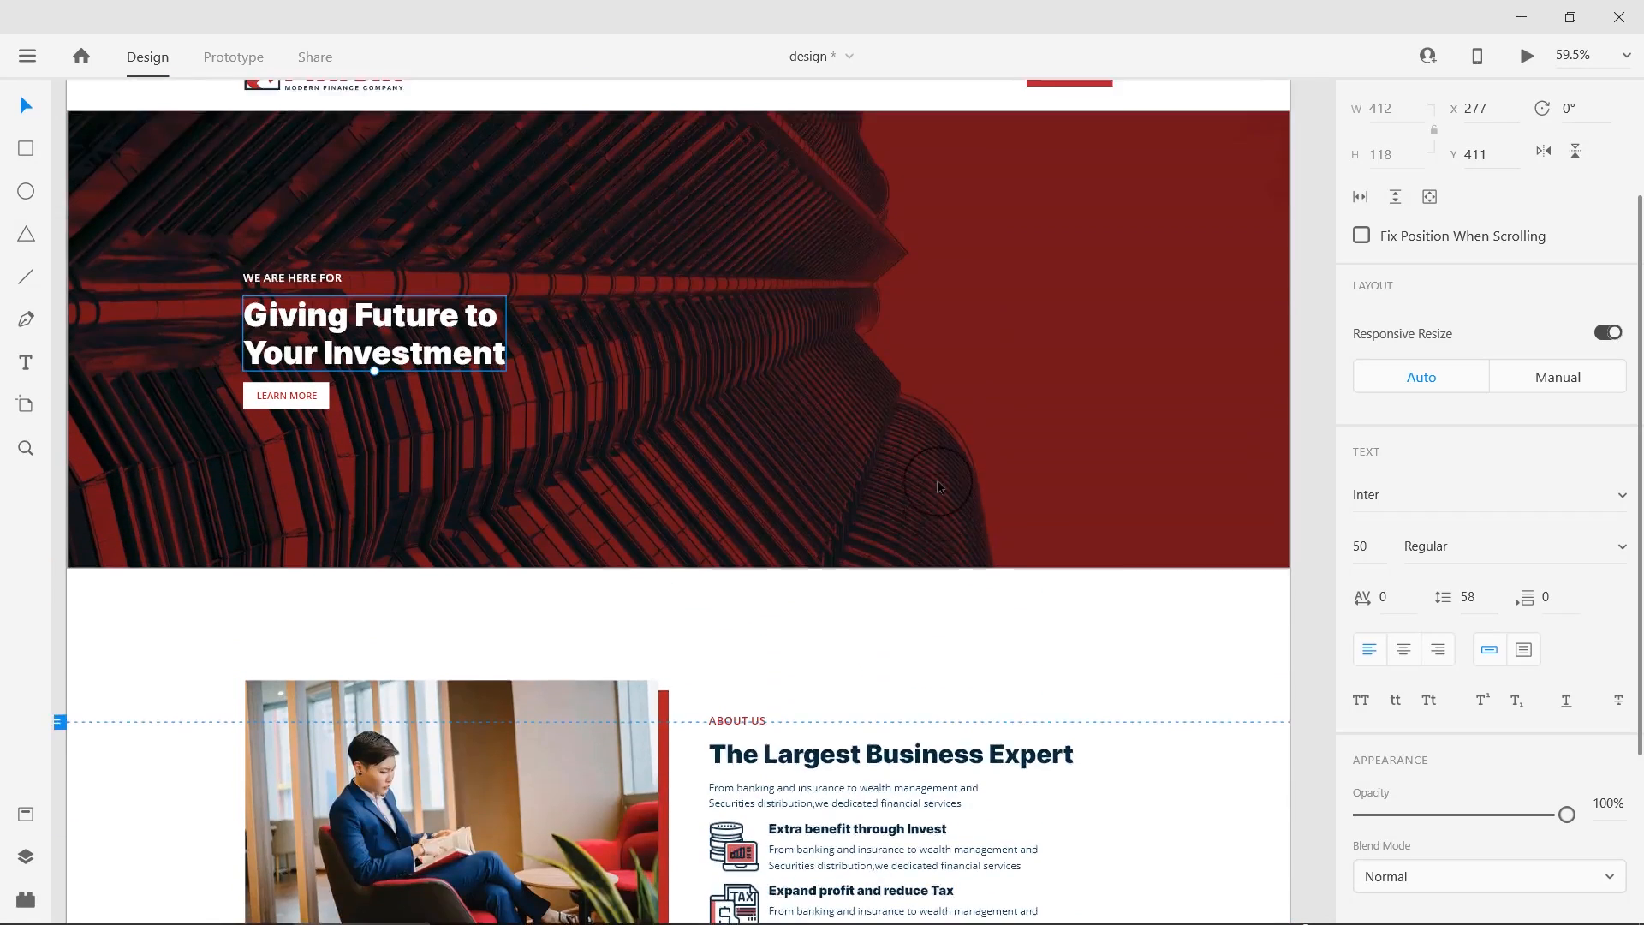
pyautogui.scroll(-3, 937, 486)
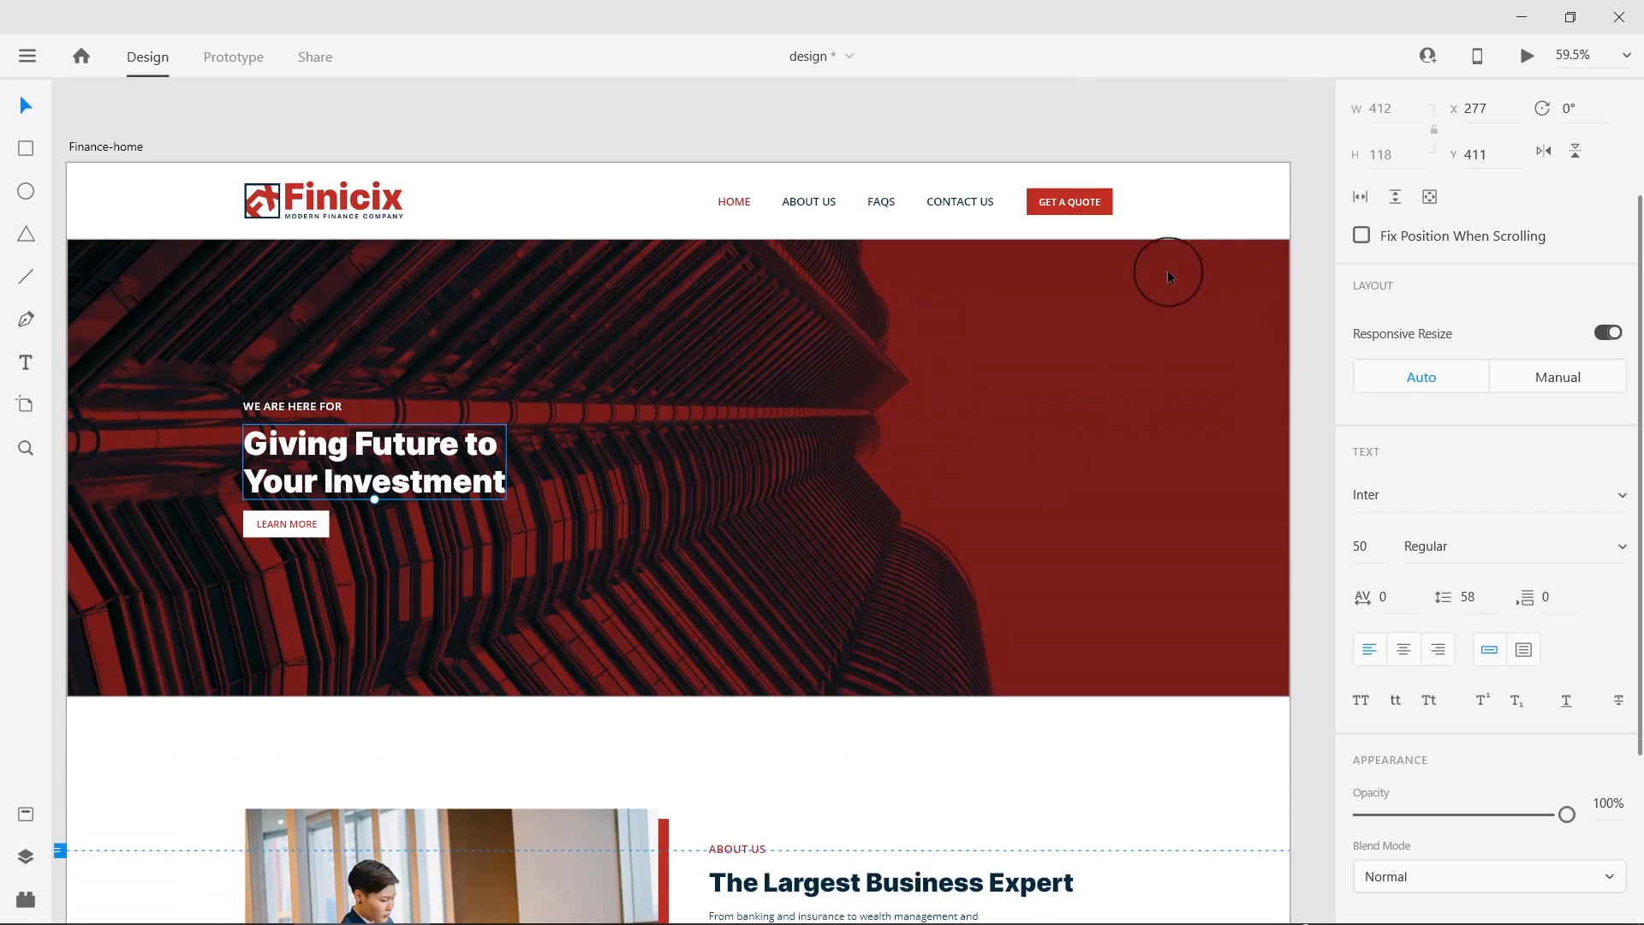
pyautogui.scroll(5, 1114, 211)
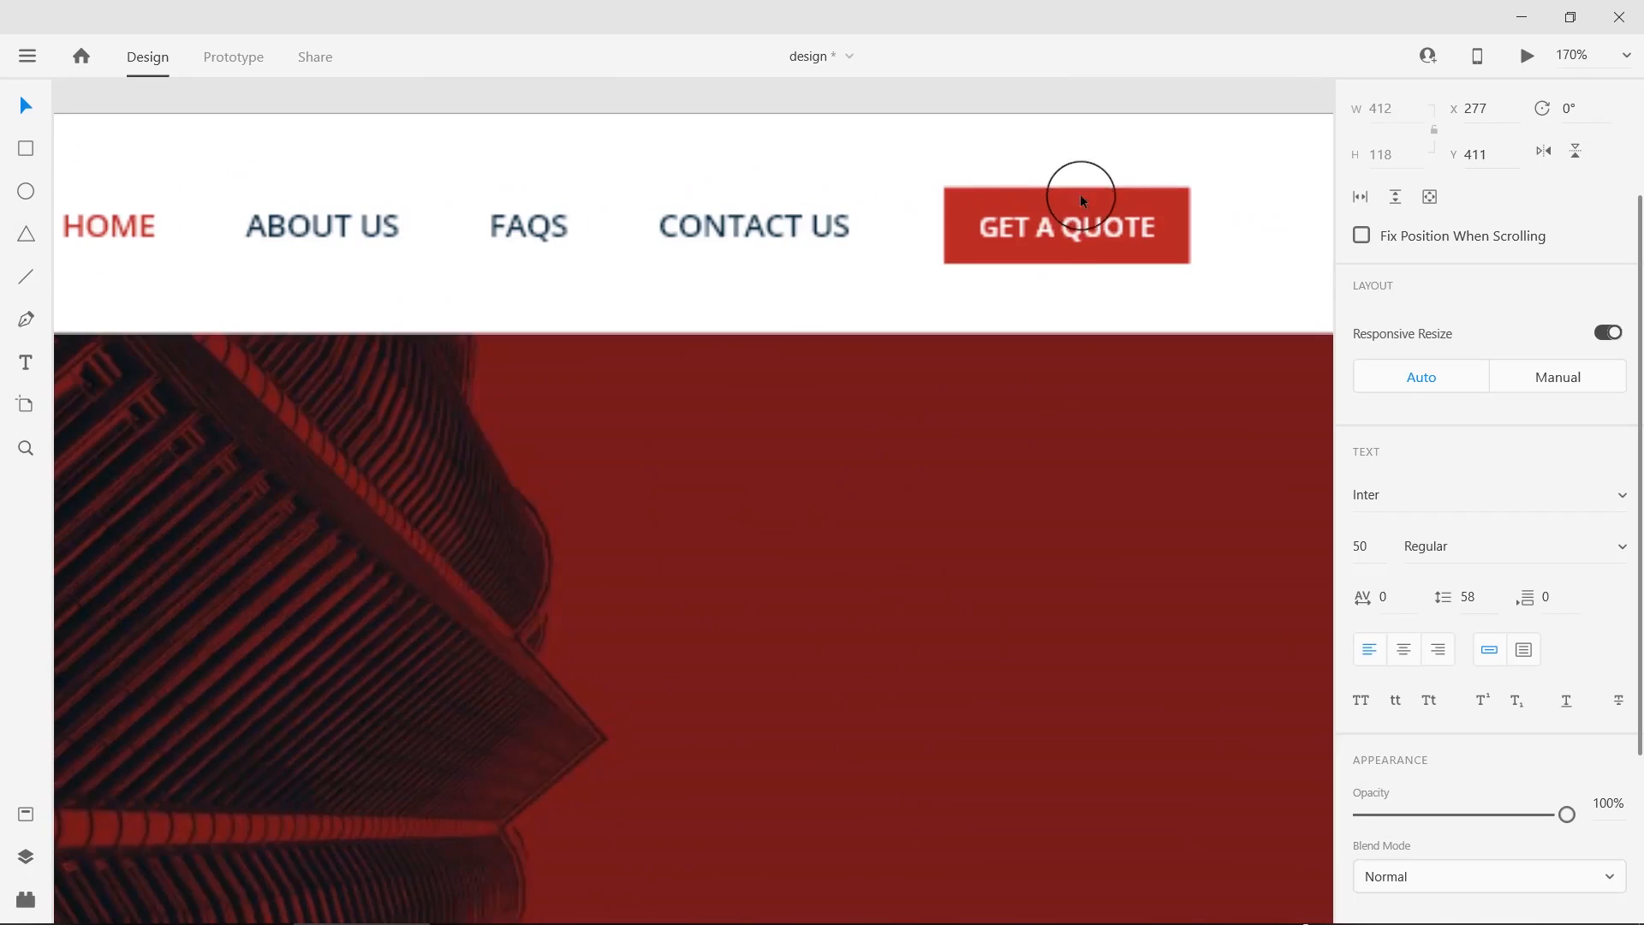
pyautogui.scroll(-5, 734, 448)
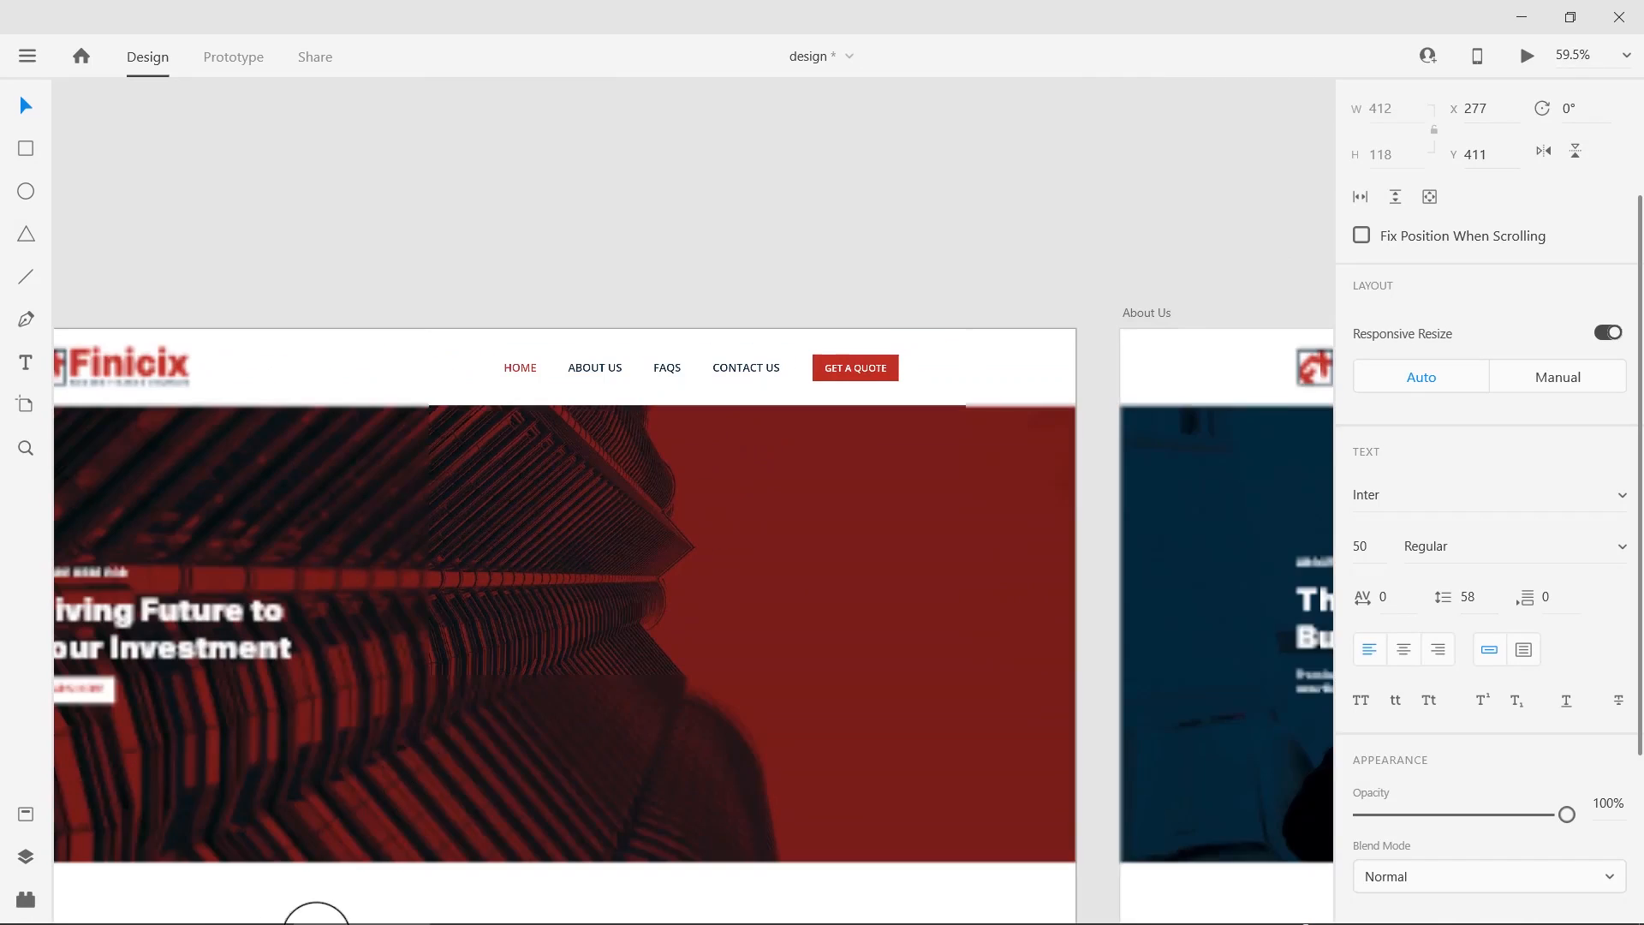
pyautogui.moveTo(220, 911)
pyautogui.click(334, 909)
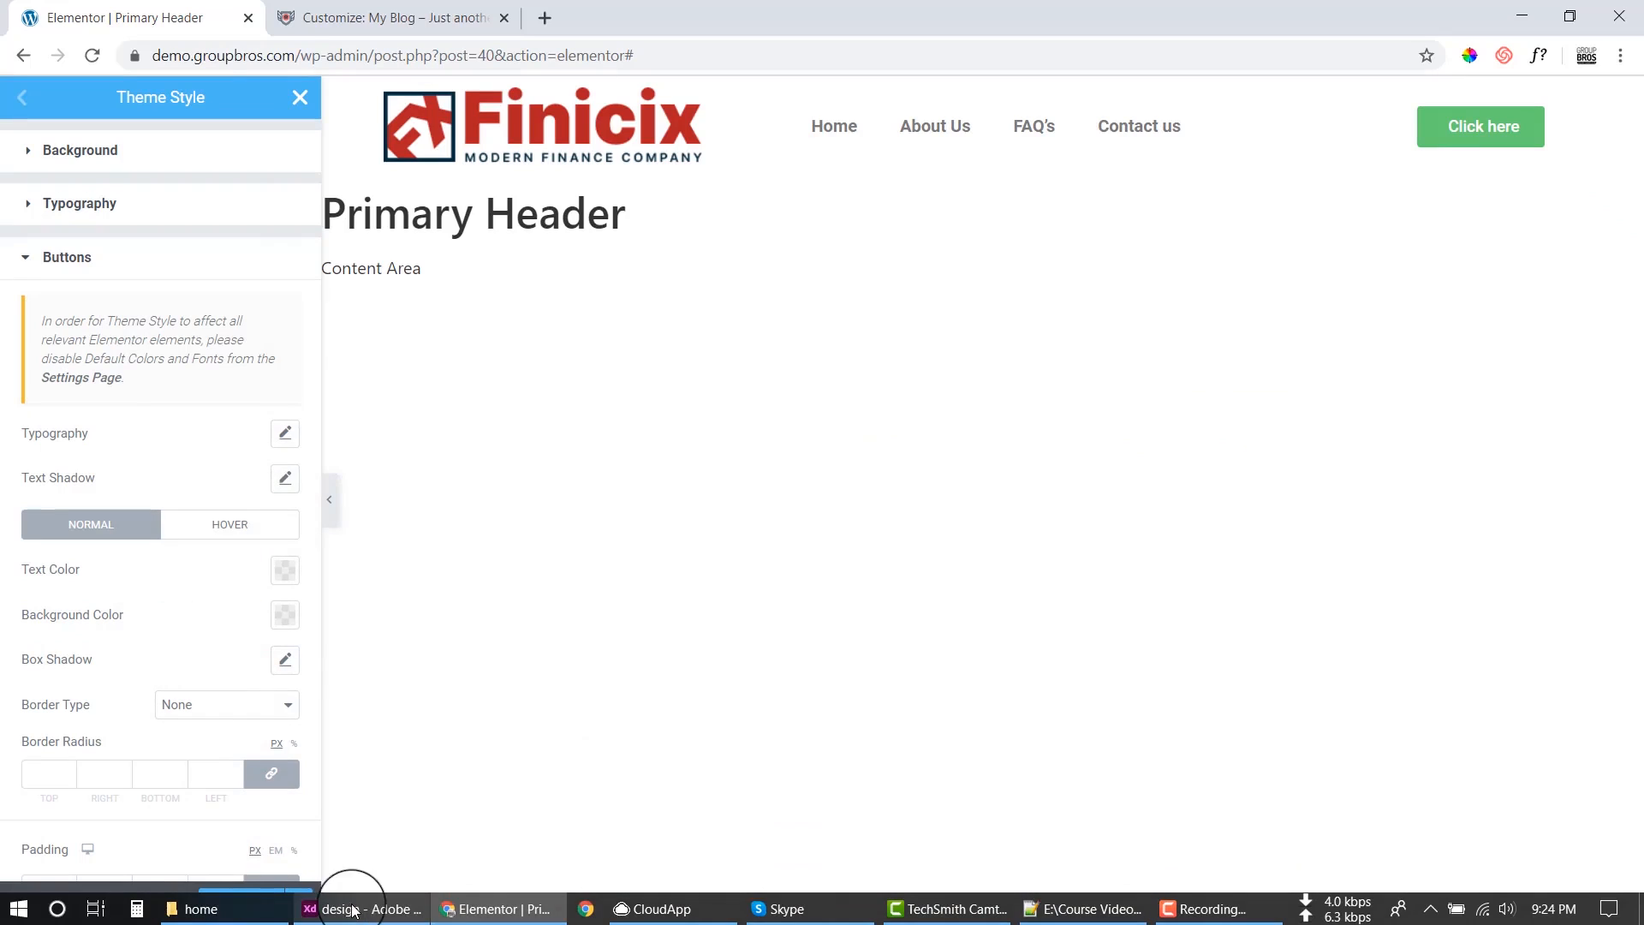
# Open Colors.txt from the Resource folder and copy the Theme Red code b52024.
pyautogui.click(272, 911)
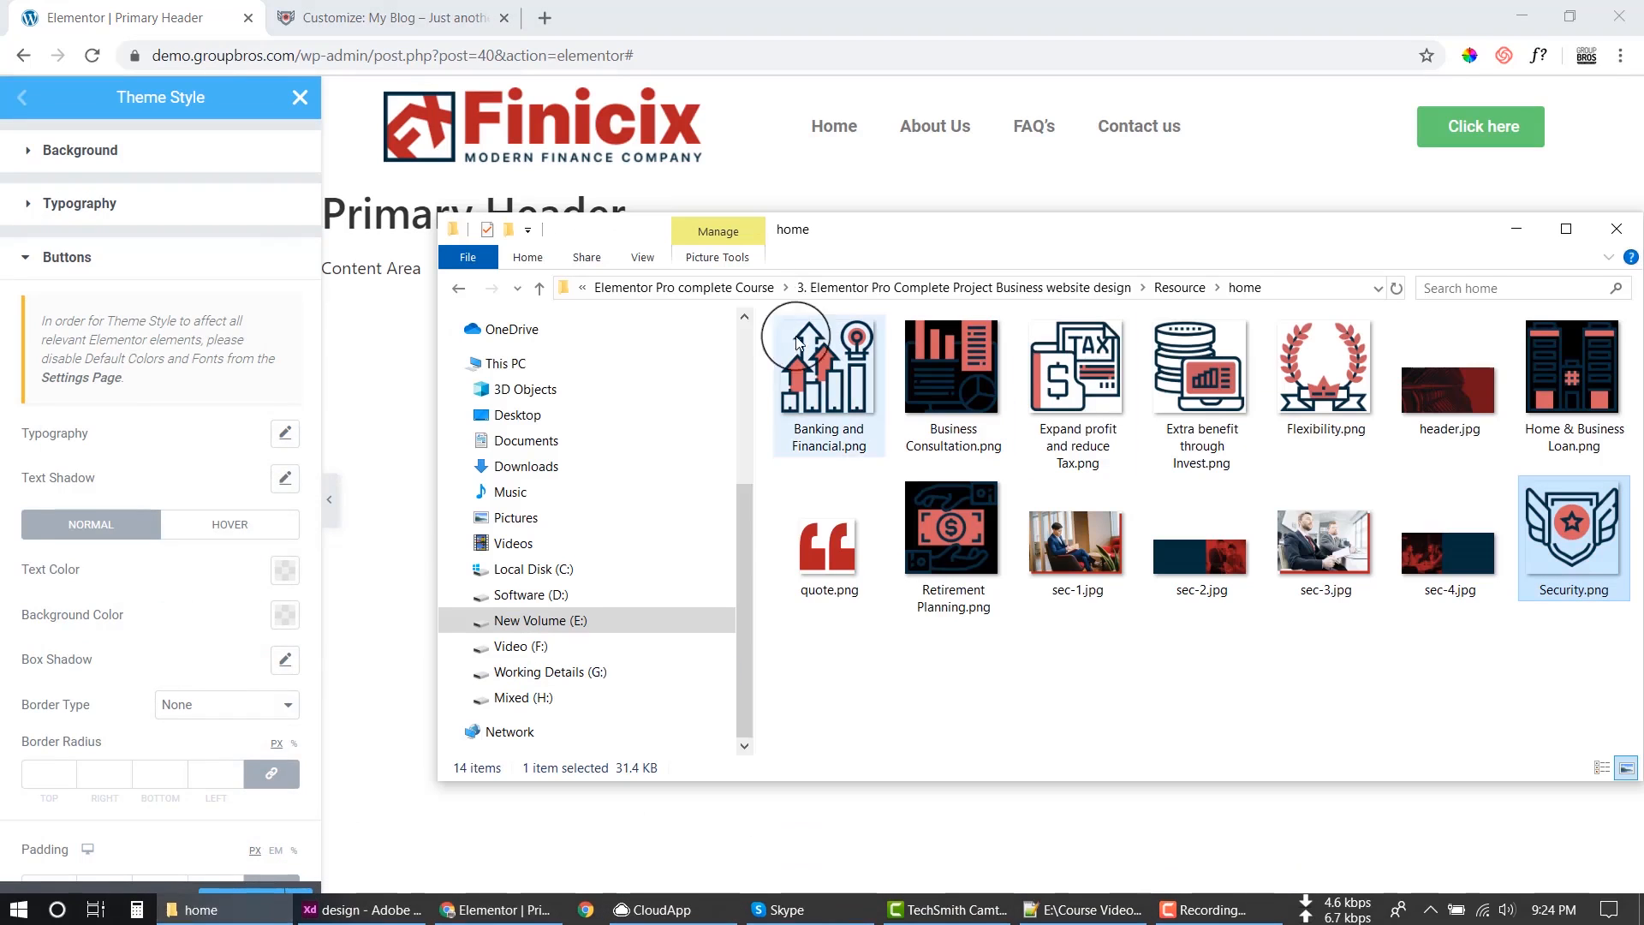
pyautogui.click(540, 290)
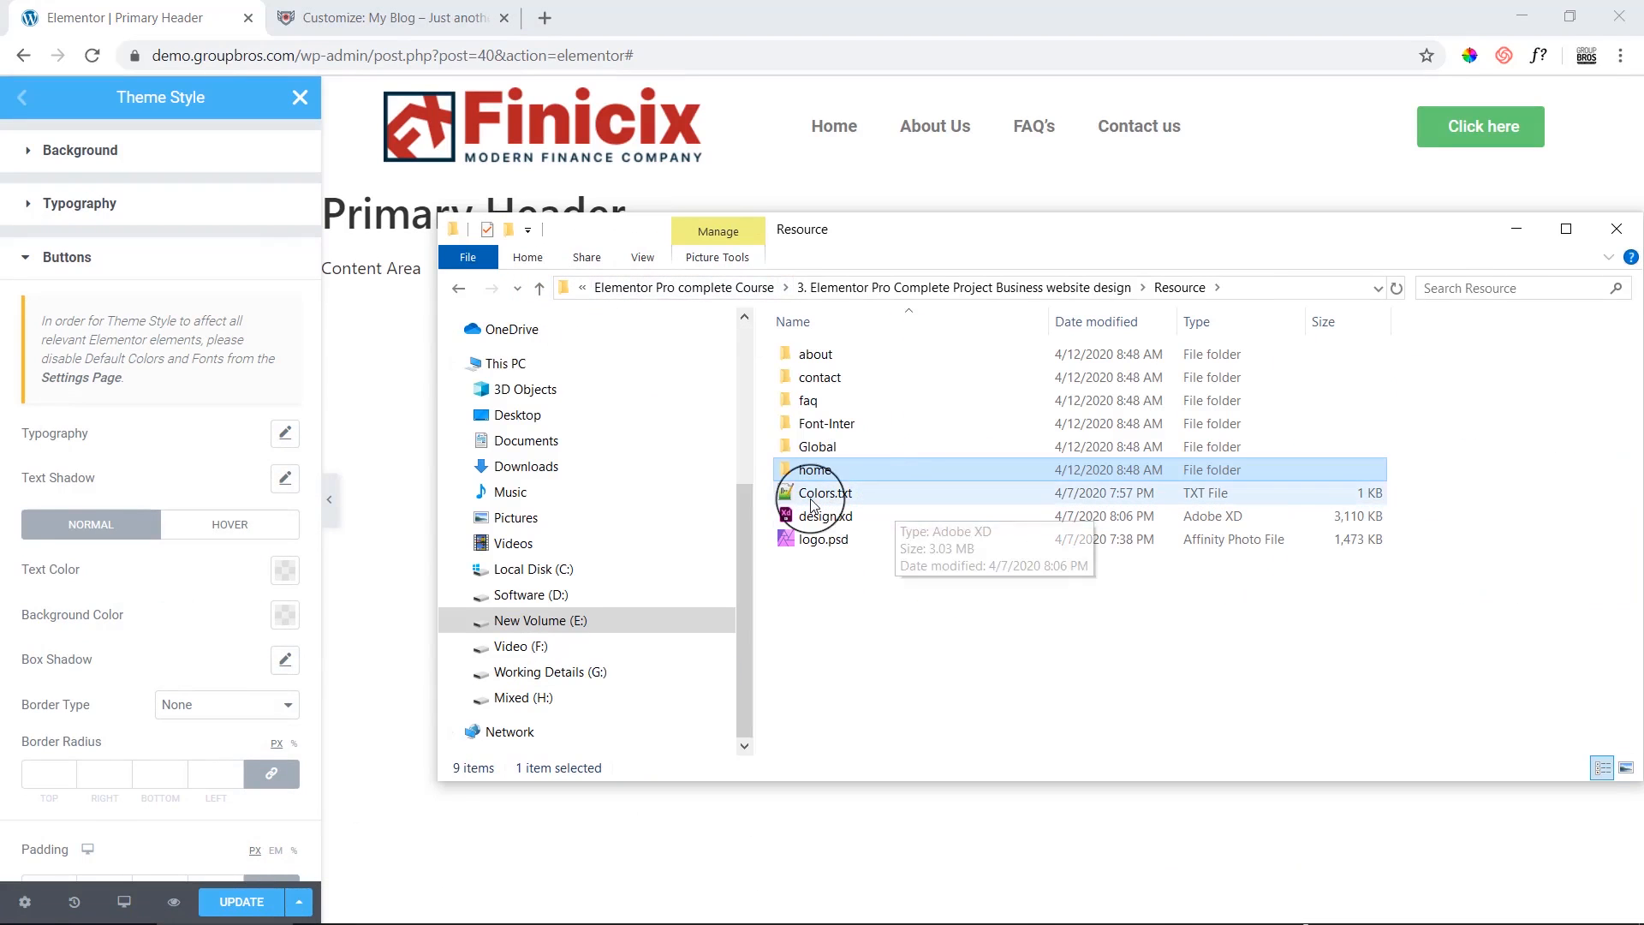
pyautogui.doubleClick(817, 494)
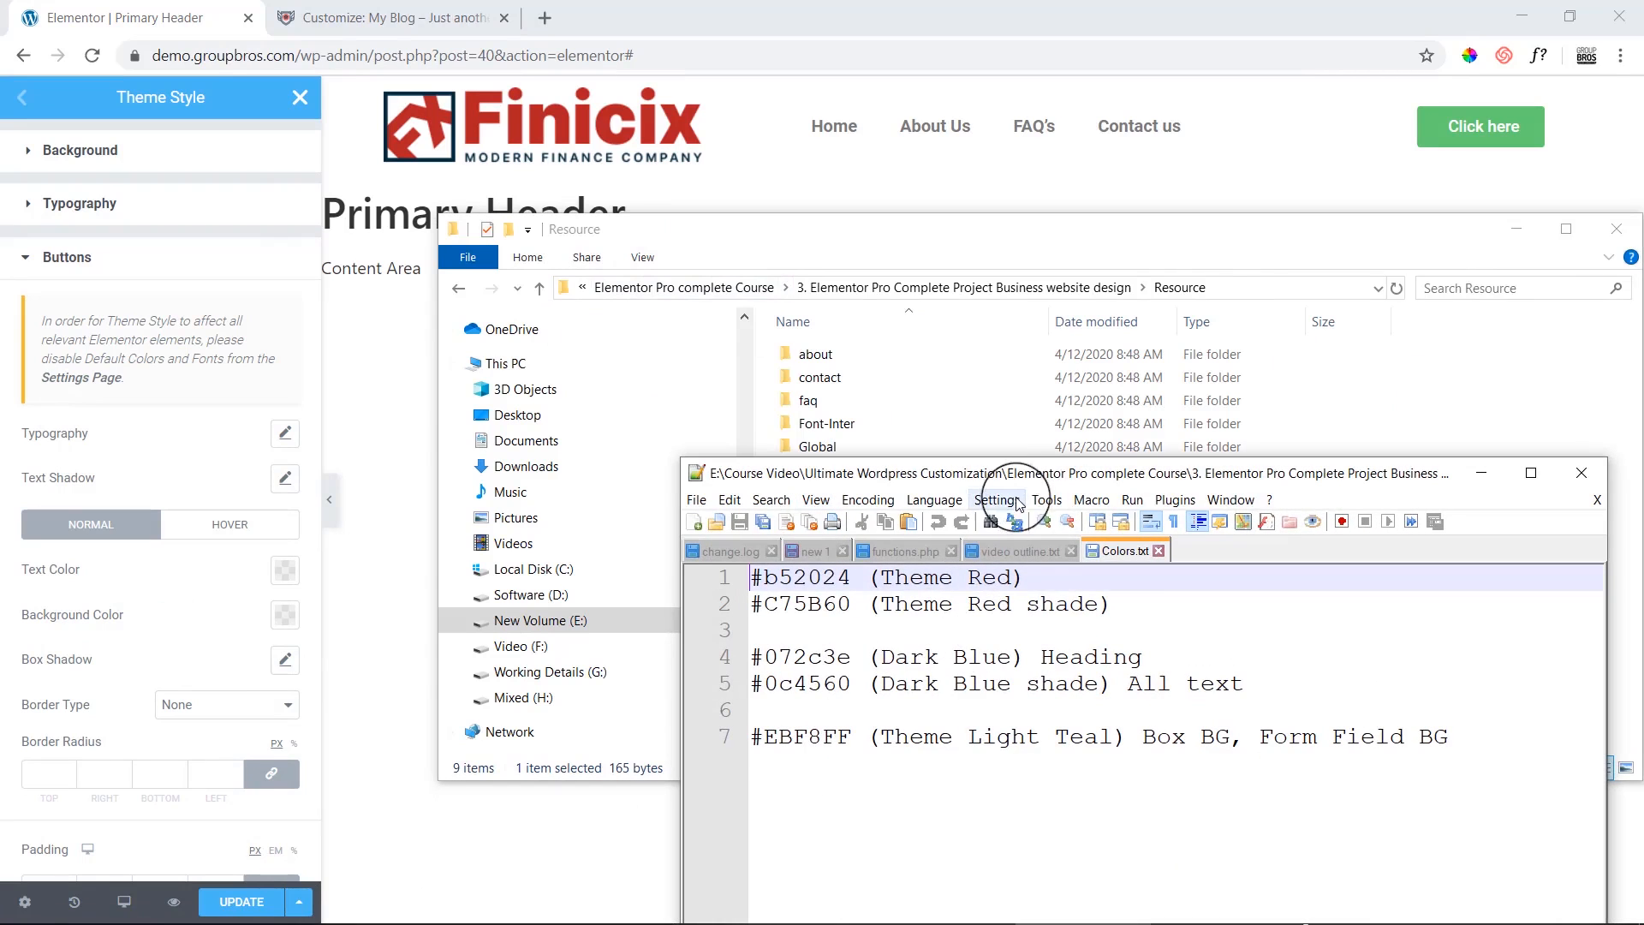
pyautogui.moveTo(1023, 481); pyautogui.dragTo(992, 256)
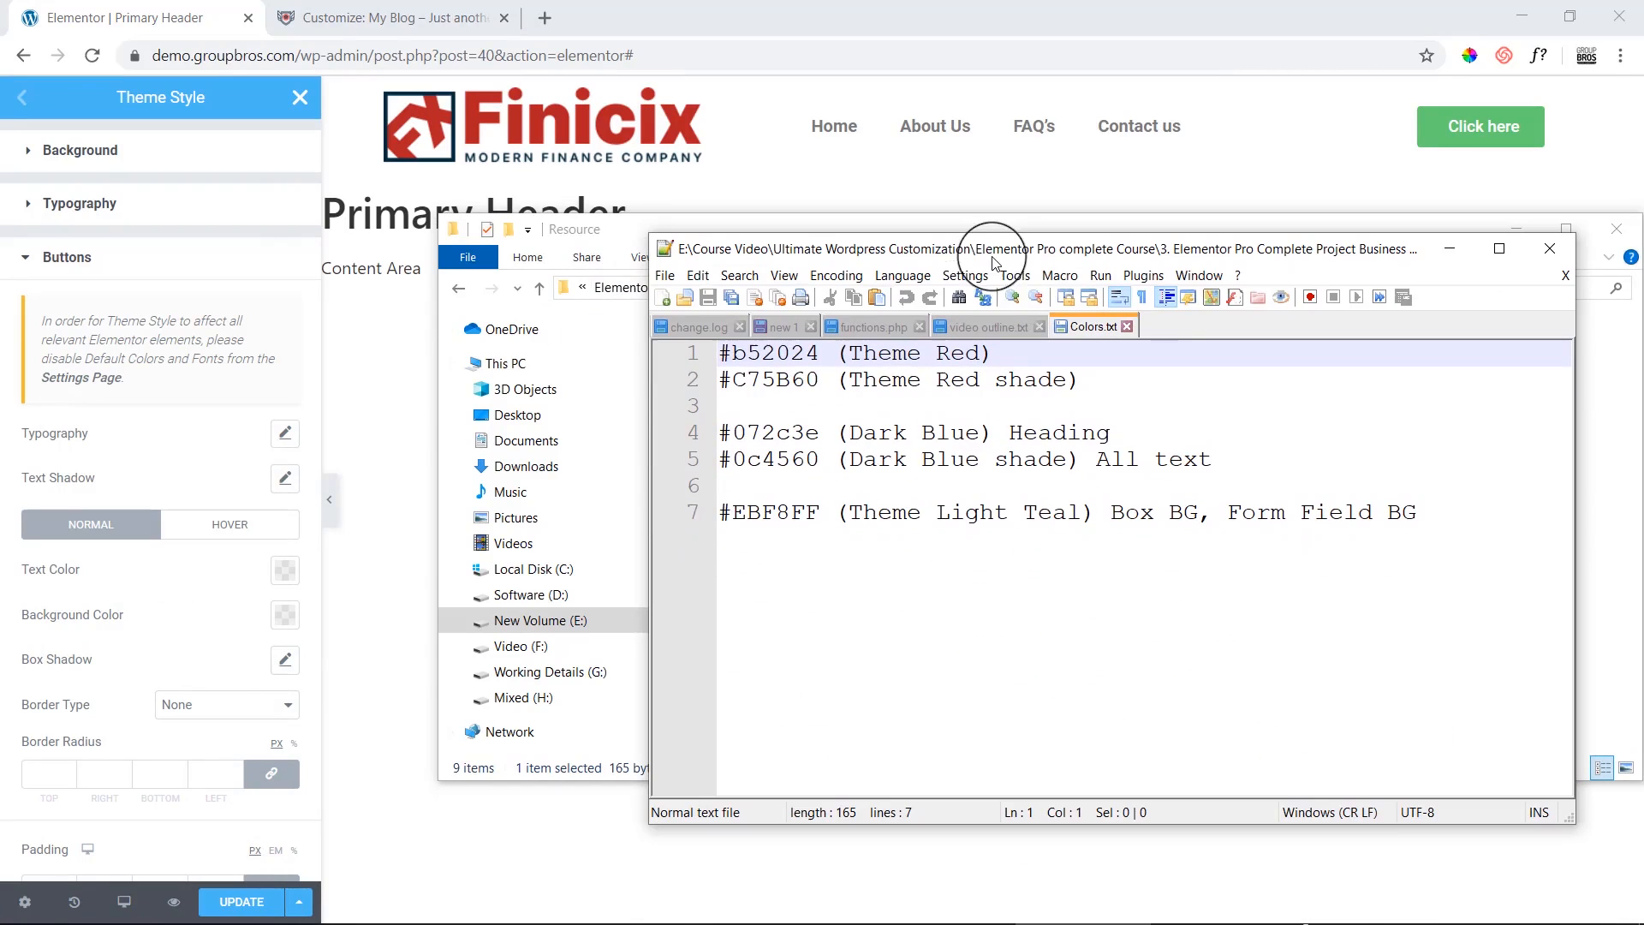
pyautogui.doubleClick(783, 362)
pyautogui.hotkey('ctrl', 'c')
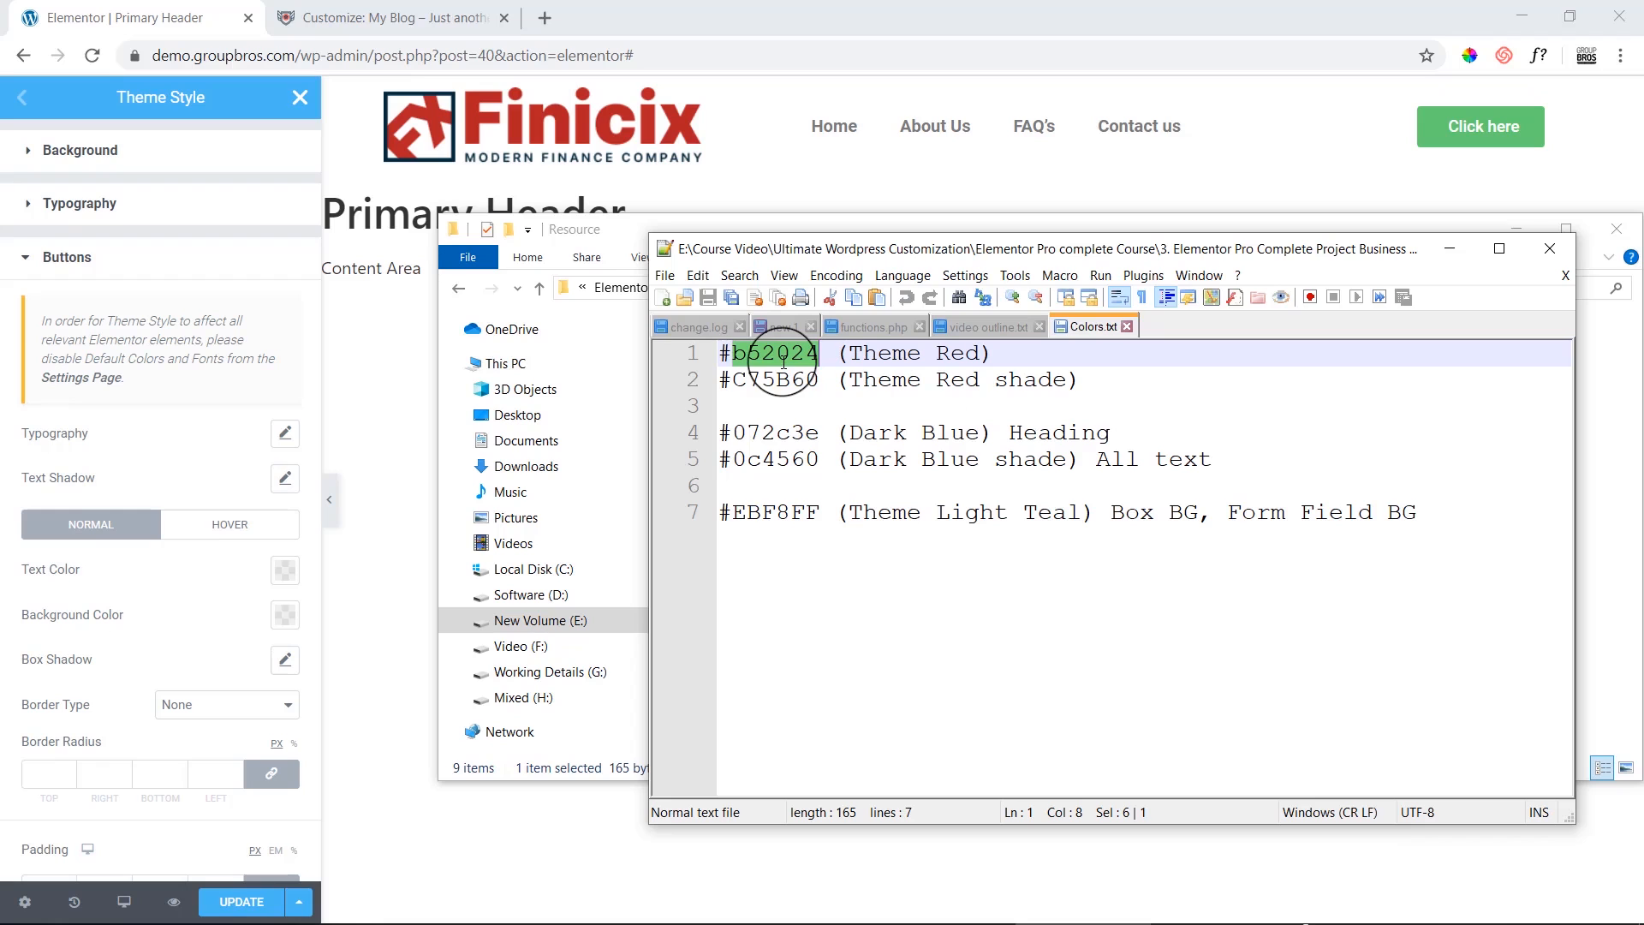
# Return to Elementor and set the normal-state button text color to white.
pyautogui.click(175, 593)
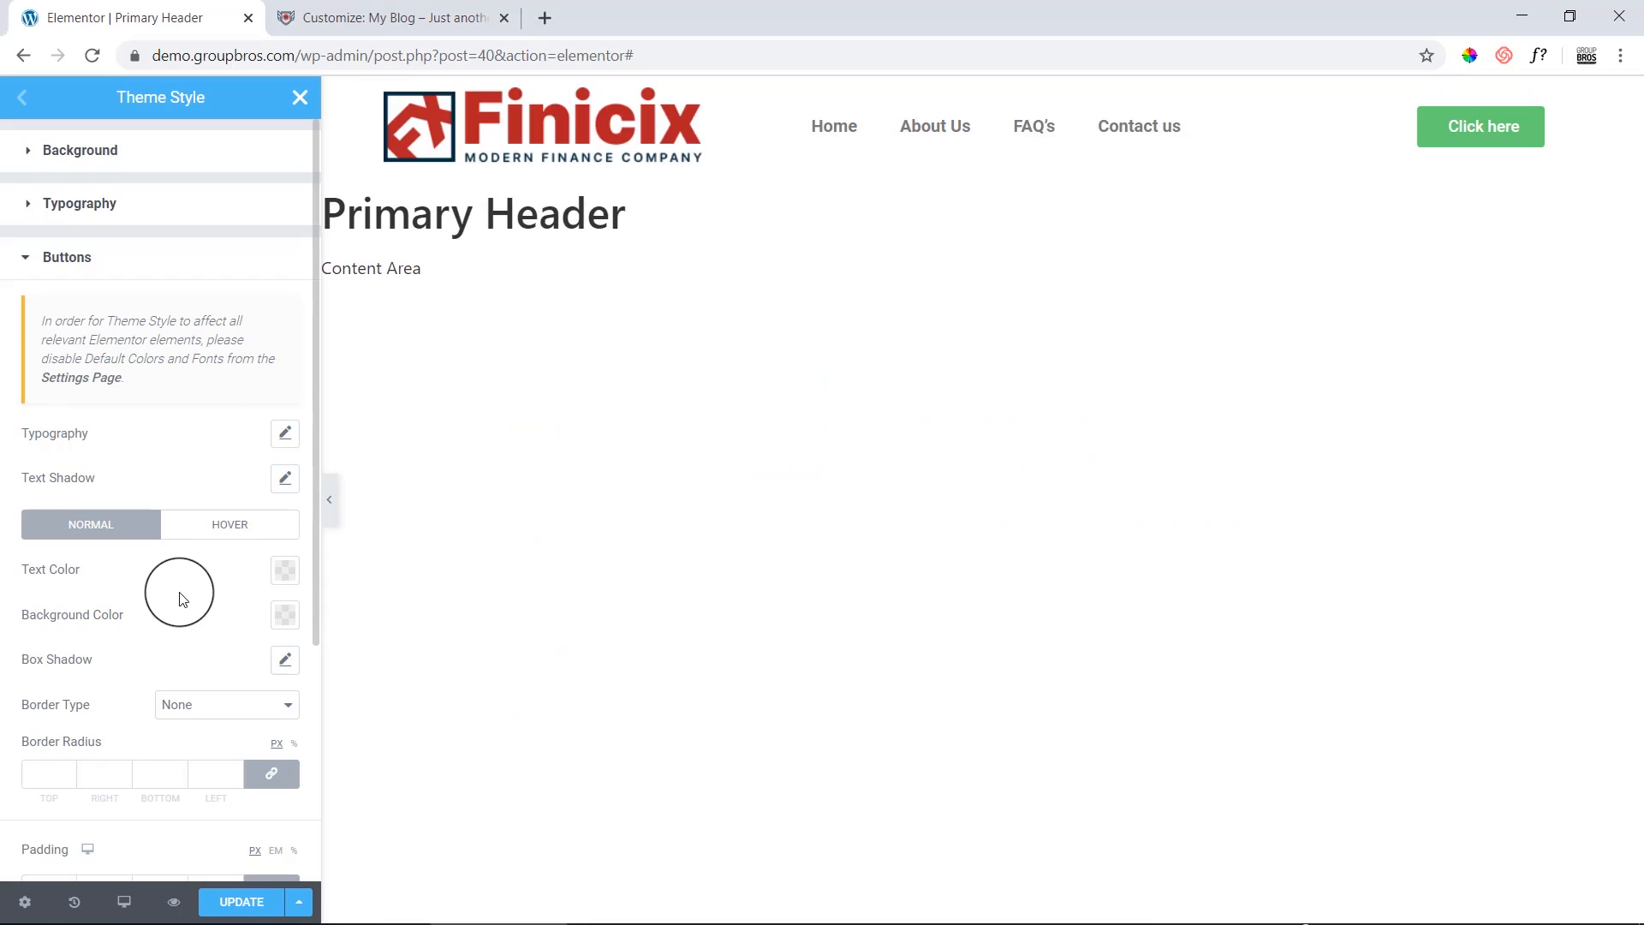
pyautogui.scroll(-2, 154, 645)
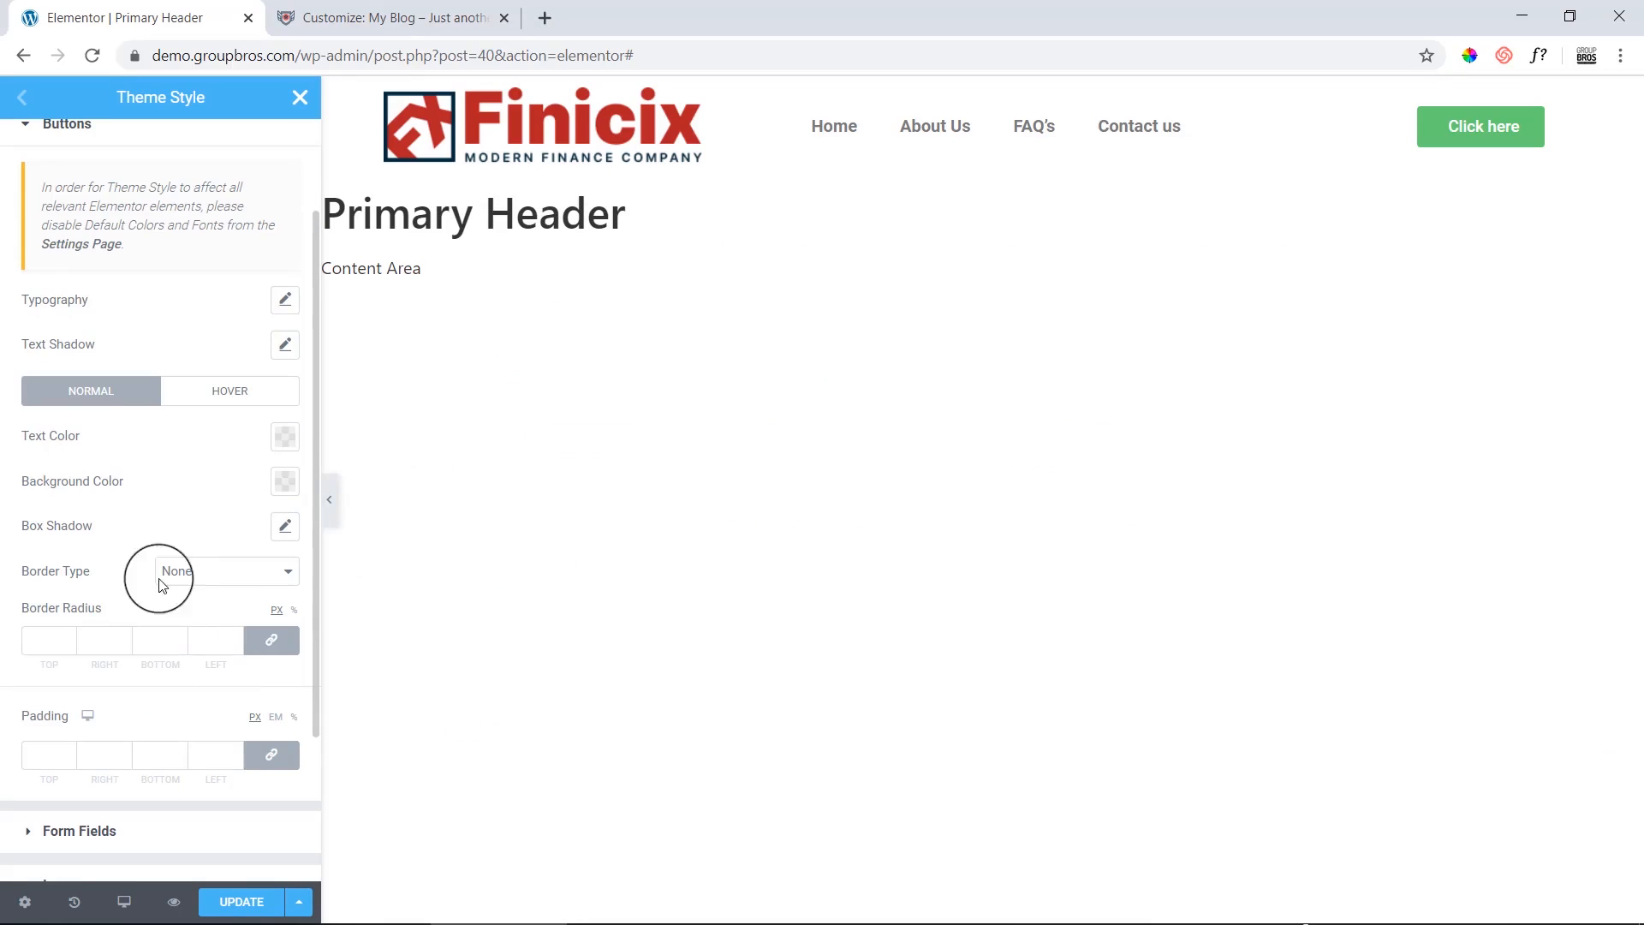
pyautogui.click(285, 436)
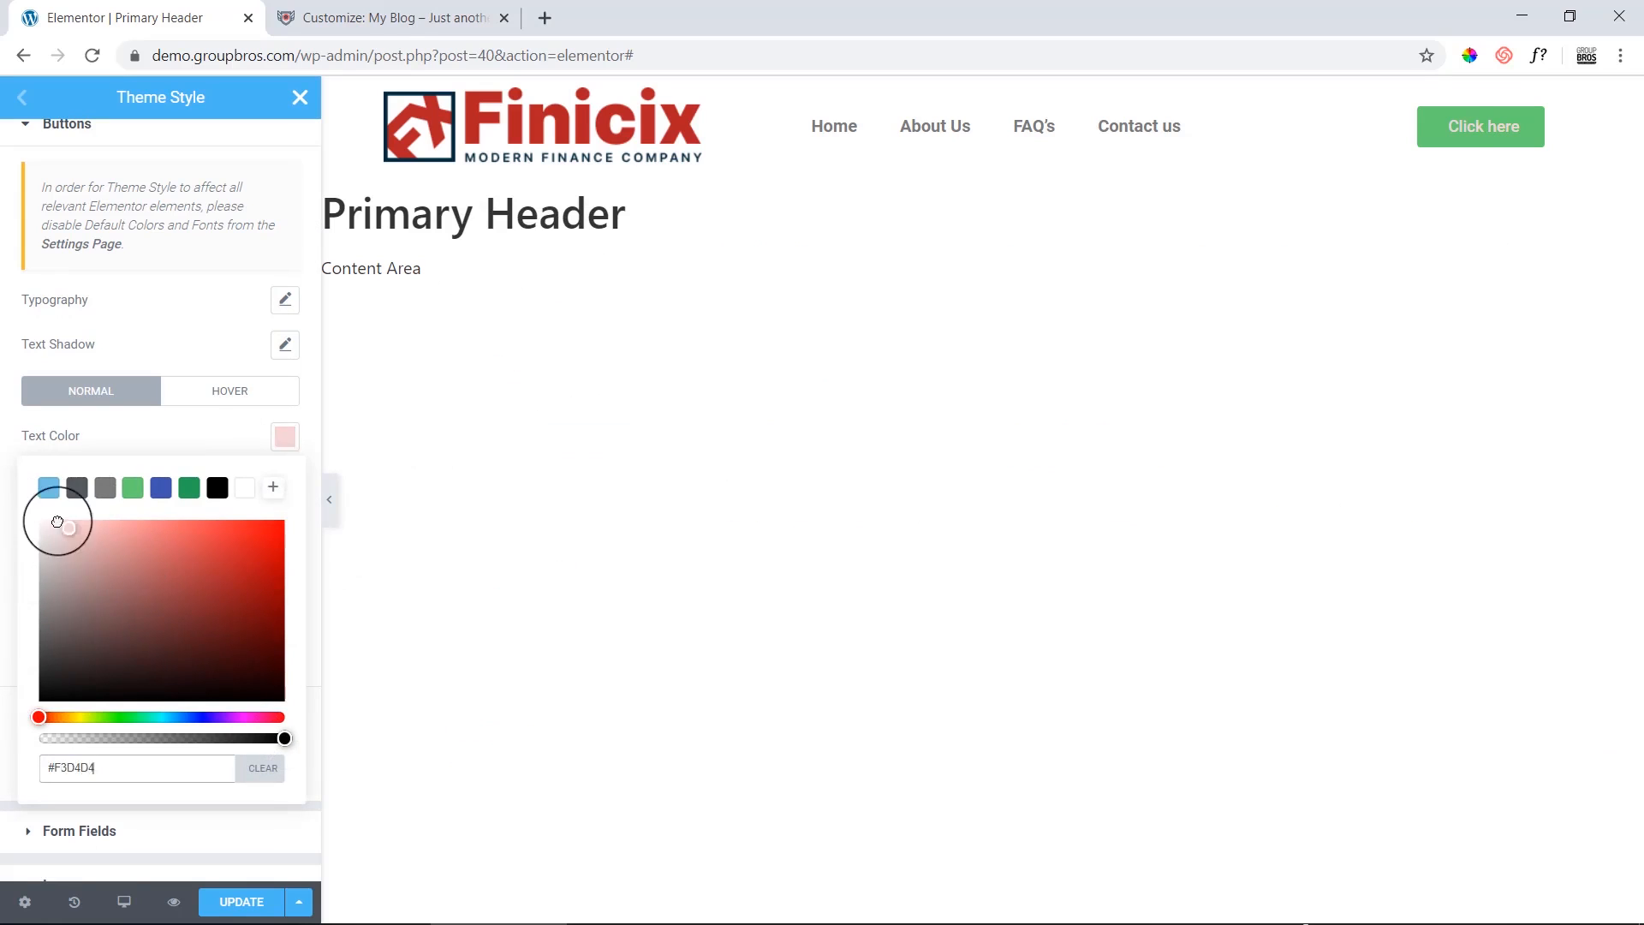
pyautogui.click(239, 440)
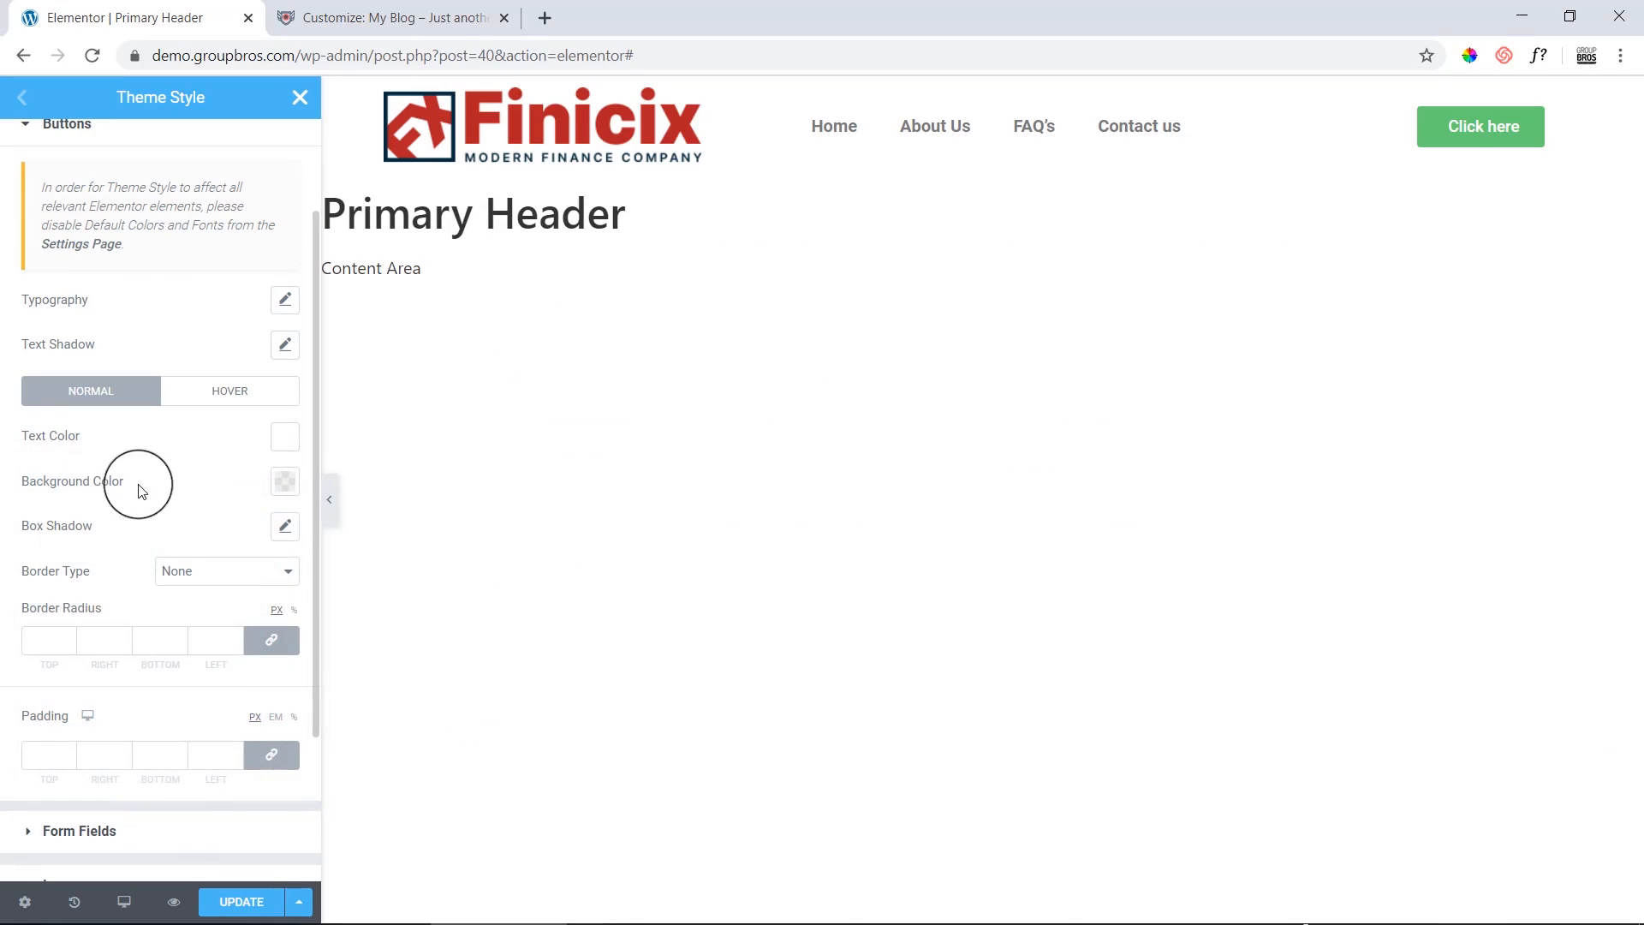
# Set the normal-state button background color to the copied b52024 and the border radius to 0 px on all corners.
pyautogui.click(283, 482)
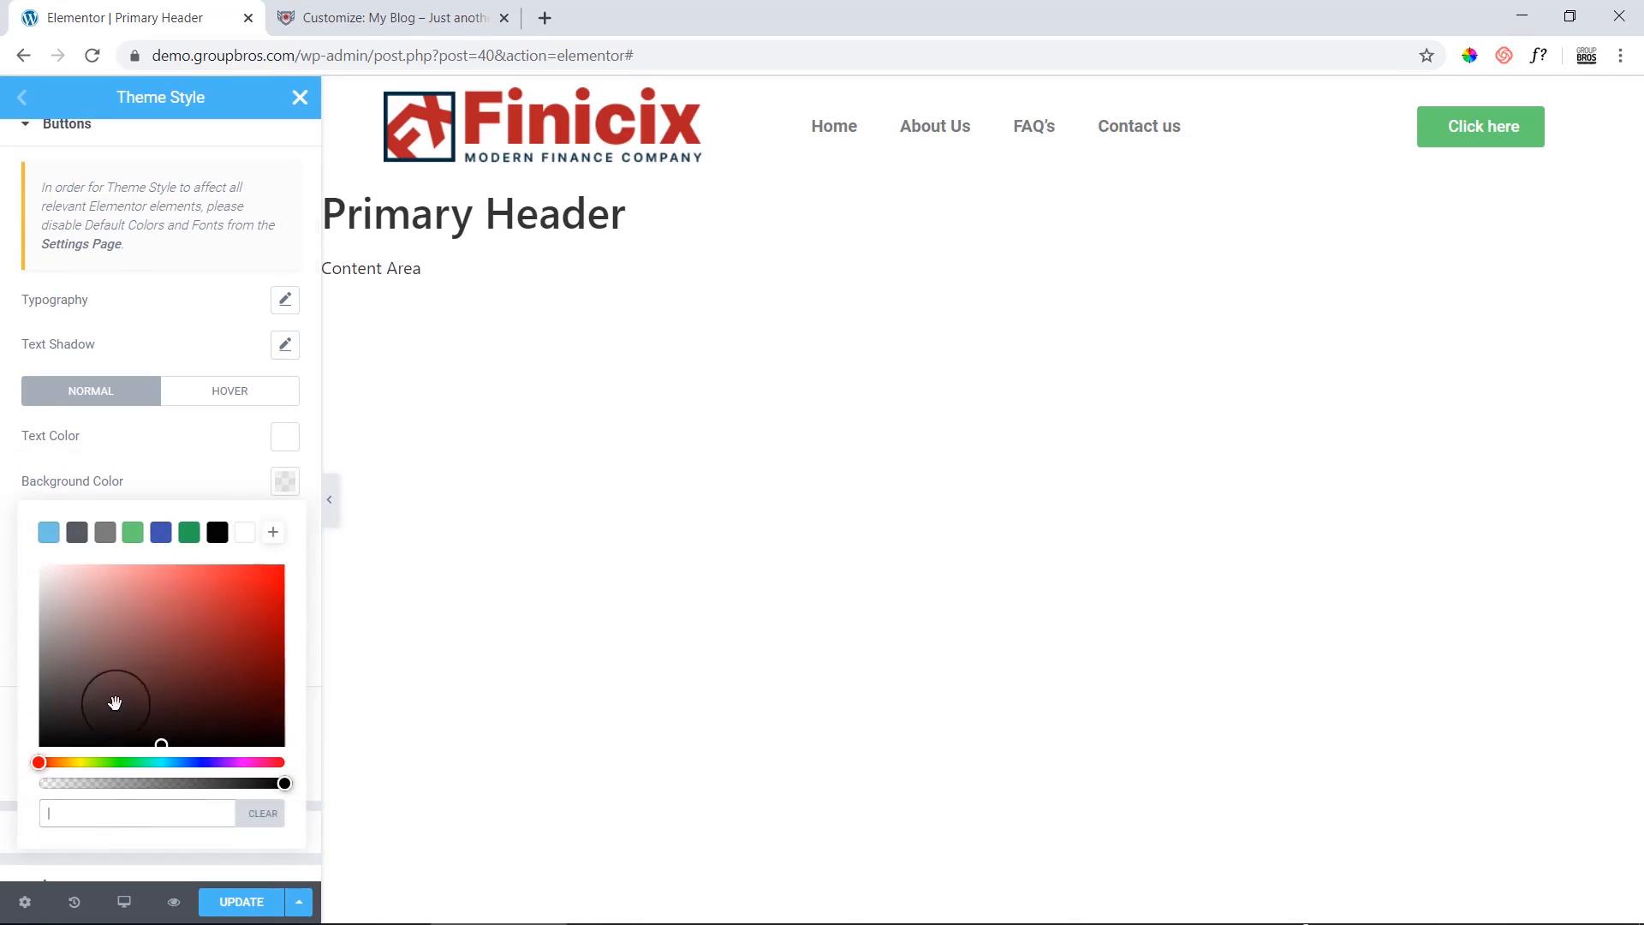
pyautogui.rightClick(93, 812)
pyautogui.click(187, 647)
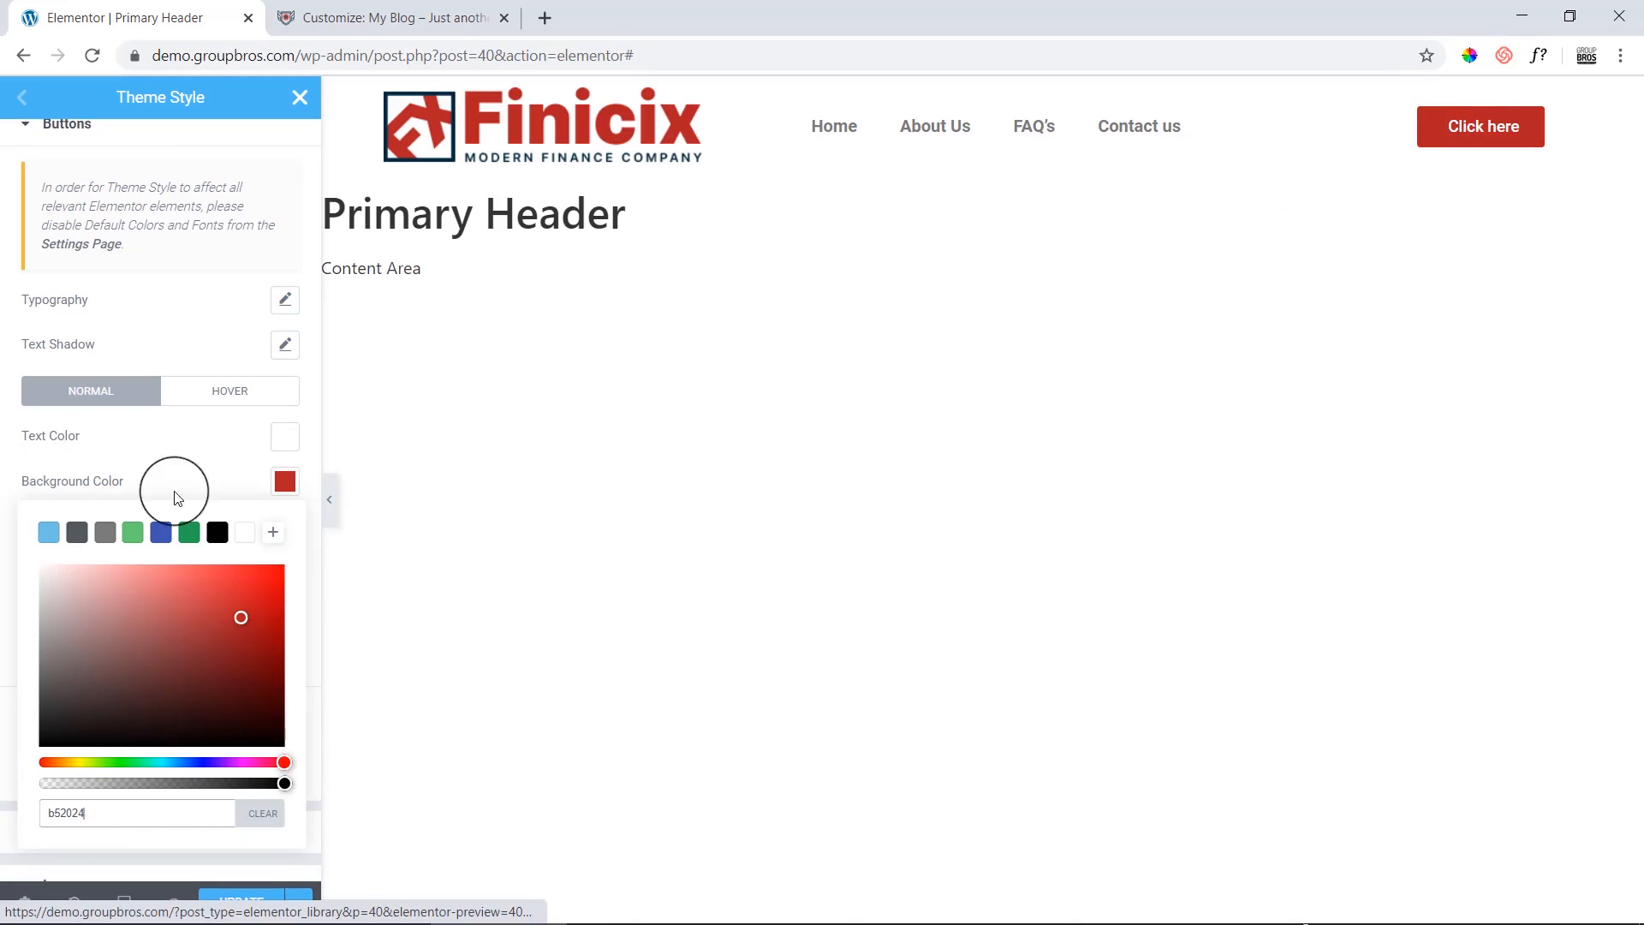
pyautogui.click(231, 461)
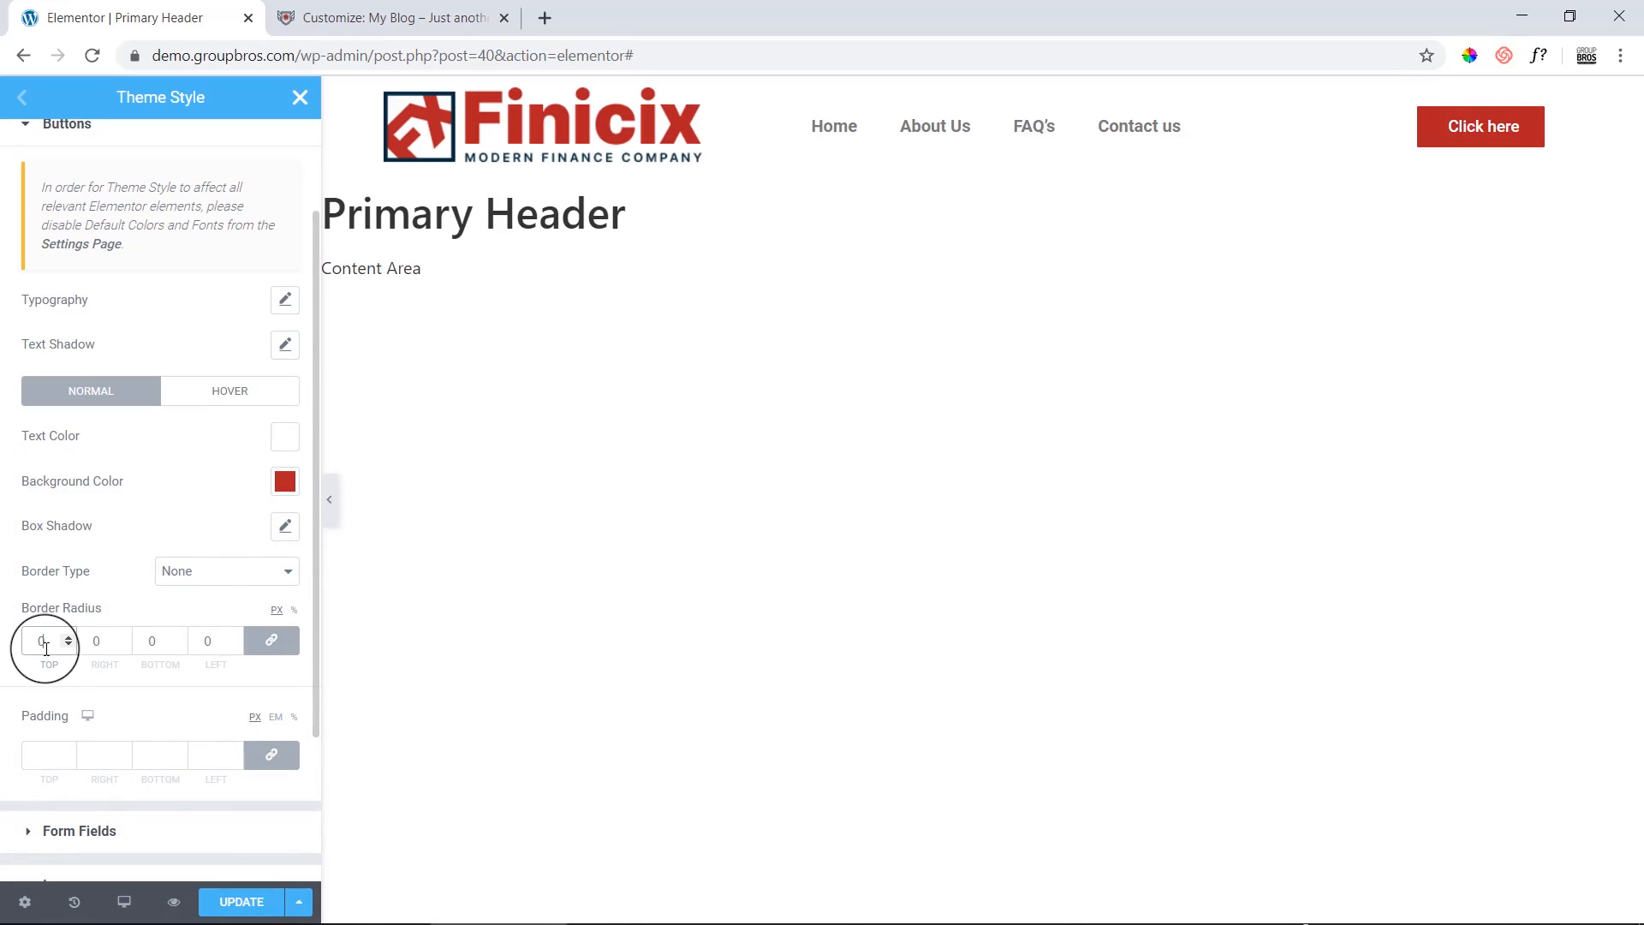
pyautogui.scroll(-2, 199, 709)
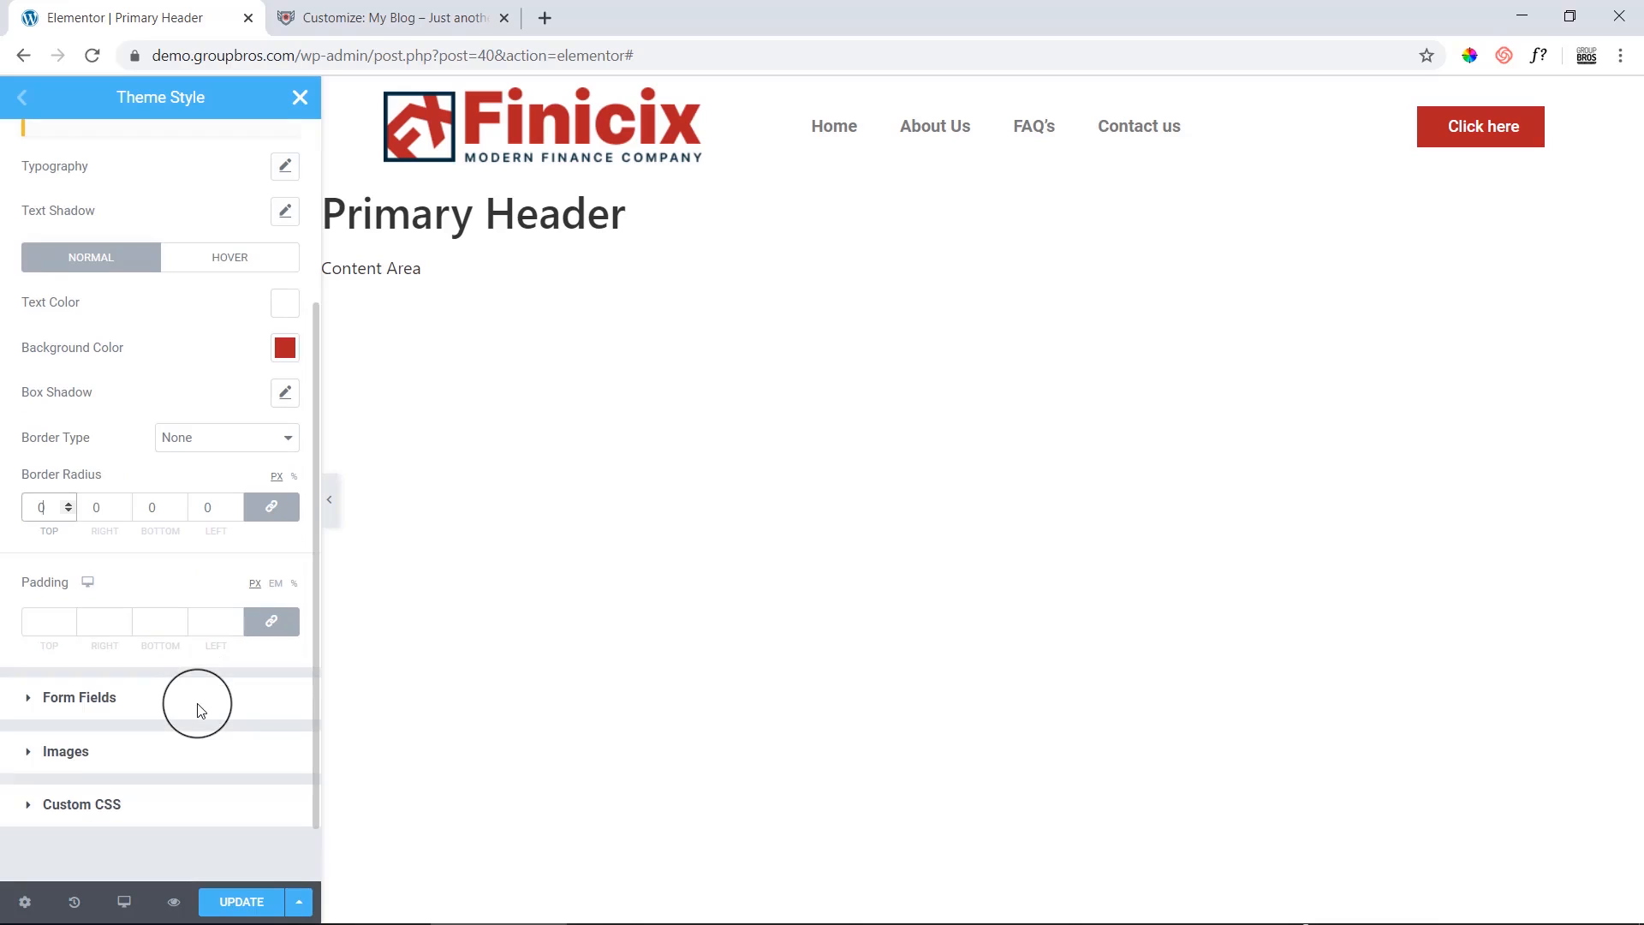
# Set the hover-state button background color to the Dark Blue heading code 072c3e copied from Colors.txt.
pyautogui.click(228, 262)
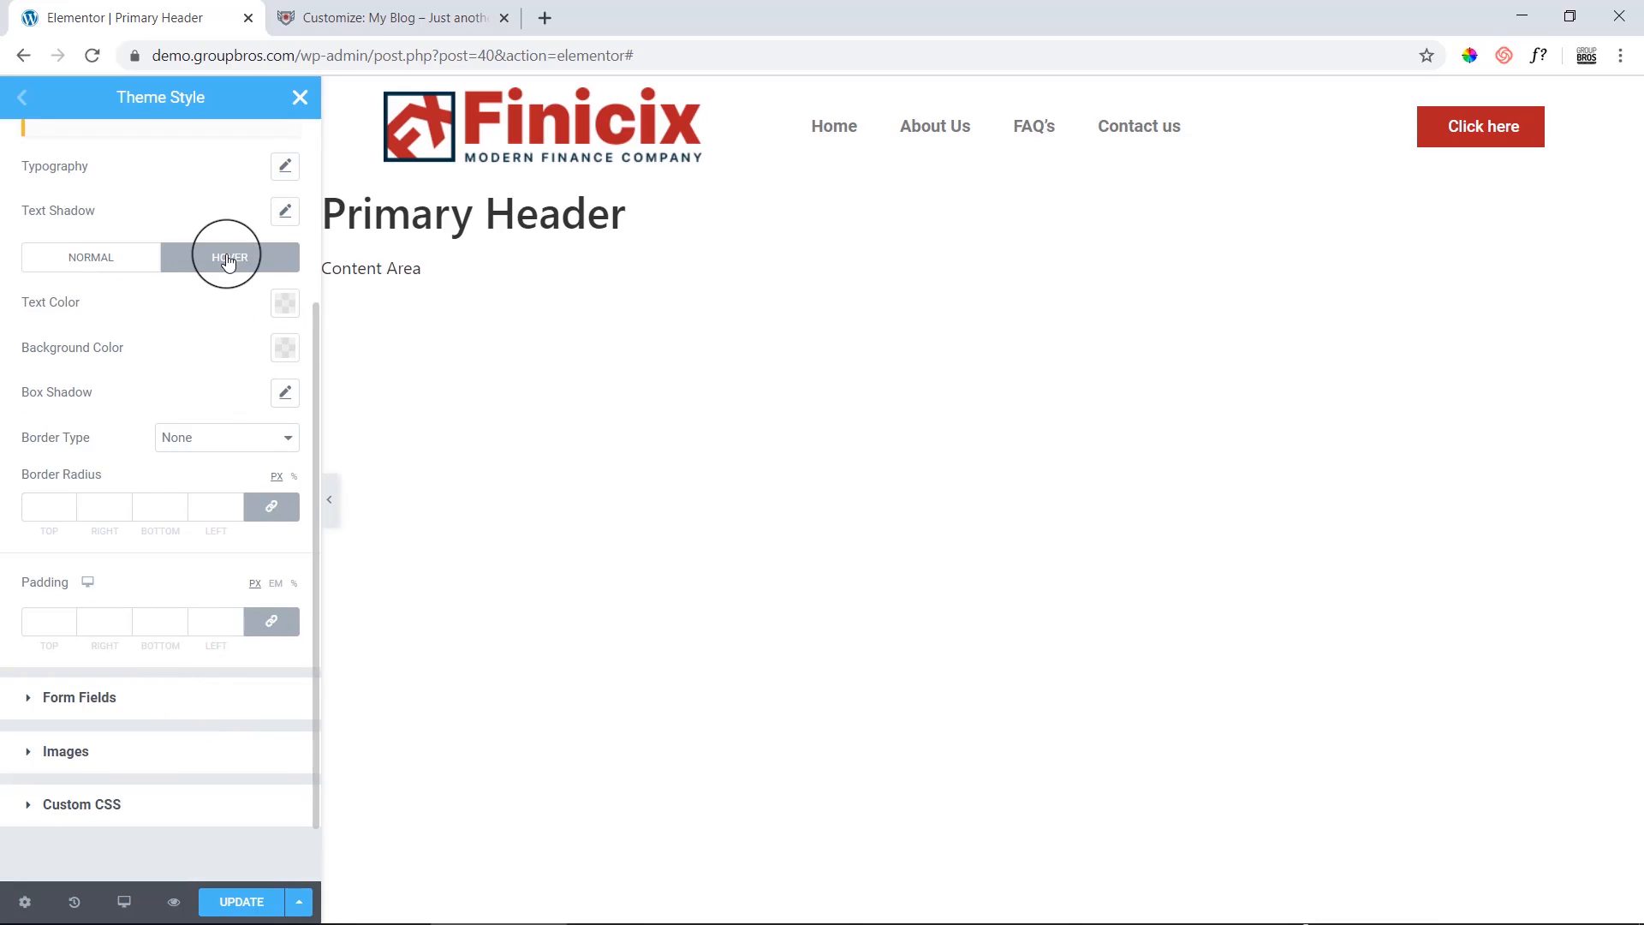
pyautogui.click(285, 305)
pyautogui.click(285, 305)
pyautogui.click(286, 348)
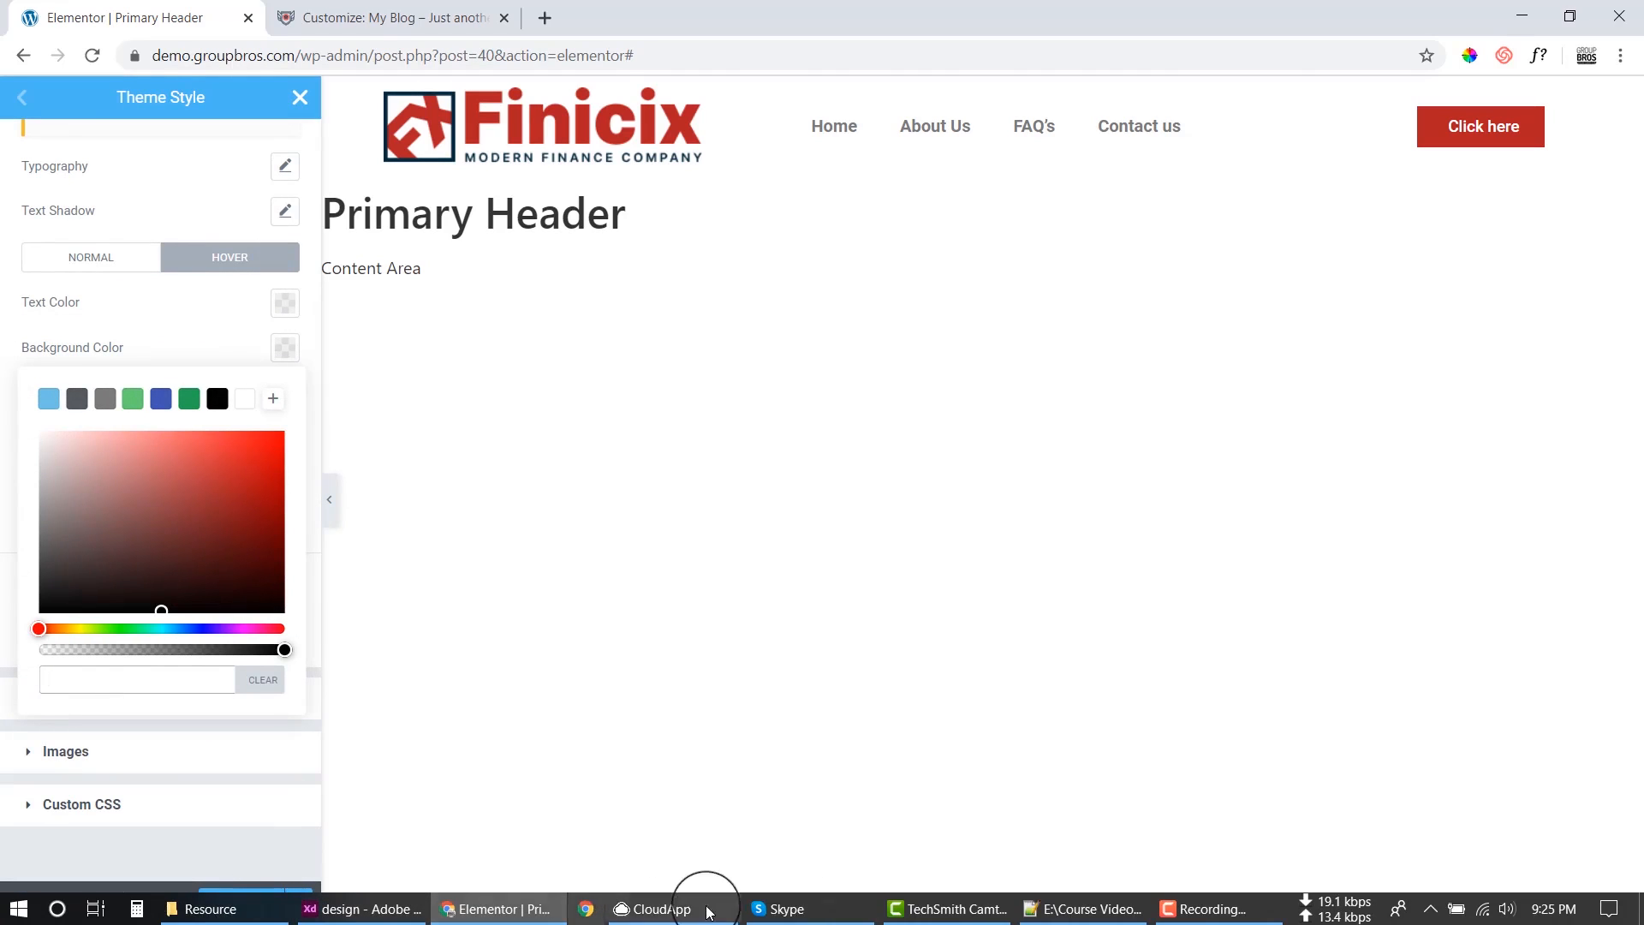
pyautogui.click(1059, 910)
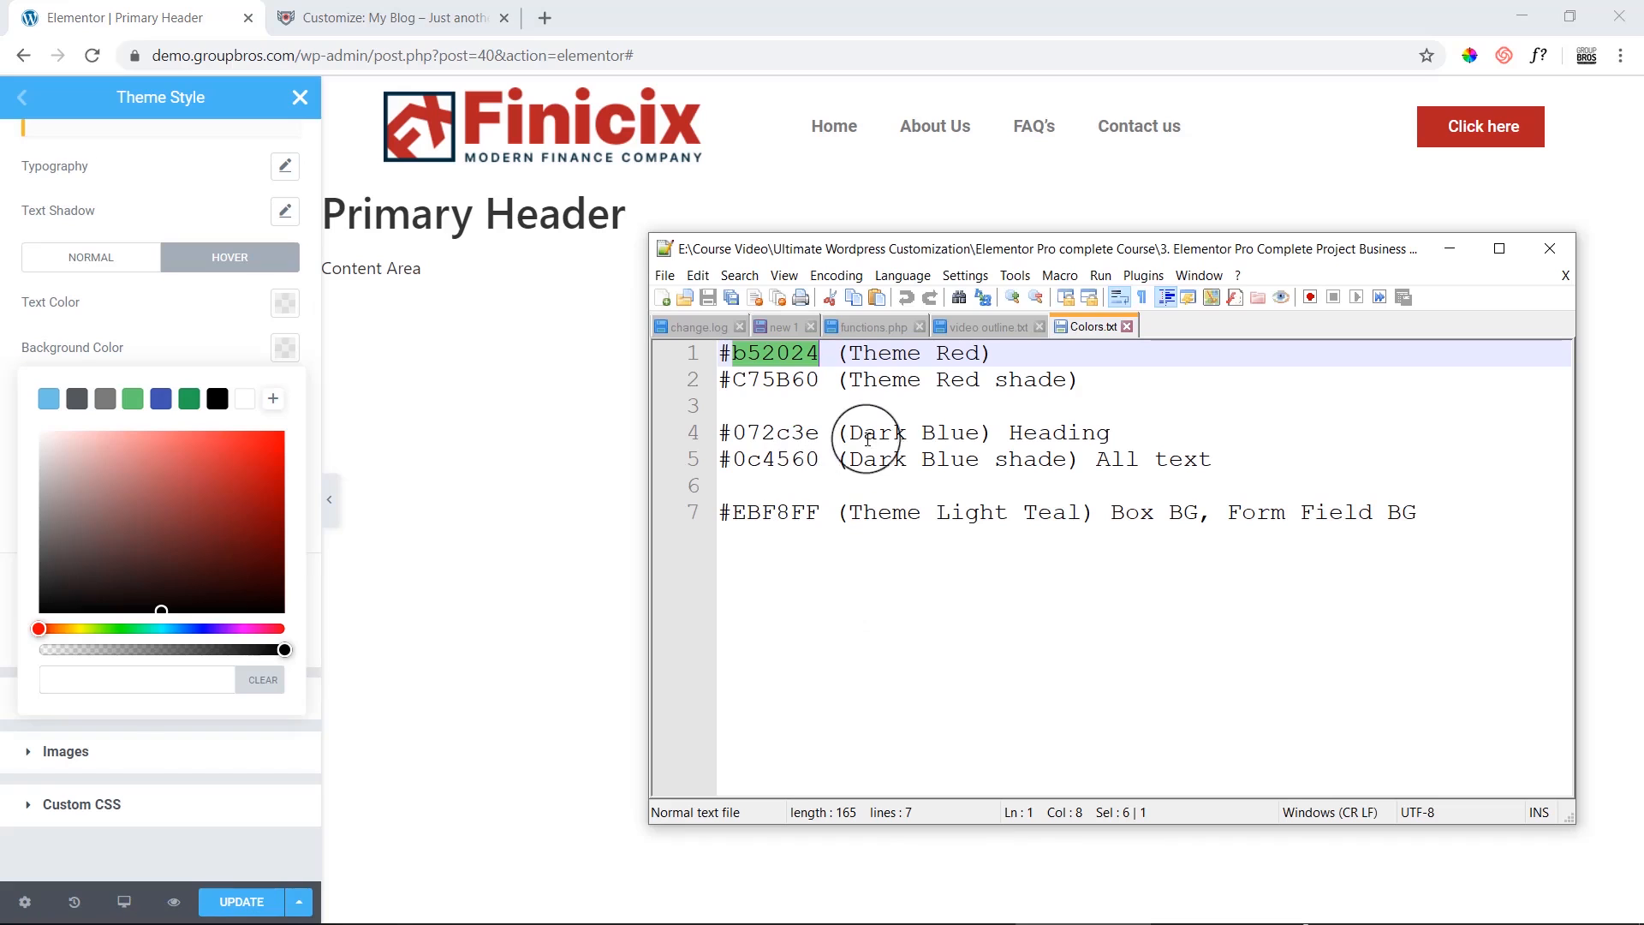
pyautogui.doubleClick(818, 439)
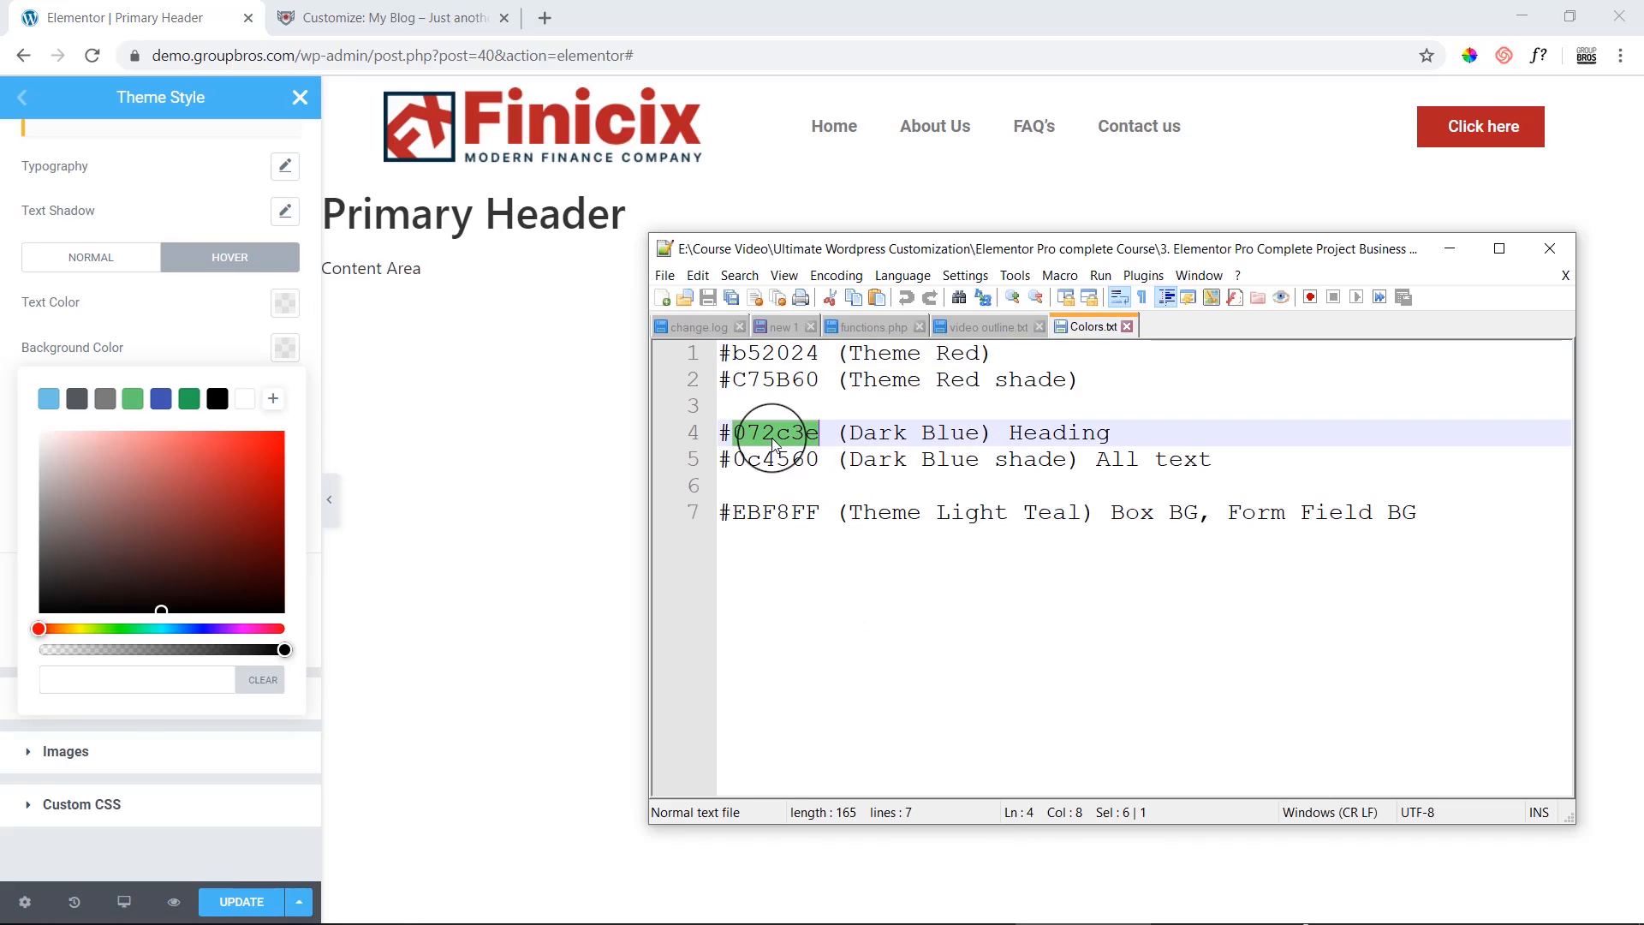
pyautogui.rightClick(773, 438)
pyautogui.click(828, 470)
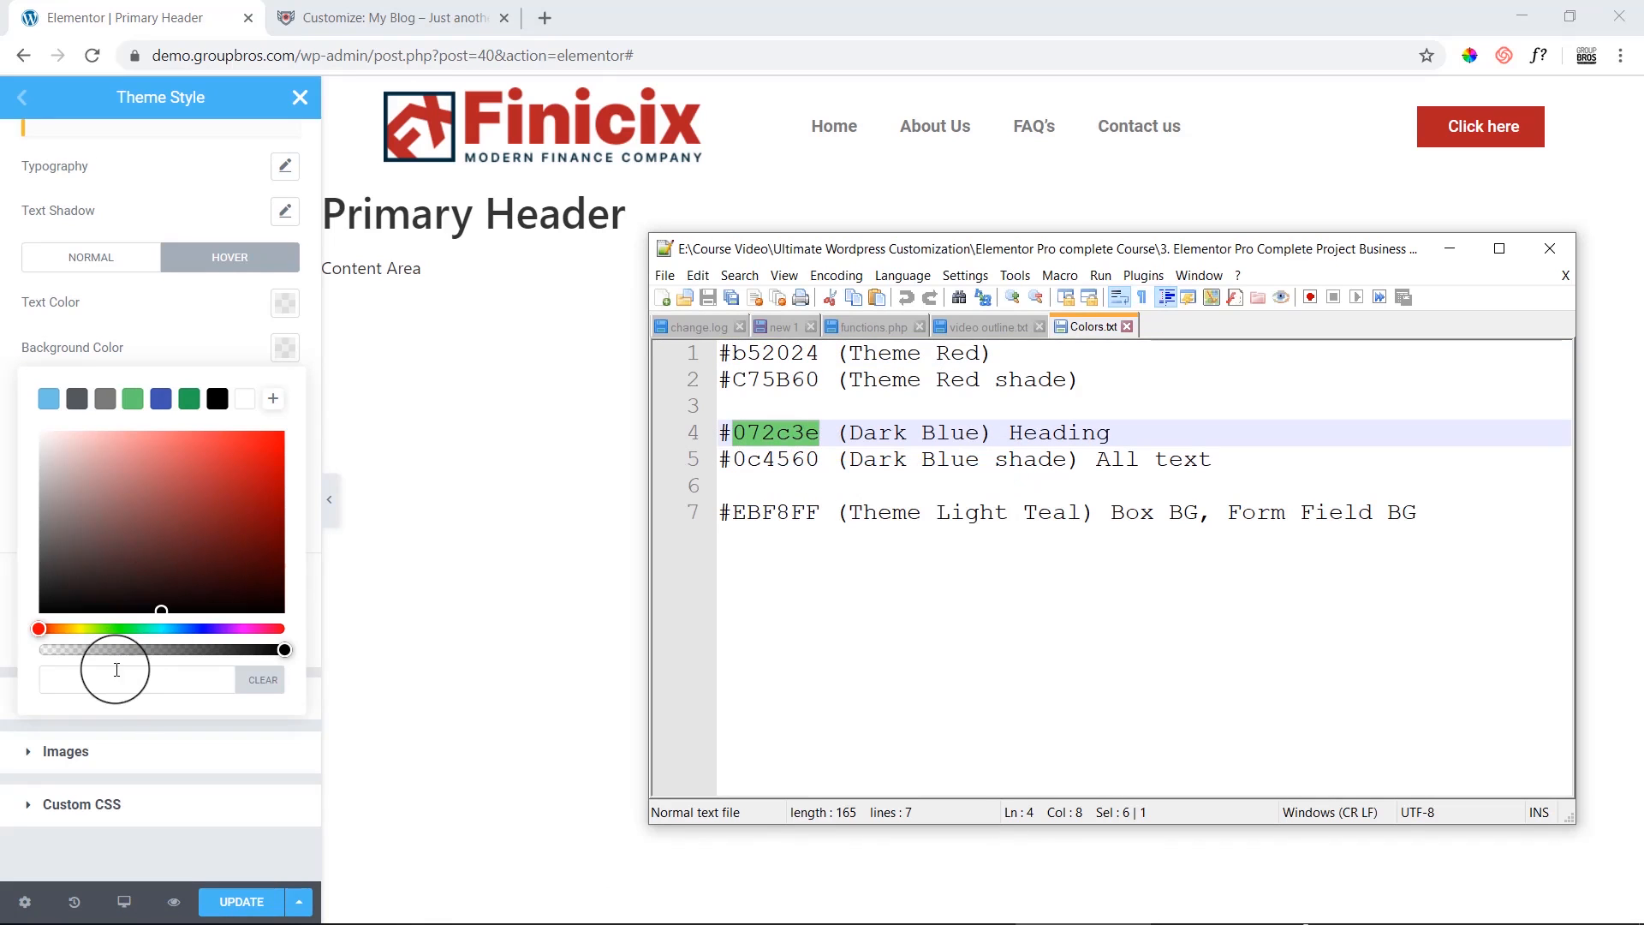
pyautogui.rightClick(121, 671)
pyautogui.click(186, 500)
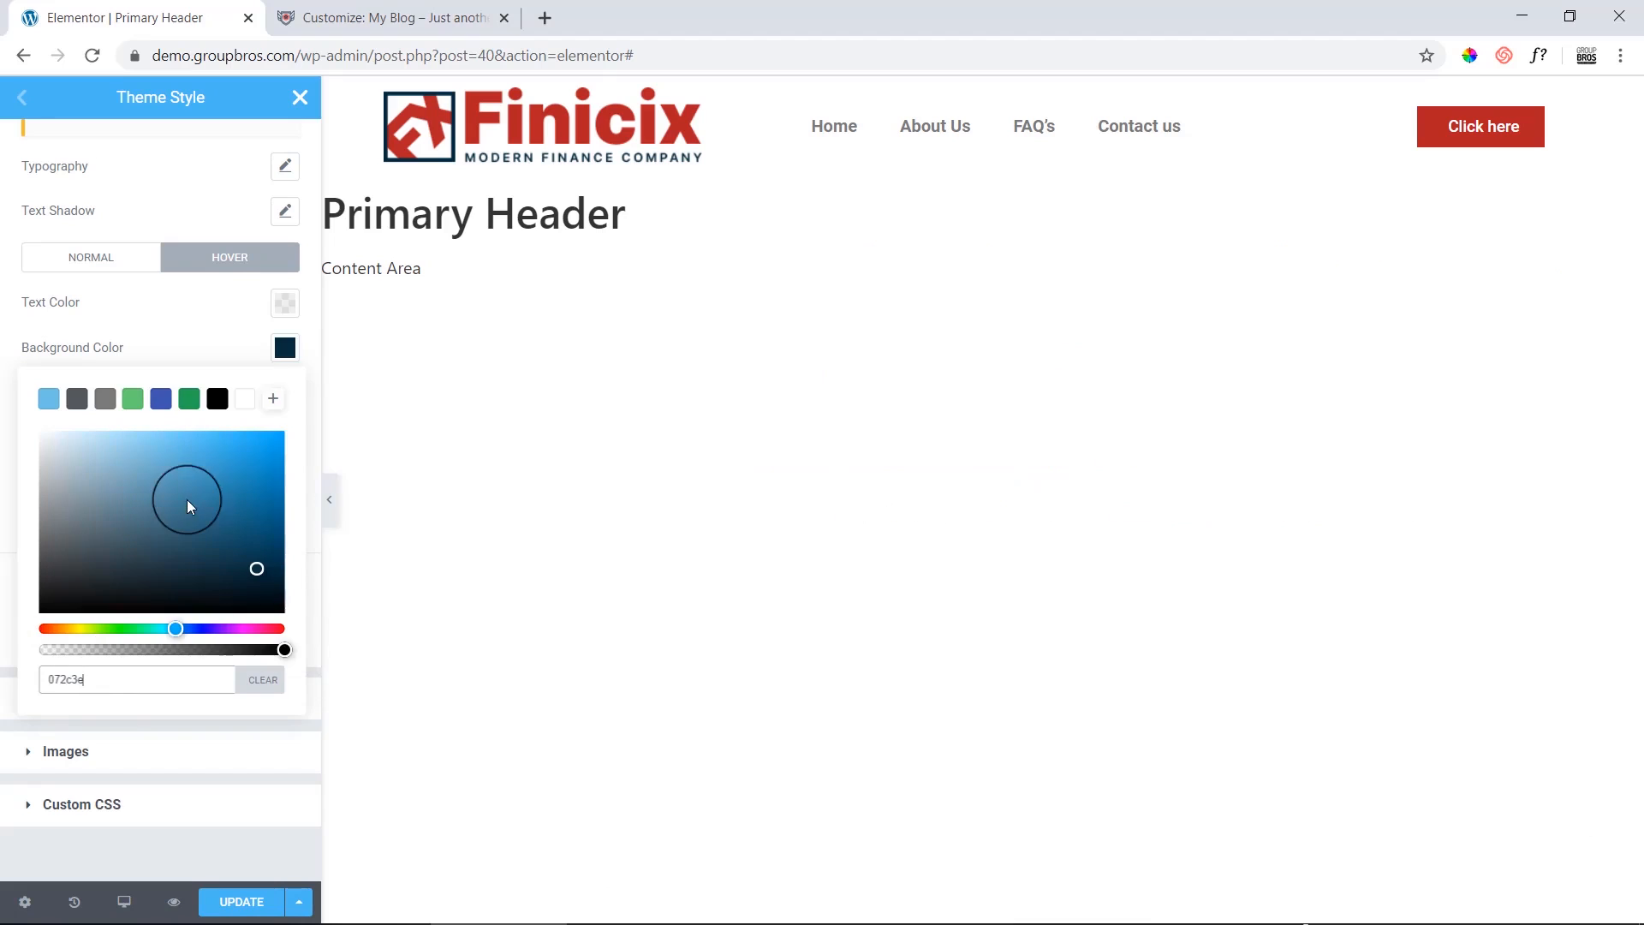
pyautogui.click(293, 355)
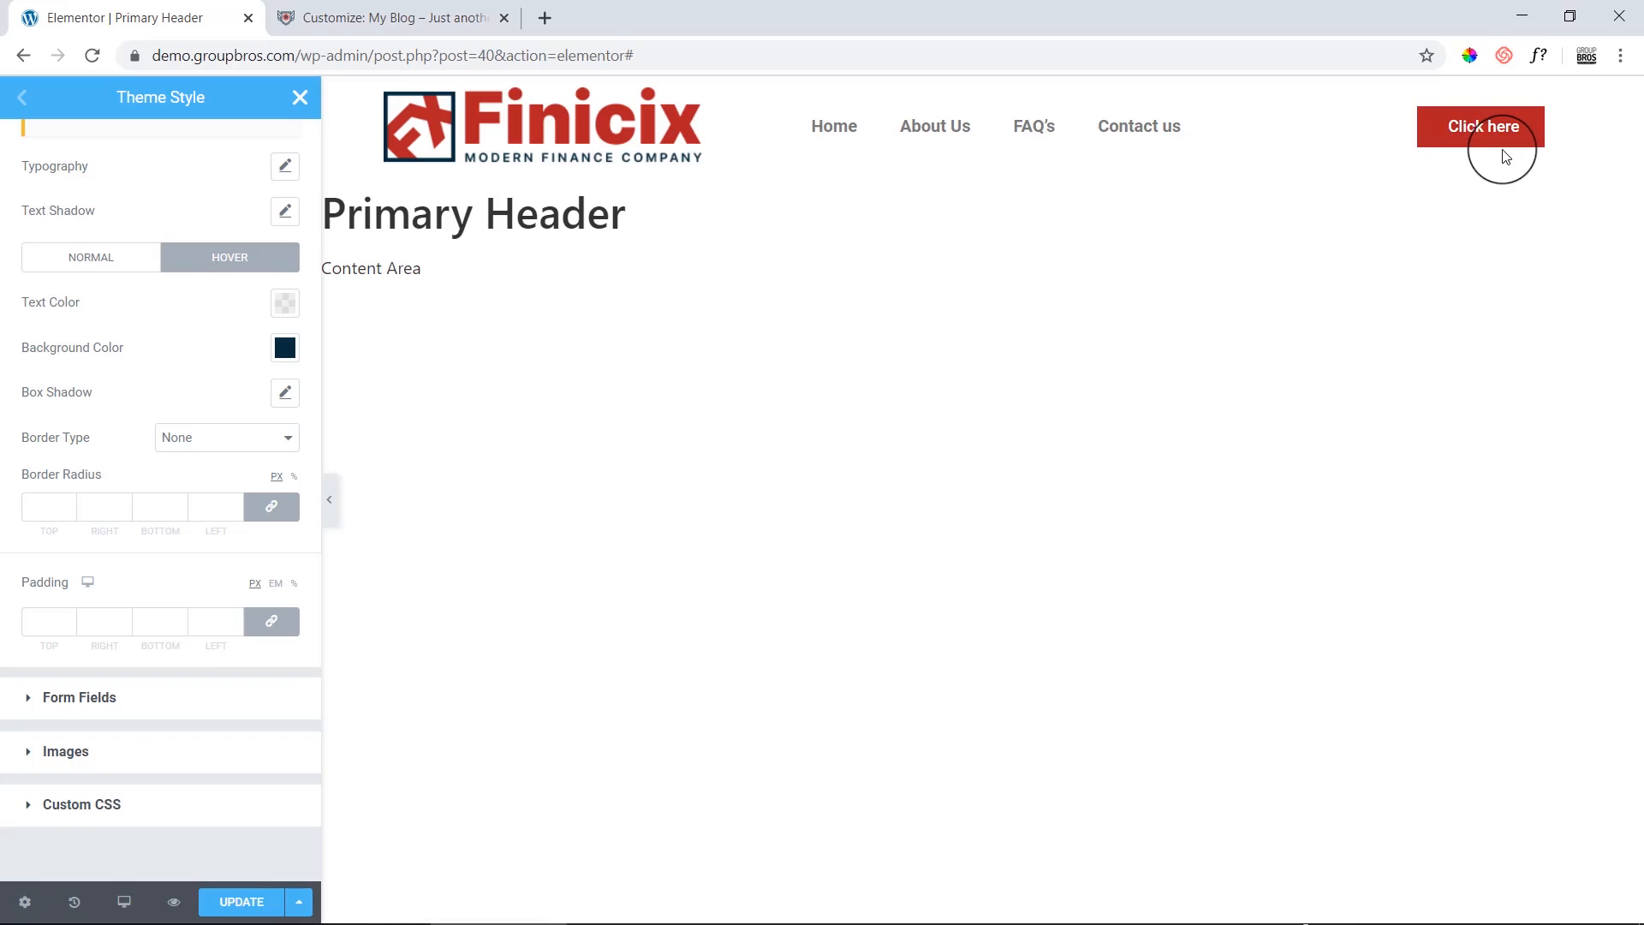
# Look over the button style options and reopen the Typography section of the Theme Style.
pyautogui.scroll(-1, 180, 454)
pyautogui.scroll(3, 183, 463)
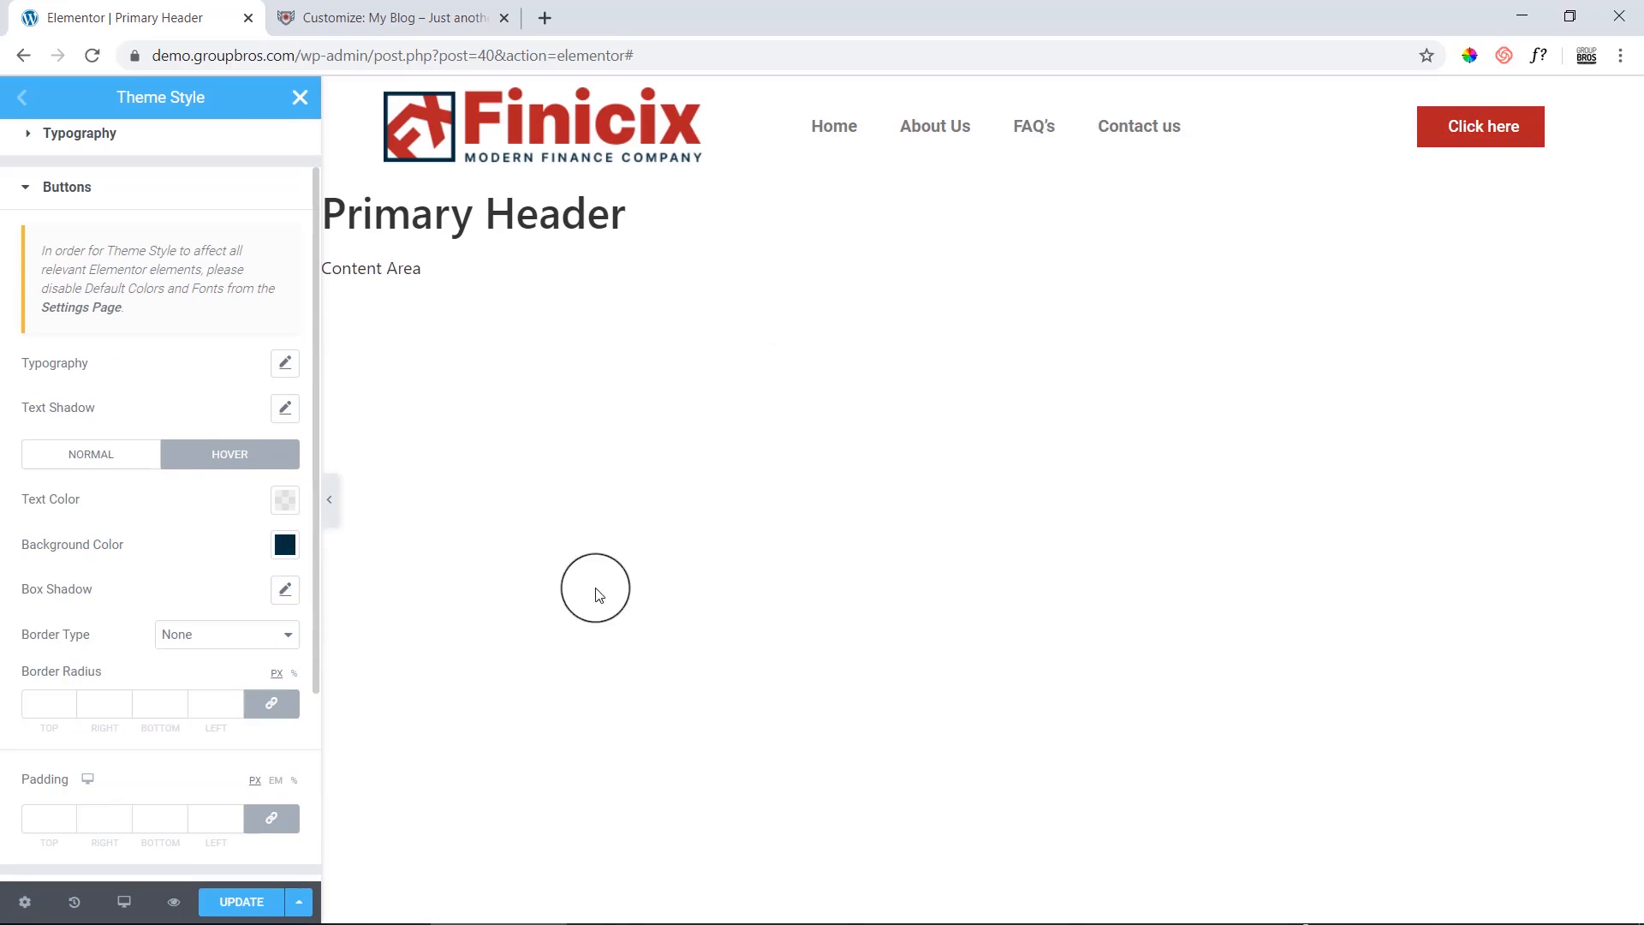
pyautogui.scroll(1, 123, 552)
pyautogui.scroll(-4, 122, 552)
pyautogui.scroll(3, 123, 552)
pyautogui.scroll(1, 125, 551)
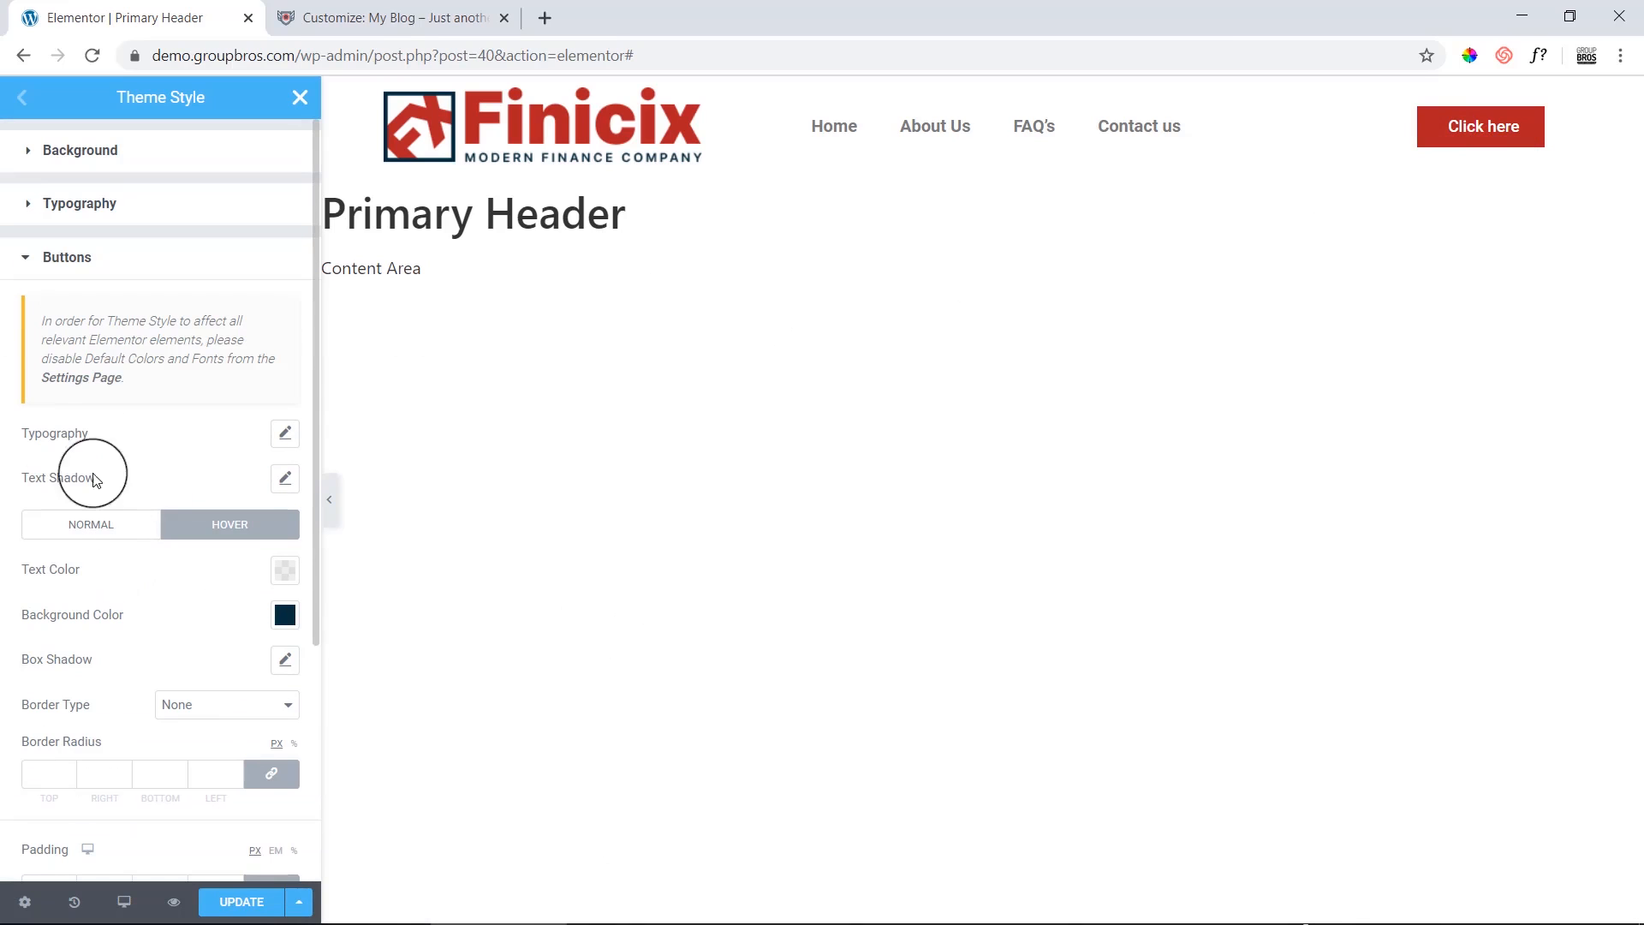
pyautogui.scroll(-2, 137, 565)
pyautogui.scroll(2, 103, 558)
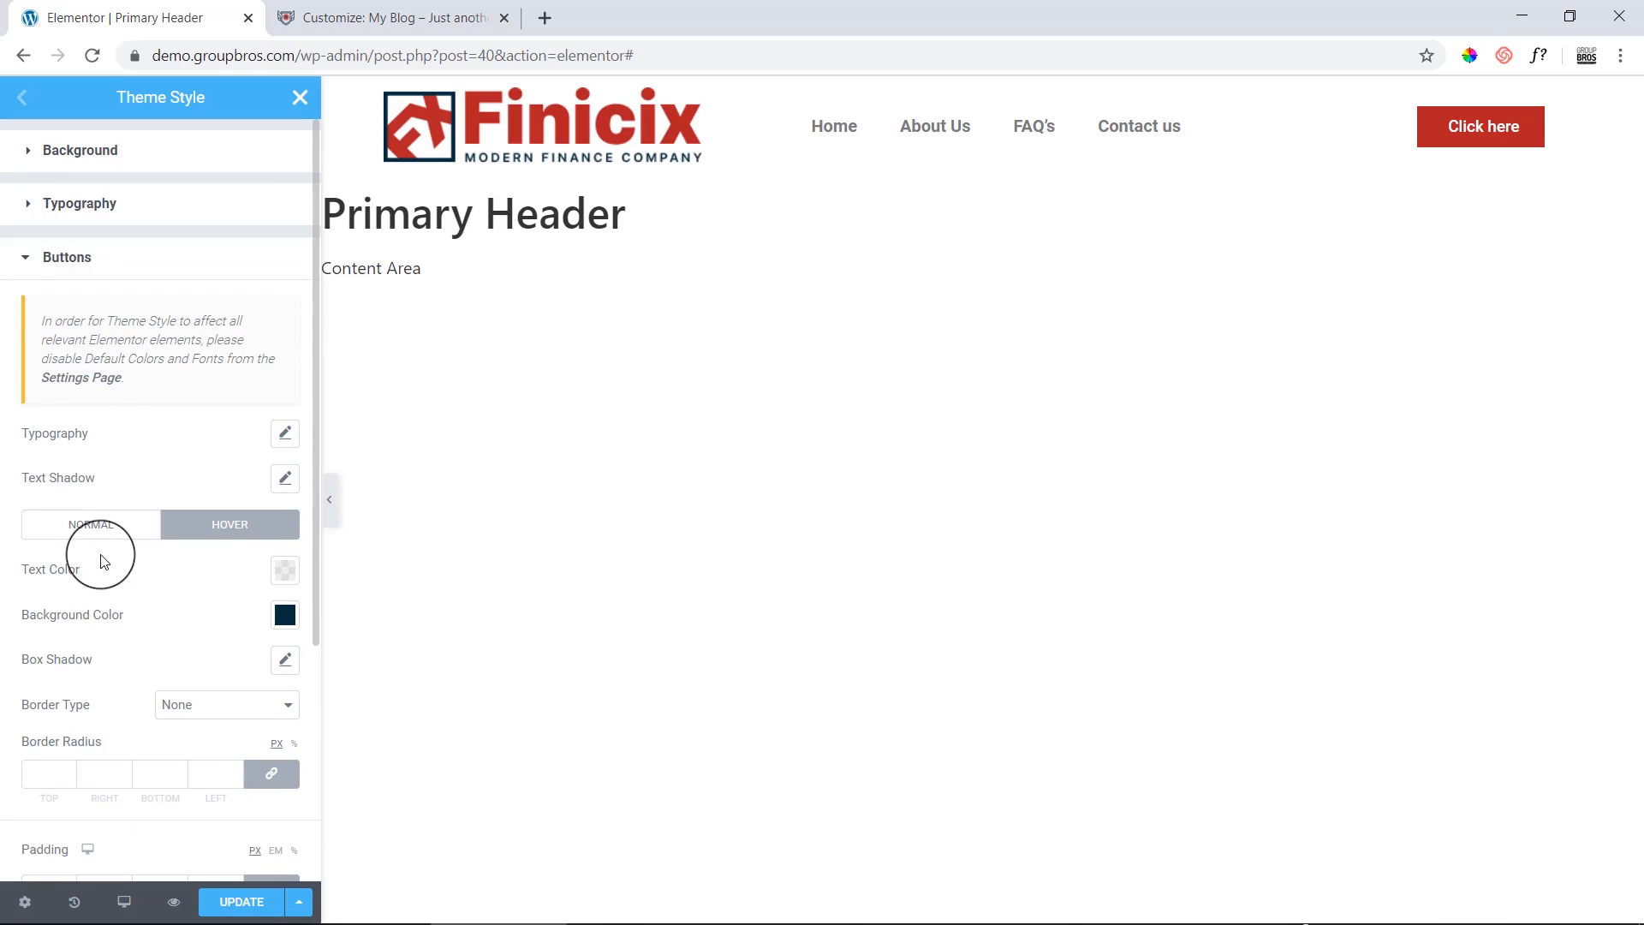
pyautogui.click(31, 209)
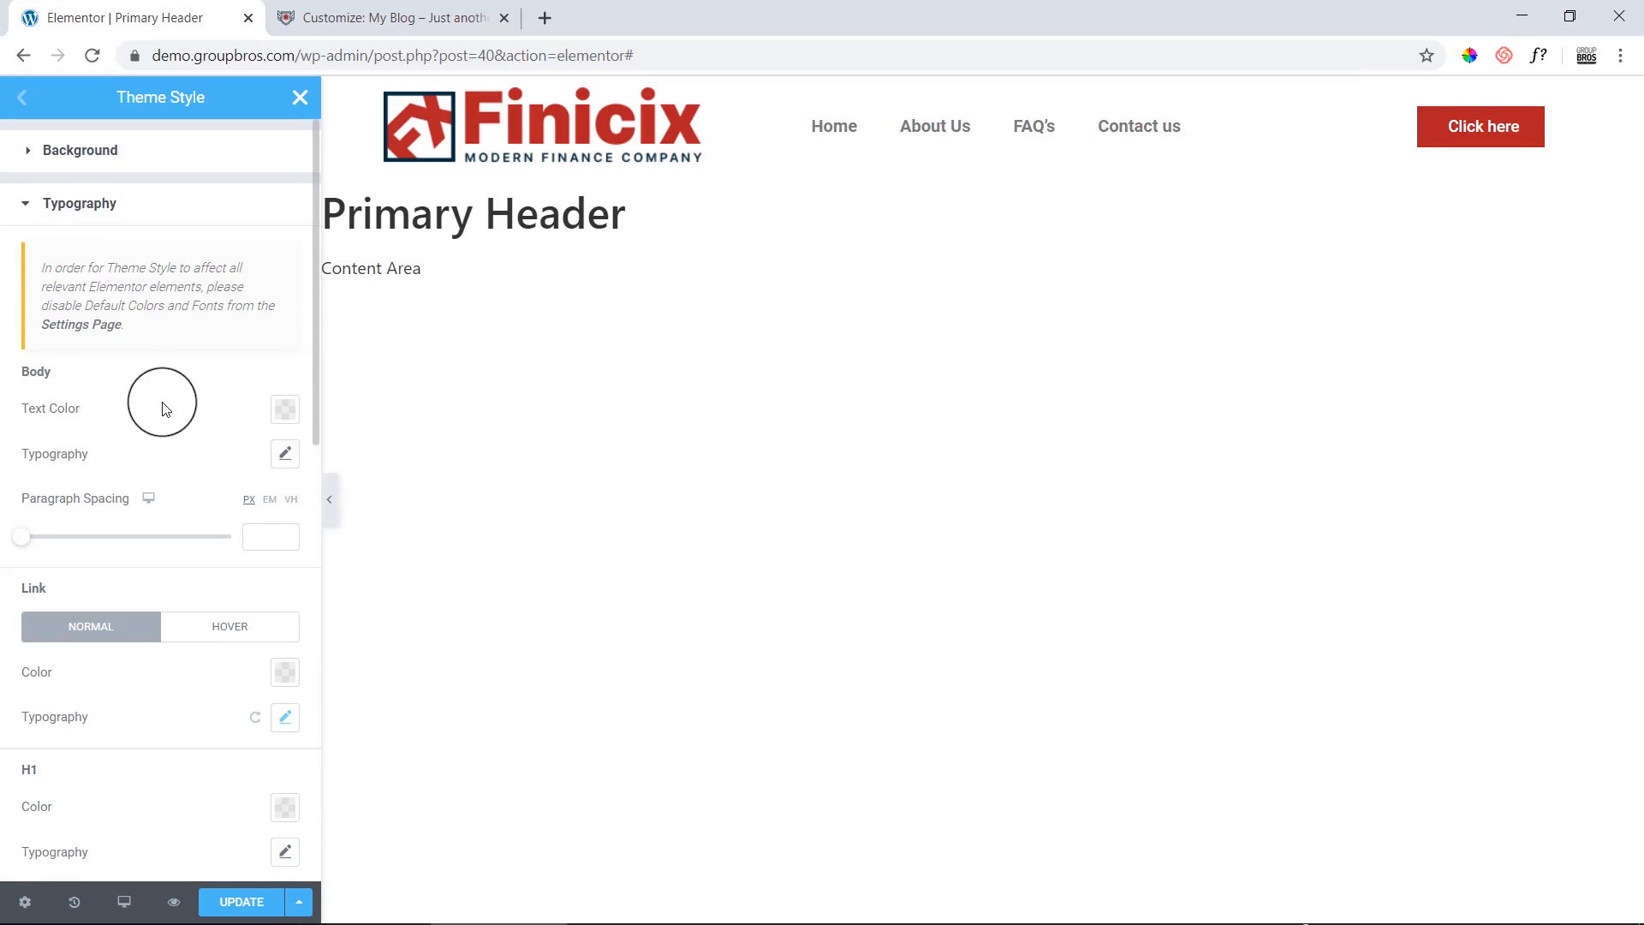
# Switch to Adobe XD and copy the fill hex code #072C3E of the heading "The Largest Business Expert".
pyautogui.scroll(-2, 163, 411)
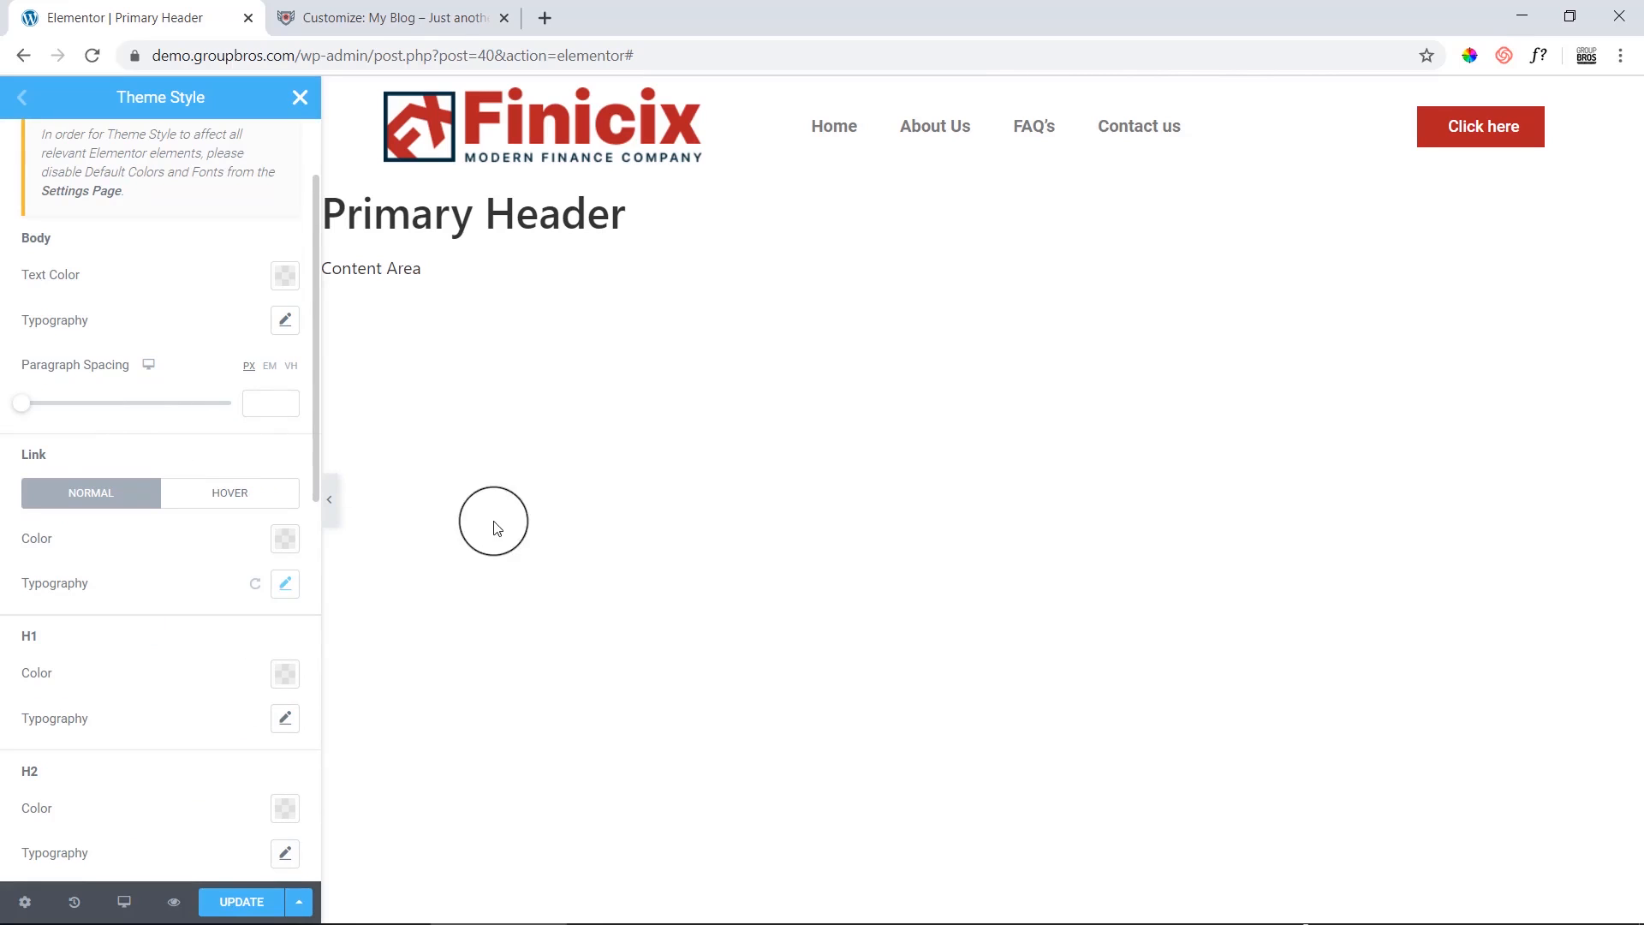
pyautogui.click(351, 908)
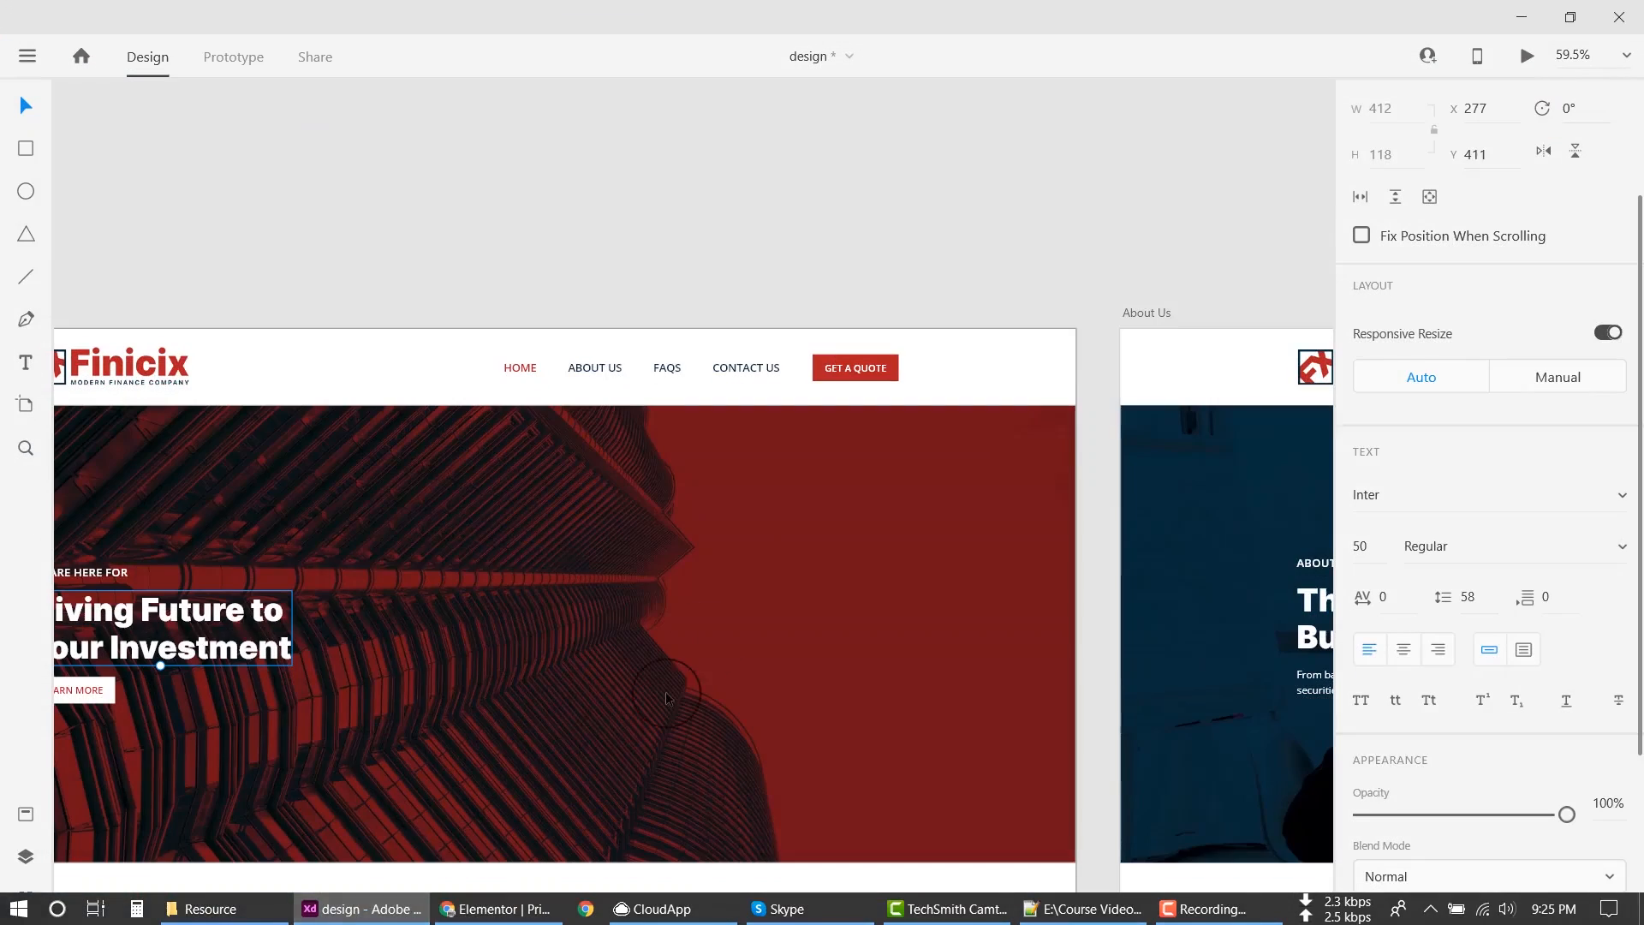
pyautogui.scroll(-8, 677, 480)
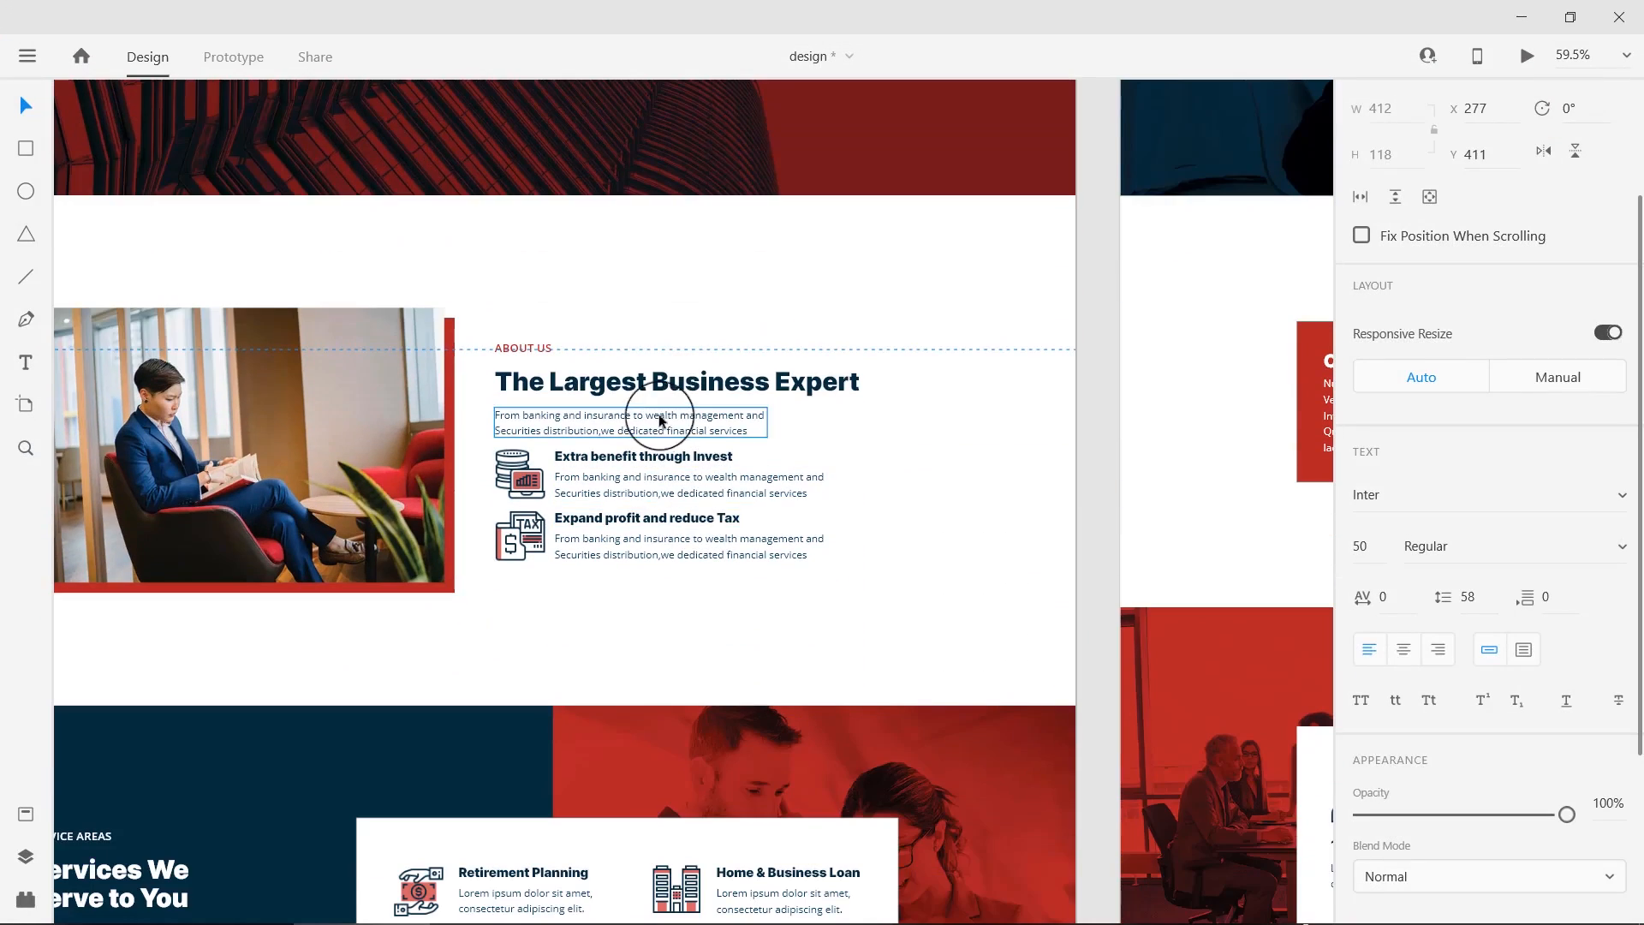
pyautogui.scroll(6, 726, 249)
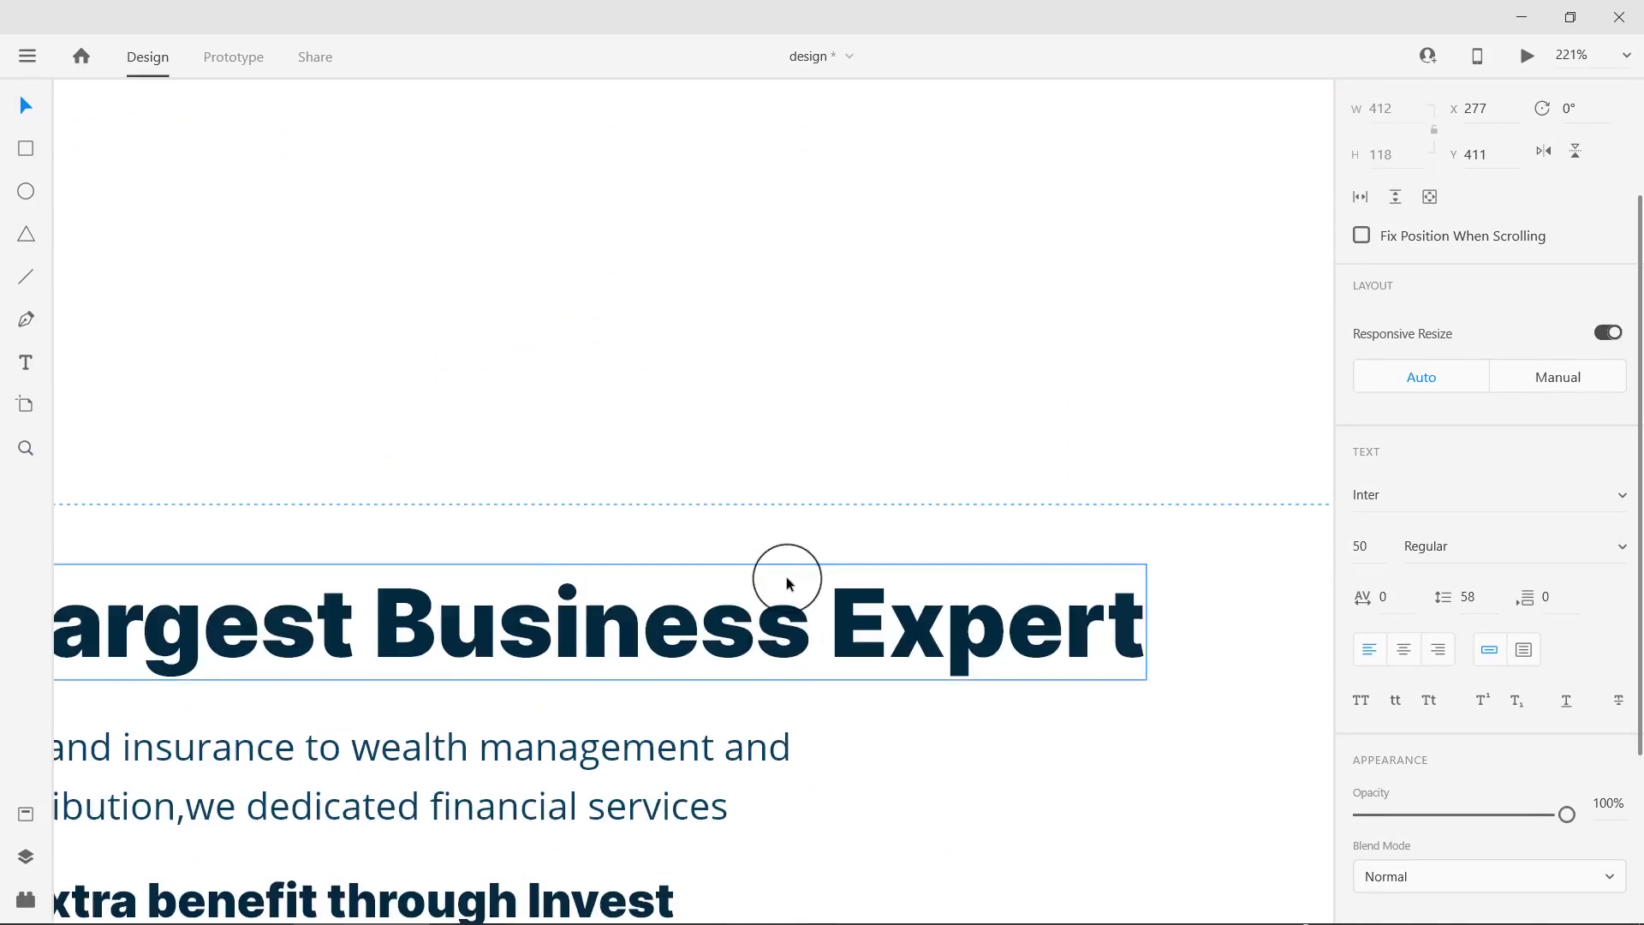
pyautogui.scroll(-4, 788, 582)
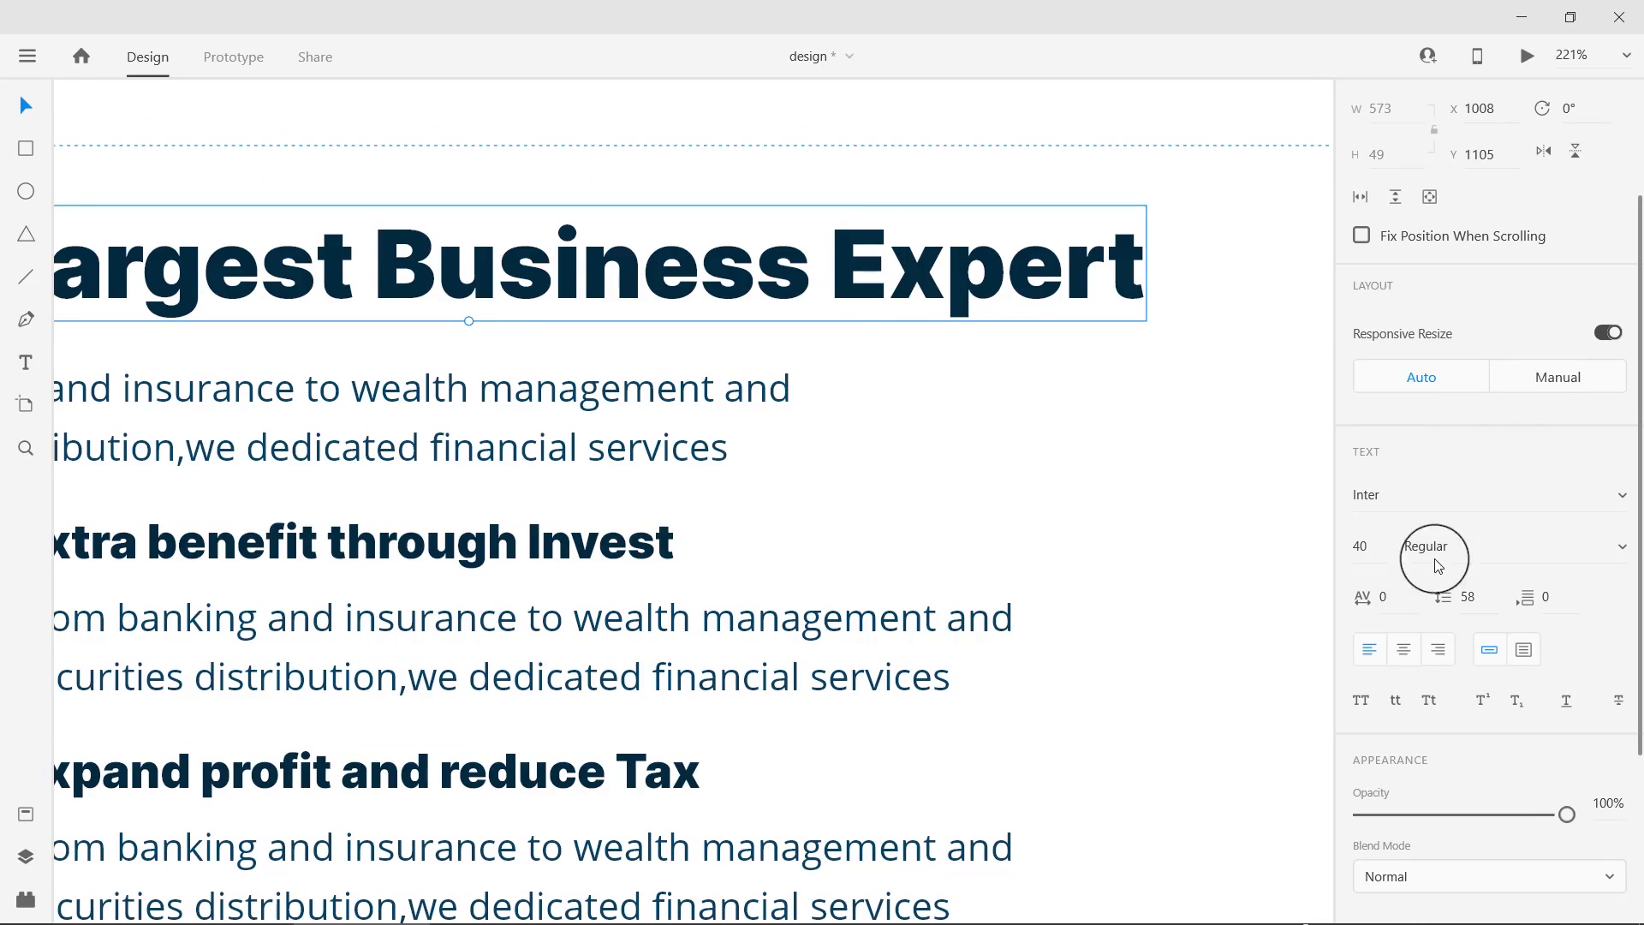
pyautogui.scroll(-3, 1438, 565)
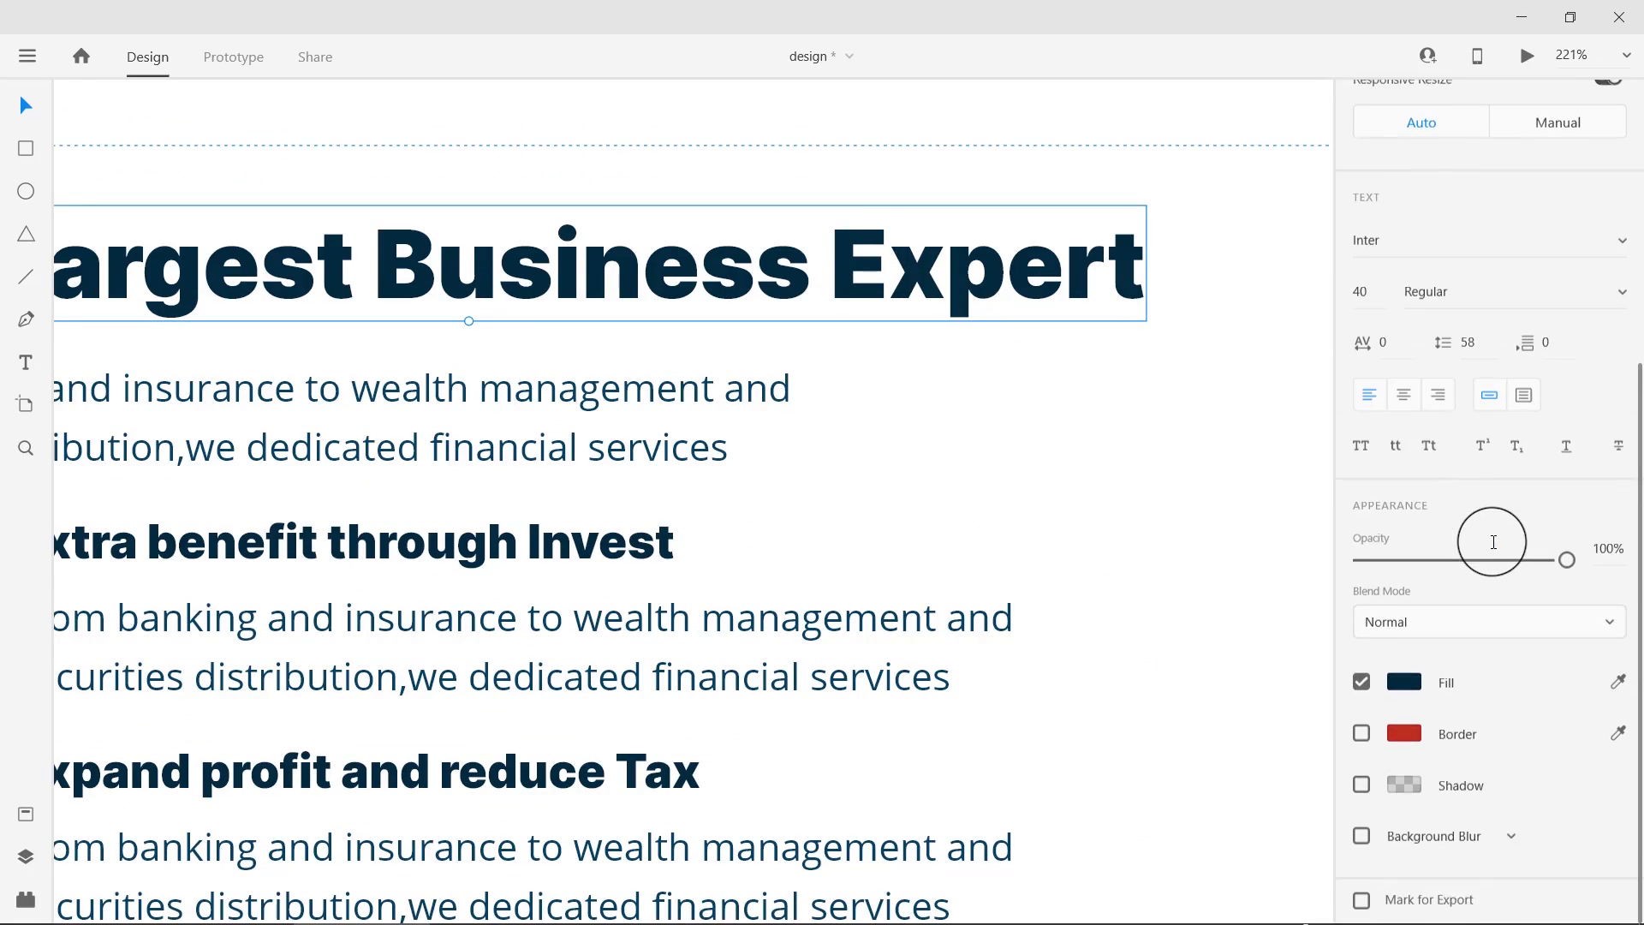
pyautogui.click(1400, 685)
pyautogui.rightClick(1179, 735)
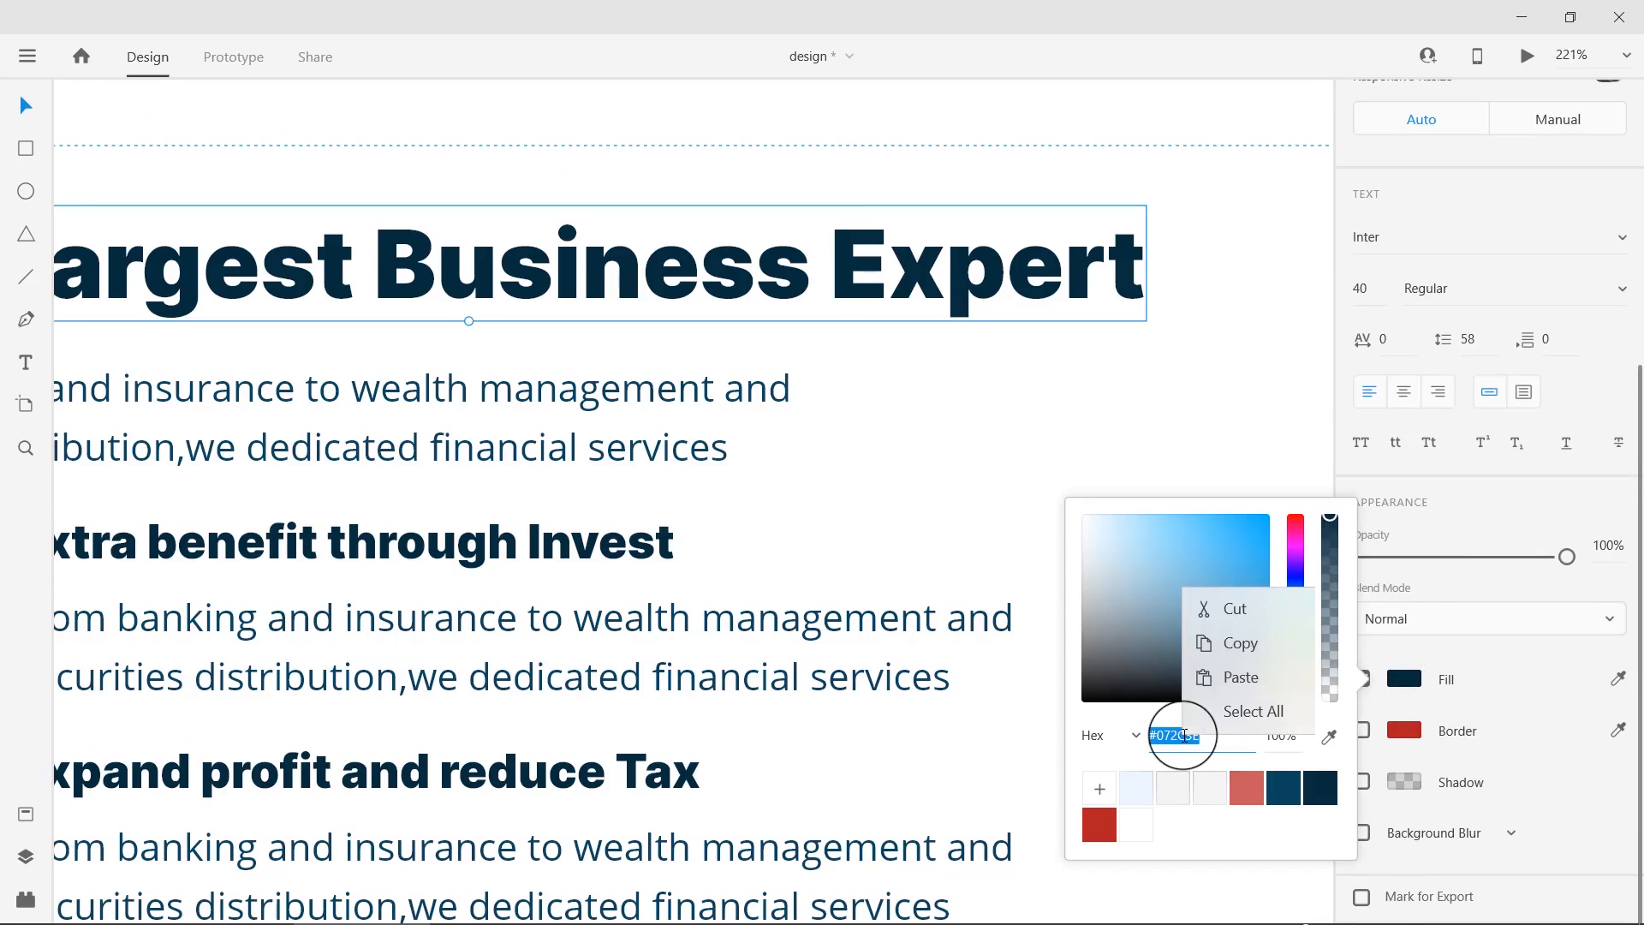
pyautogui.click(1239, 644)
# Return to Elementor and set the H1 and H2 heading colors to the copied #072C3E.
pyautogui.moveTo(293, 923)
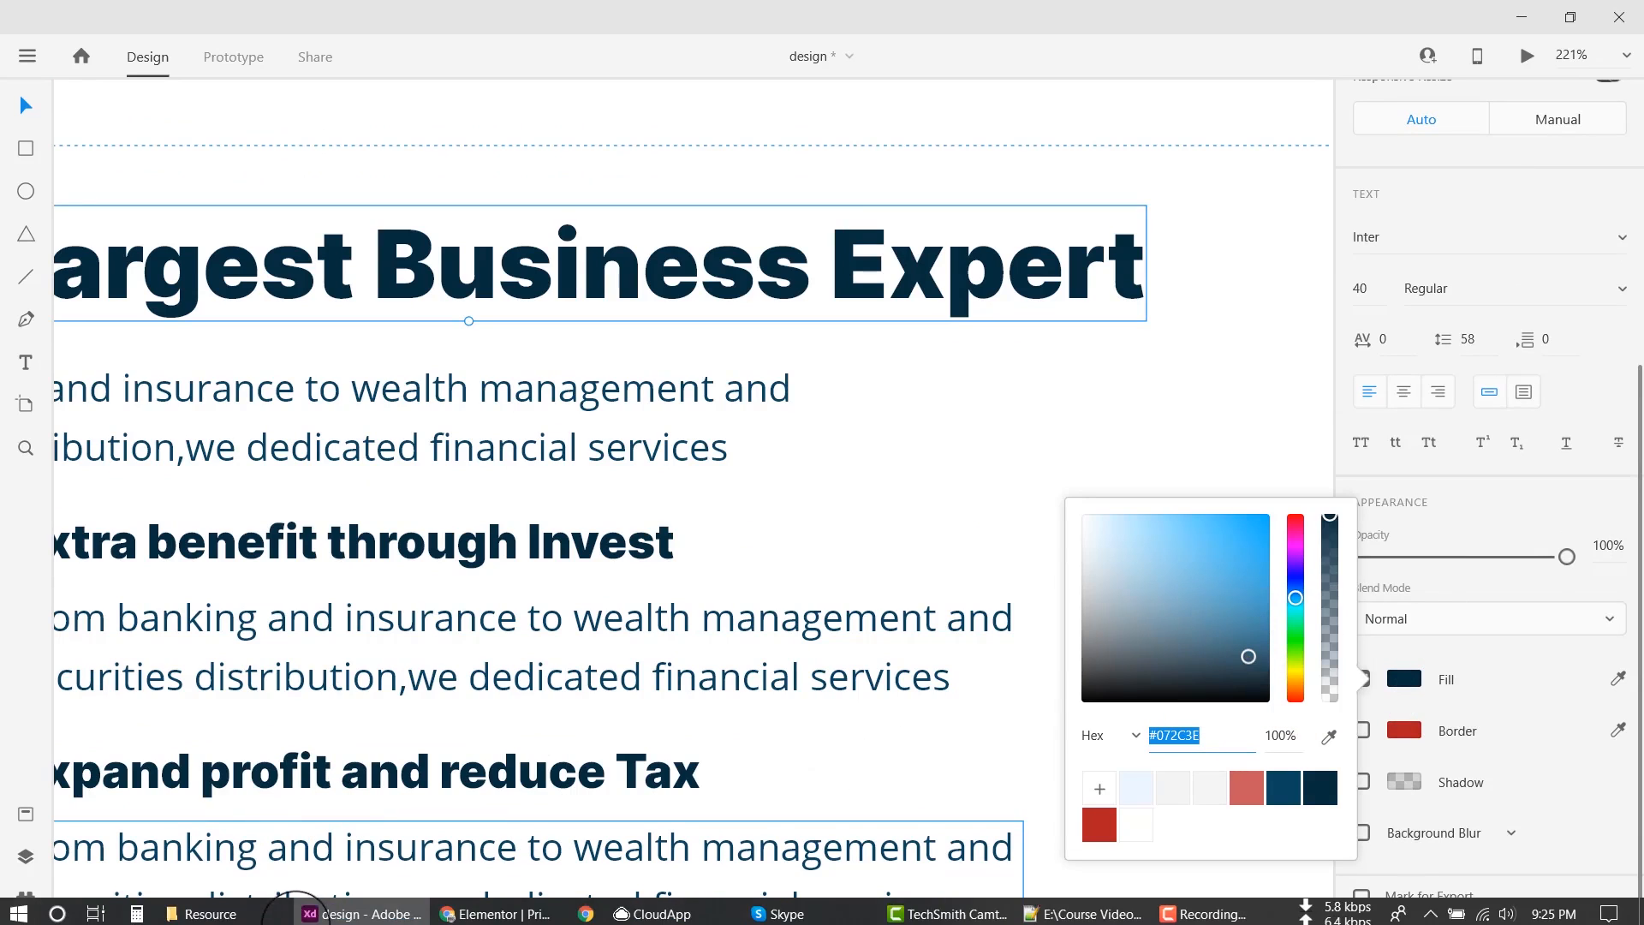
pyautogui.click(495, 908)
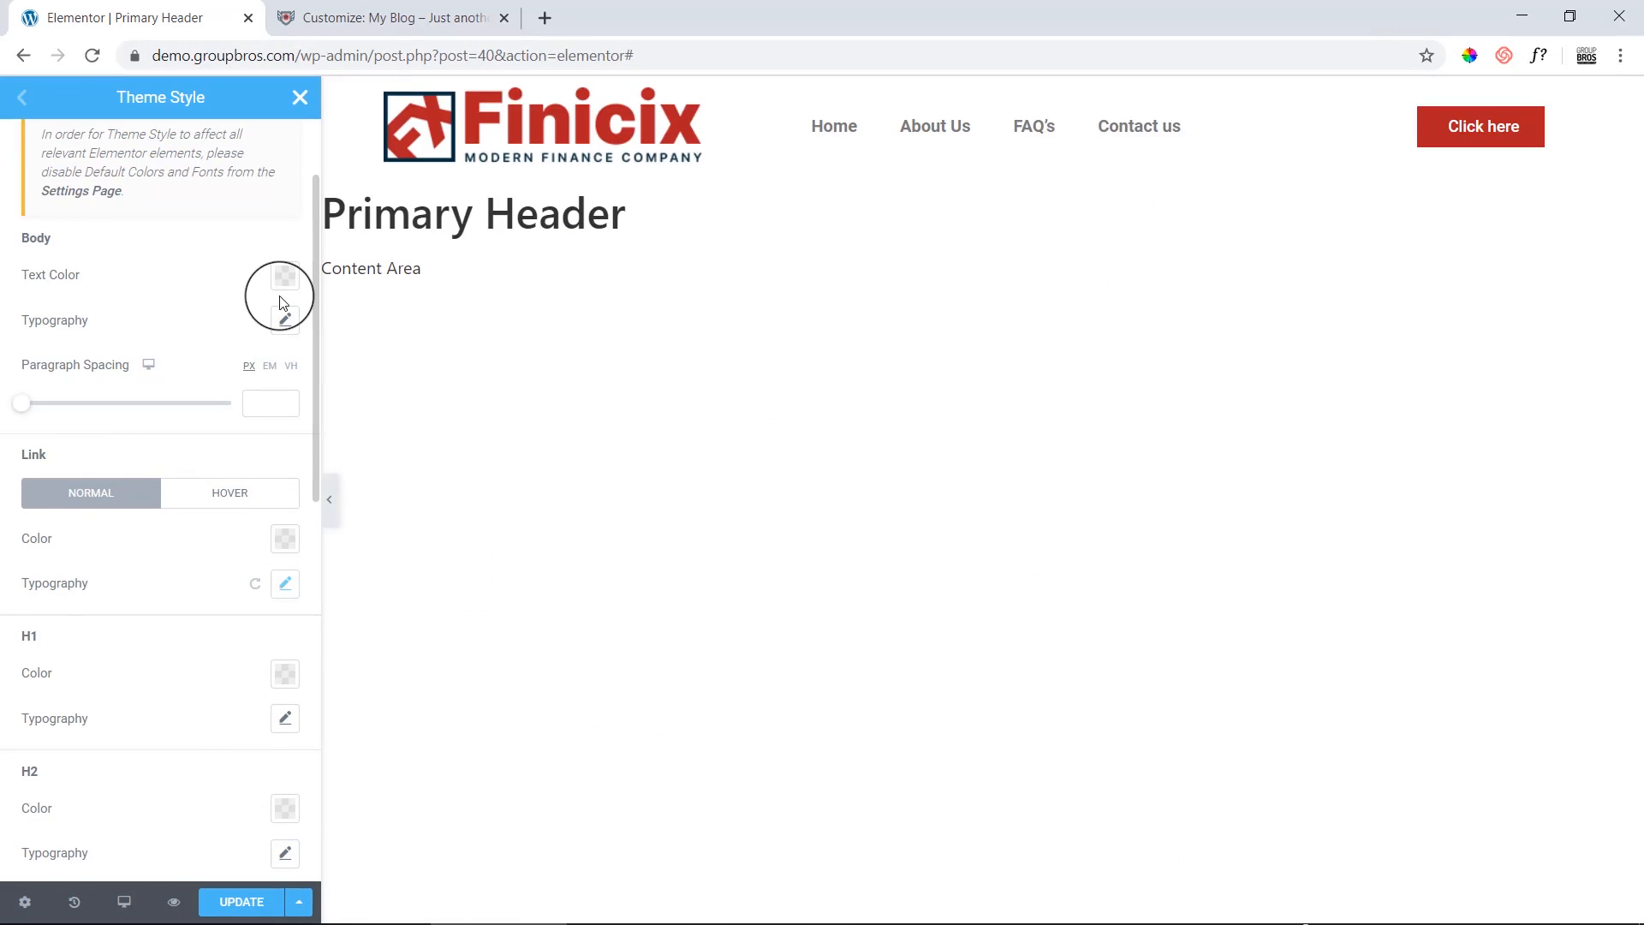
pyautogui.scroll(-5, 171, 505)
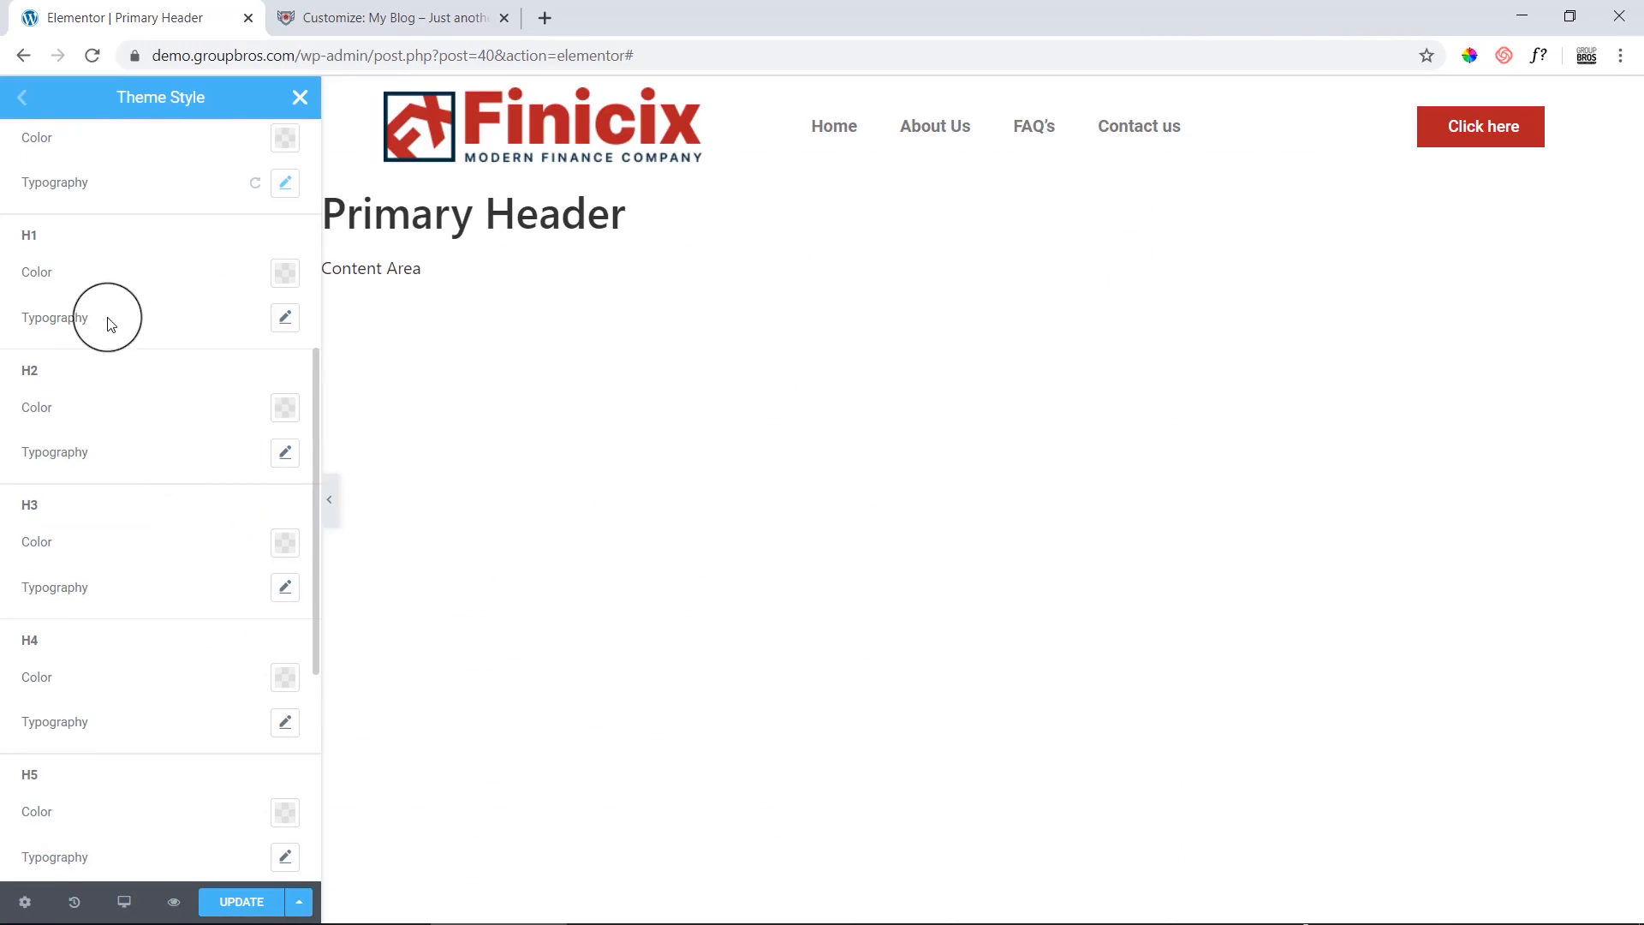
pyautogui.click(285, 273)
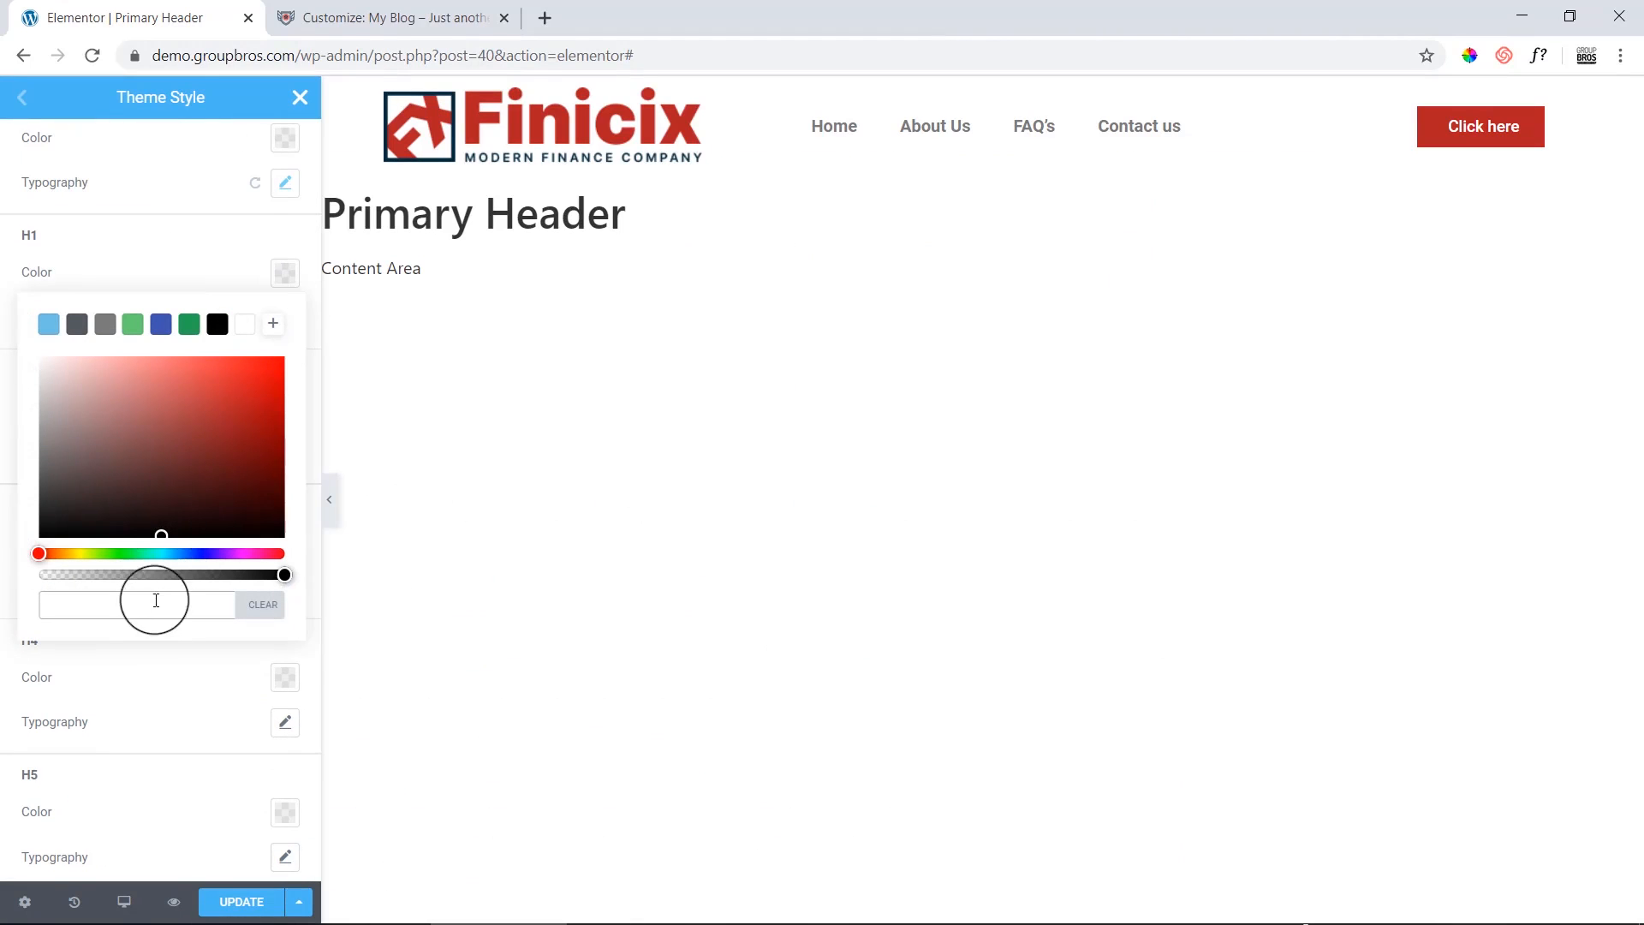
pyautogui.hotkey('ctrl', 'v')
pyautogui.click(283, 274)
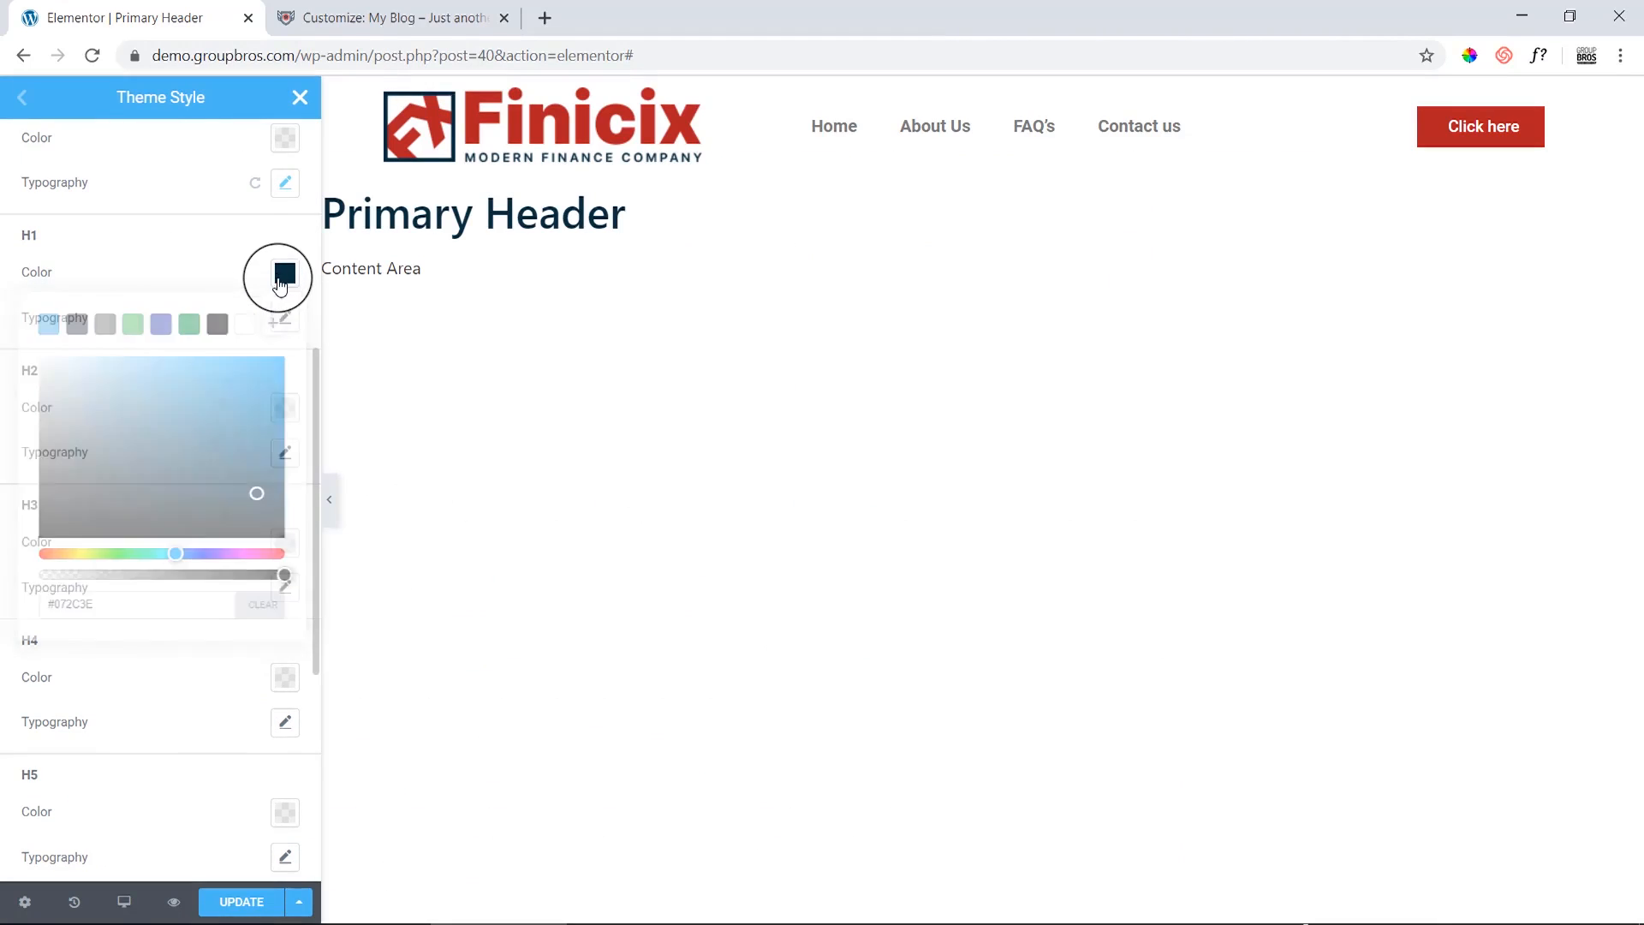
pyautogui.click(286, 408)
pyautogui.hotkey('ctrl', 'v')
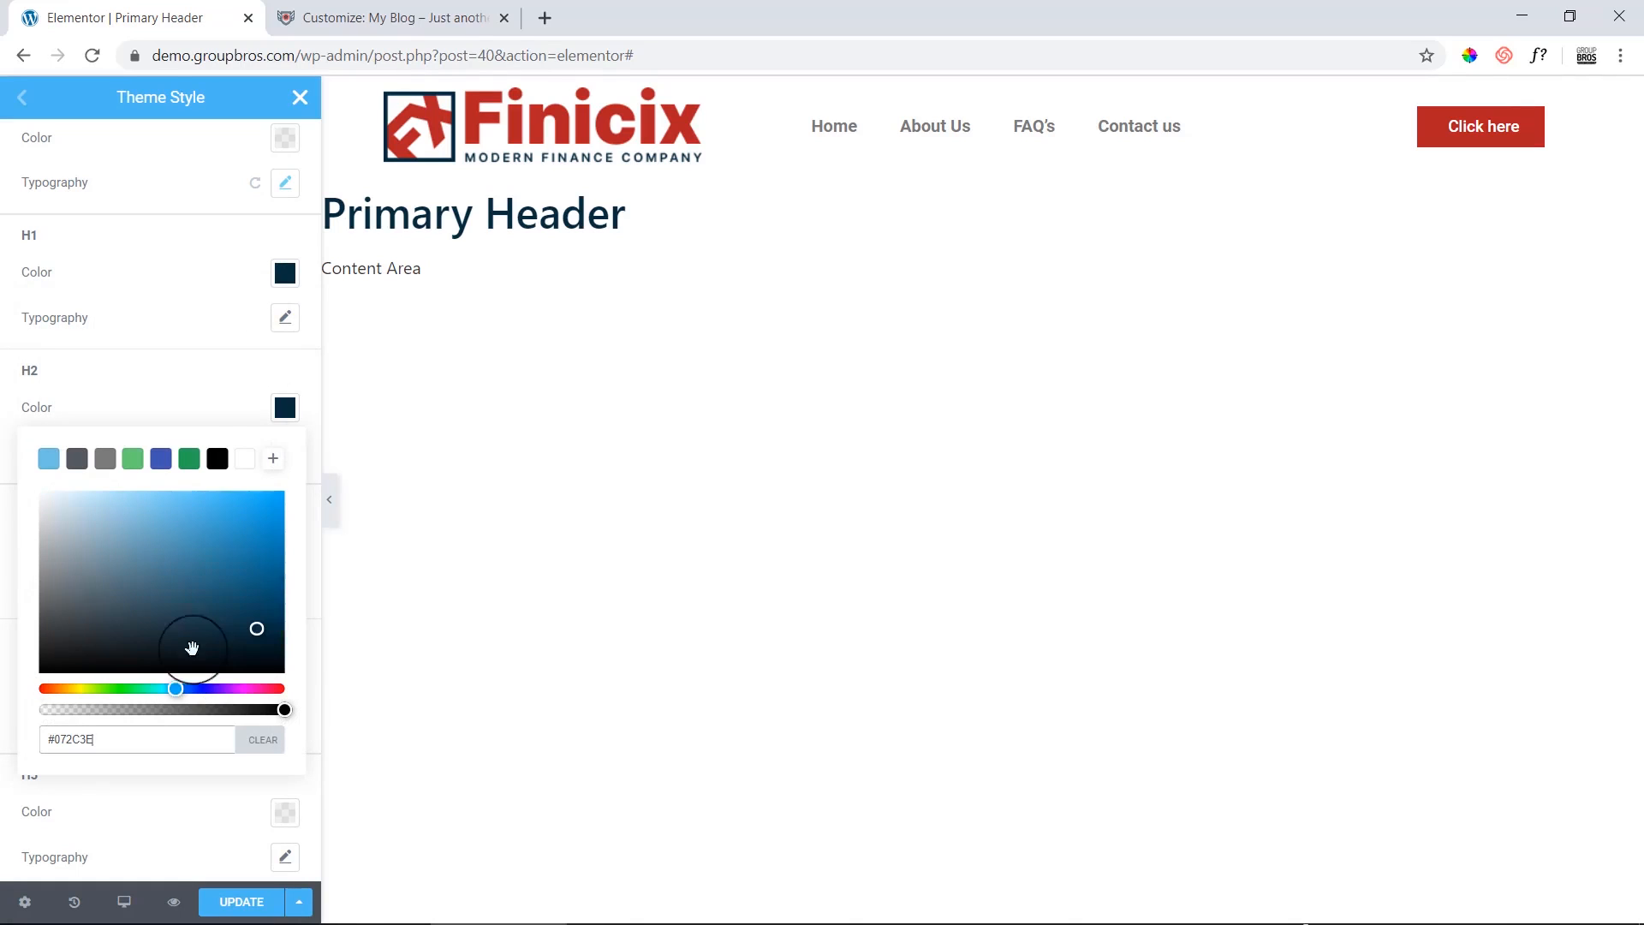
pyautogui.click(271, 414)
# Set the H3 and H4 heading colors to #072C3E.
pyautogui.scroll(-3, 295, 496)
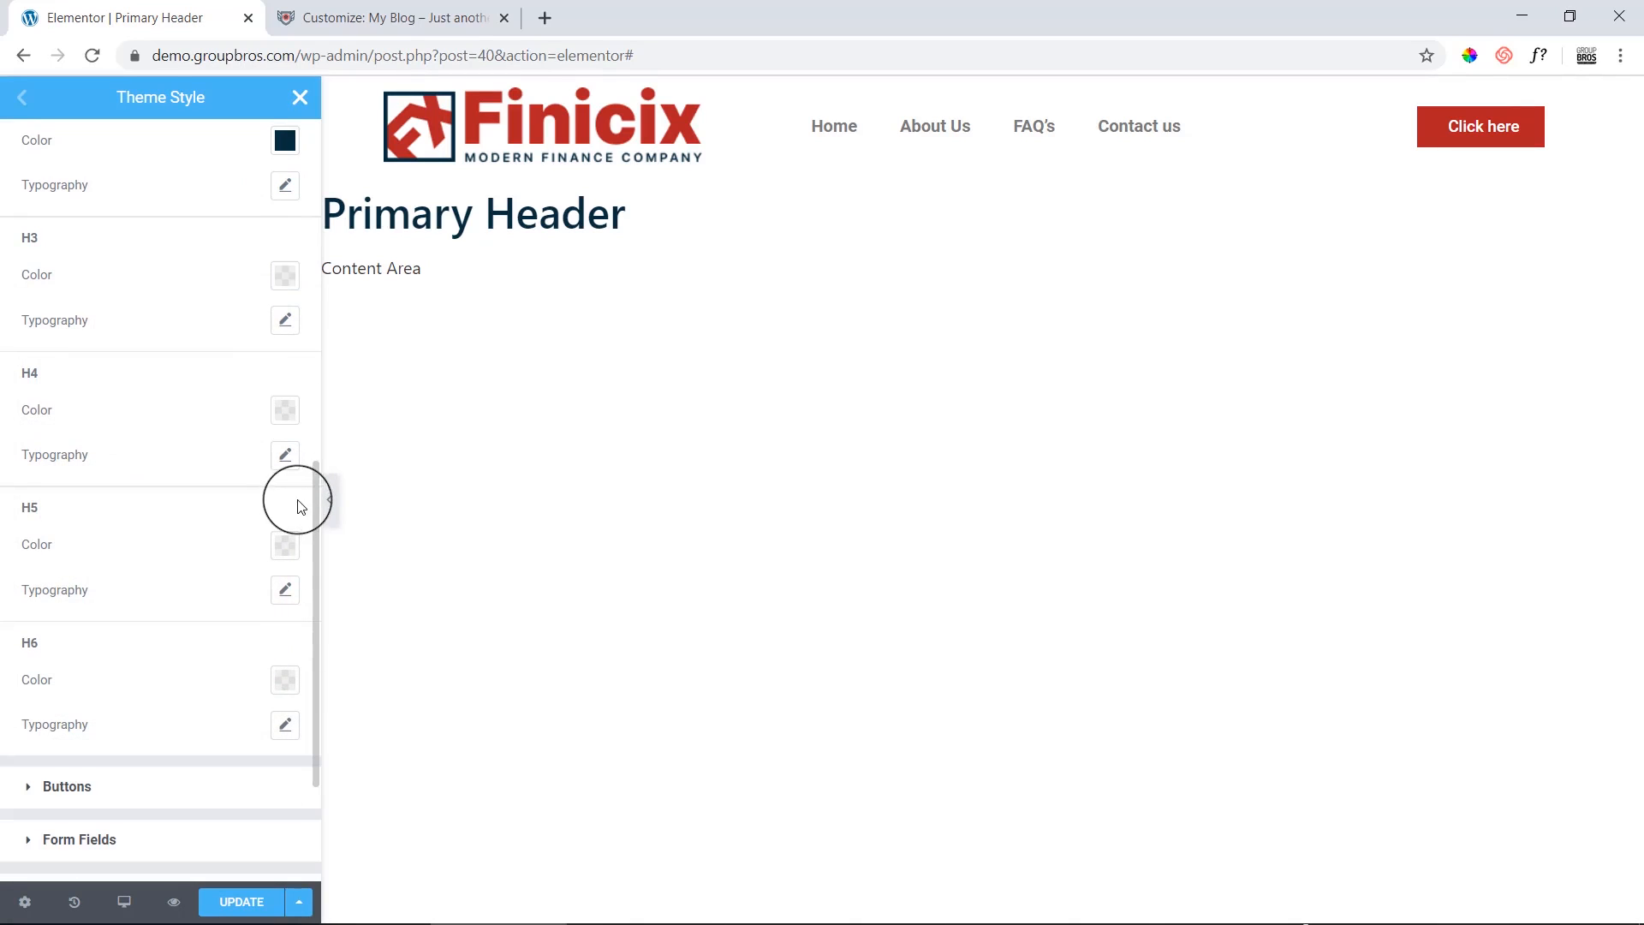
pyautogui.click(280, 282)
pyautogui.write('#072C3E')
pyautogui.click(285, 275)
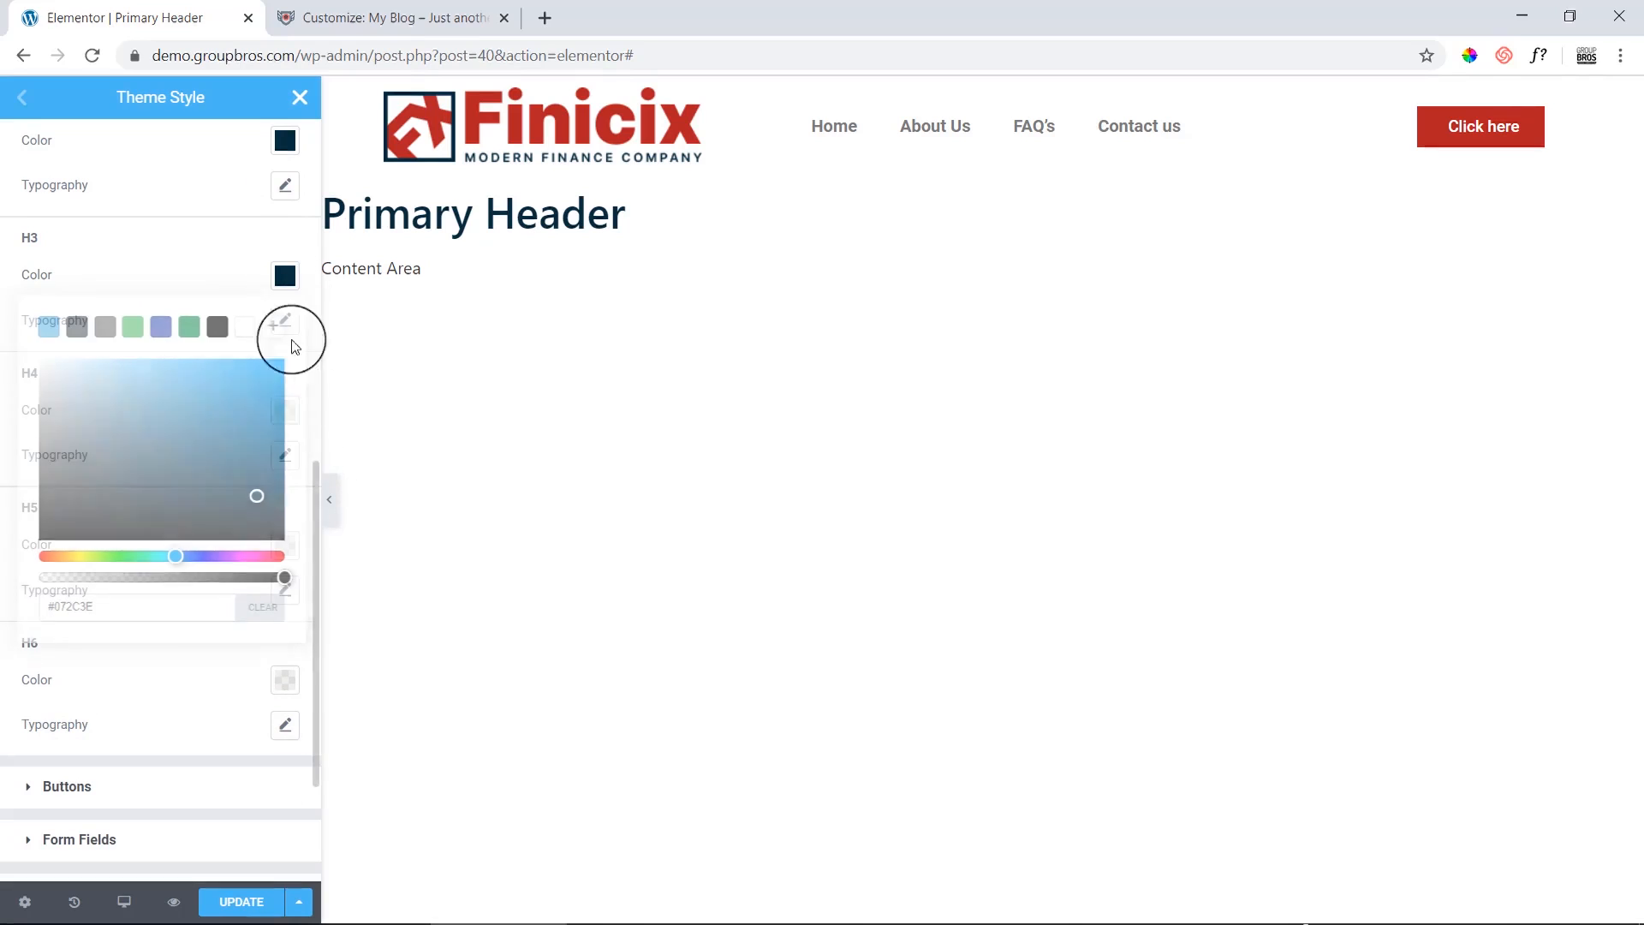
pyautogui.click(288, 417)
pyautogui.write('#072C3E')
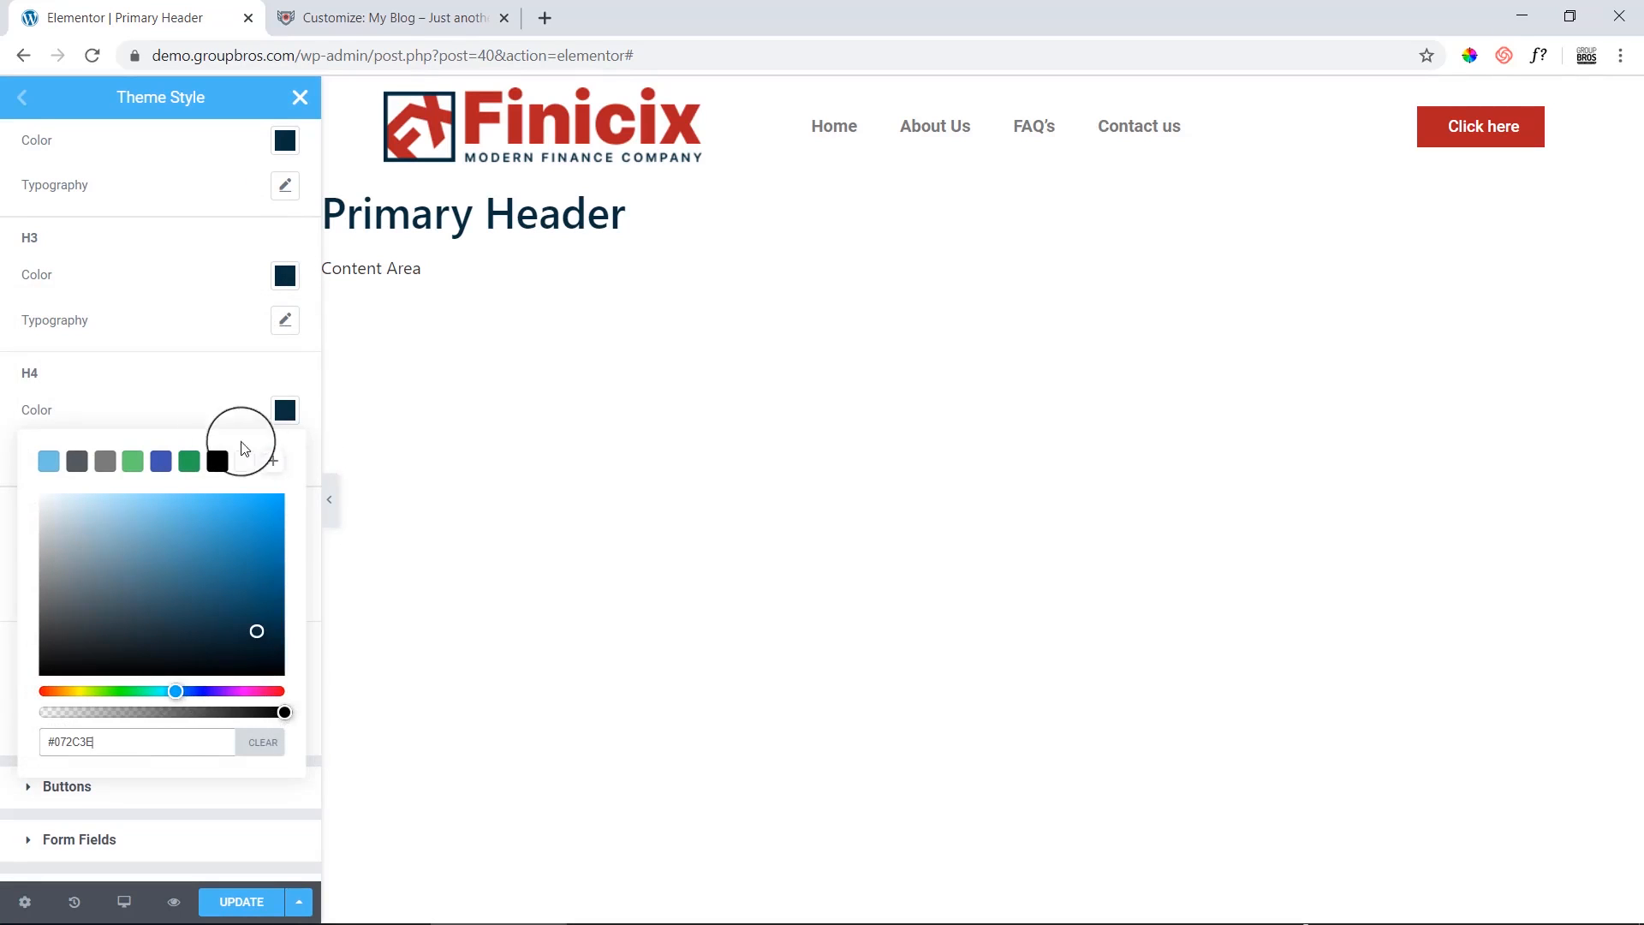
pyautogui.click(222, 400)
# Set the H5 and H6 heading colors to #072C3E.
pyautogui.click(285, 545)
pyautogui.write('#072C3E')
pyautogui.click(203, 523)
pyautogui.scroll(-3, 265, 558)
pyautogui.click(275, 477)
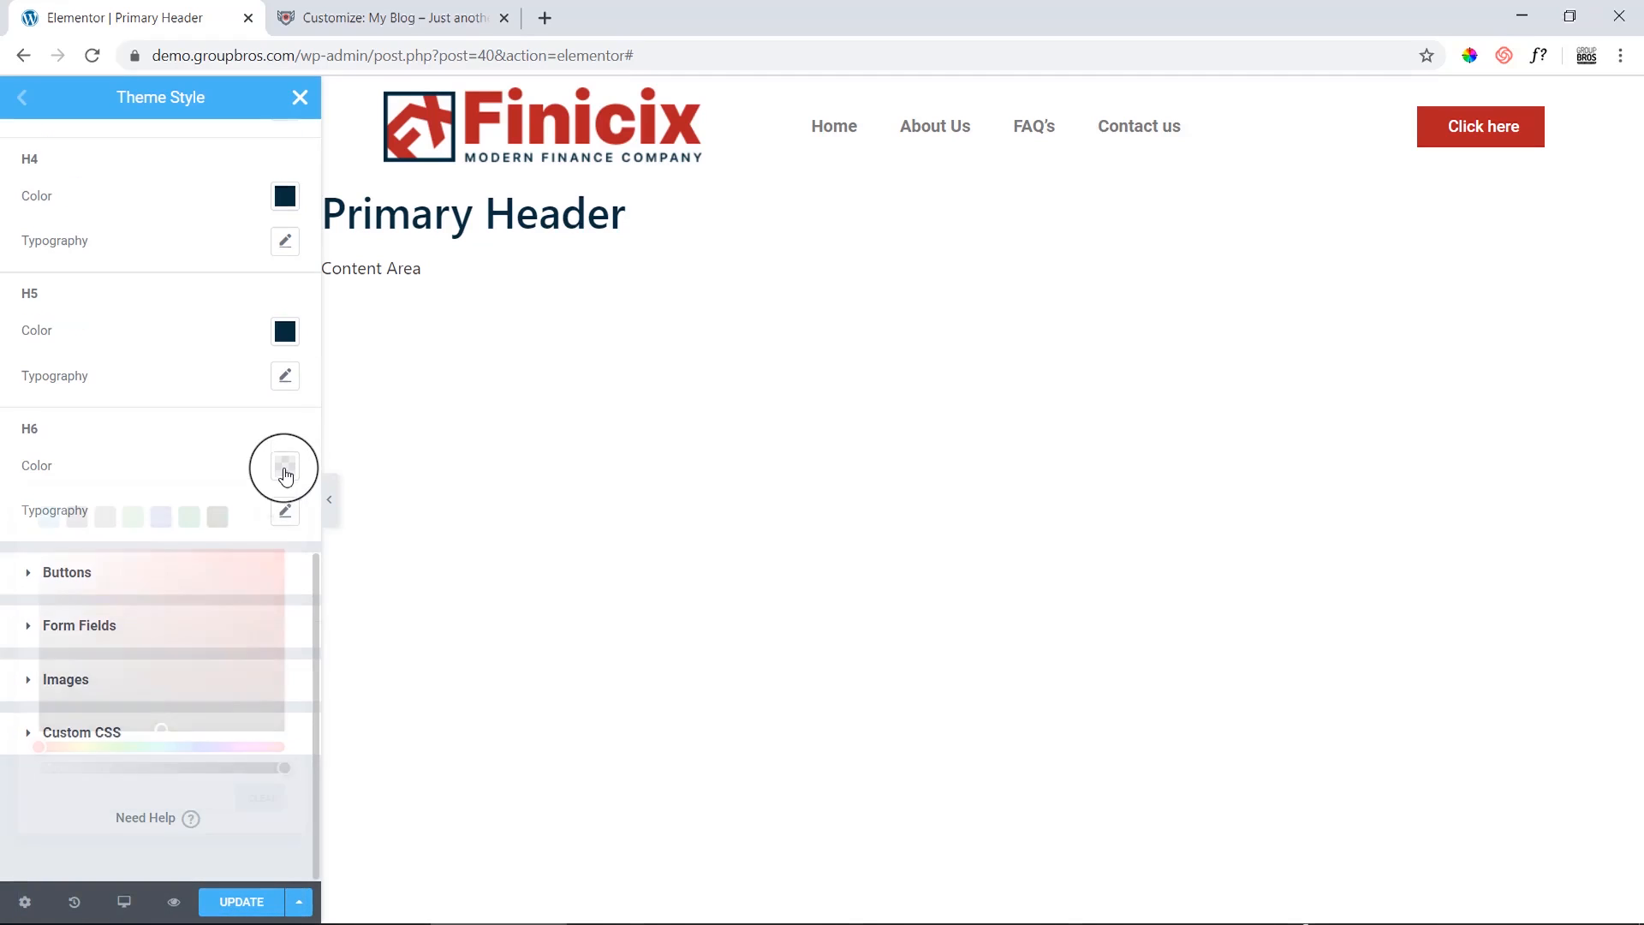
pyautogui.write('#072C3E')
pyautogui.click(224, 445)
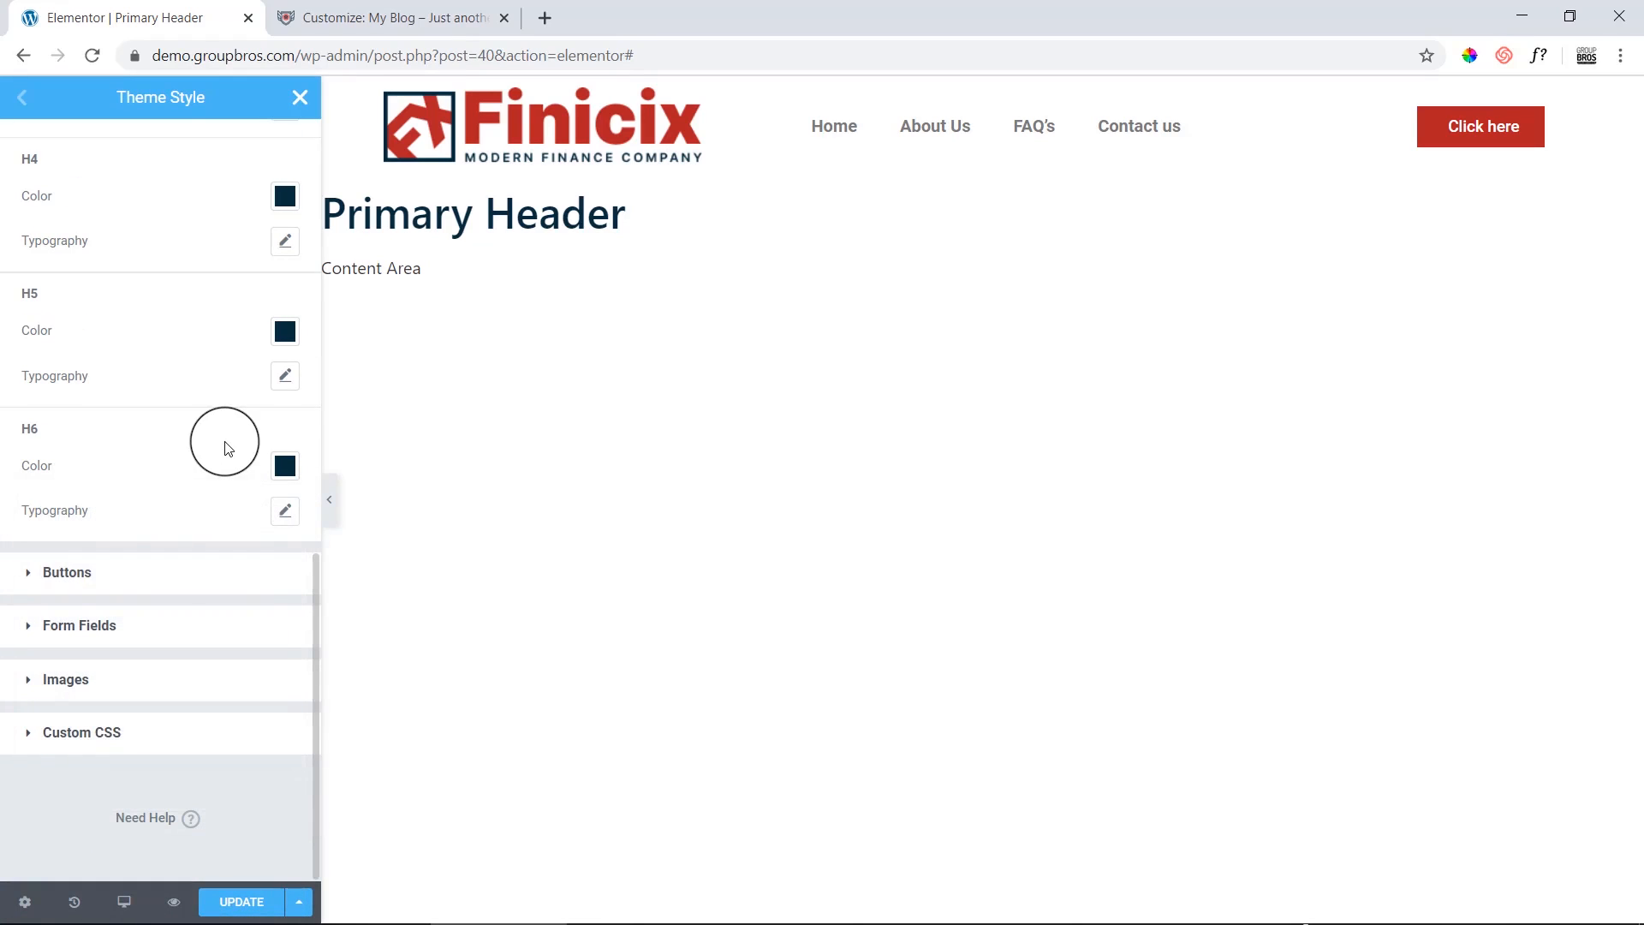
# Switch to Adobe XD and copy the fill hex code #0C4560 of the paragraph under "Extra benefit through Invest".
pyautogui.scroll(10, 230, 477)
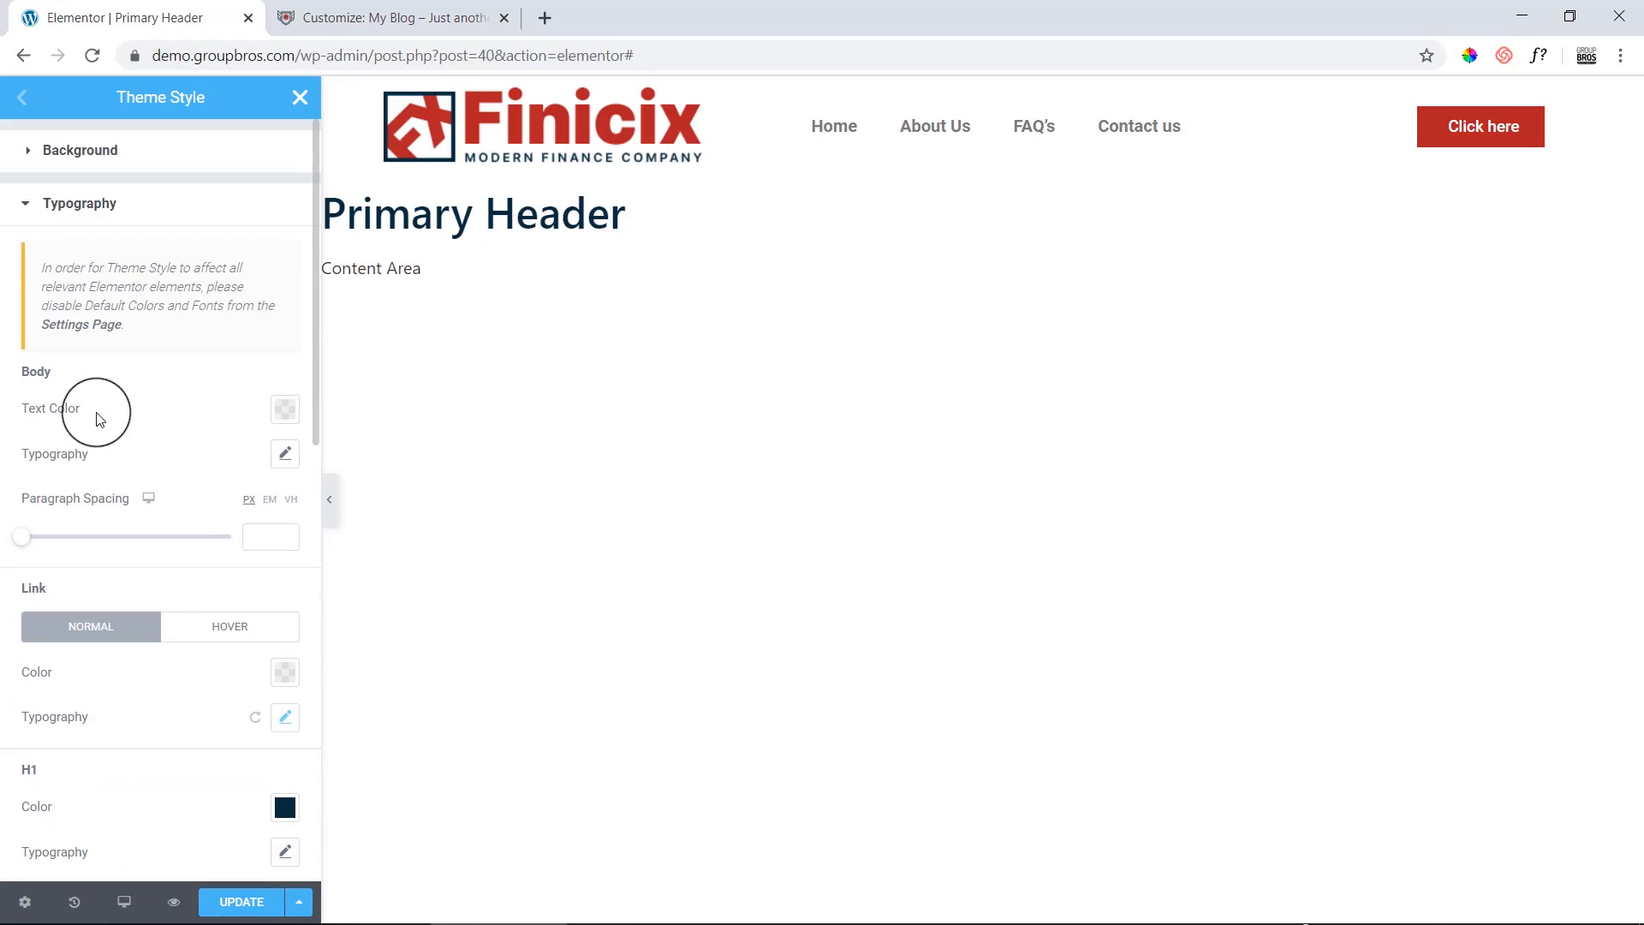
pyautogui.moveTo(470, 920)
pyautogui.click(360, 909)
pyautogui.scroll(-4, 820, 470)
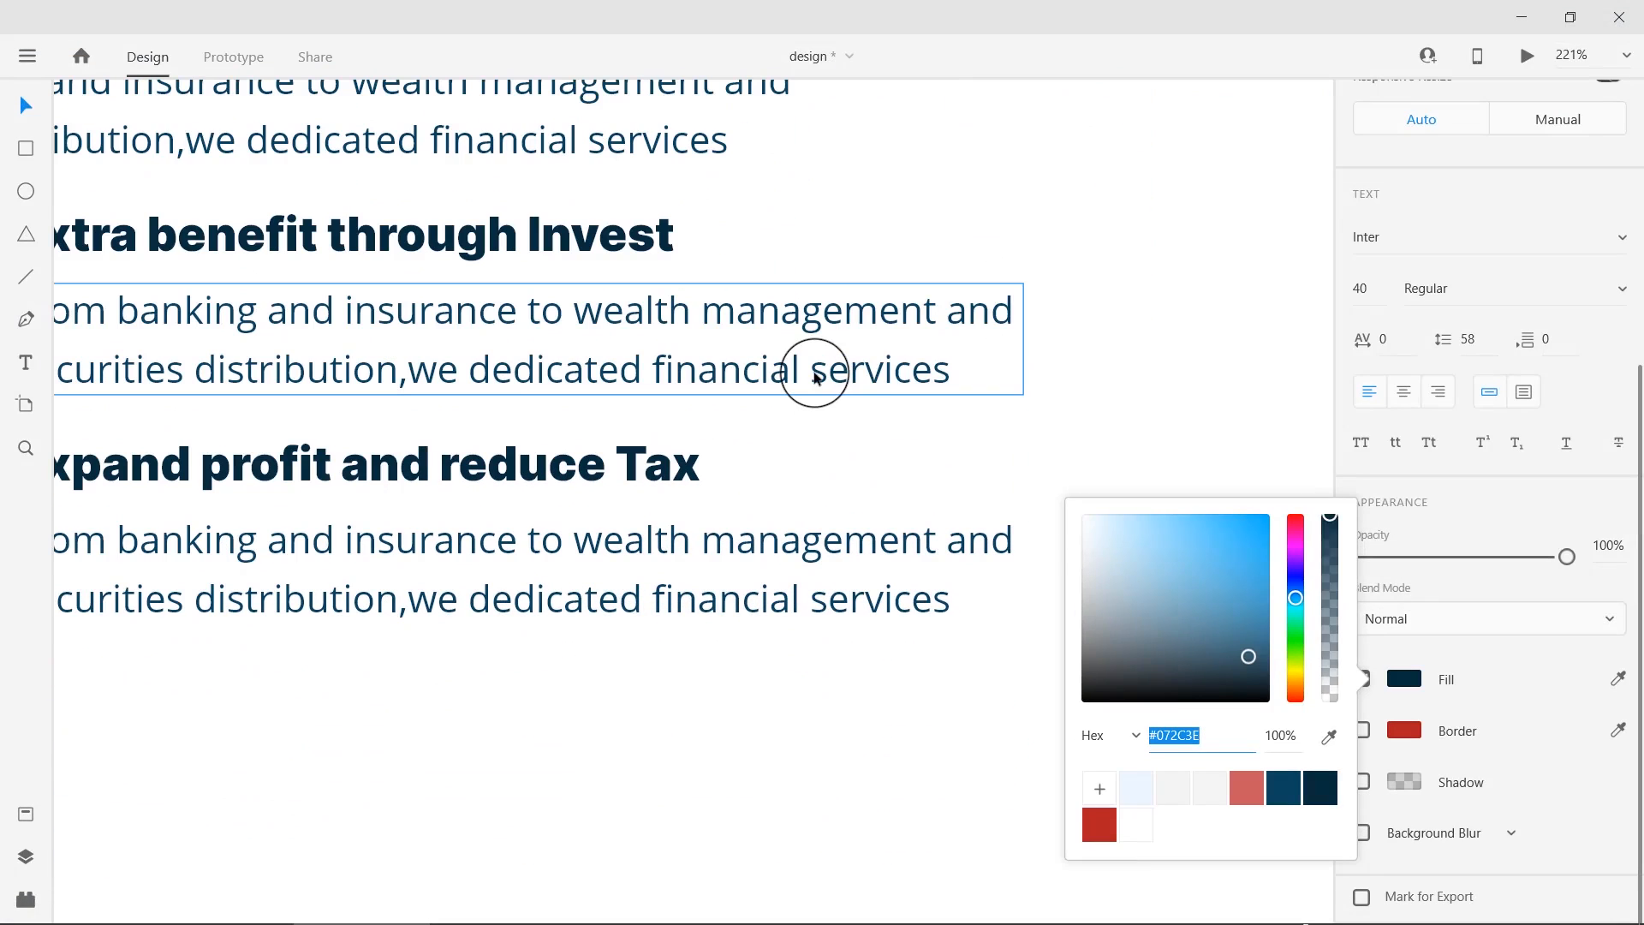
pyautogui.click(814, 377)
pyautogui.click(1418, 689)
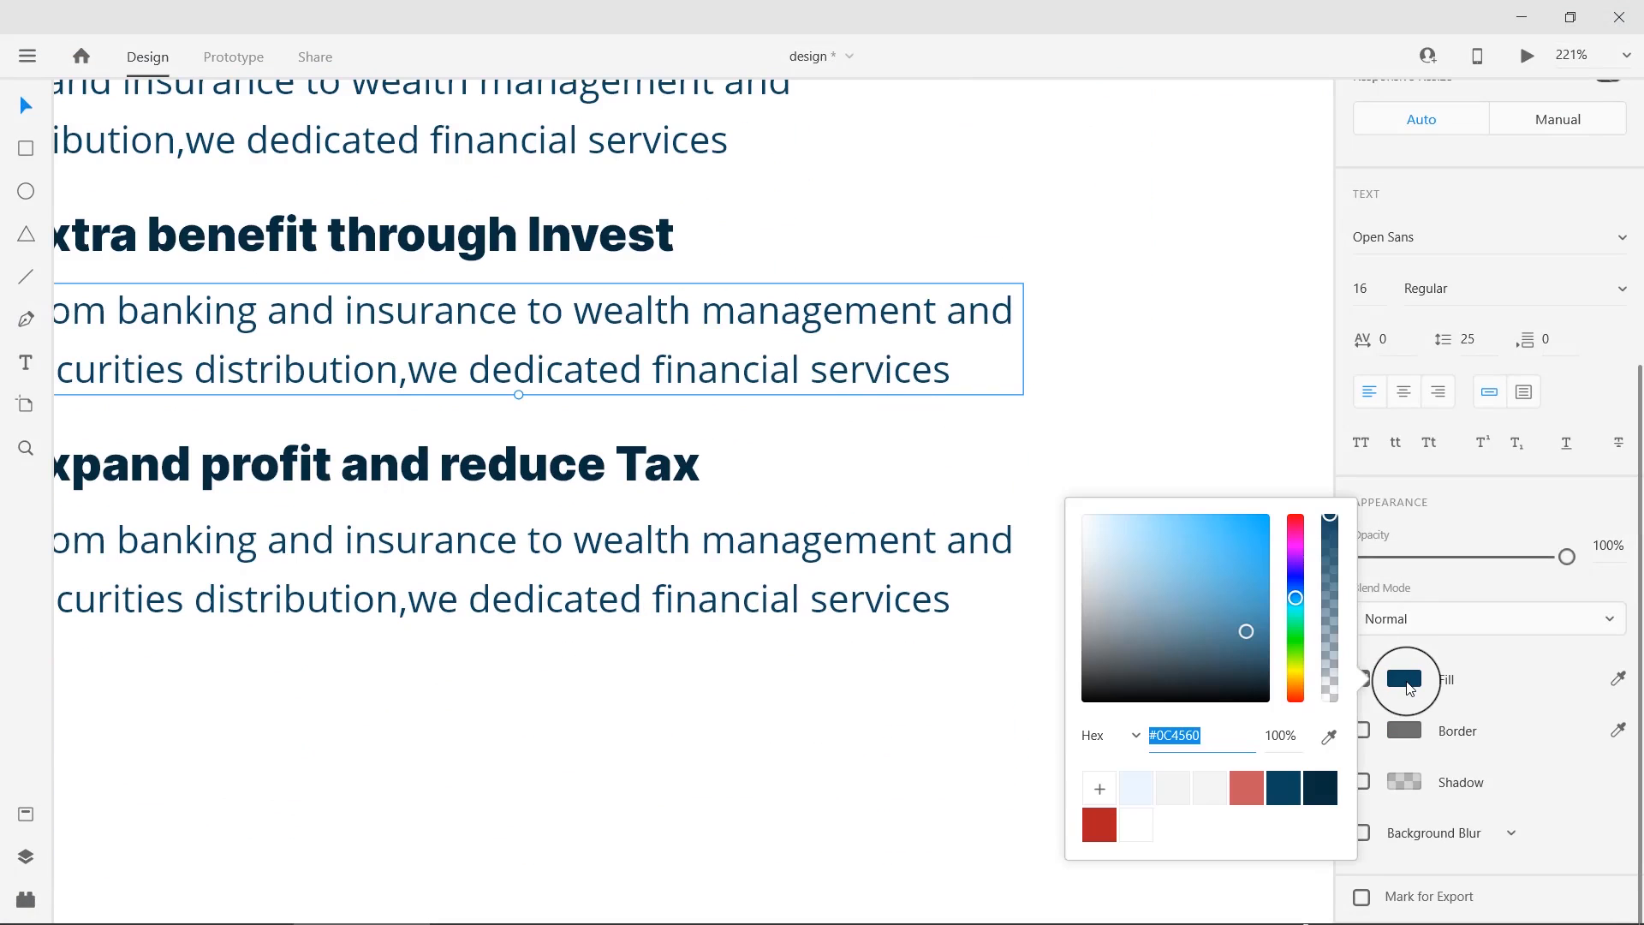
pyautogui.rightClick(1193, 735)
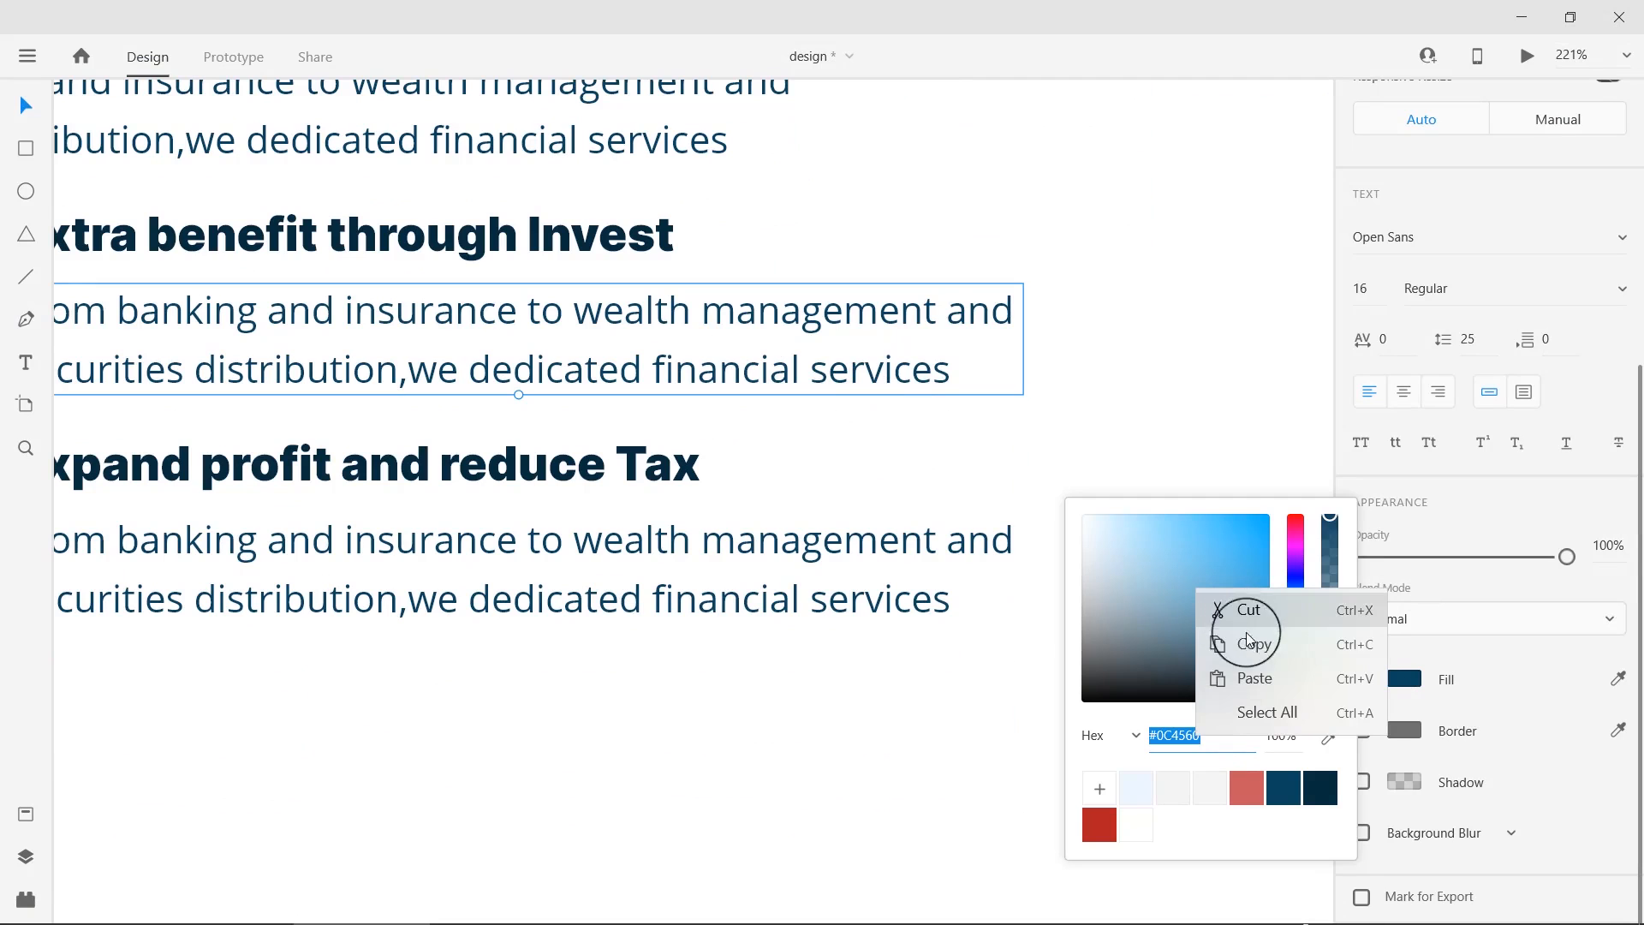
pyautogui.click(1248, 642)
# Return to Elementor and set the Body text color to the copied #0C4560.
pyautogui.click(364, 908)
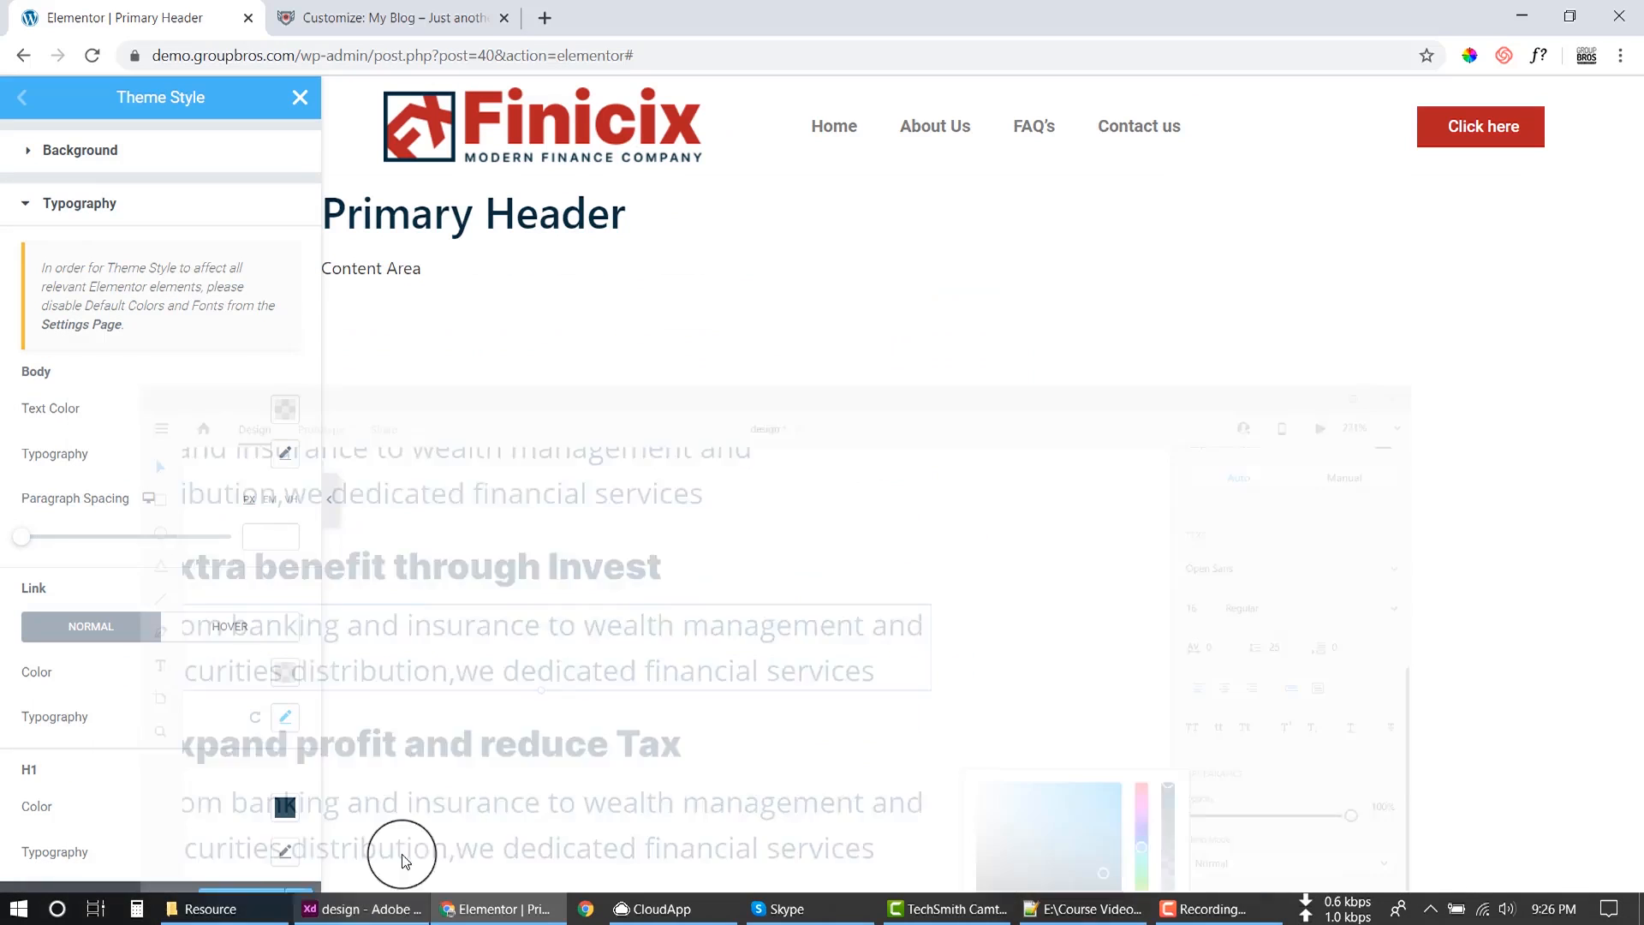
pyautogui.click(285, 409)
pyautogui.click(135, 732)
pyautogui.hotkey('ctrl', 'v')
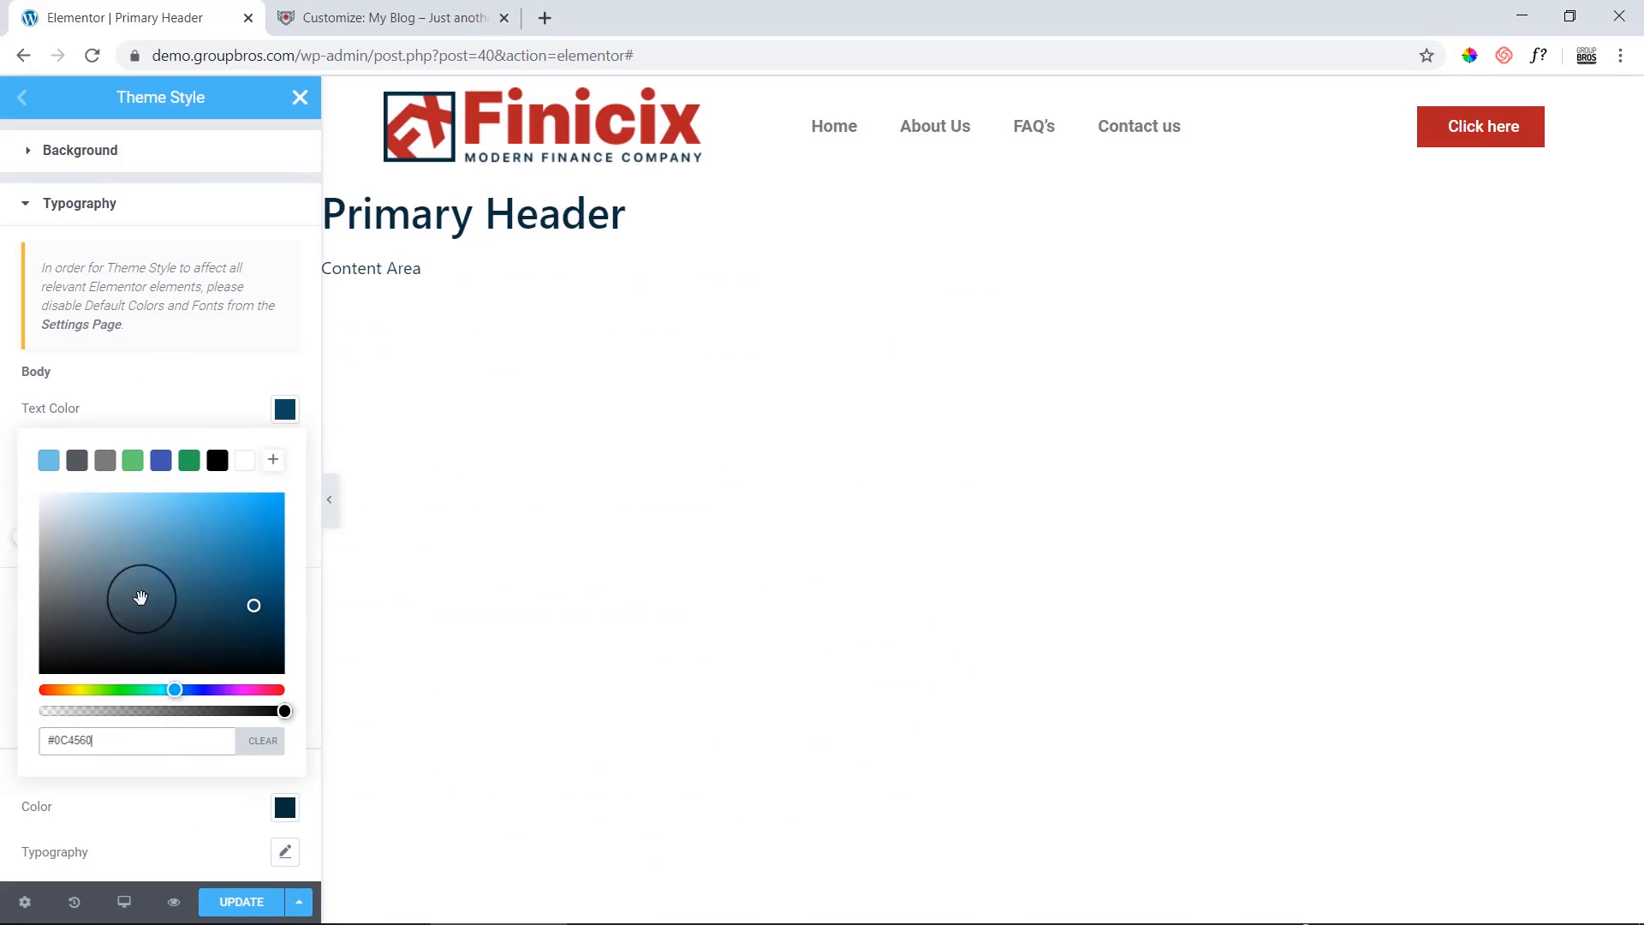
pyautogui.click(285, 409)
# Review the normal-state and hover-state button styles in the Theme Style.
pyautogui.scroll(-7, 192, 411)
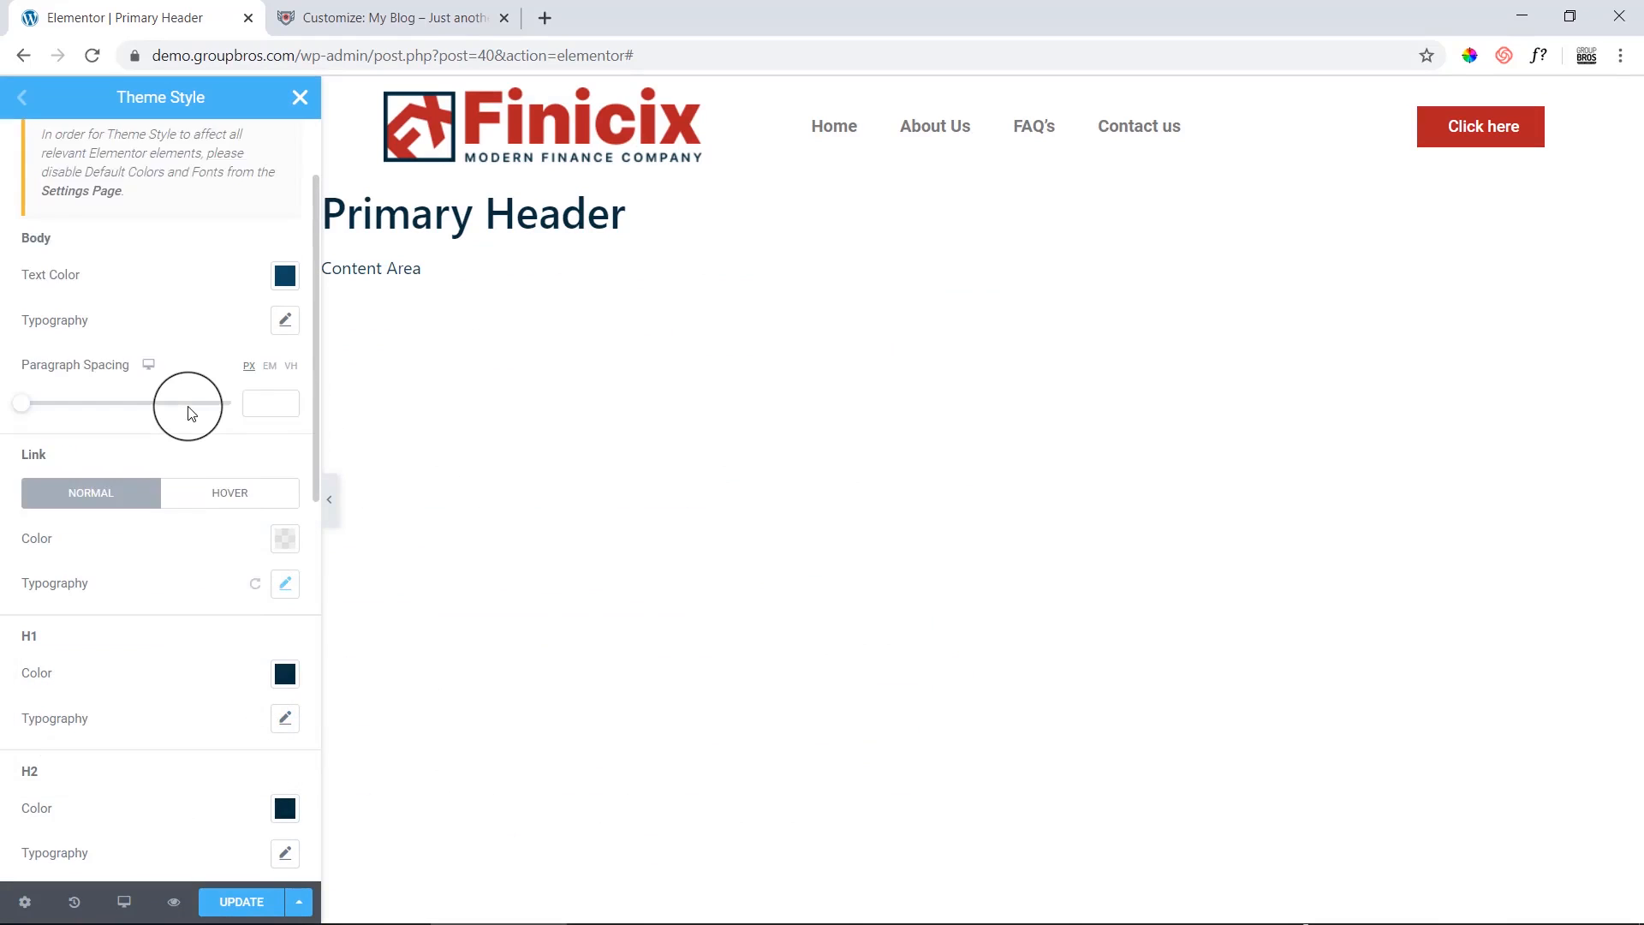
pyautogui.scroll(-4, 205, 471)
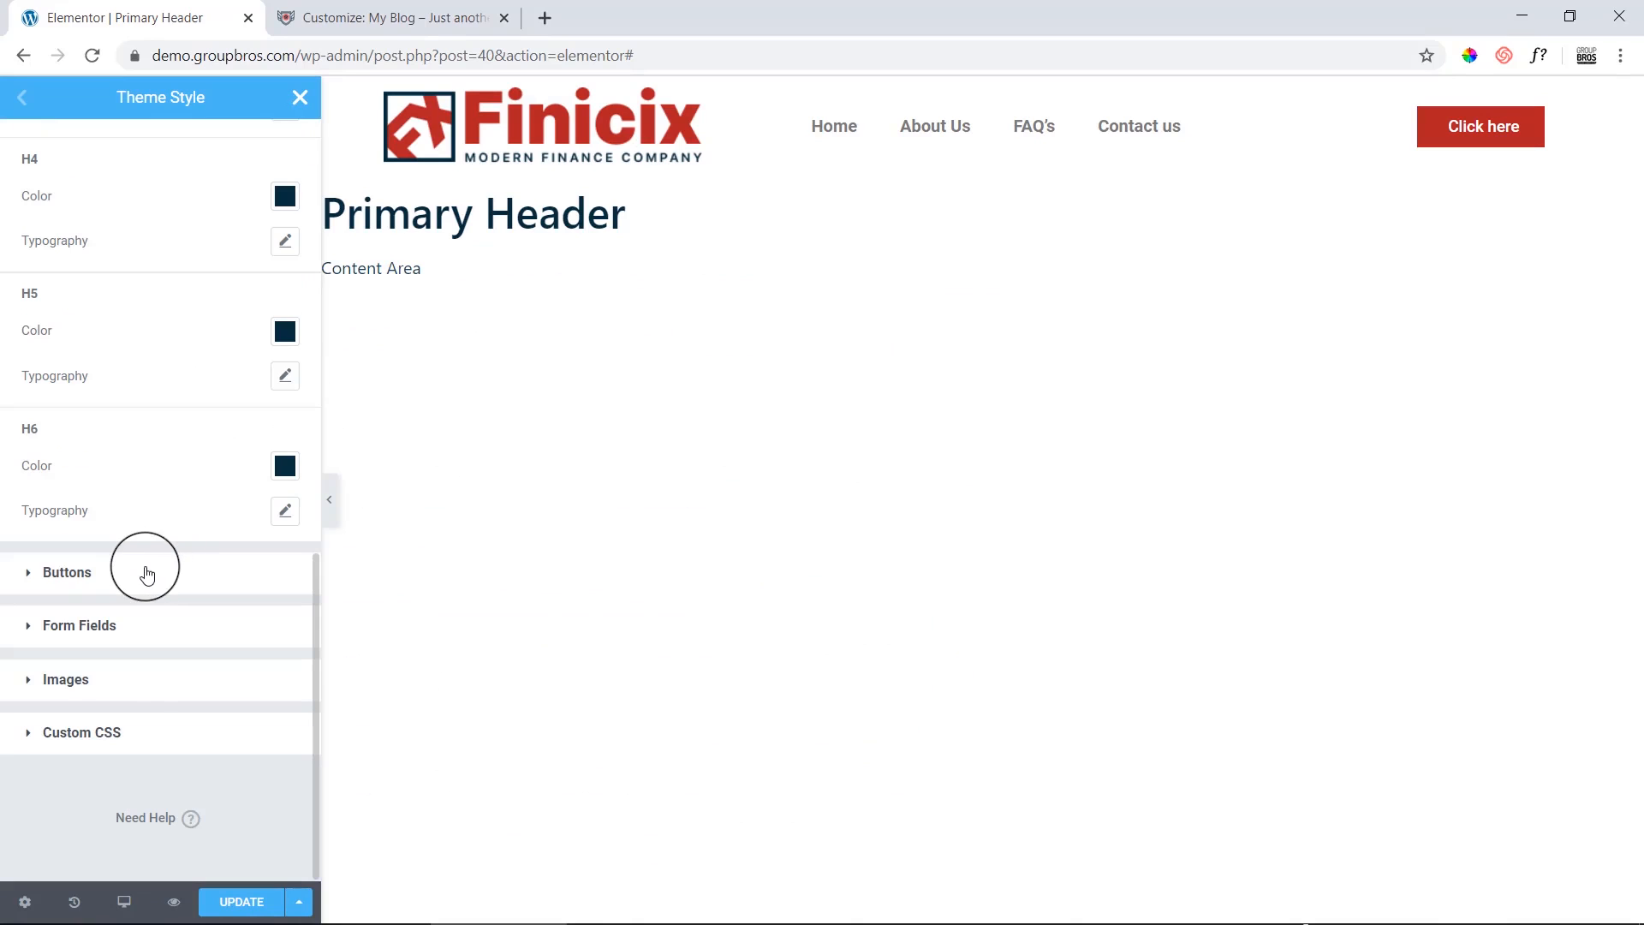
pyautogui.click(147, 573)
pyautogui.scroll(-4, 203, 424)
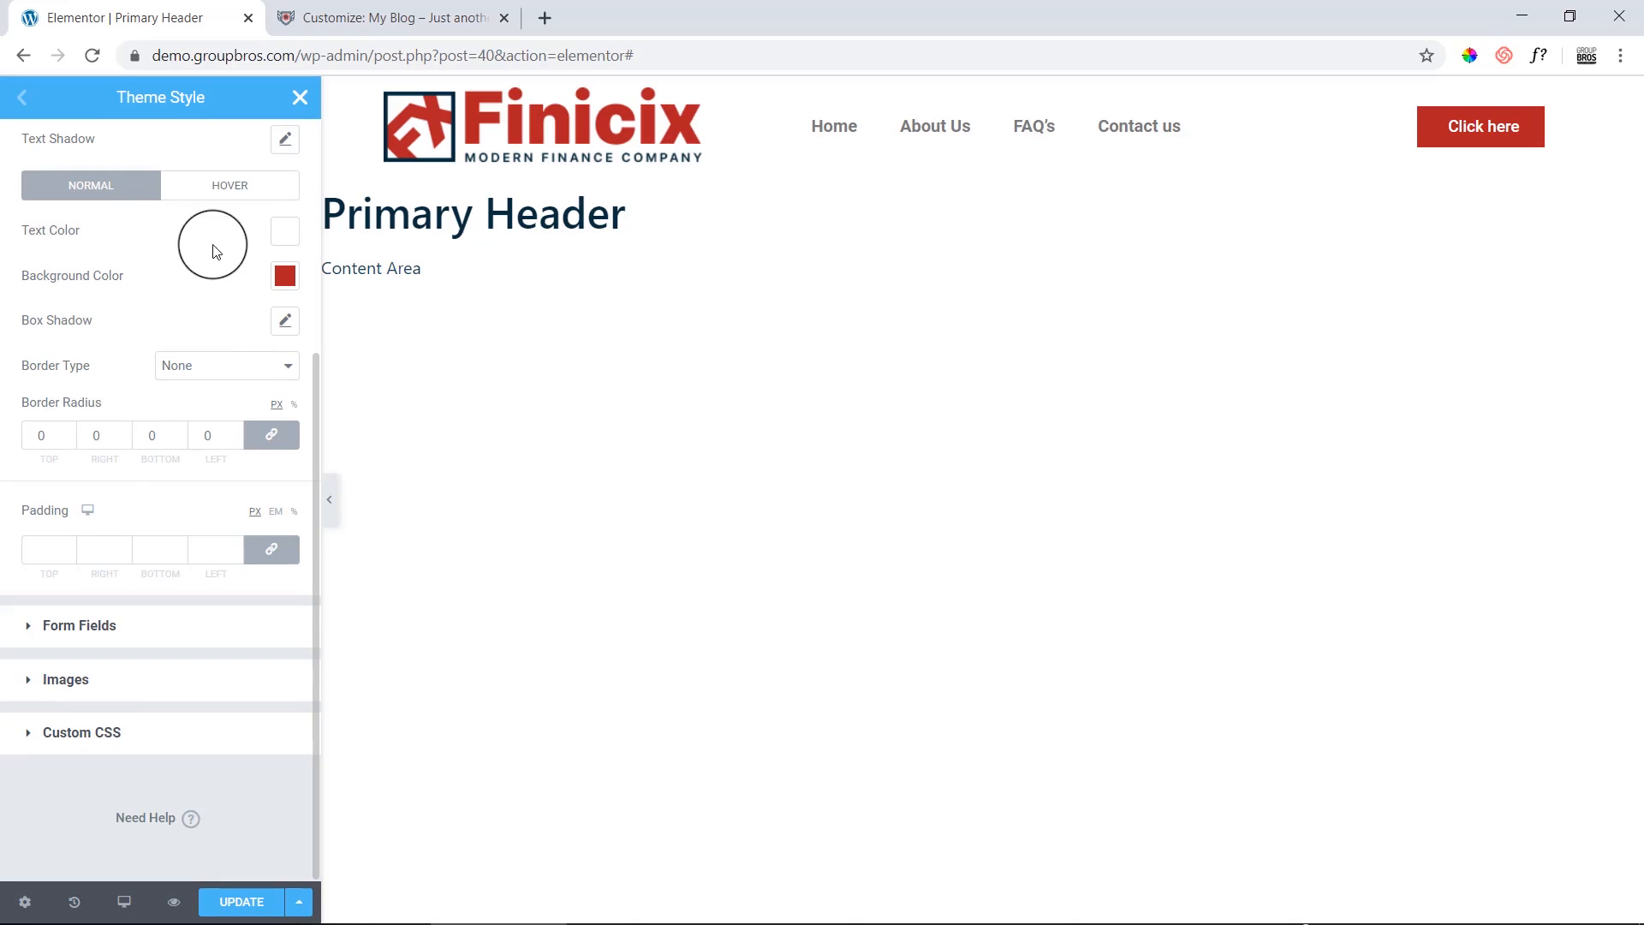
pyautogui.click(220, 199)
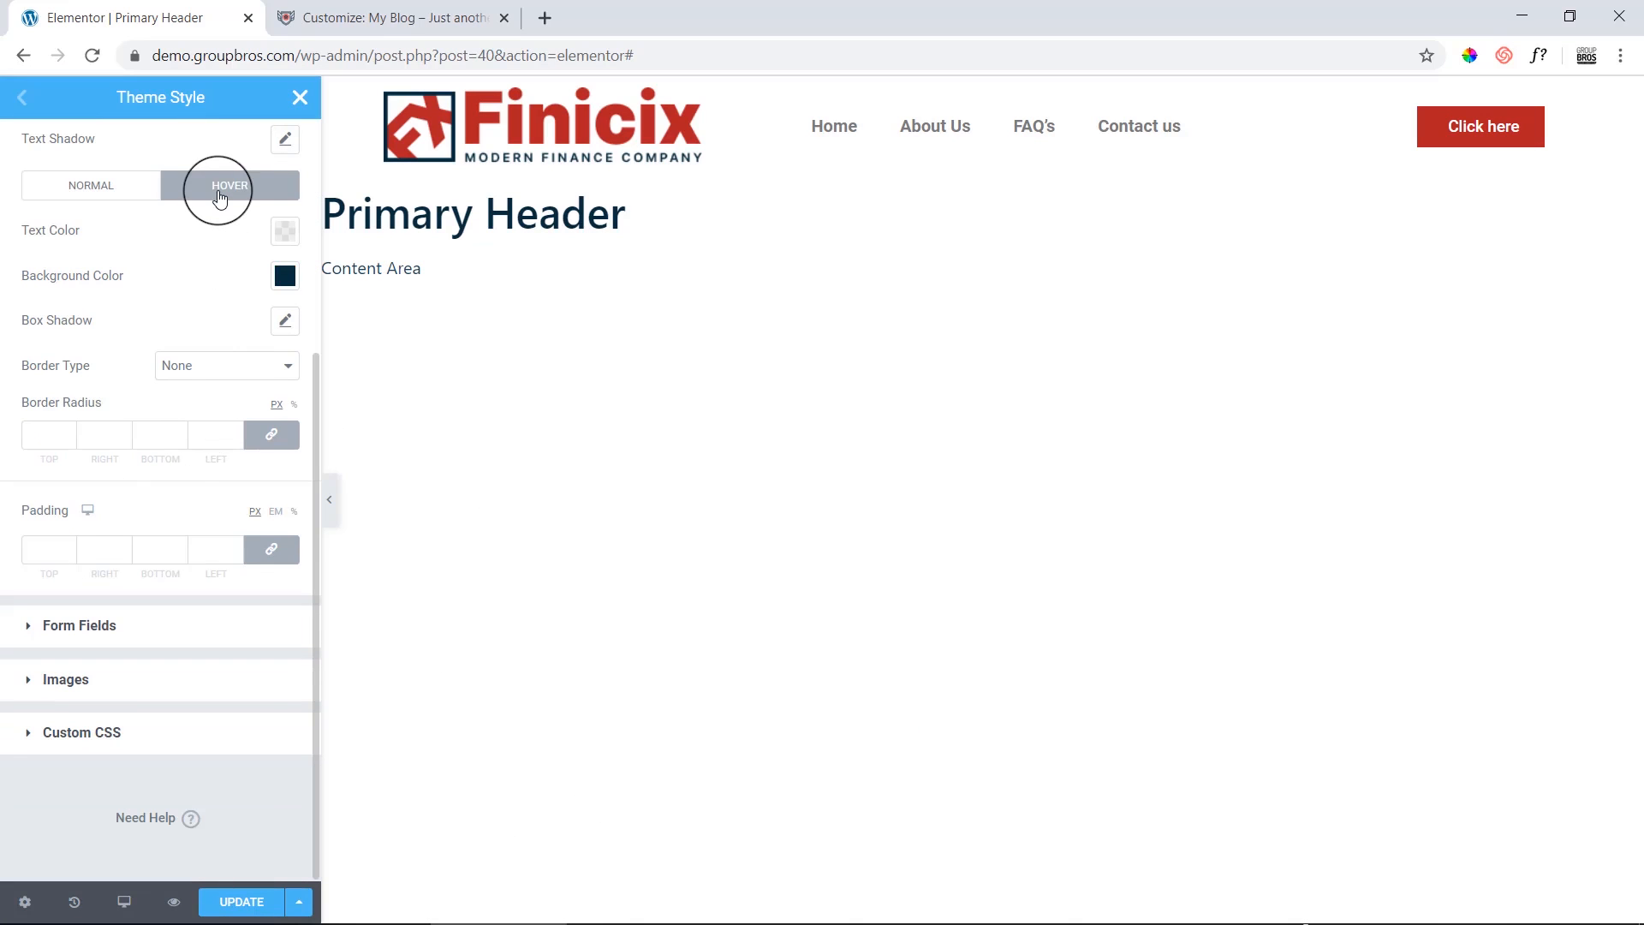
# Set the label color of the Form Fields theme style to #0C4560.
pyautogui.click(80, 627)
pyautogui.scroll(-2, 190, 462)
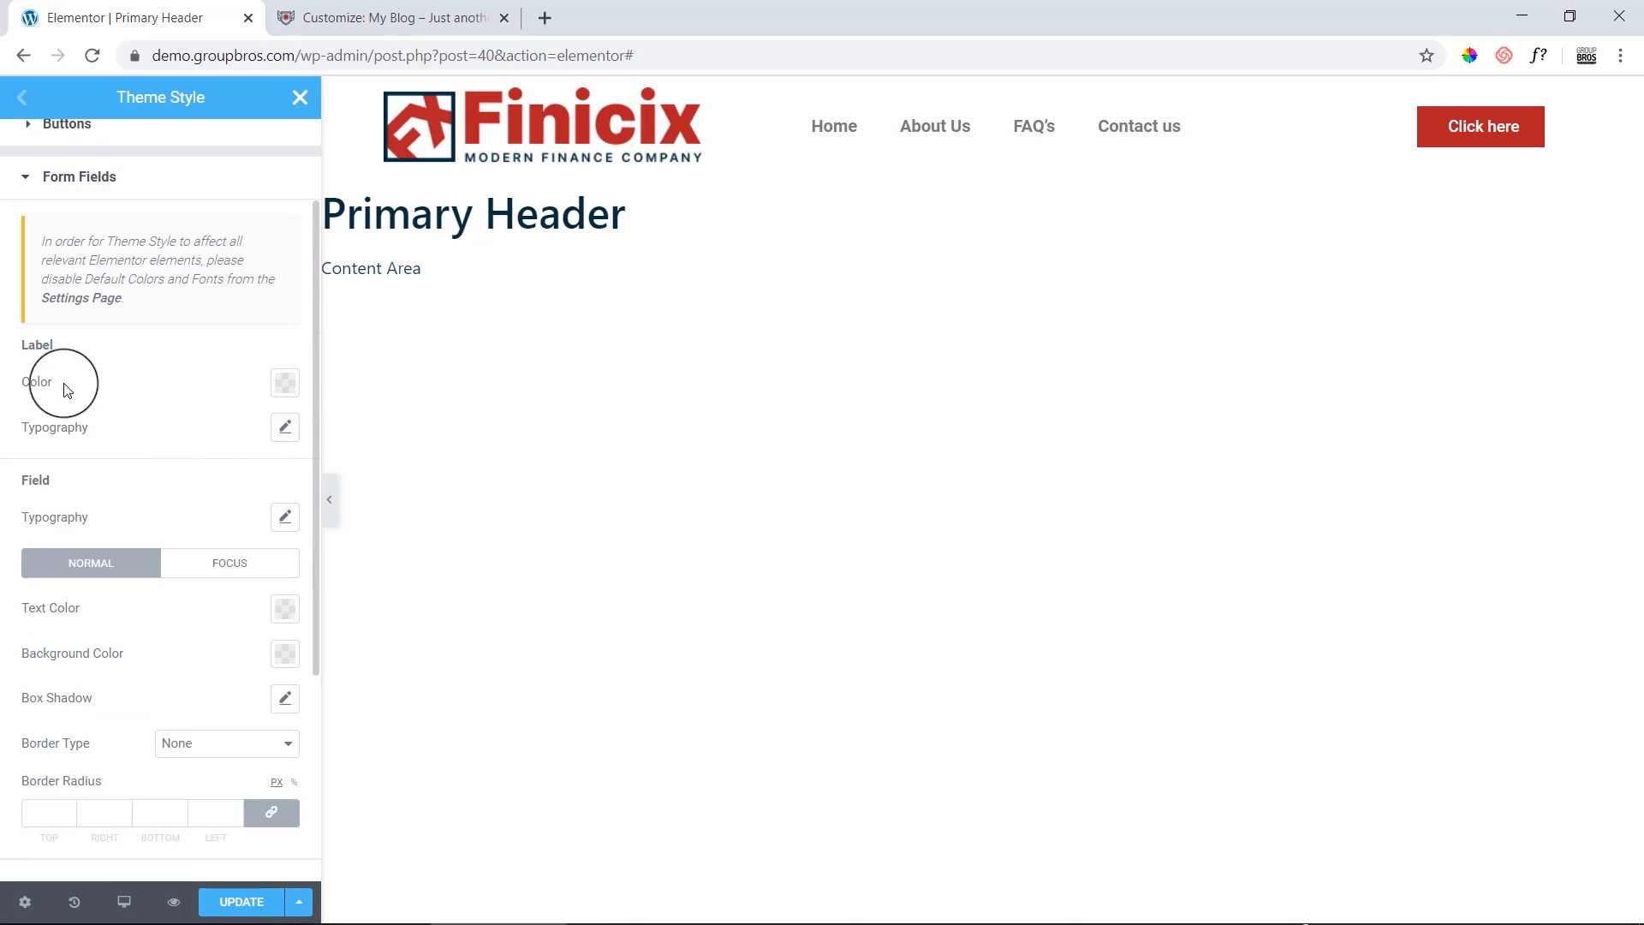
pyautogui.click(283, 385)
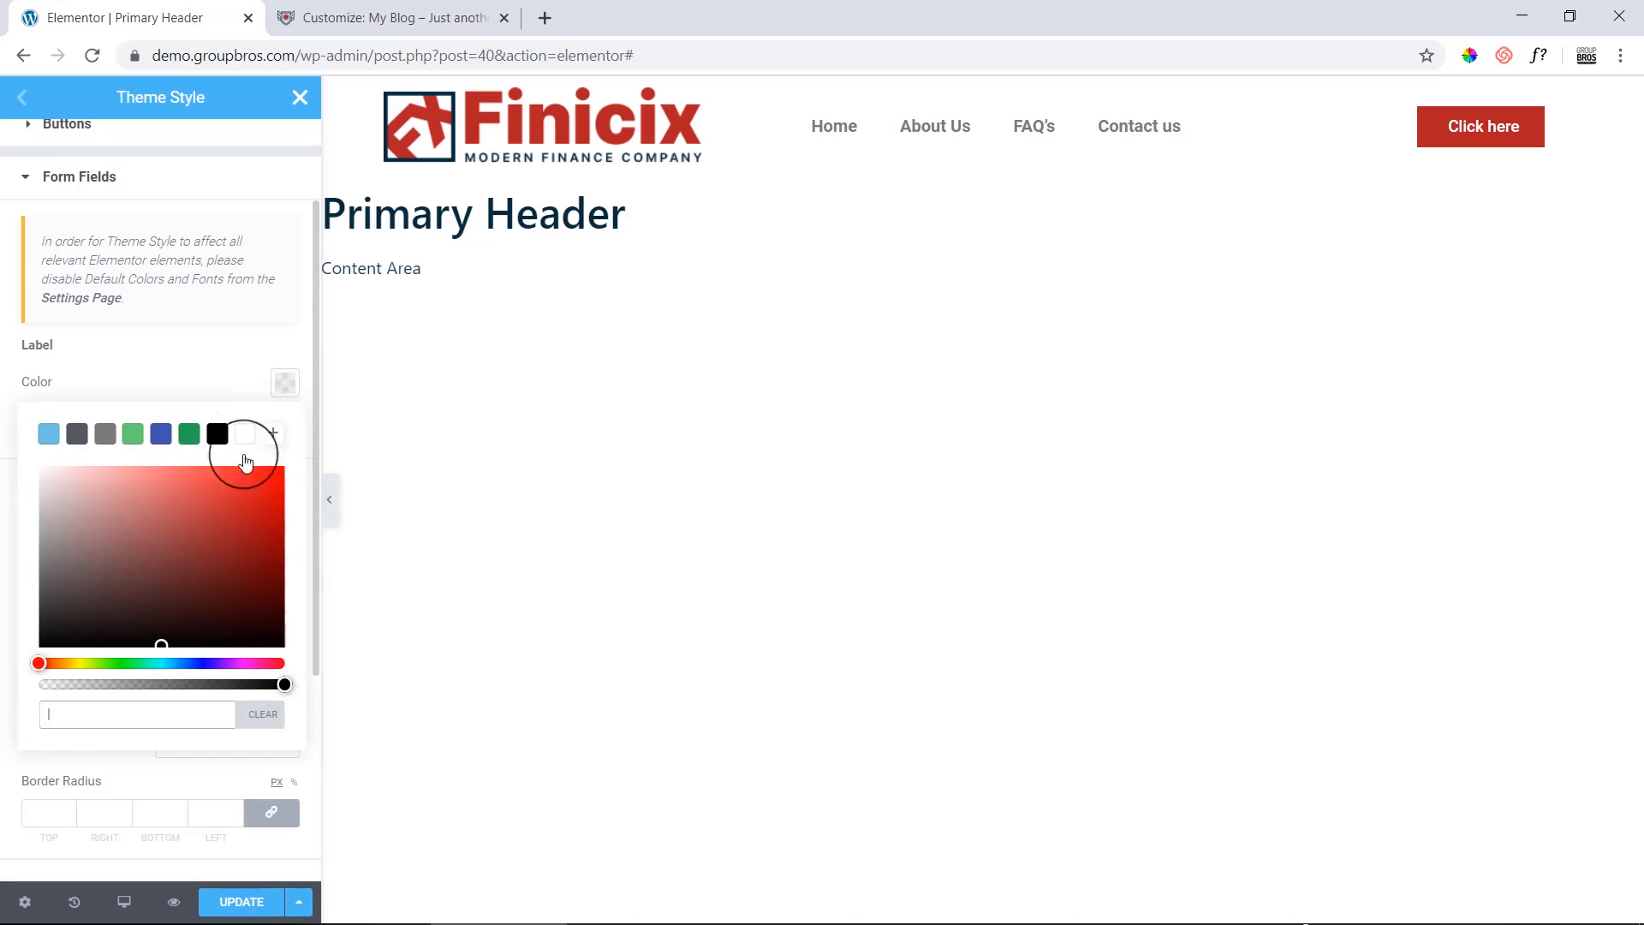
pyautogui.write('#0C4560')
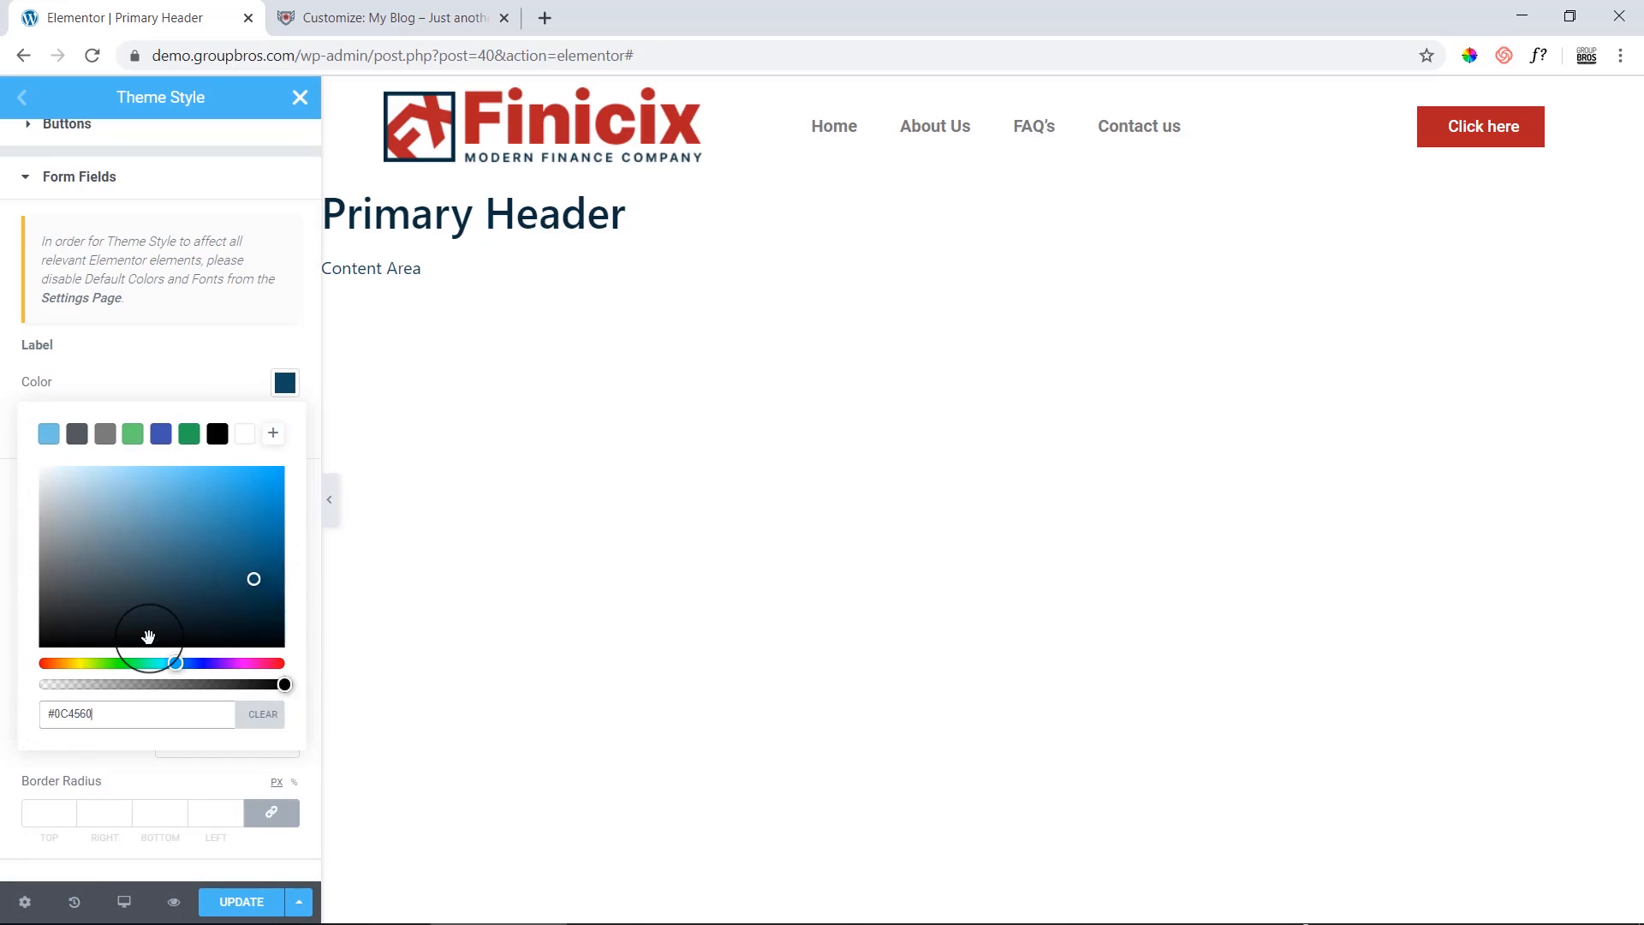
pyautogui.click(284, 382)
# Look over the remaining form field options and reopen the Typography section at the Link settings.
pyautogui.scroll(-2, 152, 531)
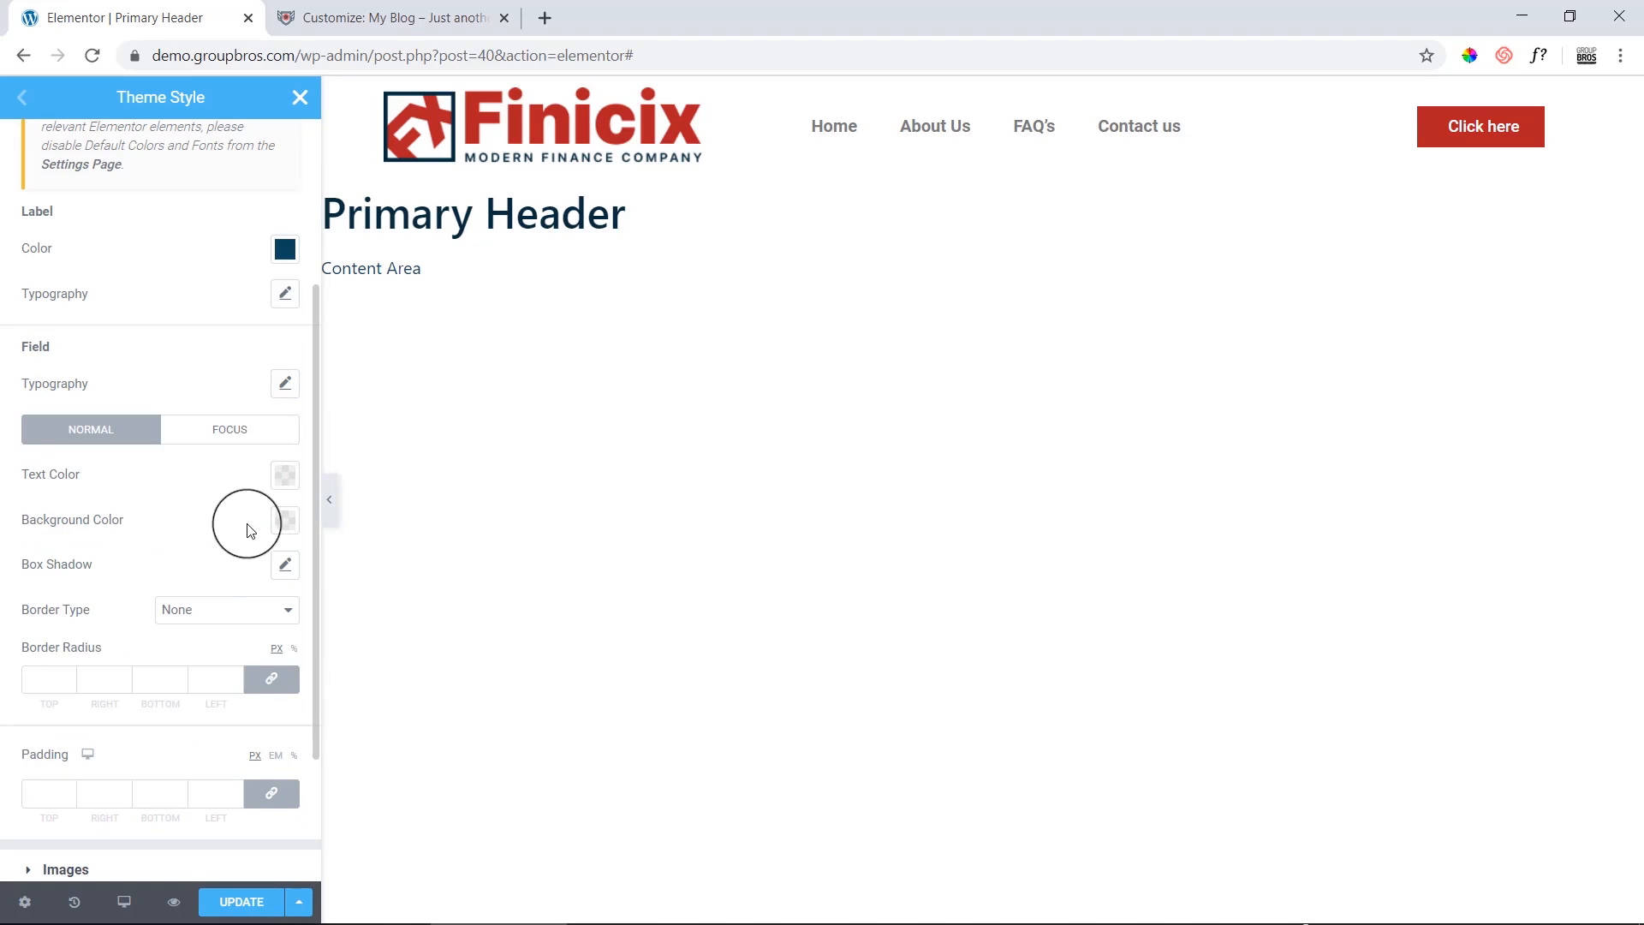
pyautogui.scroll(-3, 238, 529)
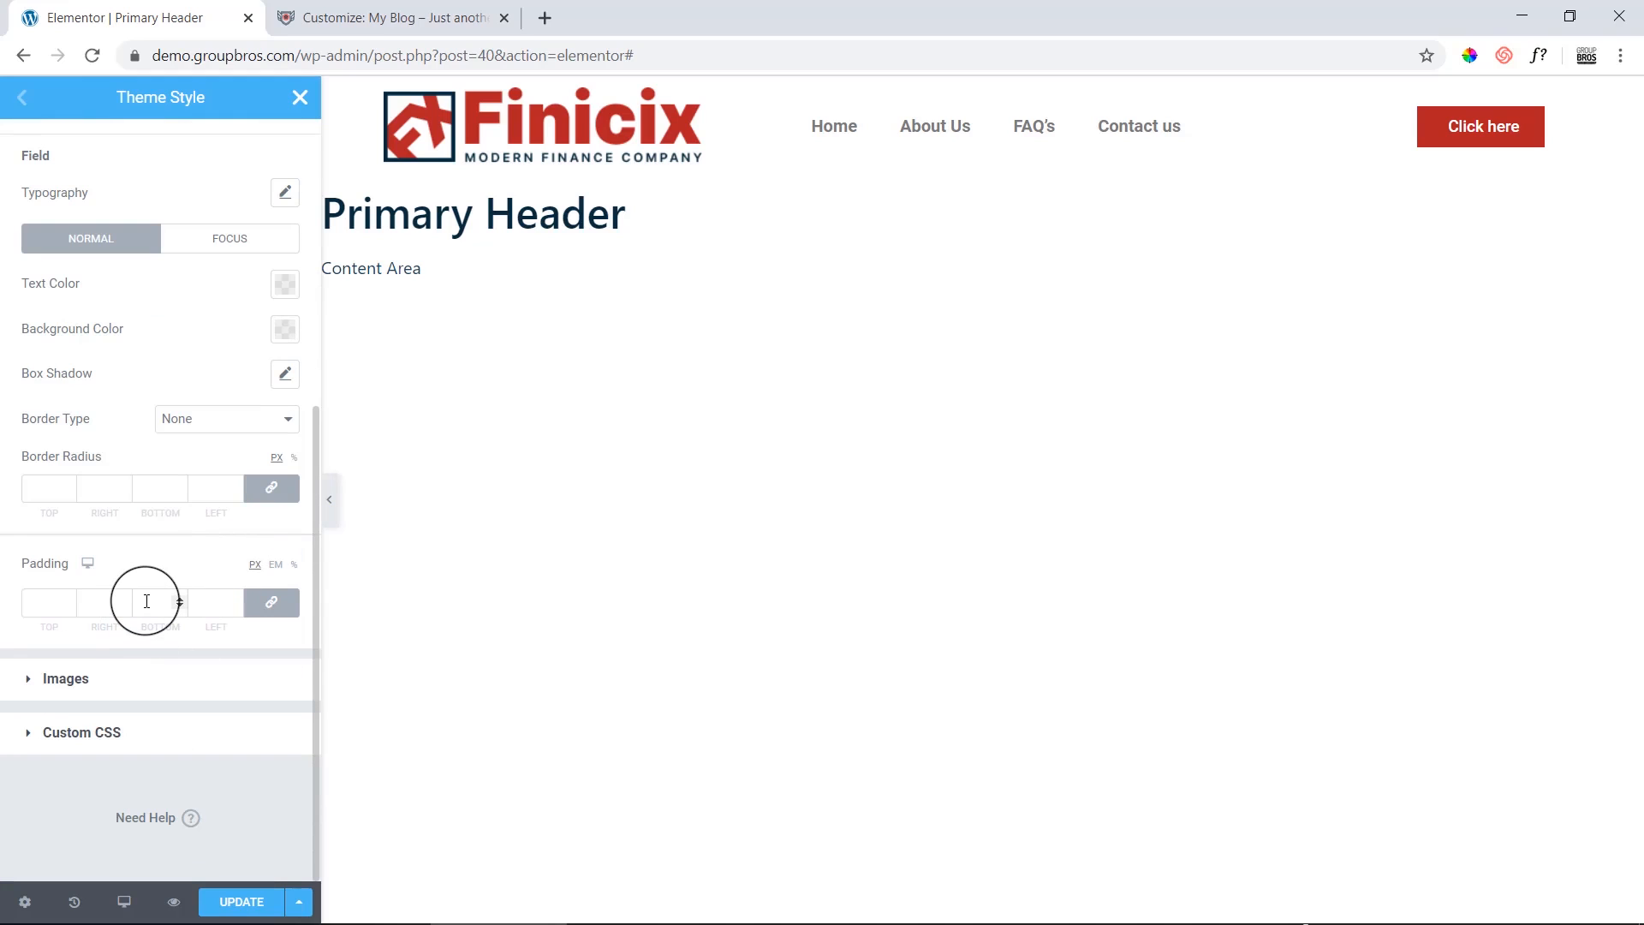
pyautogui.scroll(7, 122, 632)
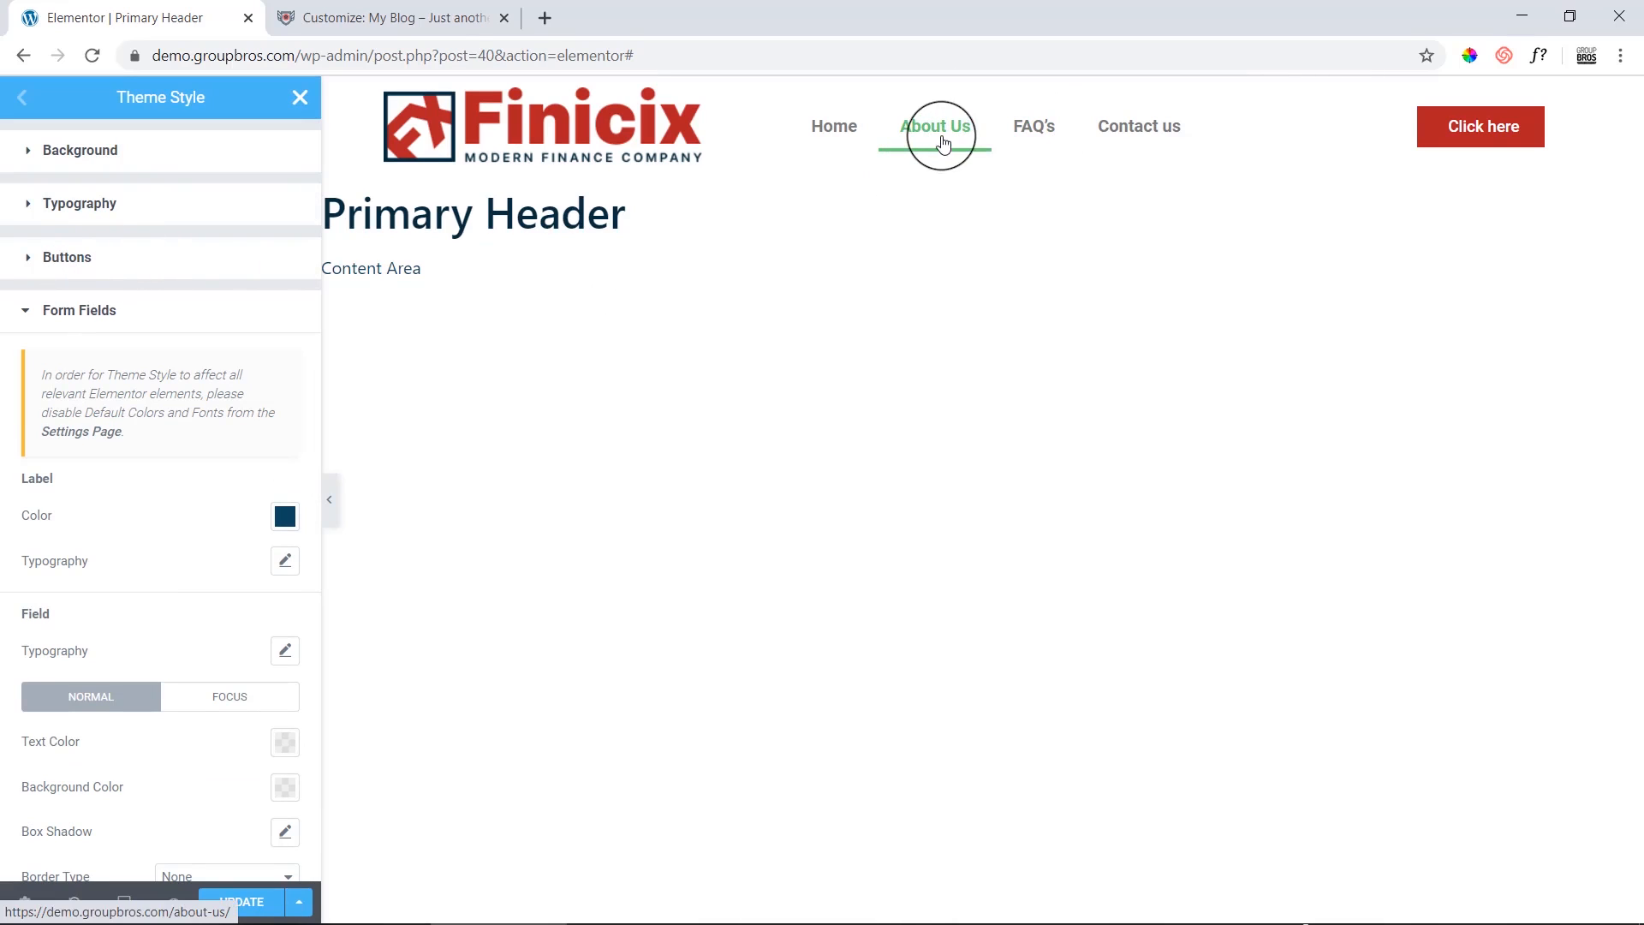
pyautogui.click(23, 212)
pyautogui.scroll(-2, 149, 393)
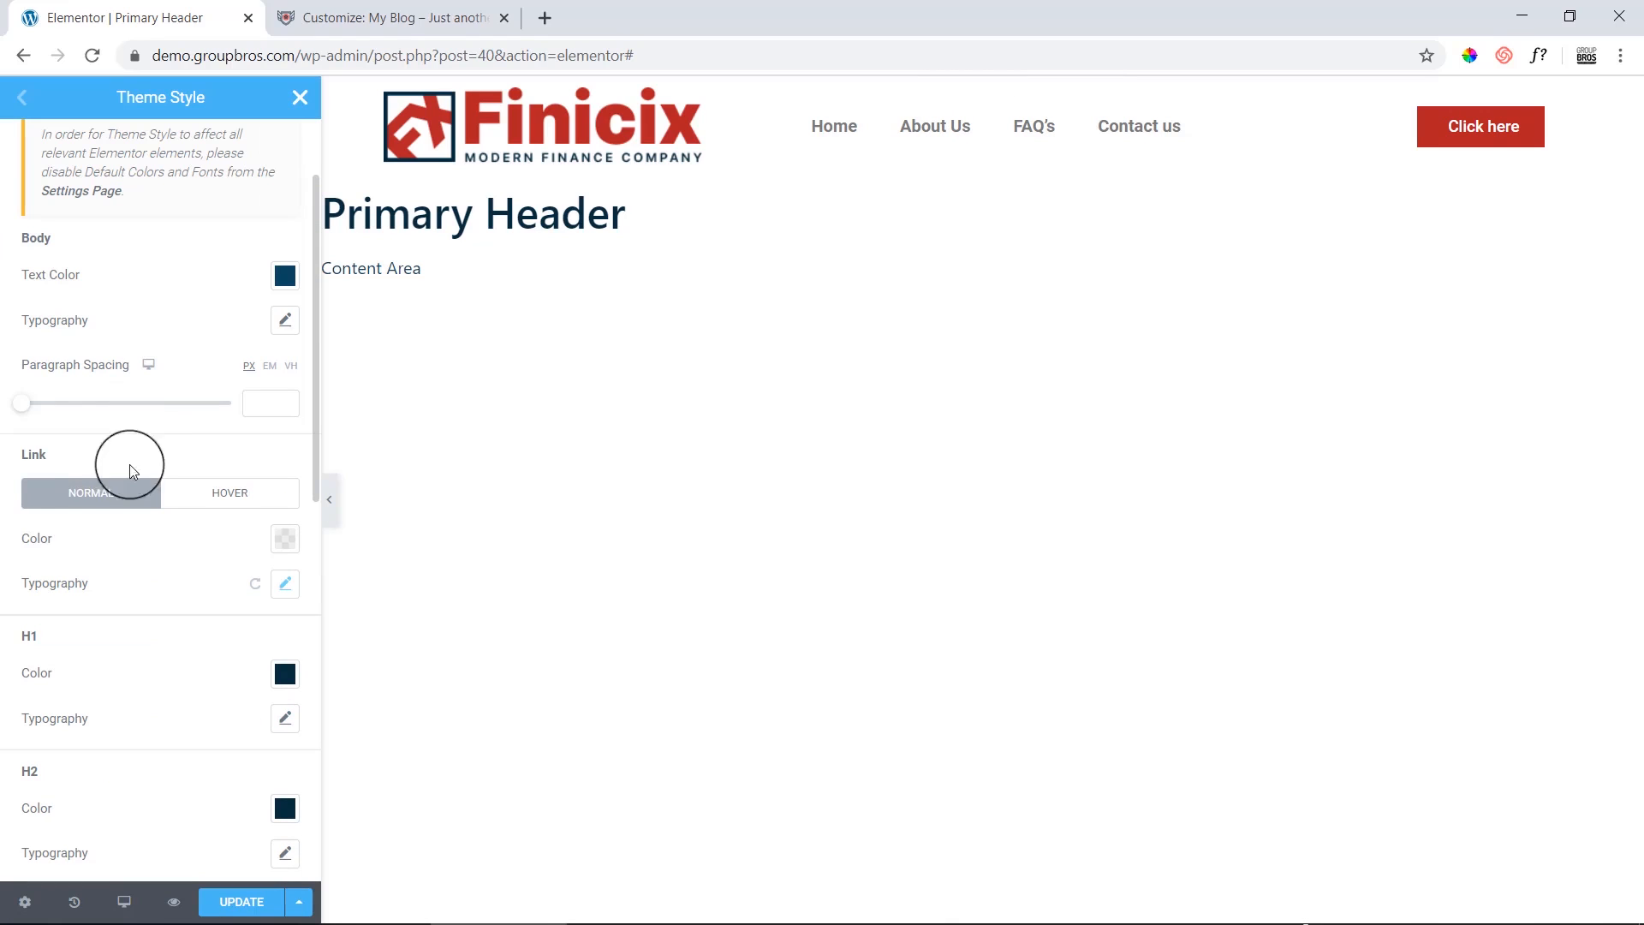
# Find the empty normal-state Link color in the Theme Style and switch to the Adobe XD design for its color.
pyautogui.scroll(-4, 76, 466)
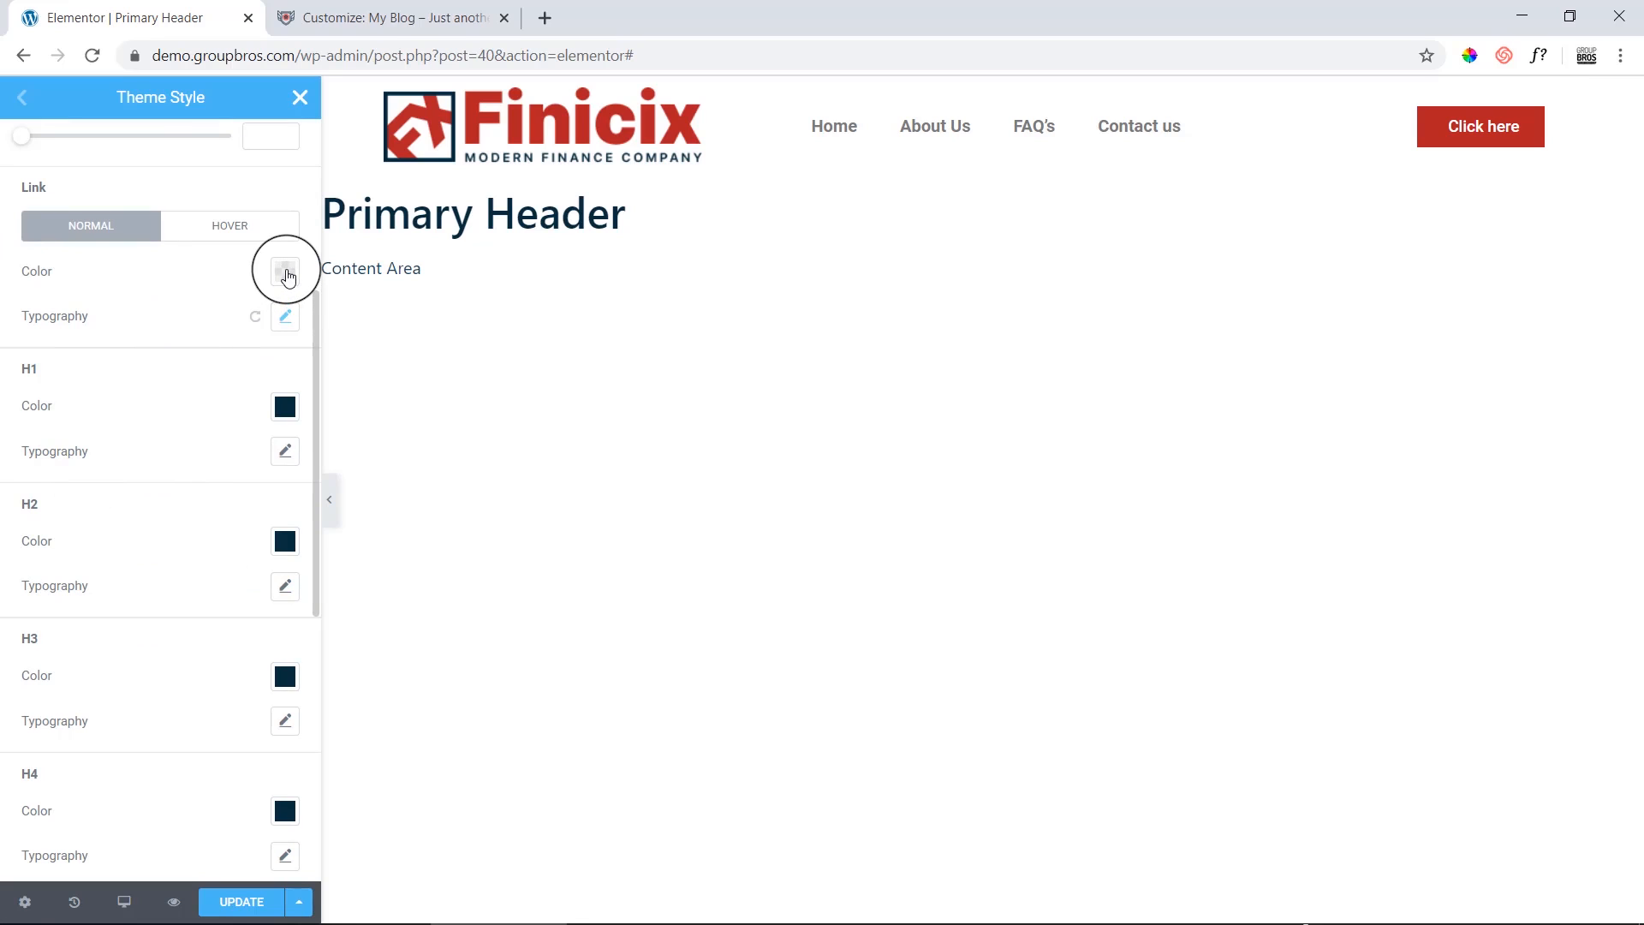
pyautogui.moveTo(550, 914)
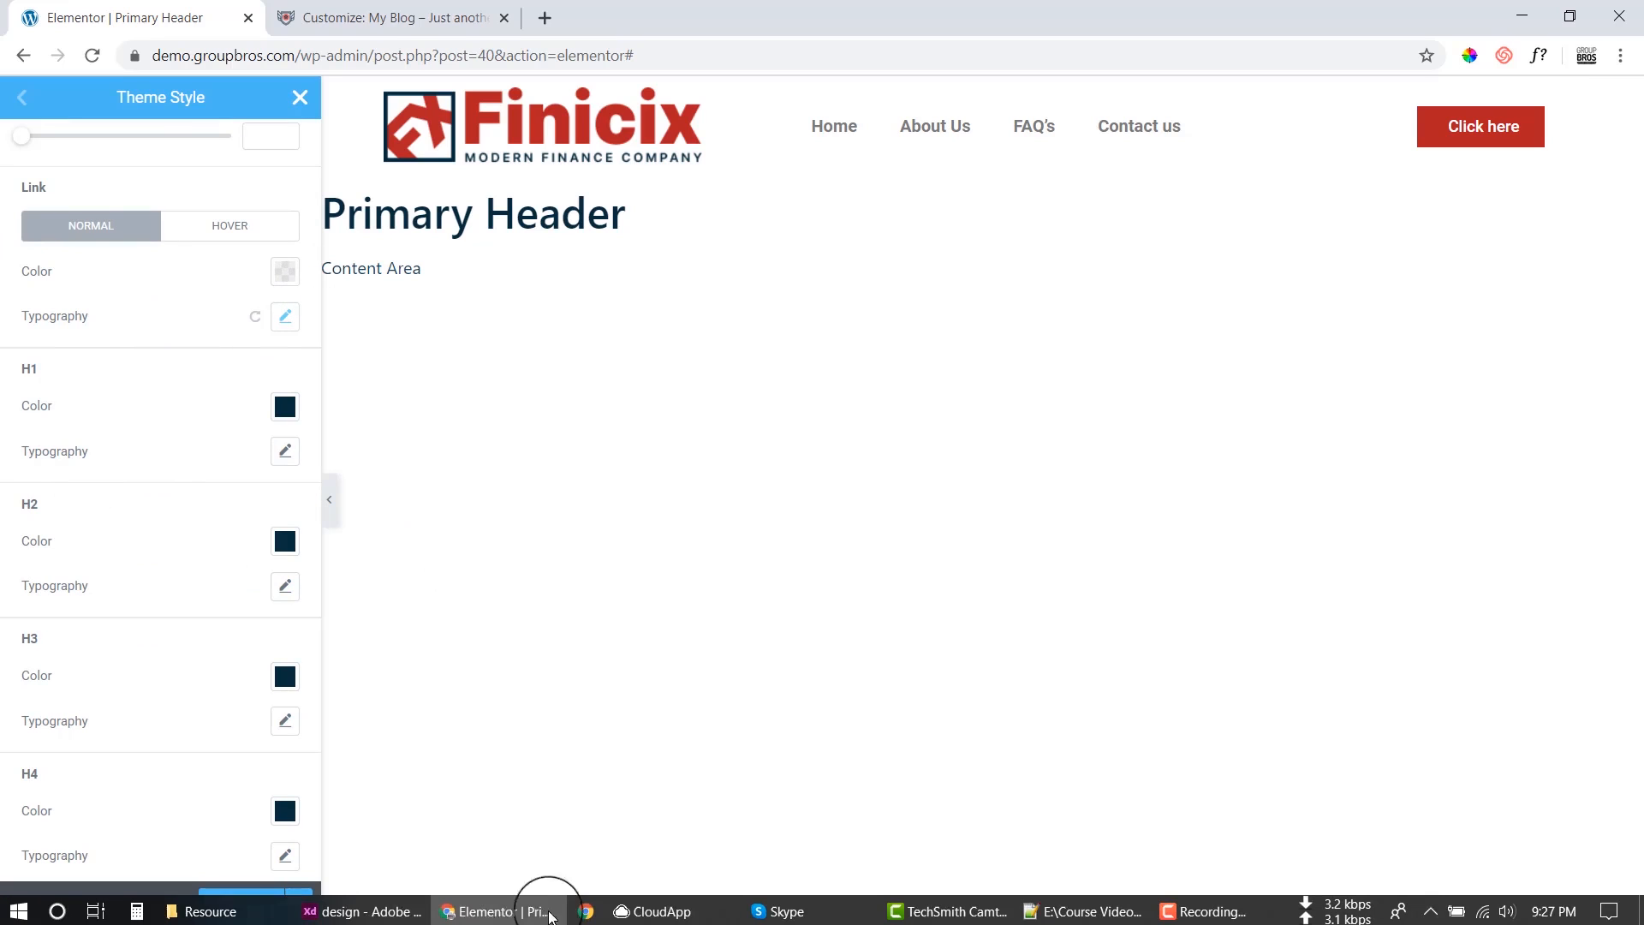
pyautogui.click(399, 909)
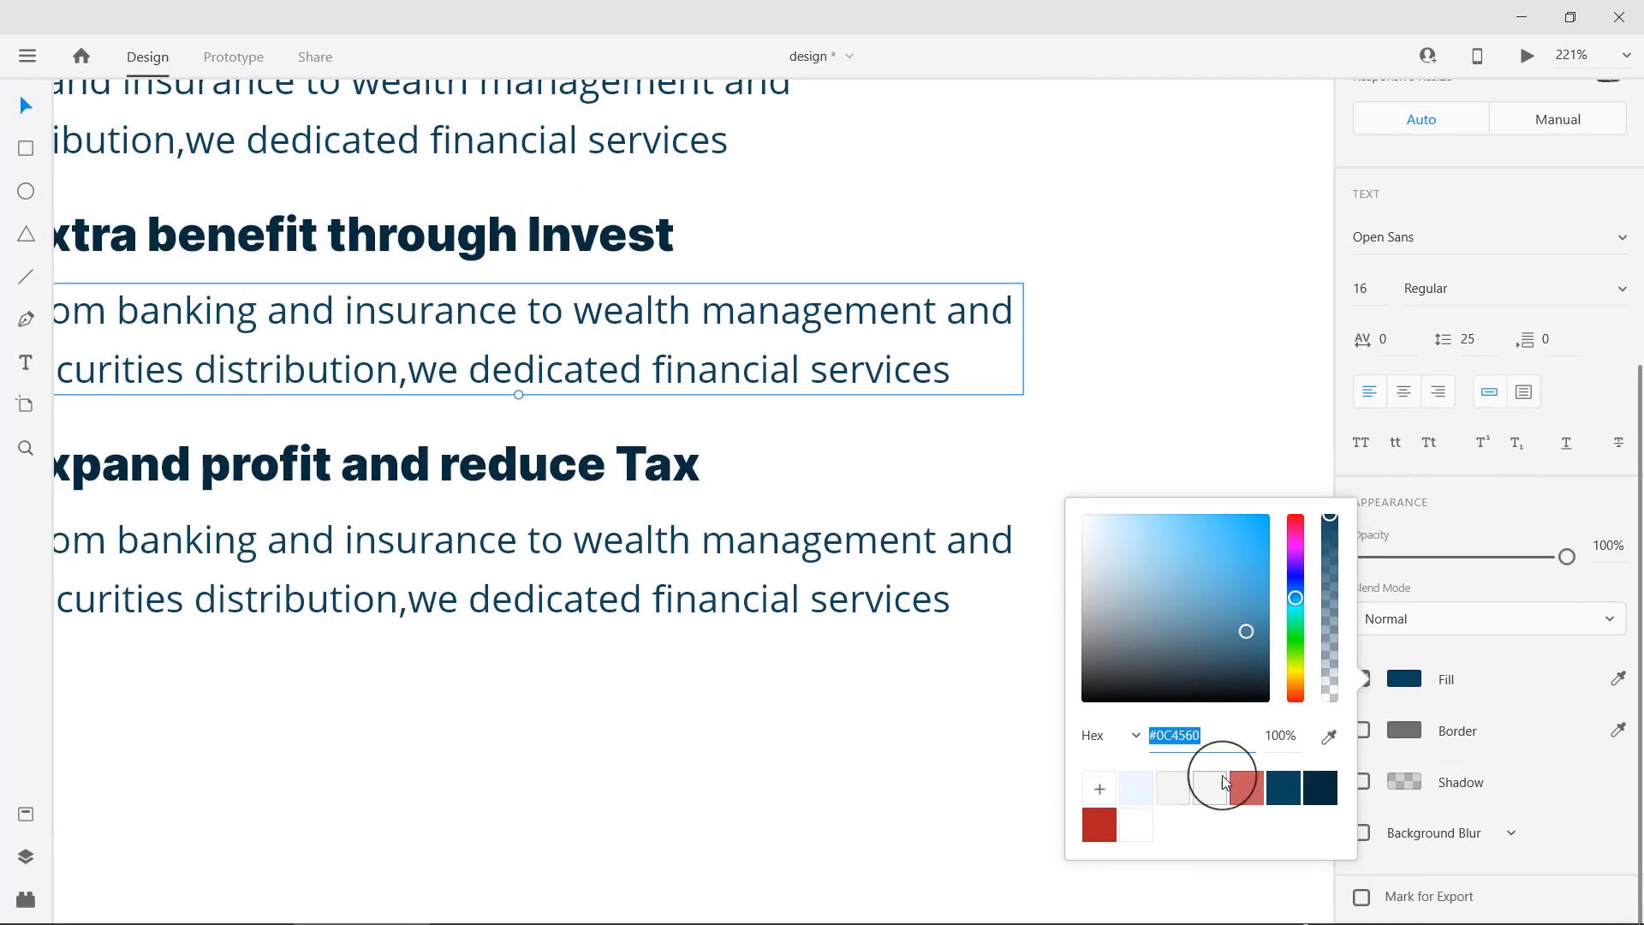
pyautogui.click(1103, 834)
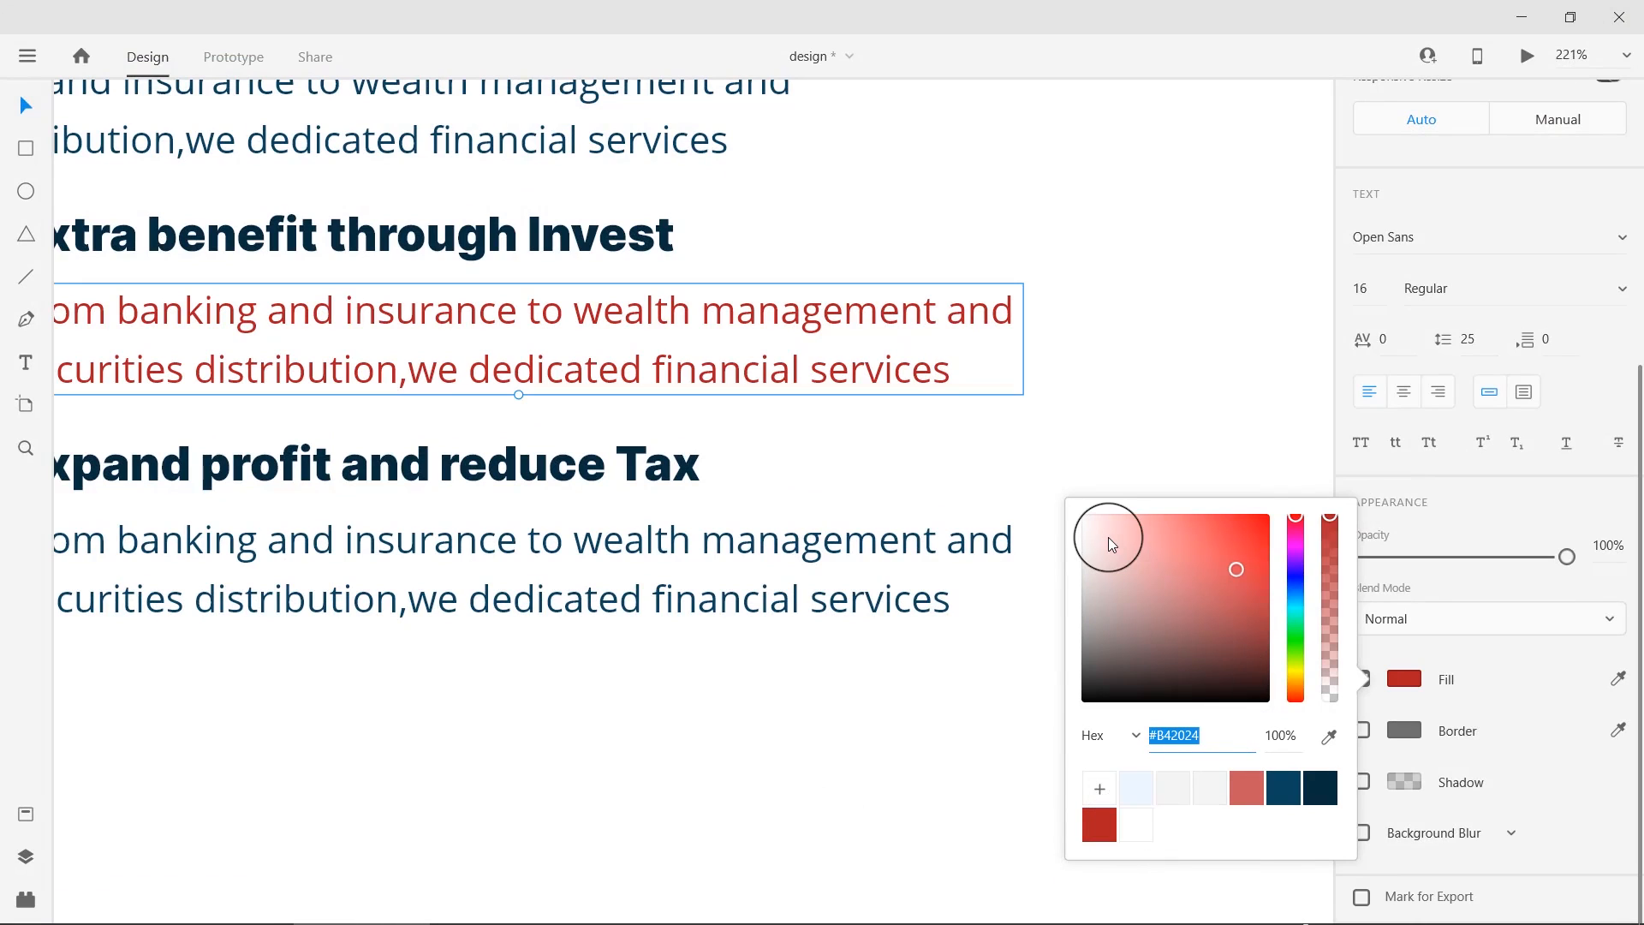
pyautogui.hotkey('ctrl', 'z')
pyautogui.click(759, 431)
# Go back to the header area of the design and examine the Finicix logo's appearance settings.
pyautogui.scroll(6, 759, 431)
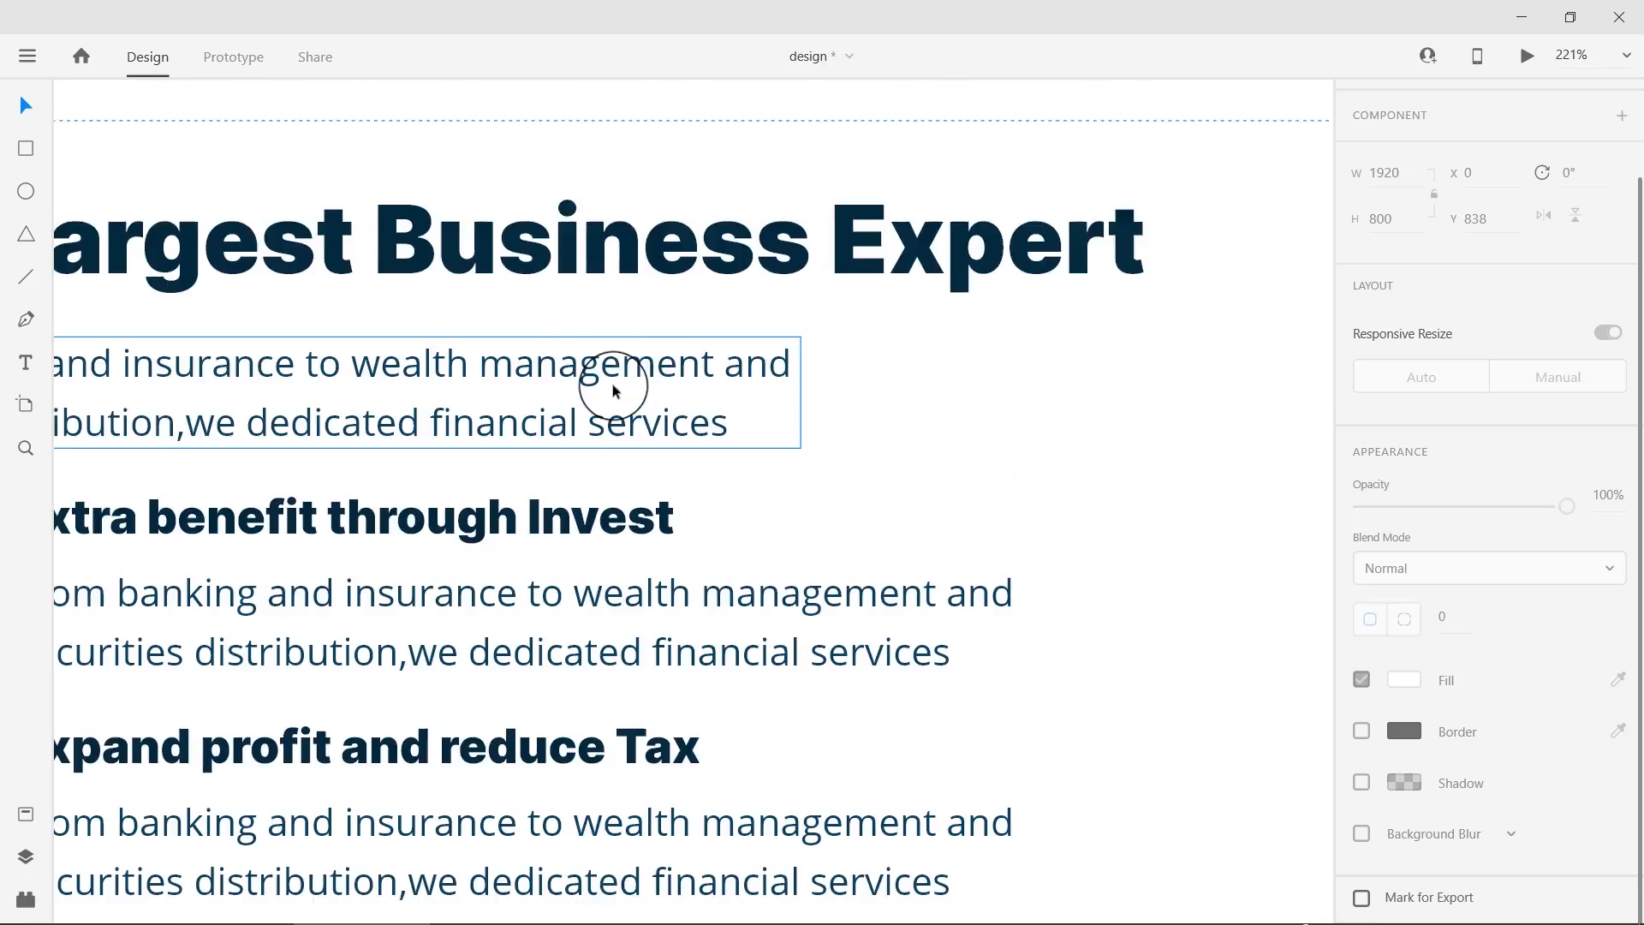
pyautogui.hotkey('alt', 'space')
pyautogui.press('Escape')
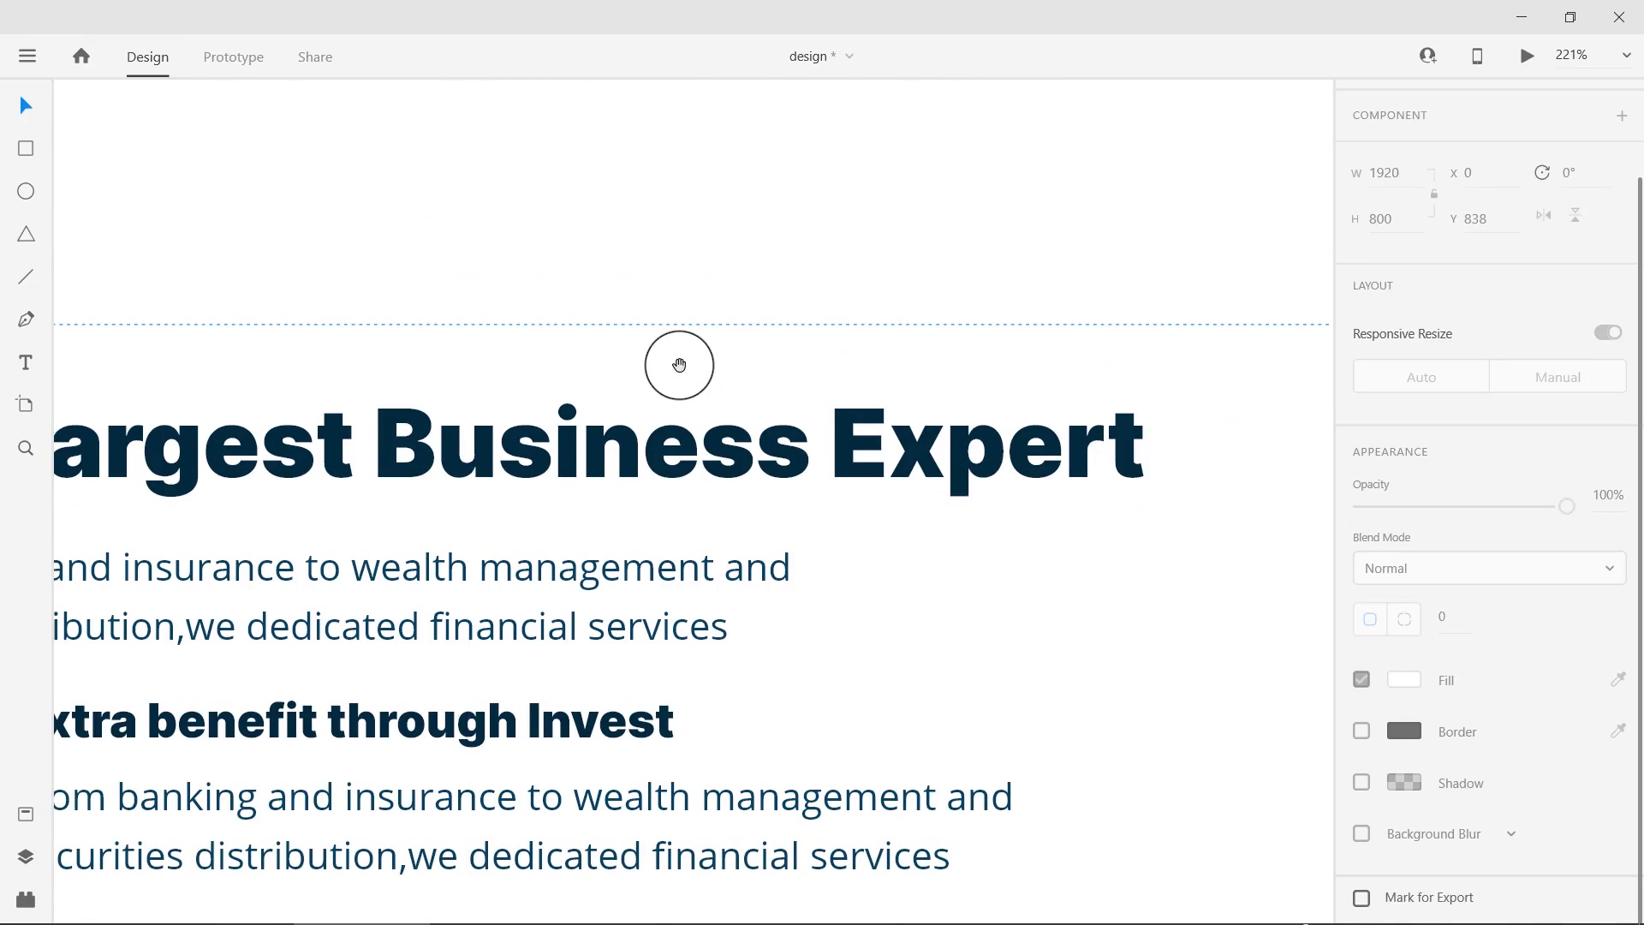
pyautogui.scroll(-2, 676, 367)
pyautogui.scroll(-6, 655, 371)
pyautogui.moveTo(629, 420); pyautogui.dragTo(701, 720)
pyautogui.moveTo(704, 512); pyautogui.dragTo(876, 637)
pyautogui.scroll(6, 872, 461)
pyautogui.moveTo(690, 391); pyautogui.dragTo(1339, 494)
pyautogui.click(519, 345)
pyautogui.scroll(-1, 1405, 805)
pyautogui.scroll(3, 1453, 778)
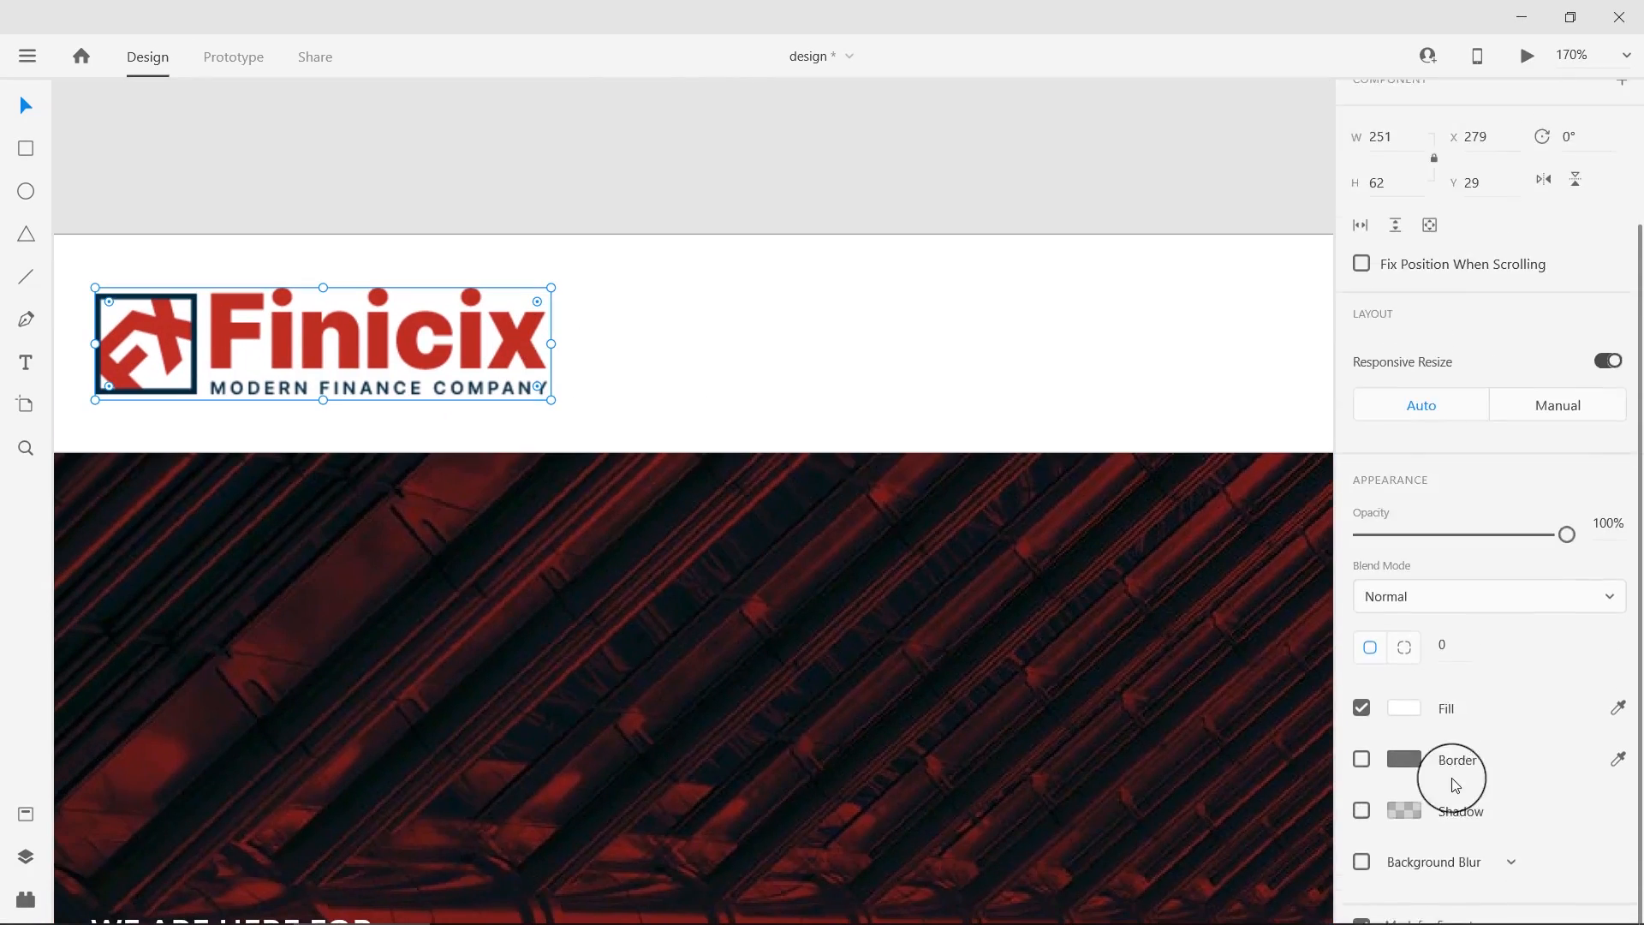
# Copy the fill color hex #B42024 of the HOME menu text in the design's header.
pyautogui.moveTo(1067, 657); pyautogui.dragTo(531, 644)
pyautogui.moveTo(1076, 554); pyautogui.dragTo(648, 584)
pyautogui.click(485, 360)
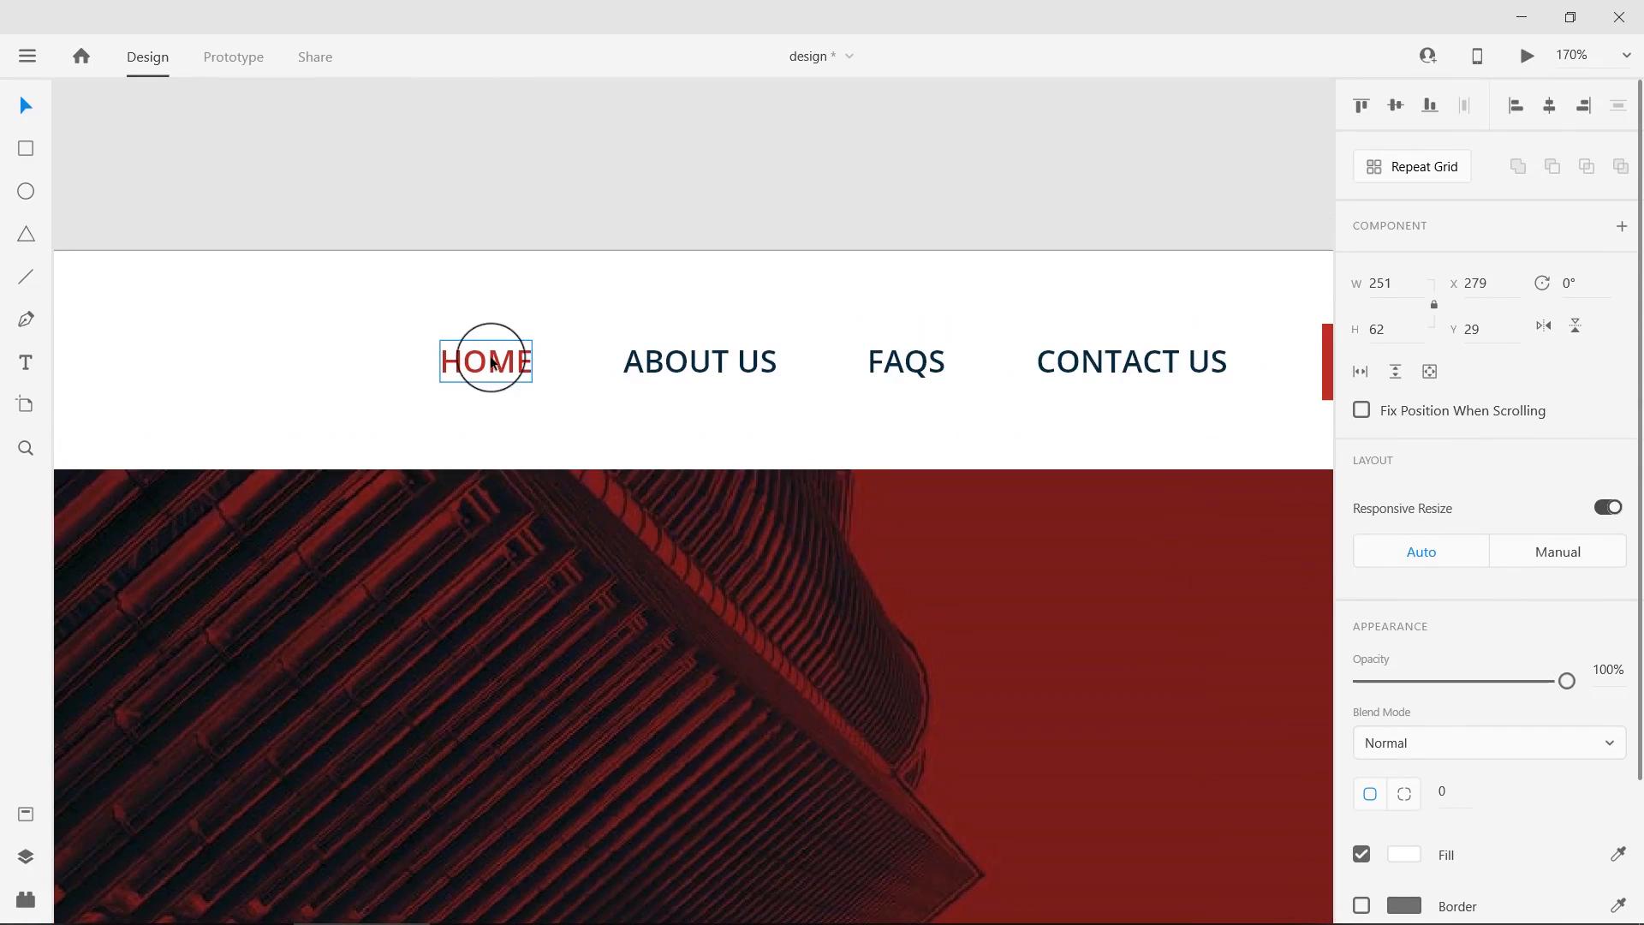
pyautogui.scroll(-5, 1498, 702)
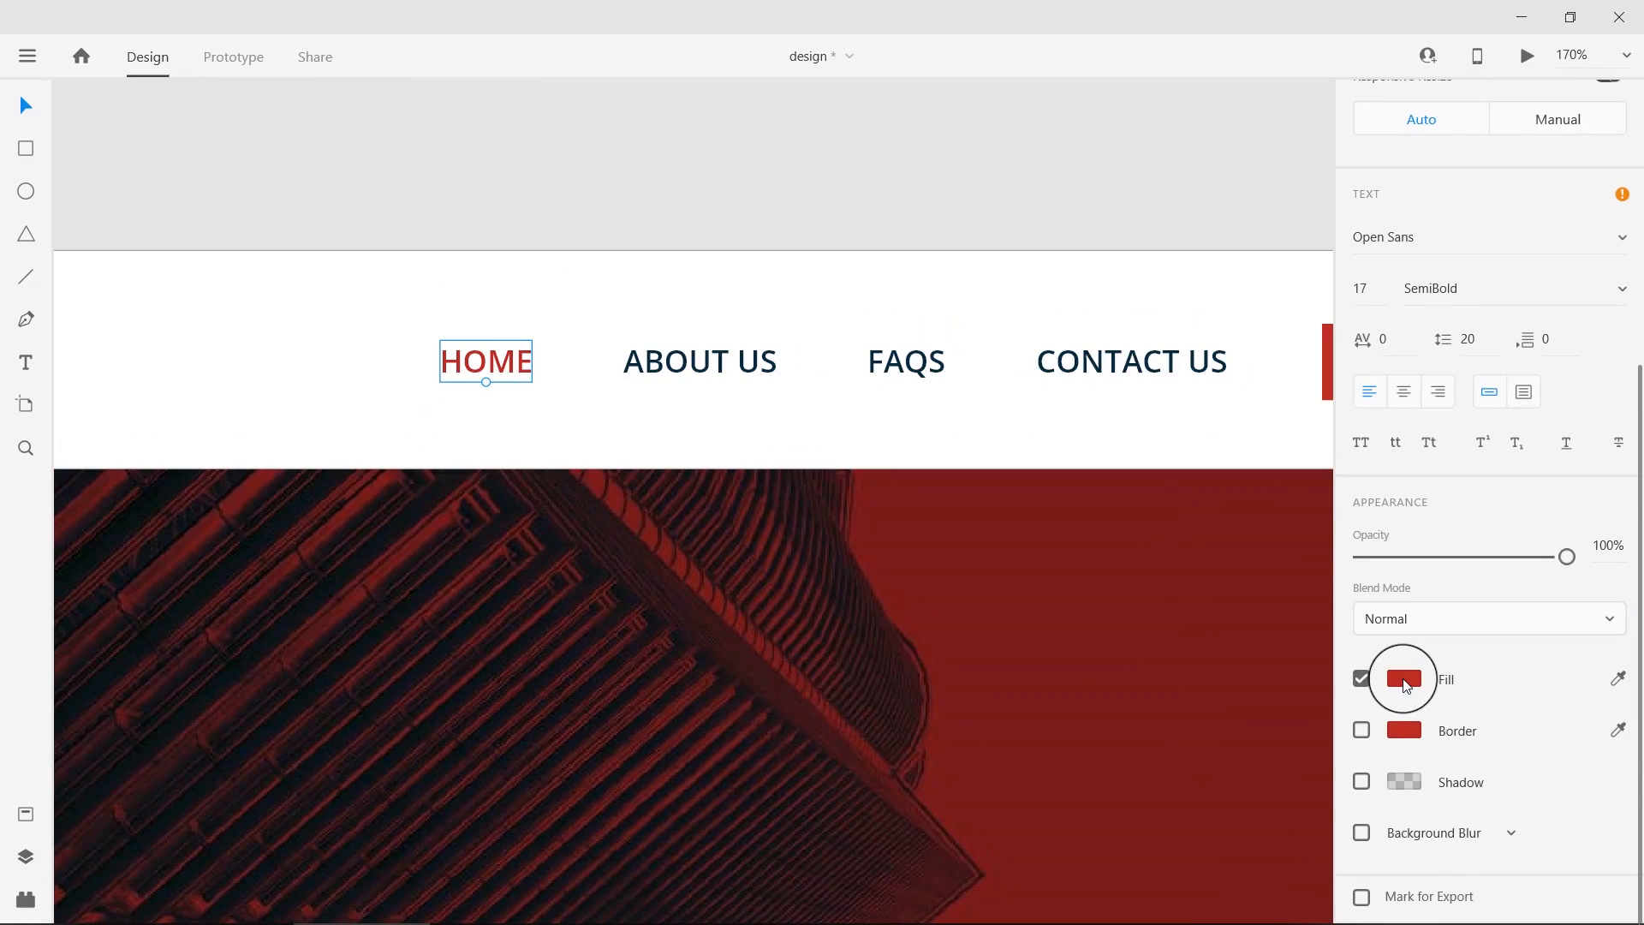
pyautogui.click(1405, 681)
pyautogui.click(1167, 732)
pyautogui.rightClick(1171, 734)
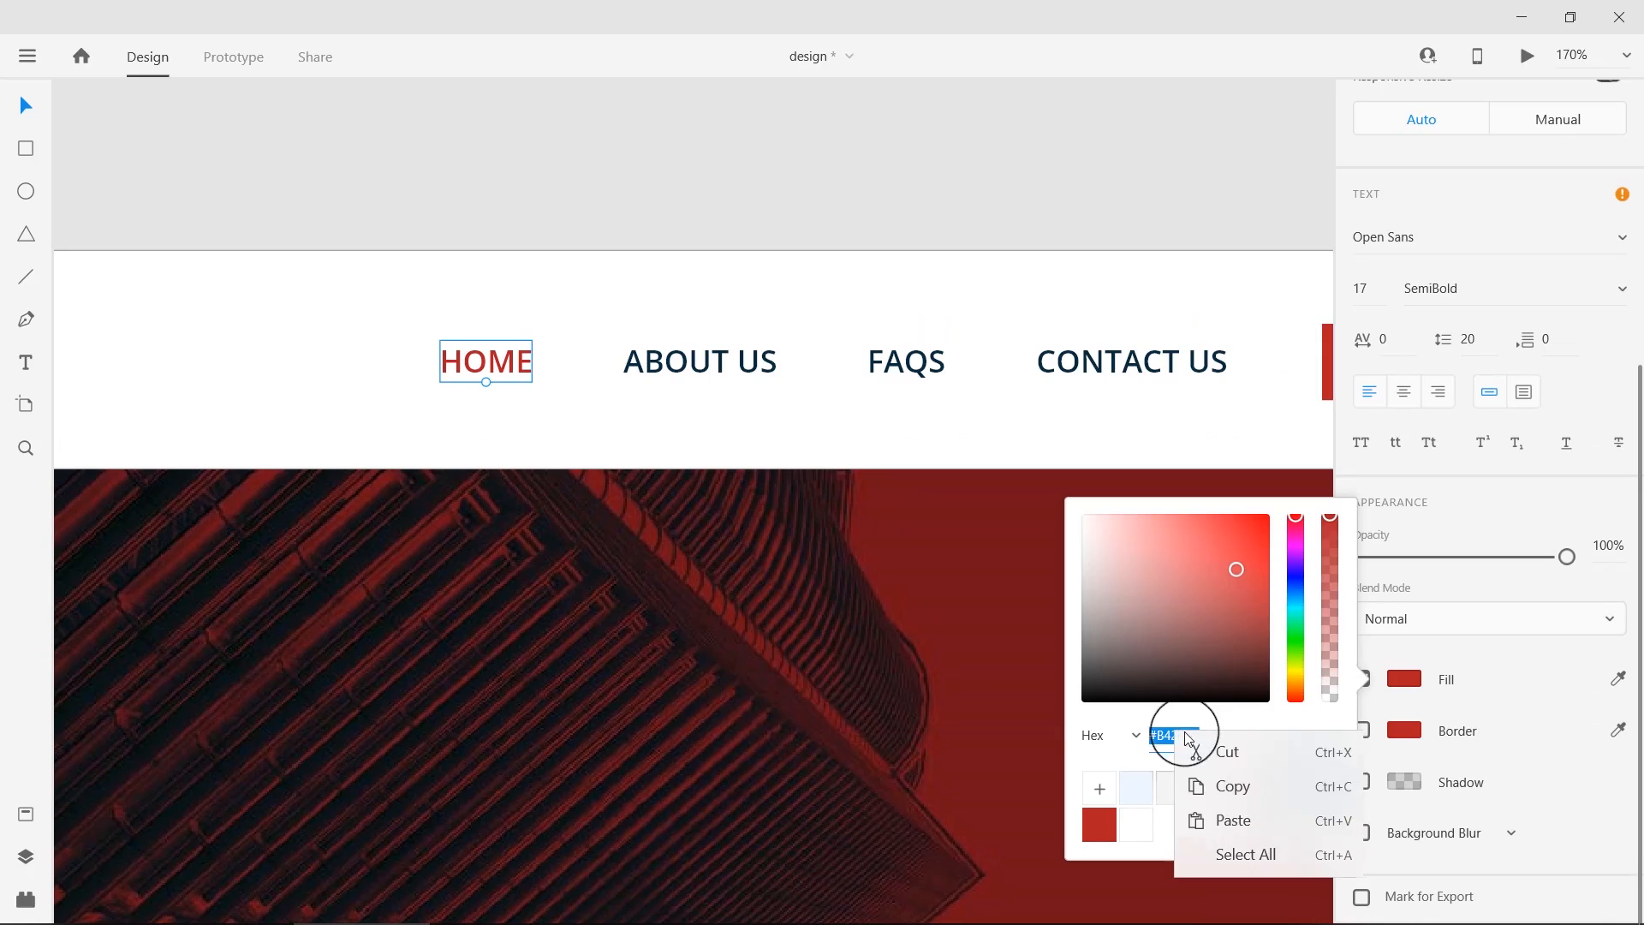
pyautogui.click(1233, 786)
# Return to Elementor in Chrome and set the normal-state Link color to the copied #B42024.
pyautogui.click(332, 909)
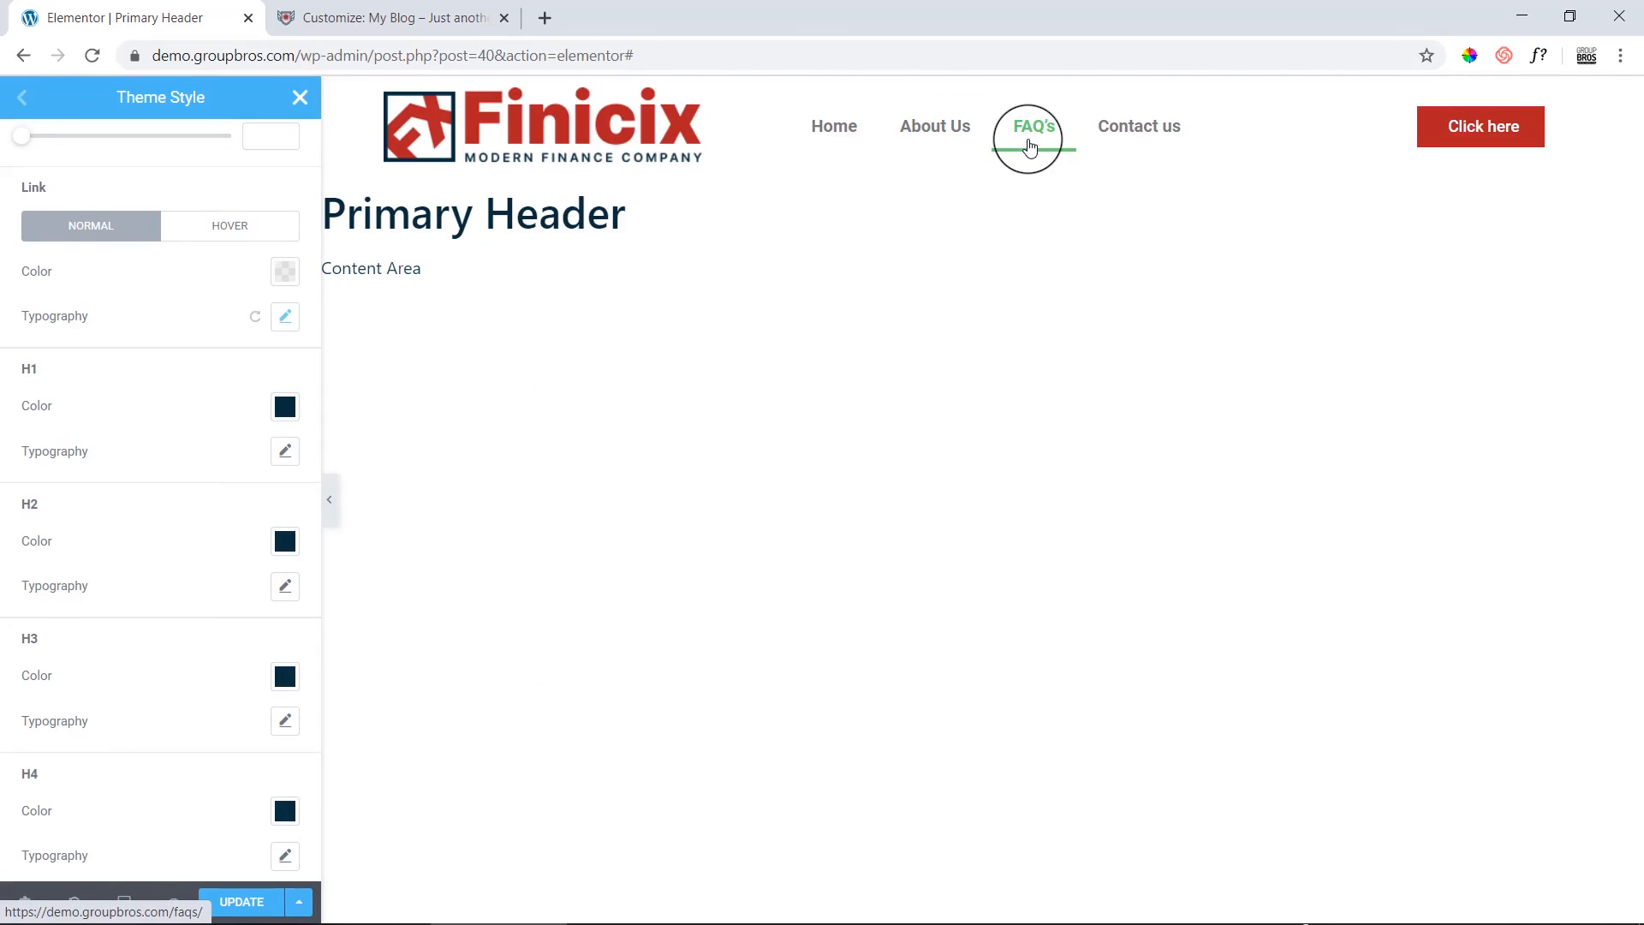
pyautogui.click(288, 274)
pyautogui.click(77, 599)
pyautogui.rightClick(91, 602)
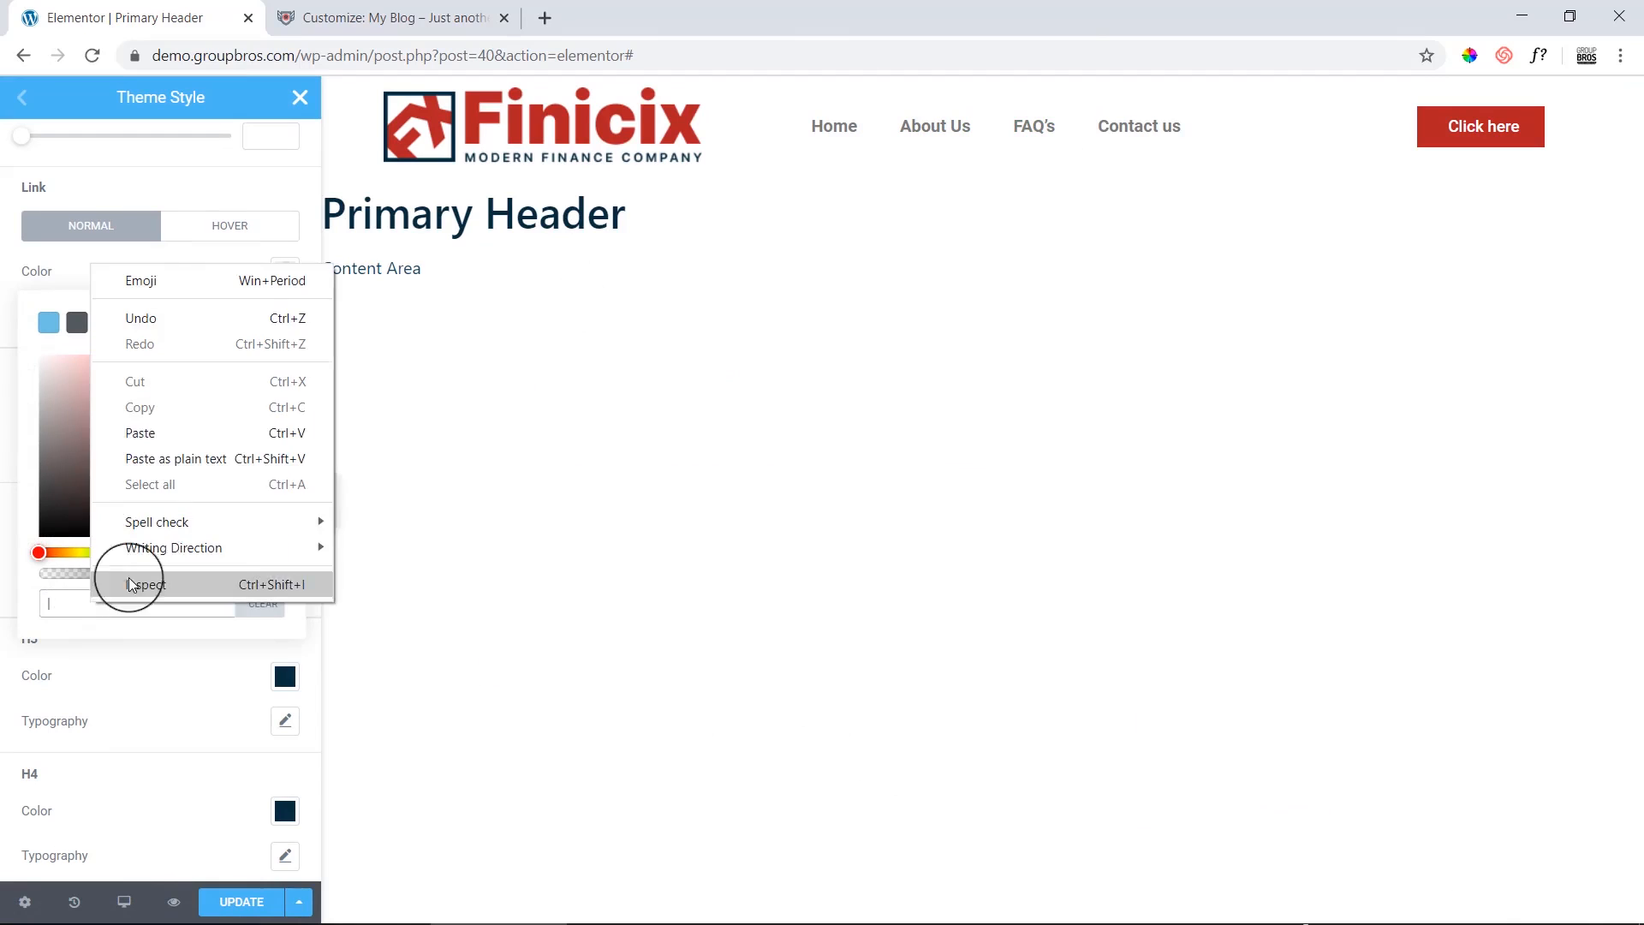
pyautogui.click(168, 438)
pyautogui.click(422, 268)
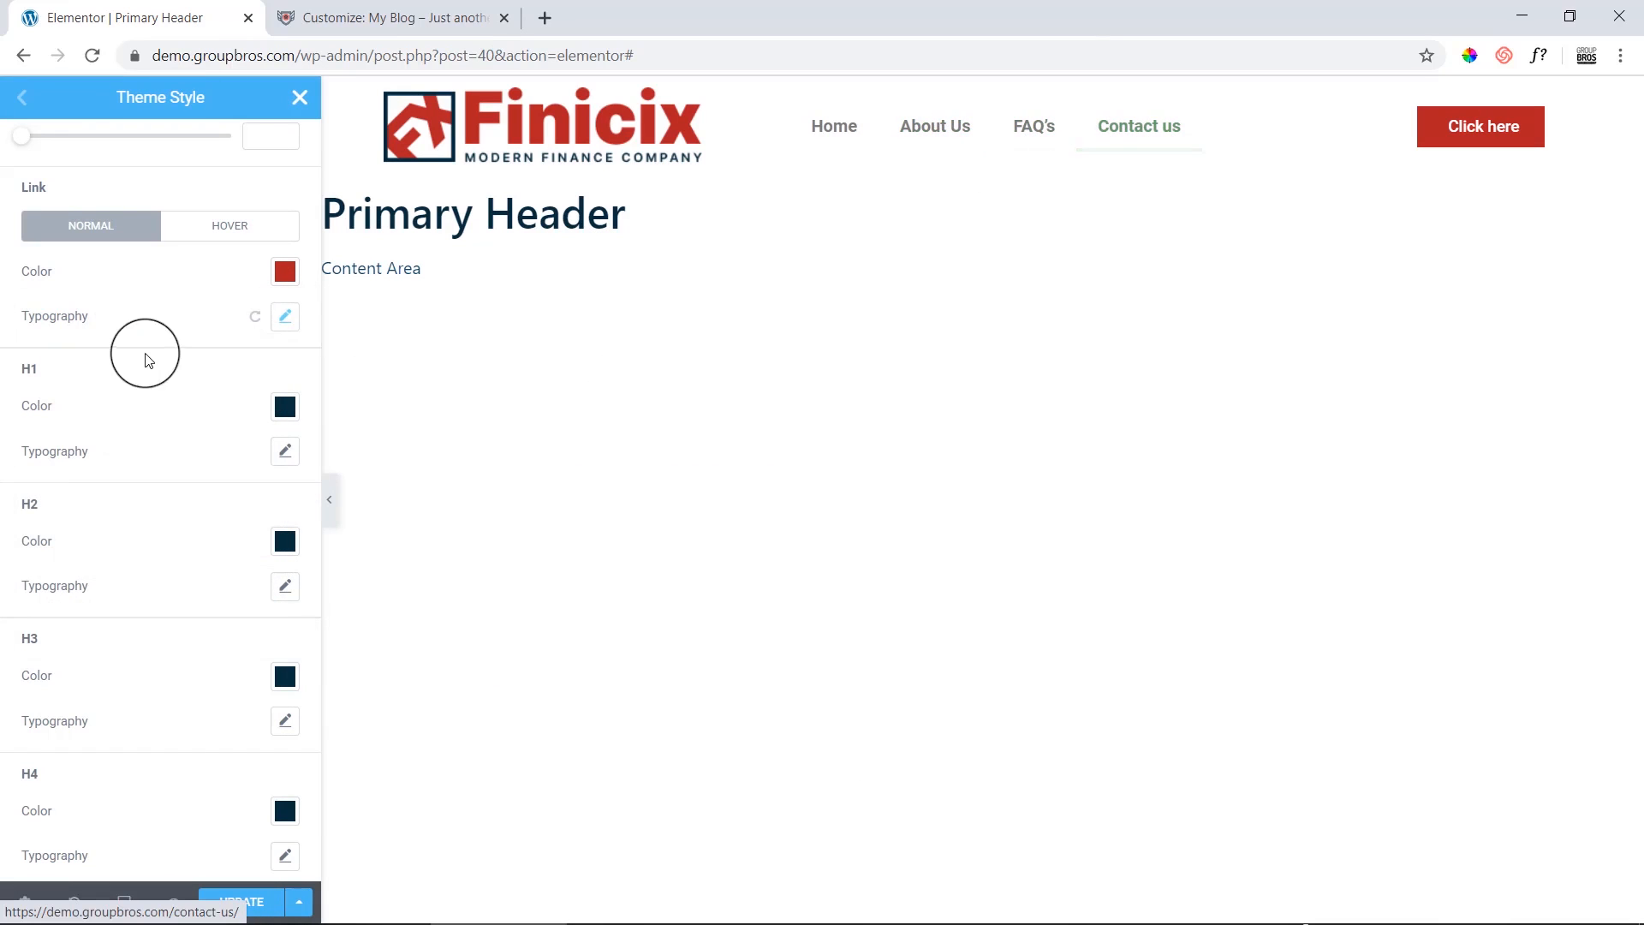
# Set the hover-state Link color of the Theme Style to the same red, #B42024.
pyautogui.scroll(2, 163, 391)
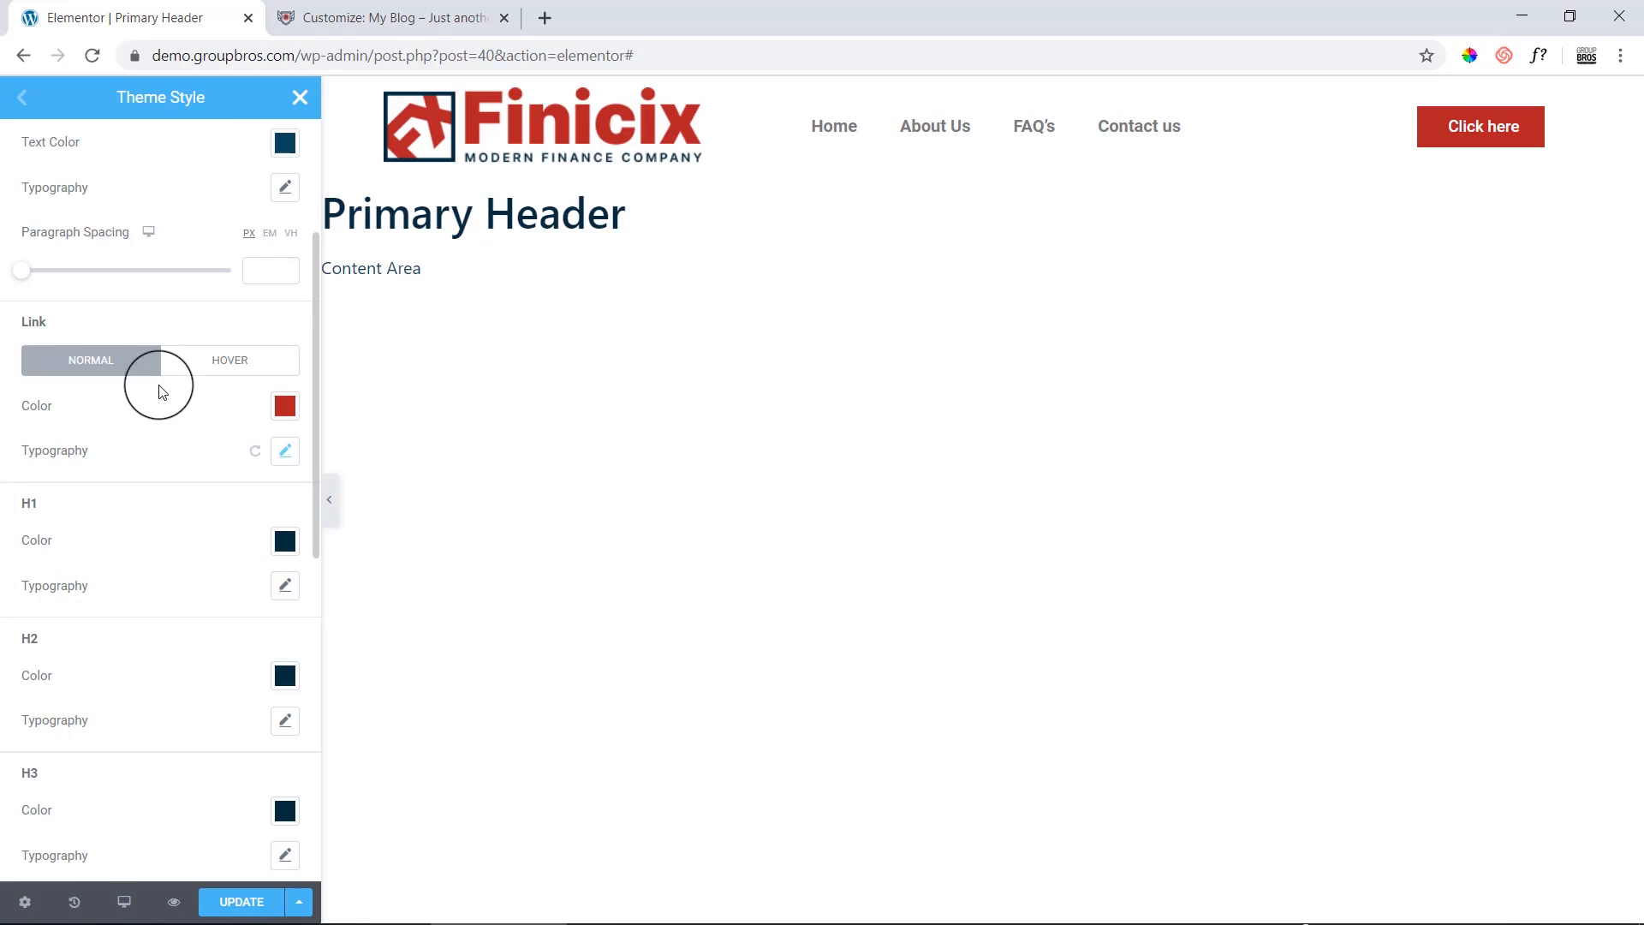
pyautogui.click(255, 368)
pyautogui.click(285, 406)
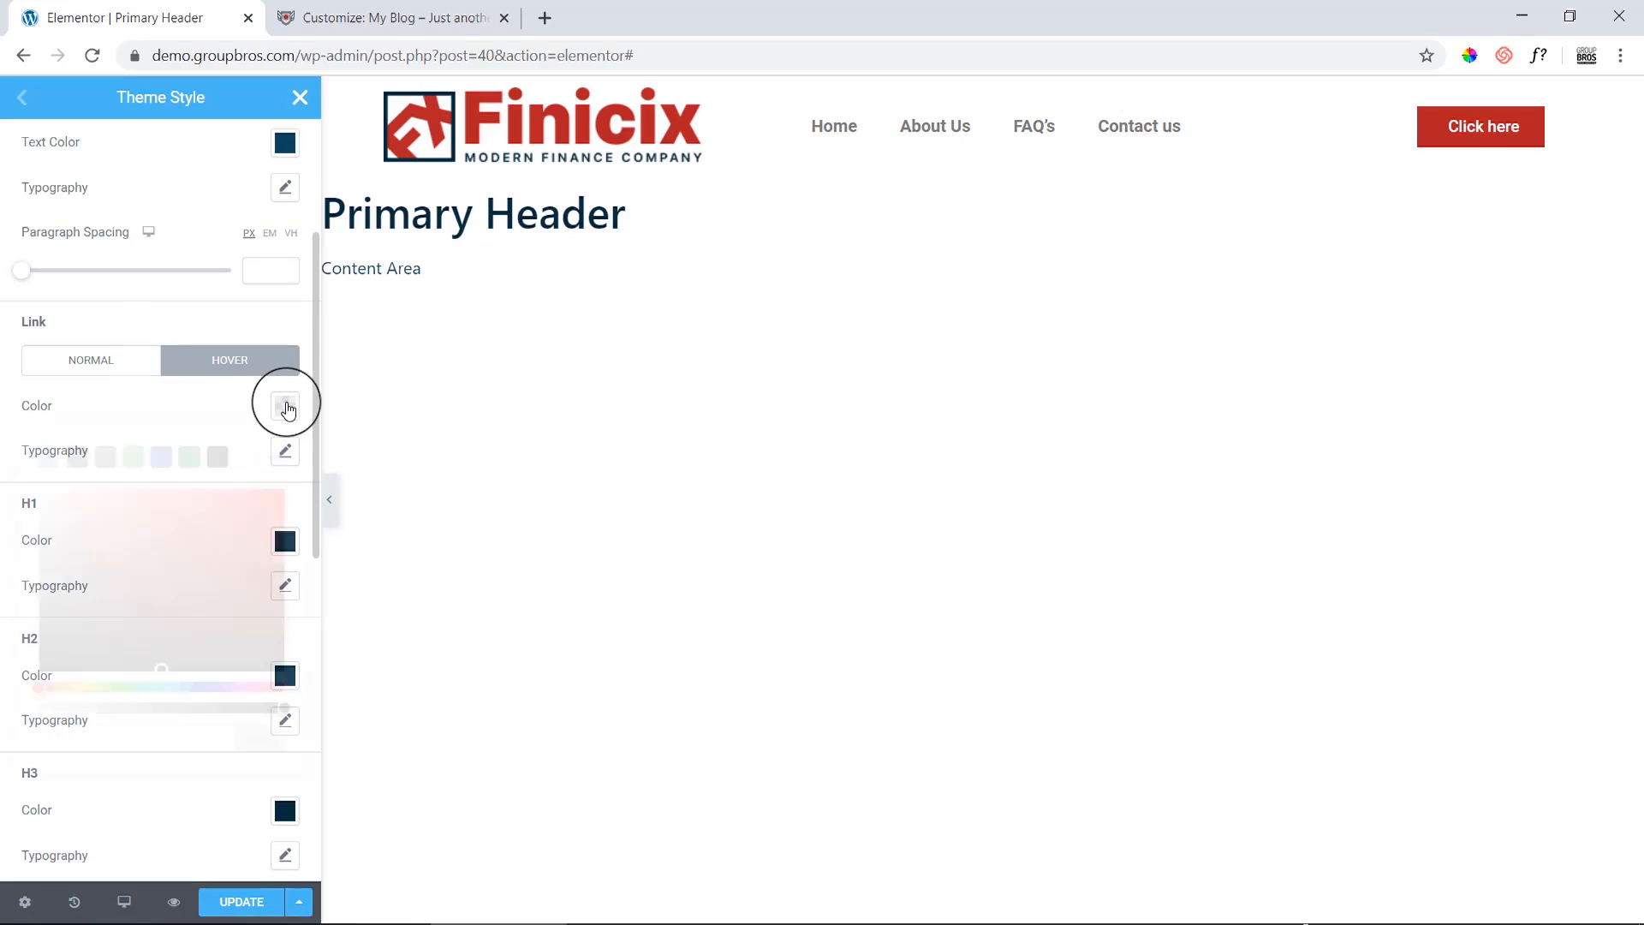
pyautogui.click(547, 349)
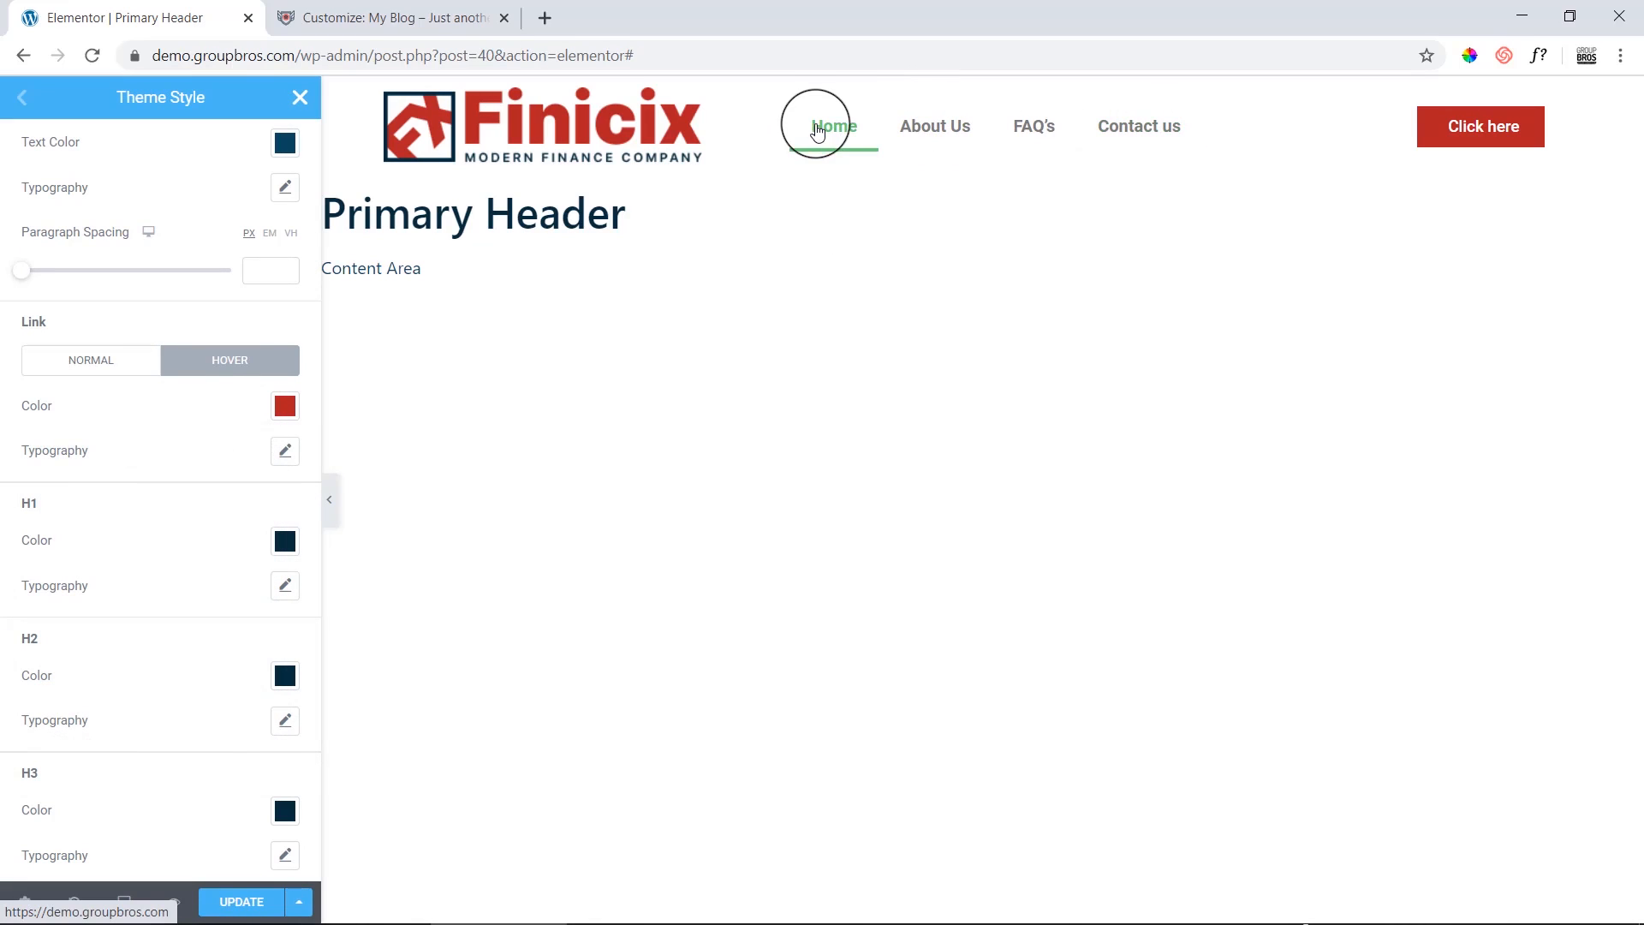
# Set the normal-state Link color to the Theme Red shade #C75B60 from Colors.txt, and update the theme style with the hover state shown.
pyautogui.click(86, 359)
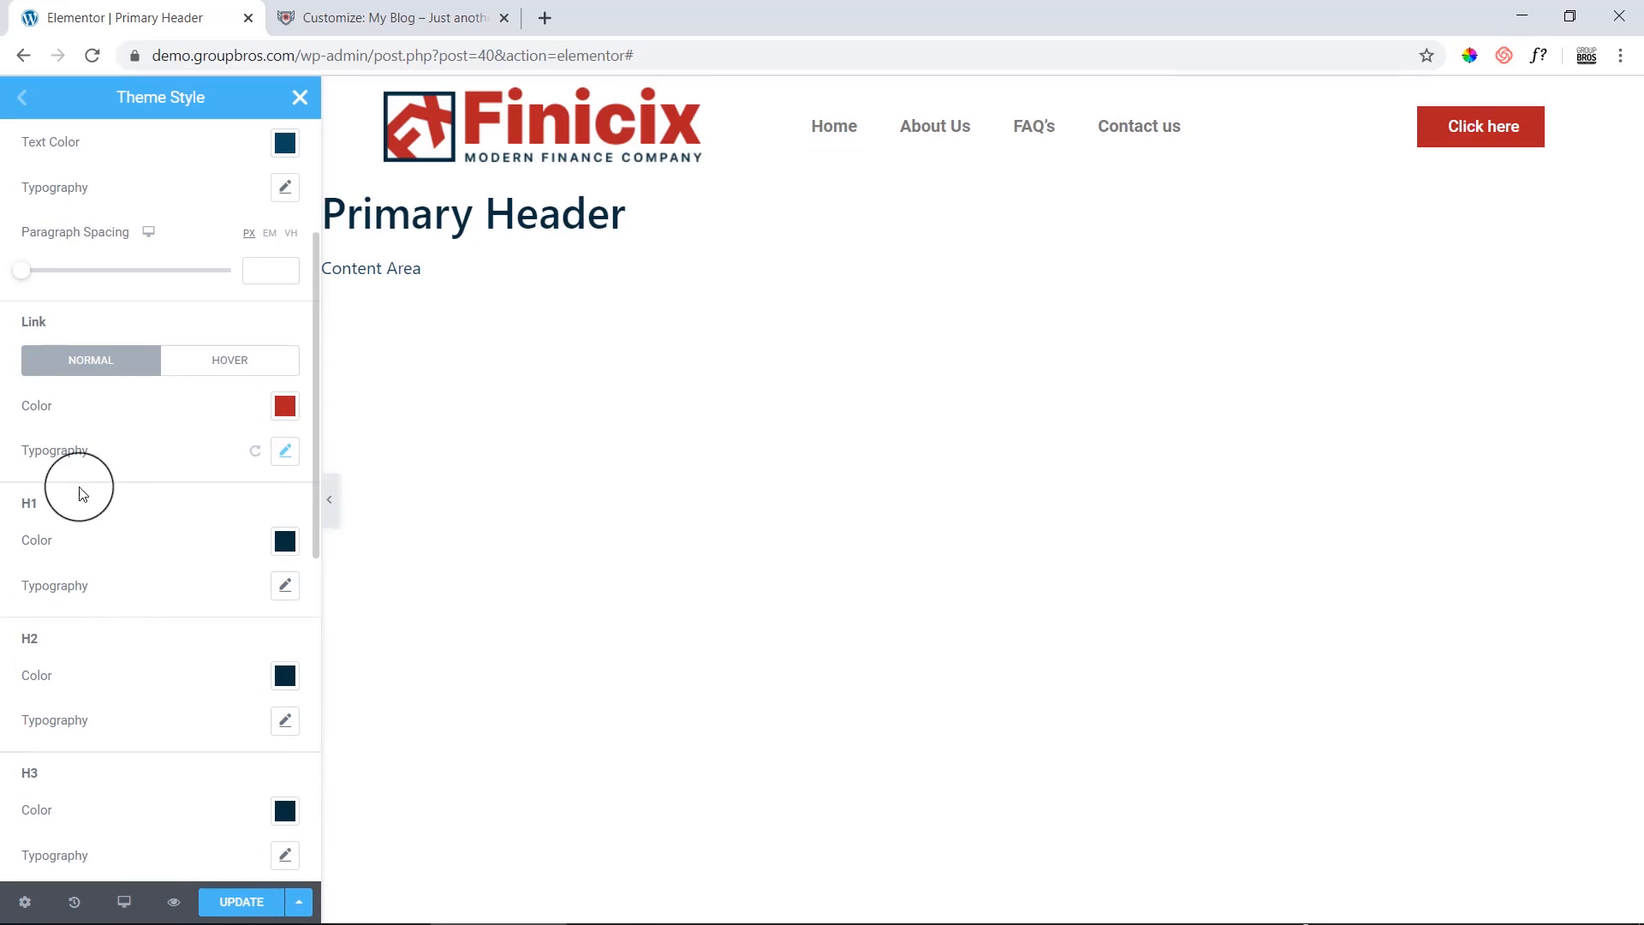
pyautogui.click(284, 407)
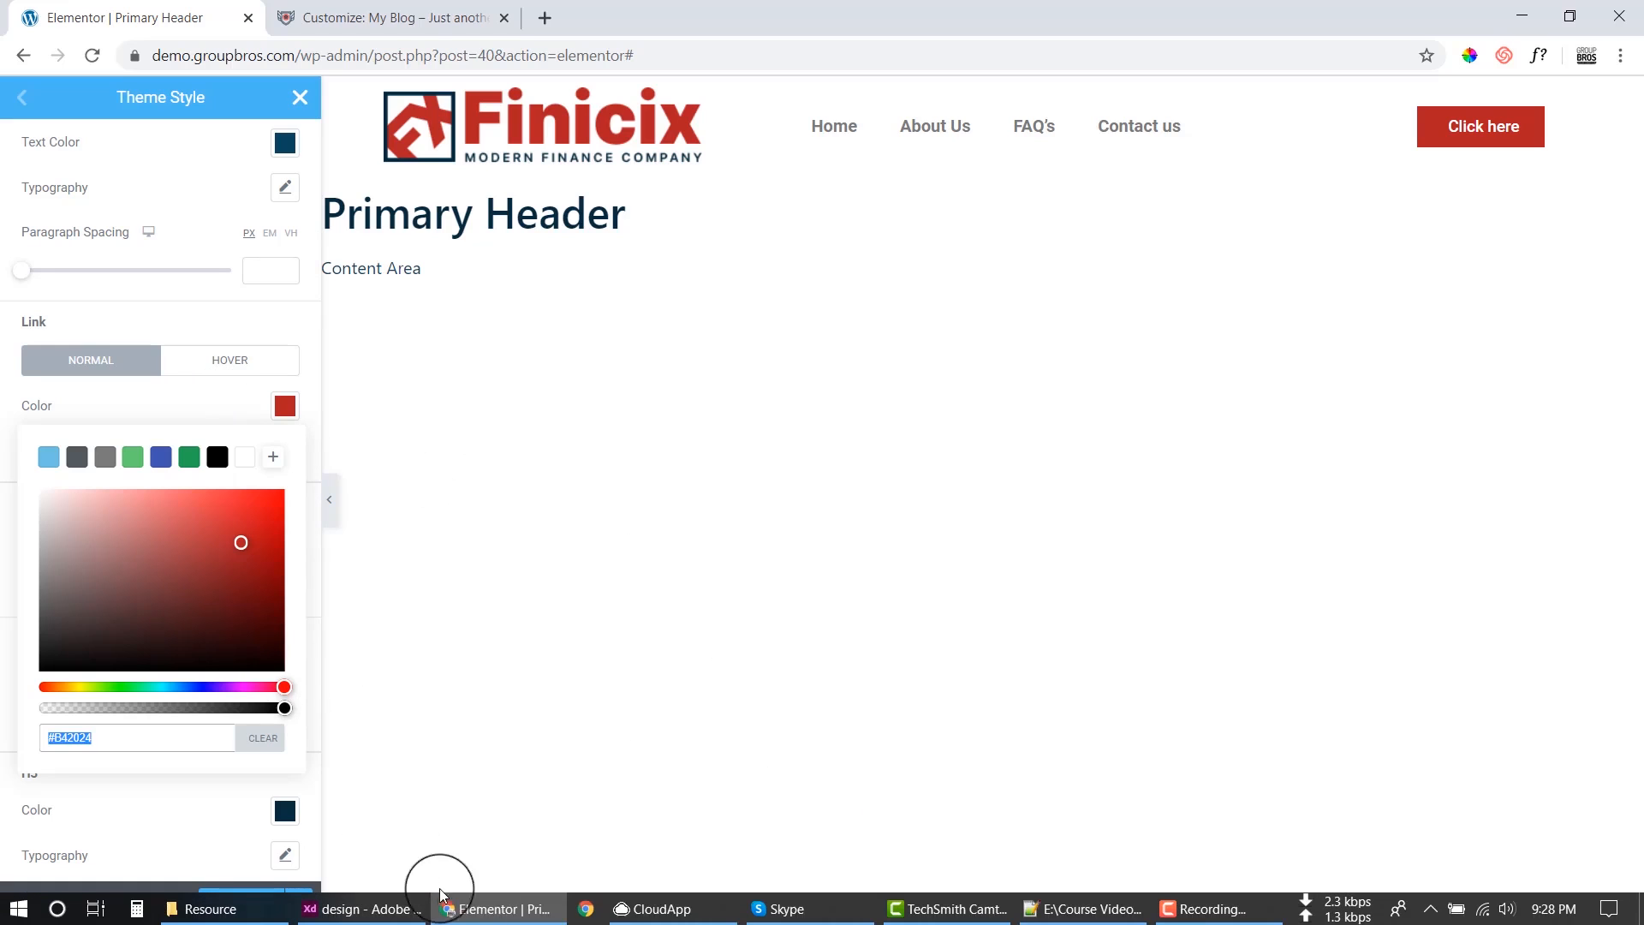
pyautogui.click(1069, 910)
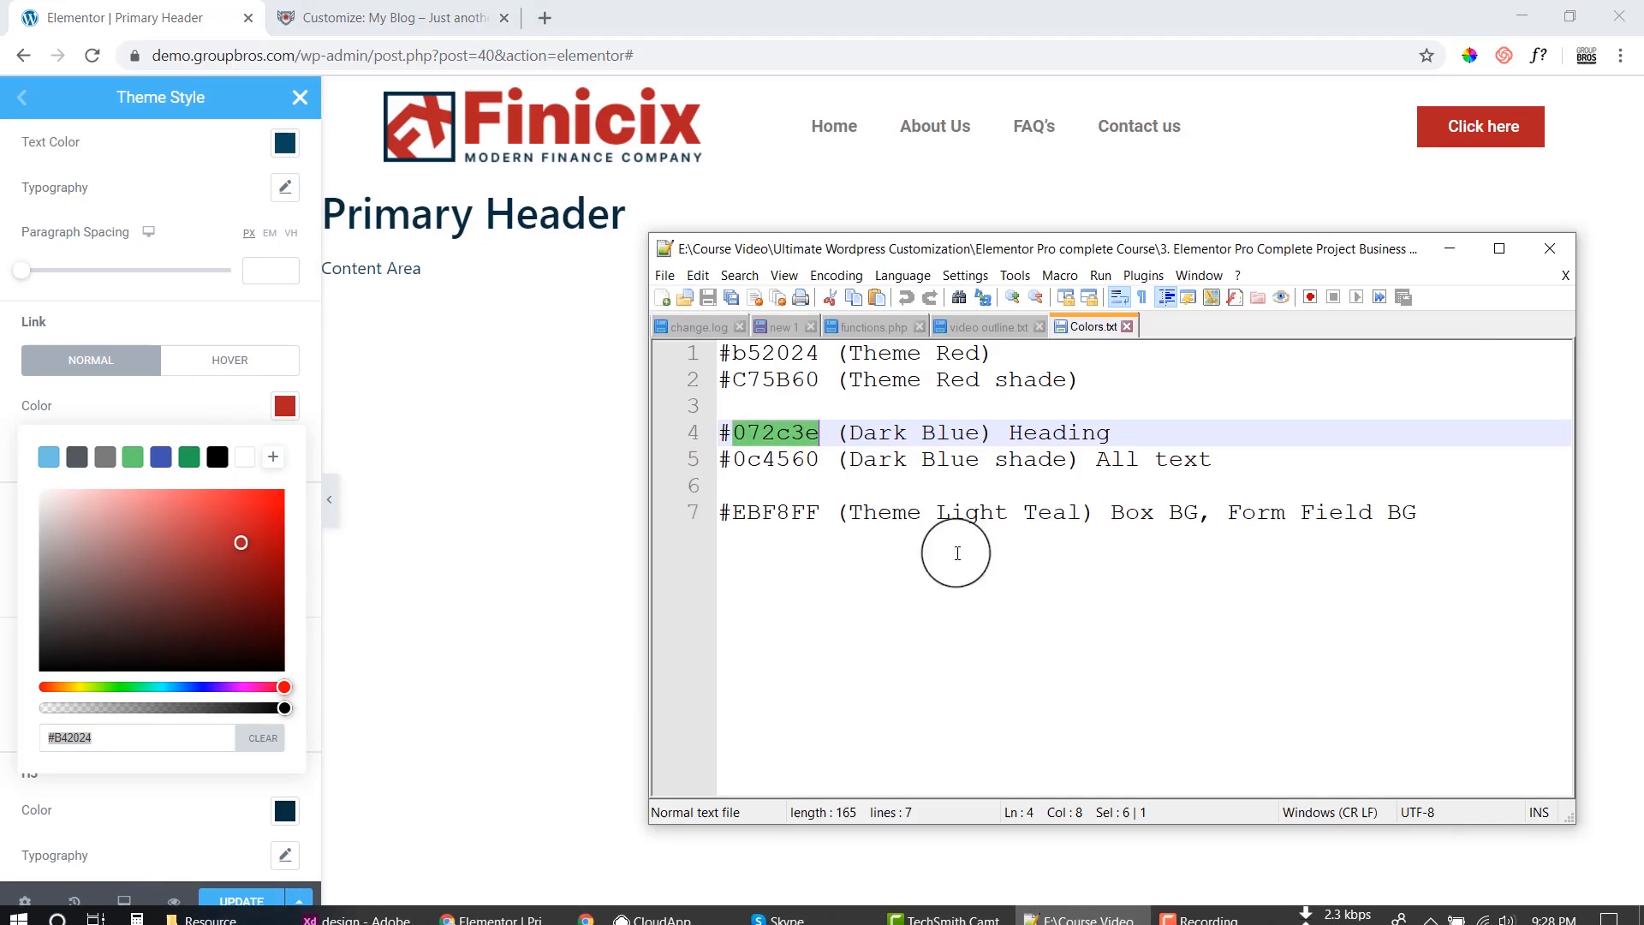
pyautogui.doubleClick(765, 381)
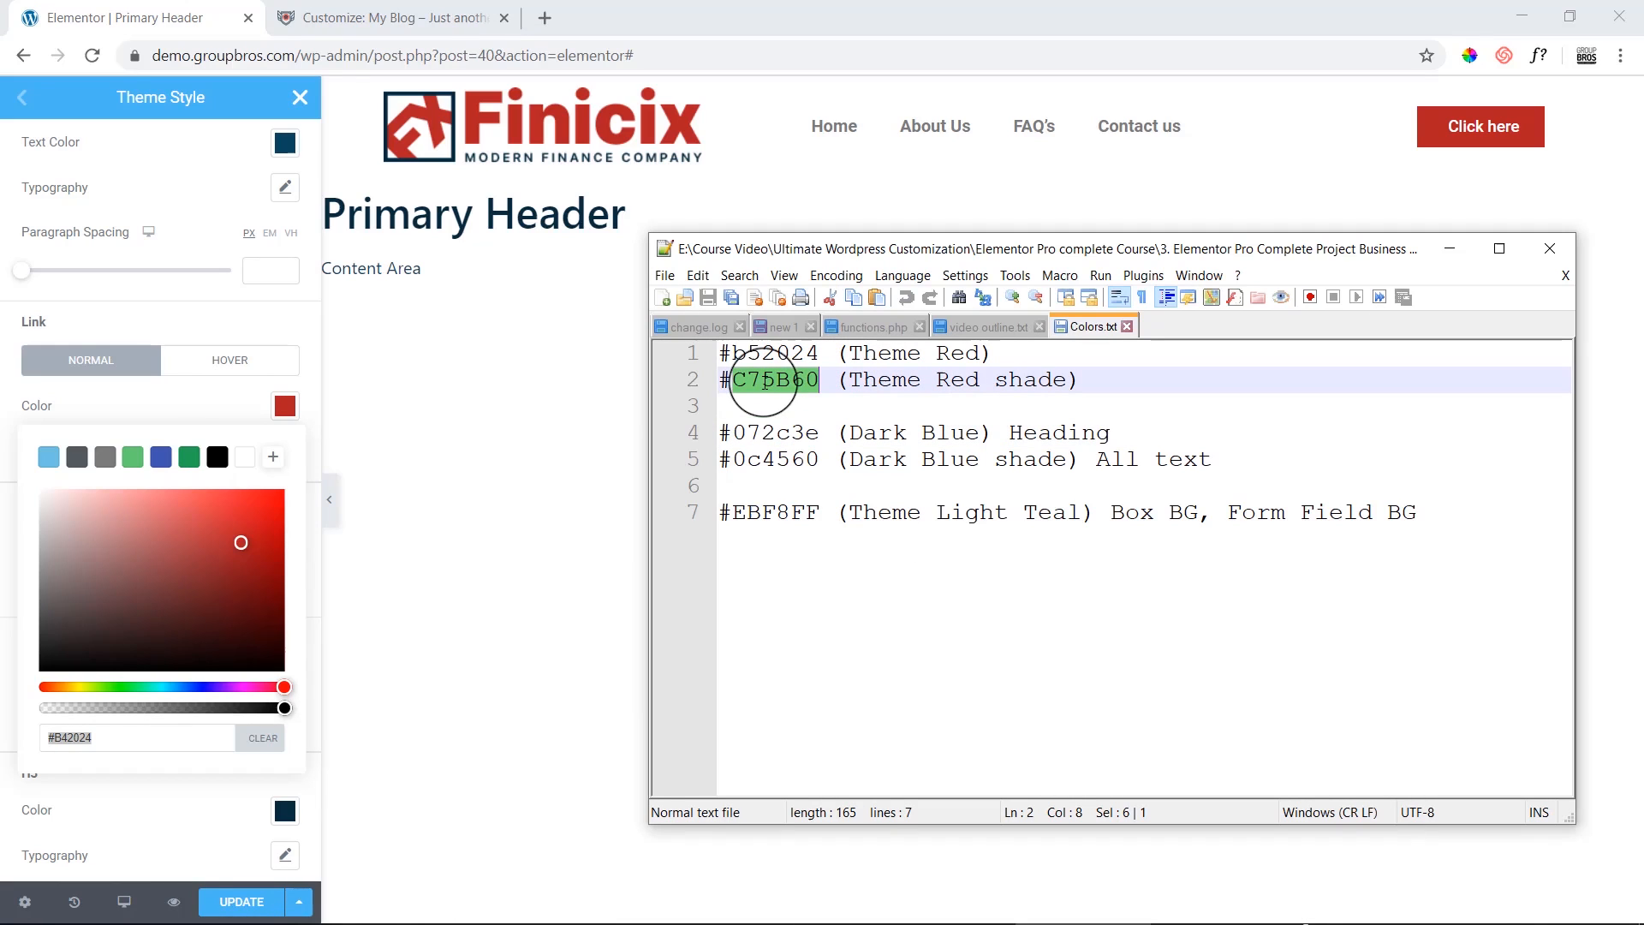
pyautogui.click(88, 737)
pyautogui.doubleClick(88, 737)
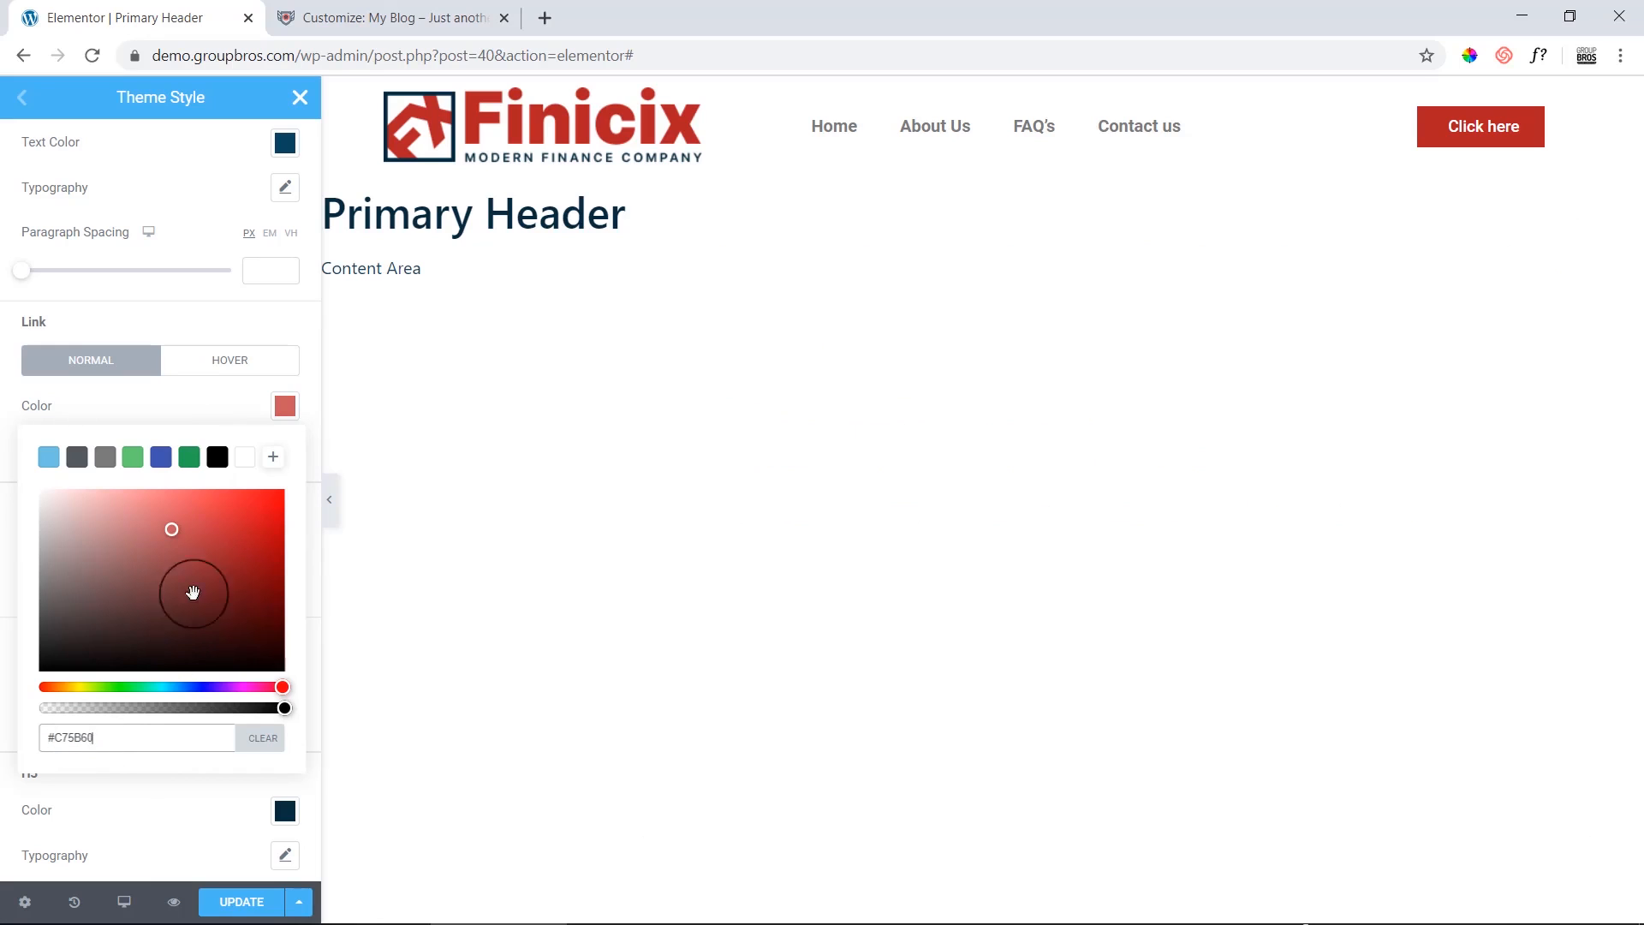
pyautogui.click(284, 415)
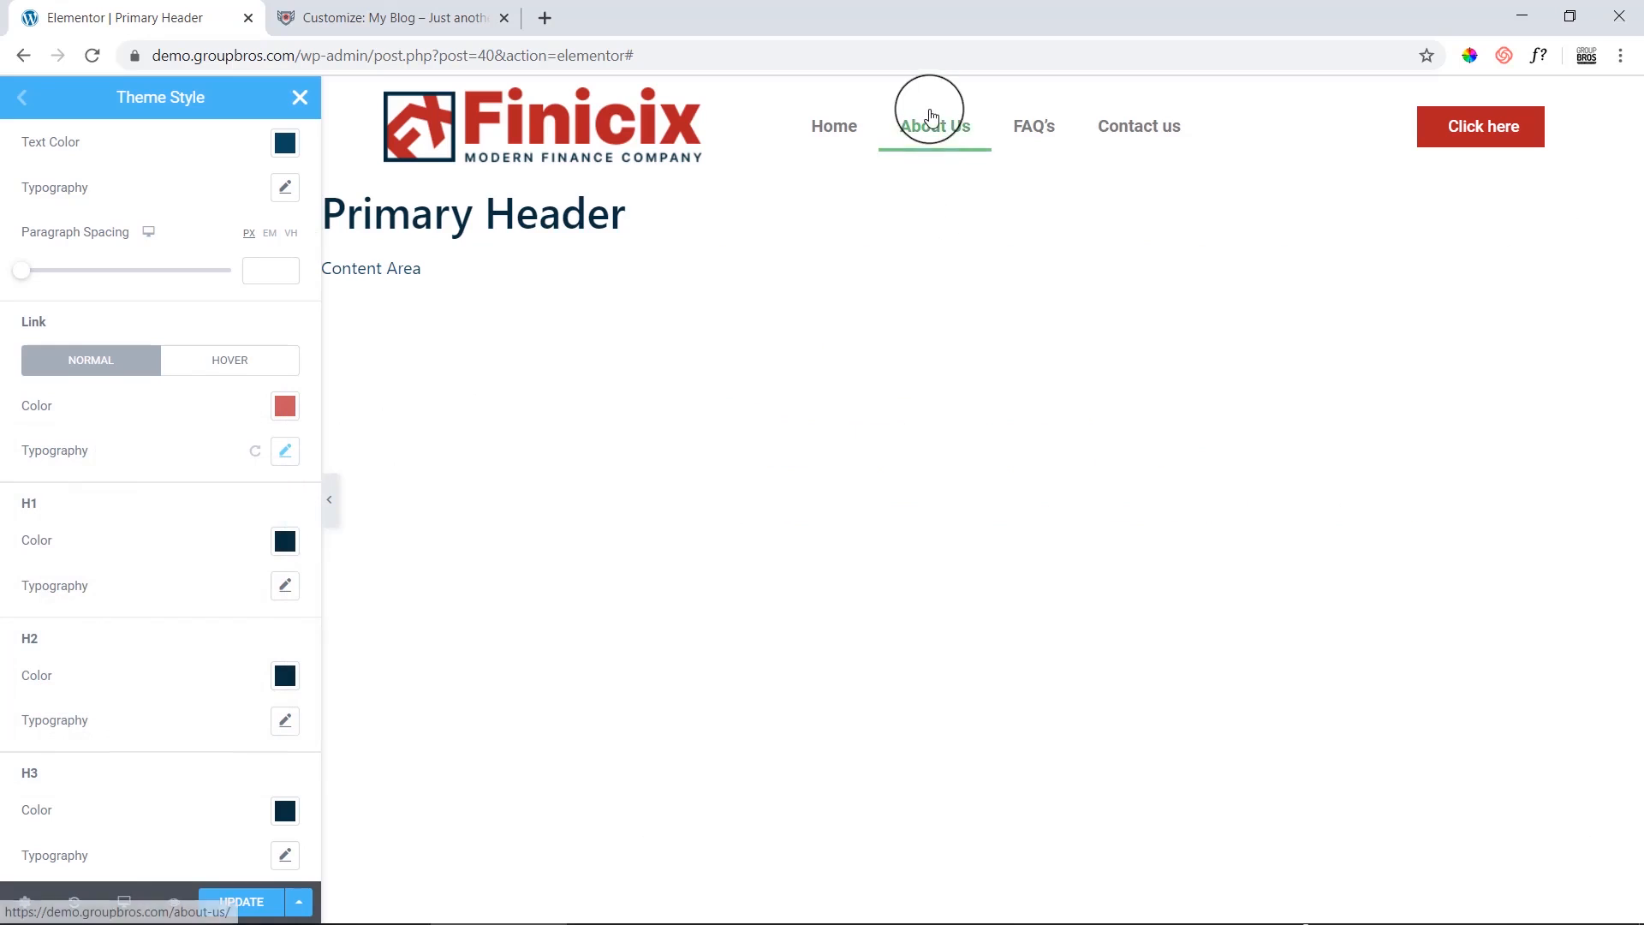
pyautogui.click(217, 358)
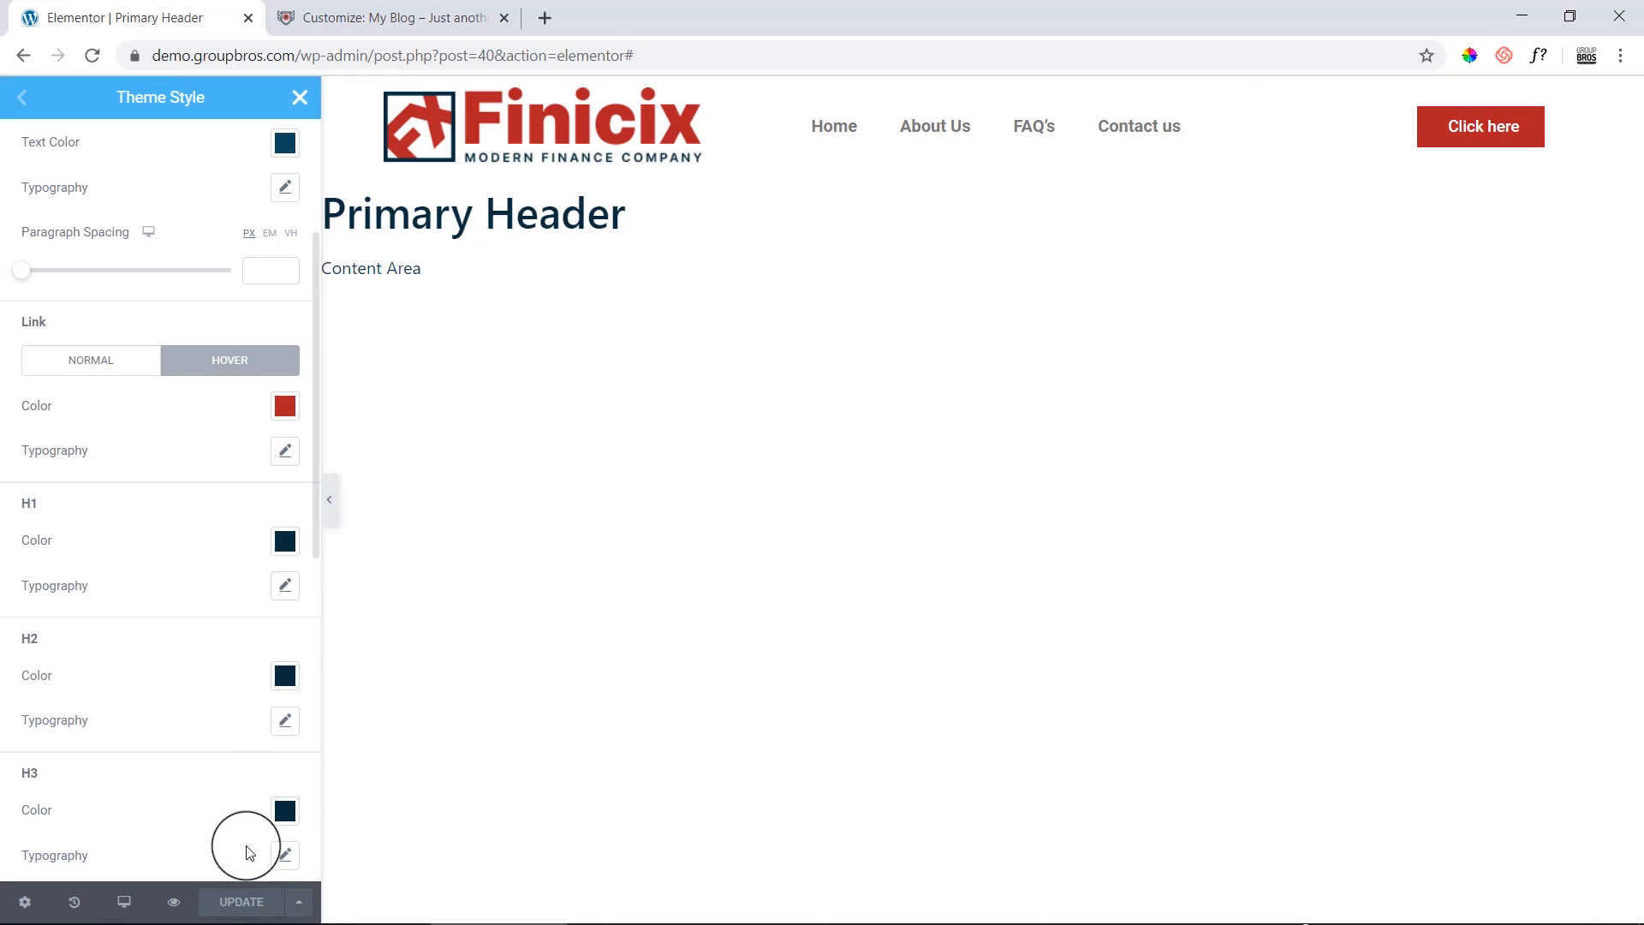
# Load the wp-admin dashboard in the Customize browser tab and move that tab ahead of the Elementor editor tab.
pyautogui.moveTo(371, 58); pyautogui.dragTo(685, 56)
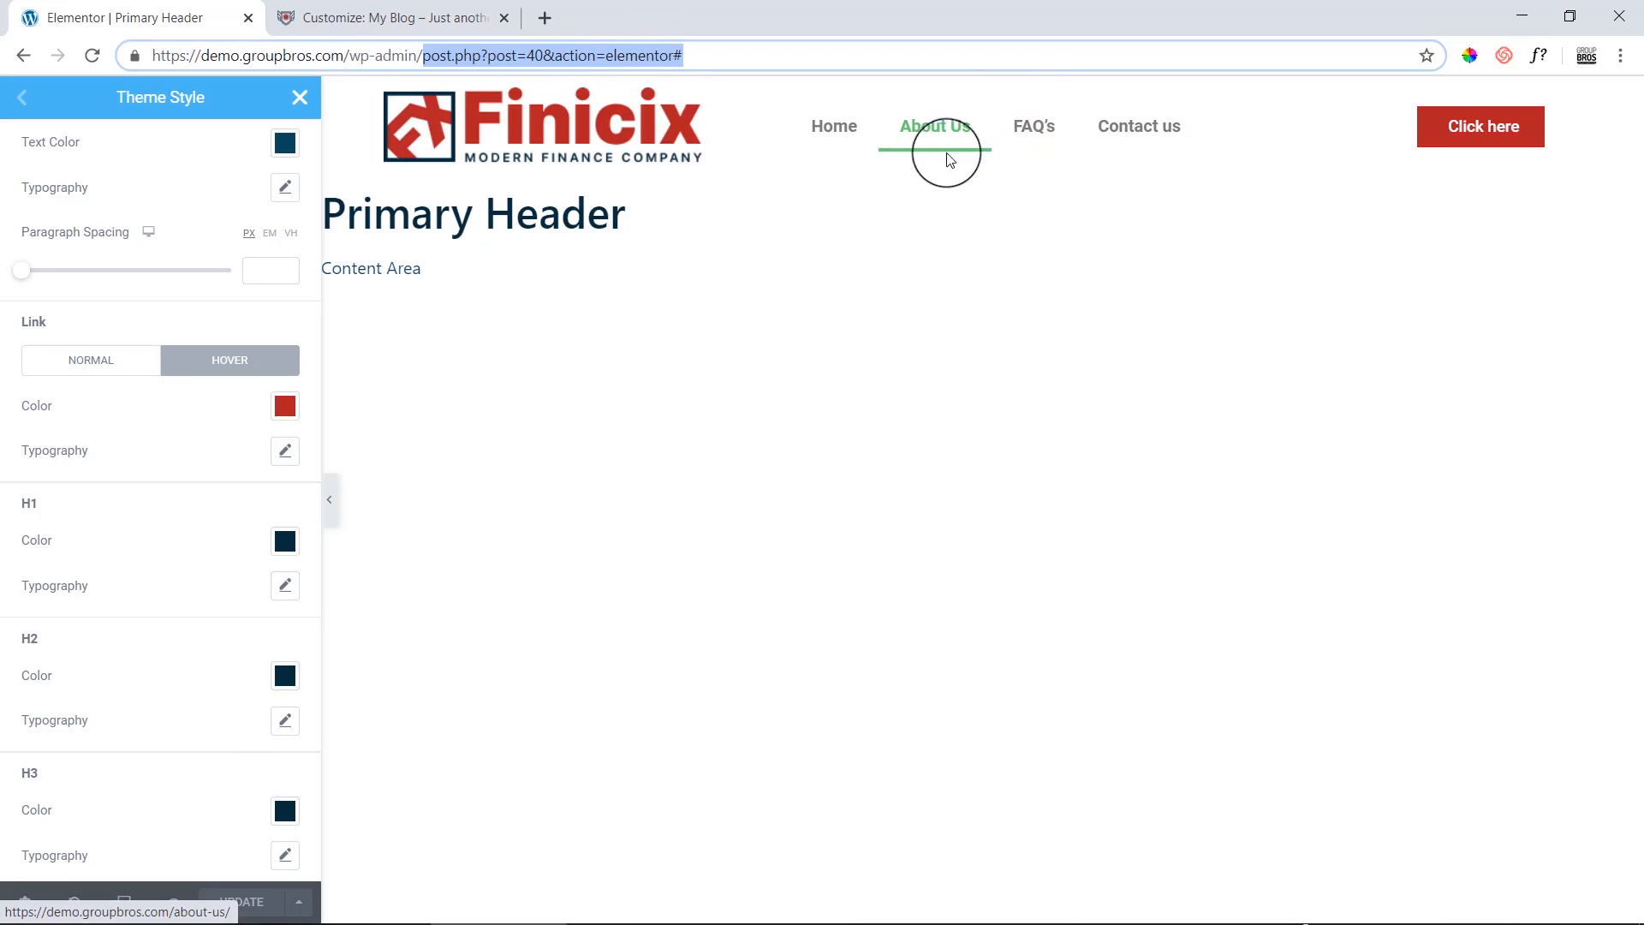
pyautogui.click(460, 8)
pyautogui.moveTo(378, 56); pyautogui.dragTo(940, 40)
pyautogui.press('BackSpace')
pyautogui.press('Return')
pyautogui.hotkey('ctrl', 'shift', 'Tab')
pyautogui.moveTo(428, 7); pyautogui.dragTo(243, 8)
pyautogui.click(411, 7)
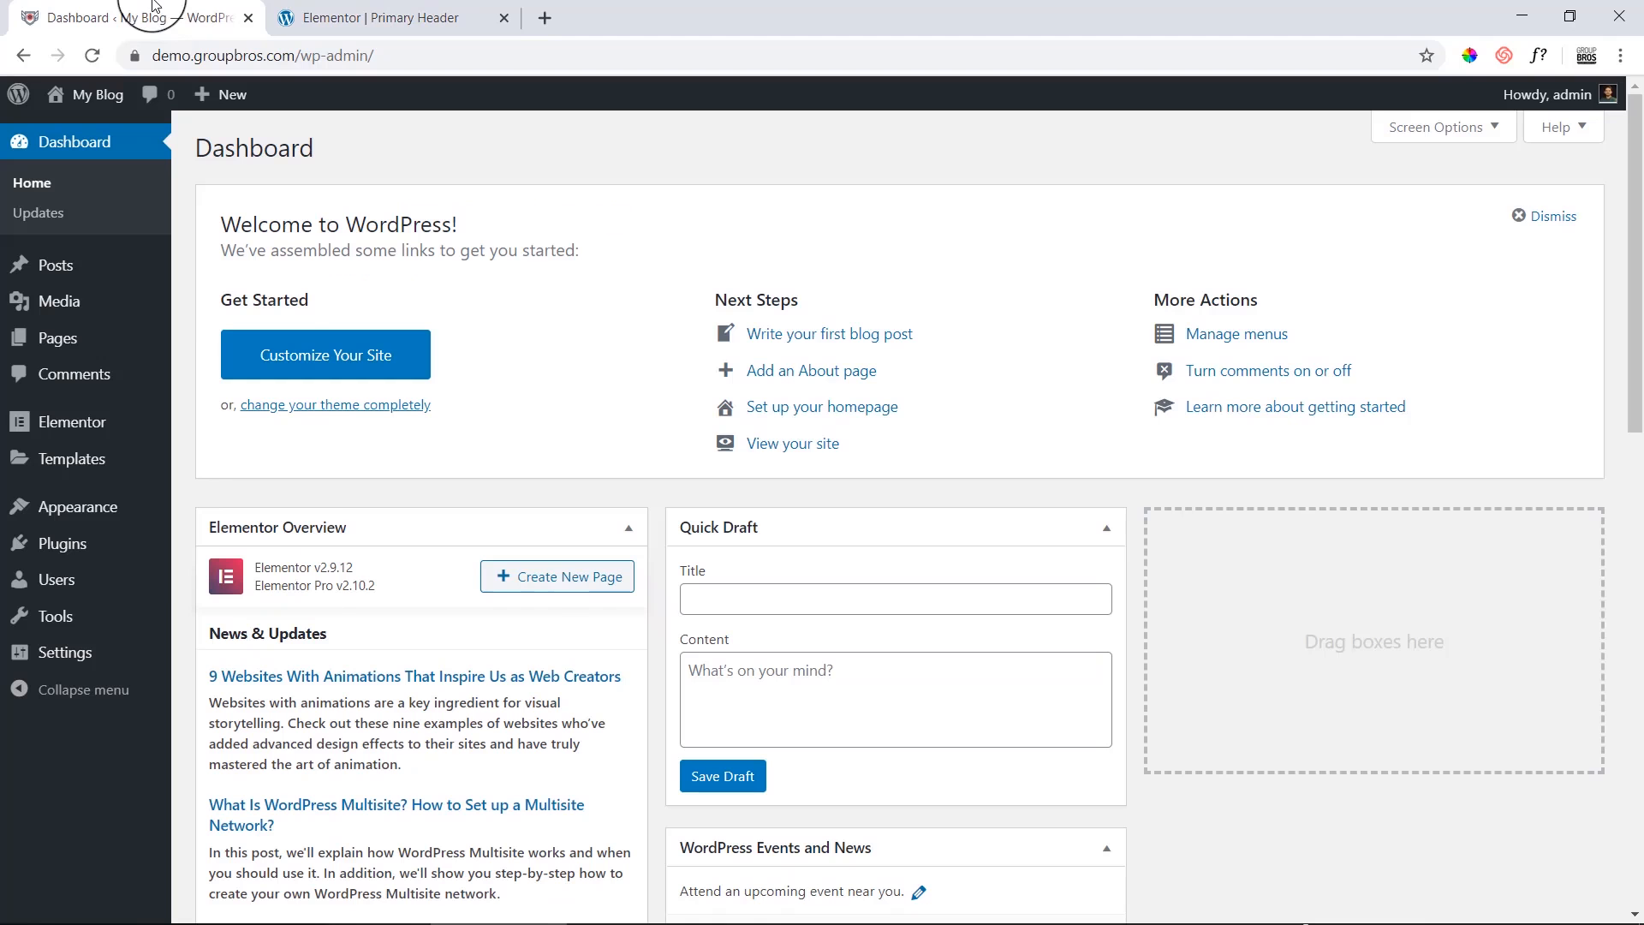
pyautogui.click(171, 17)
# Enable Disable Default Colors and Disable Default Fonts in Elementor's general settings and save the changes.
pyautogui.moveTo(59, 450)
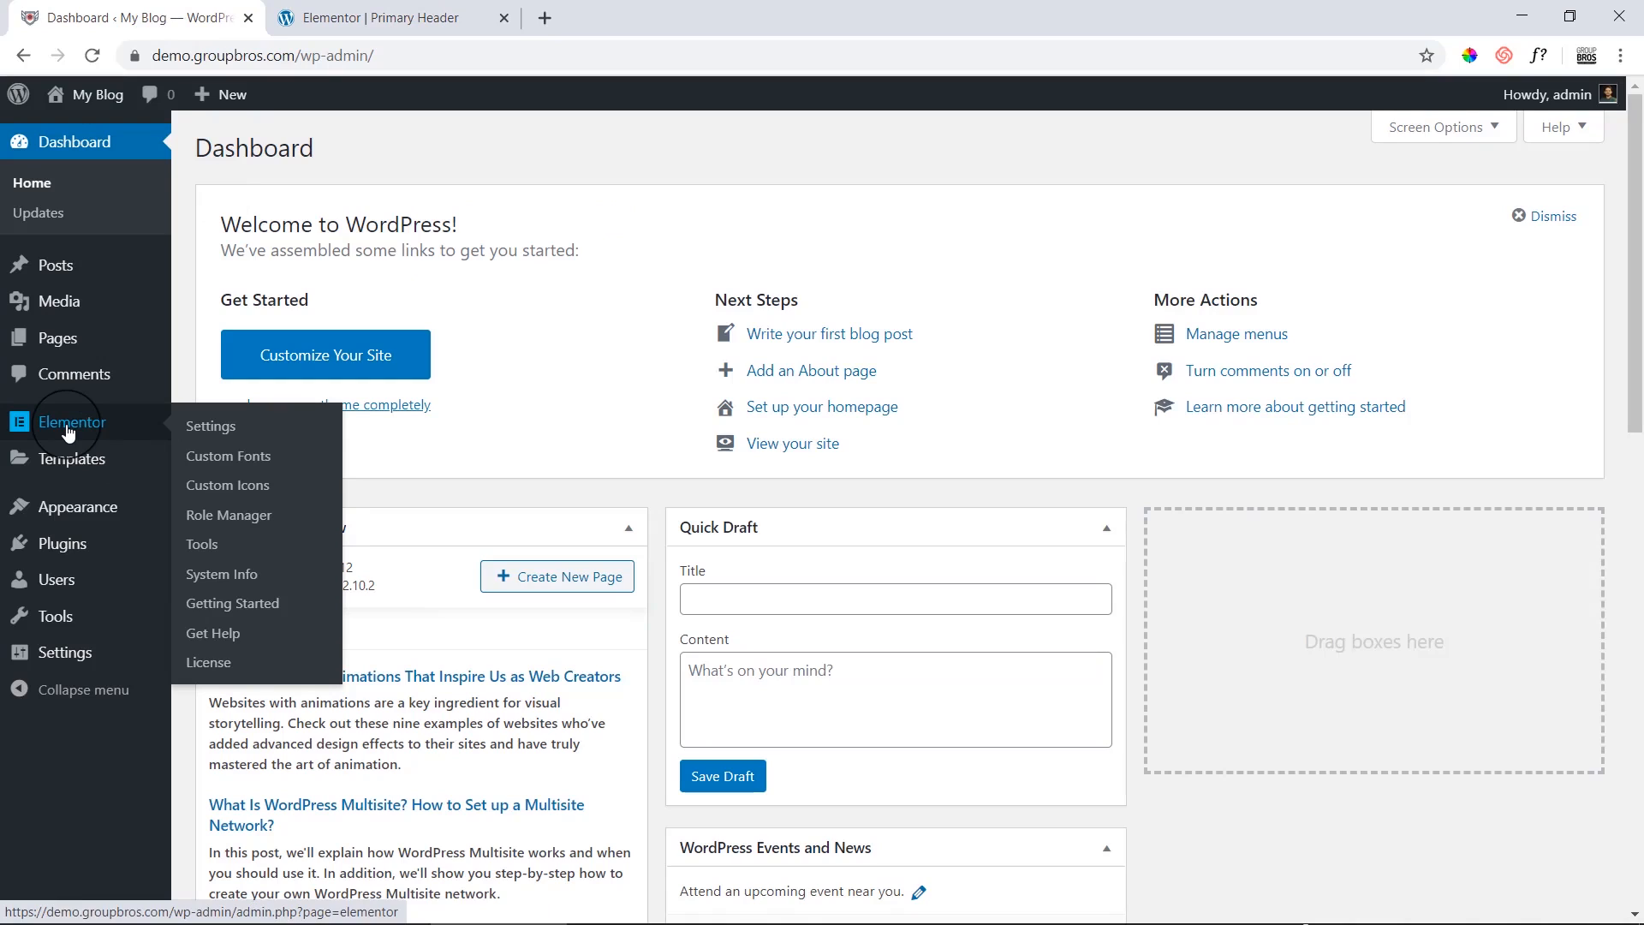
pyautogui.click(178, 432)
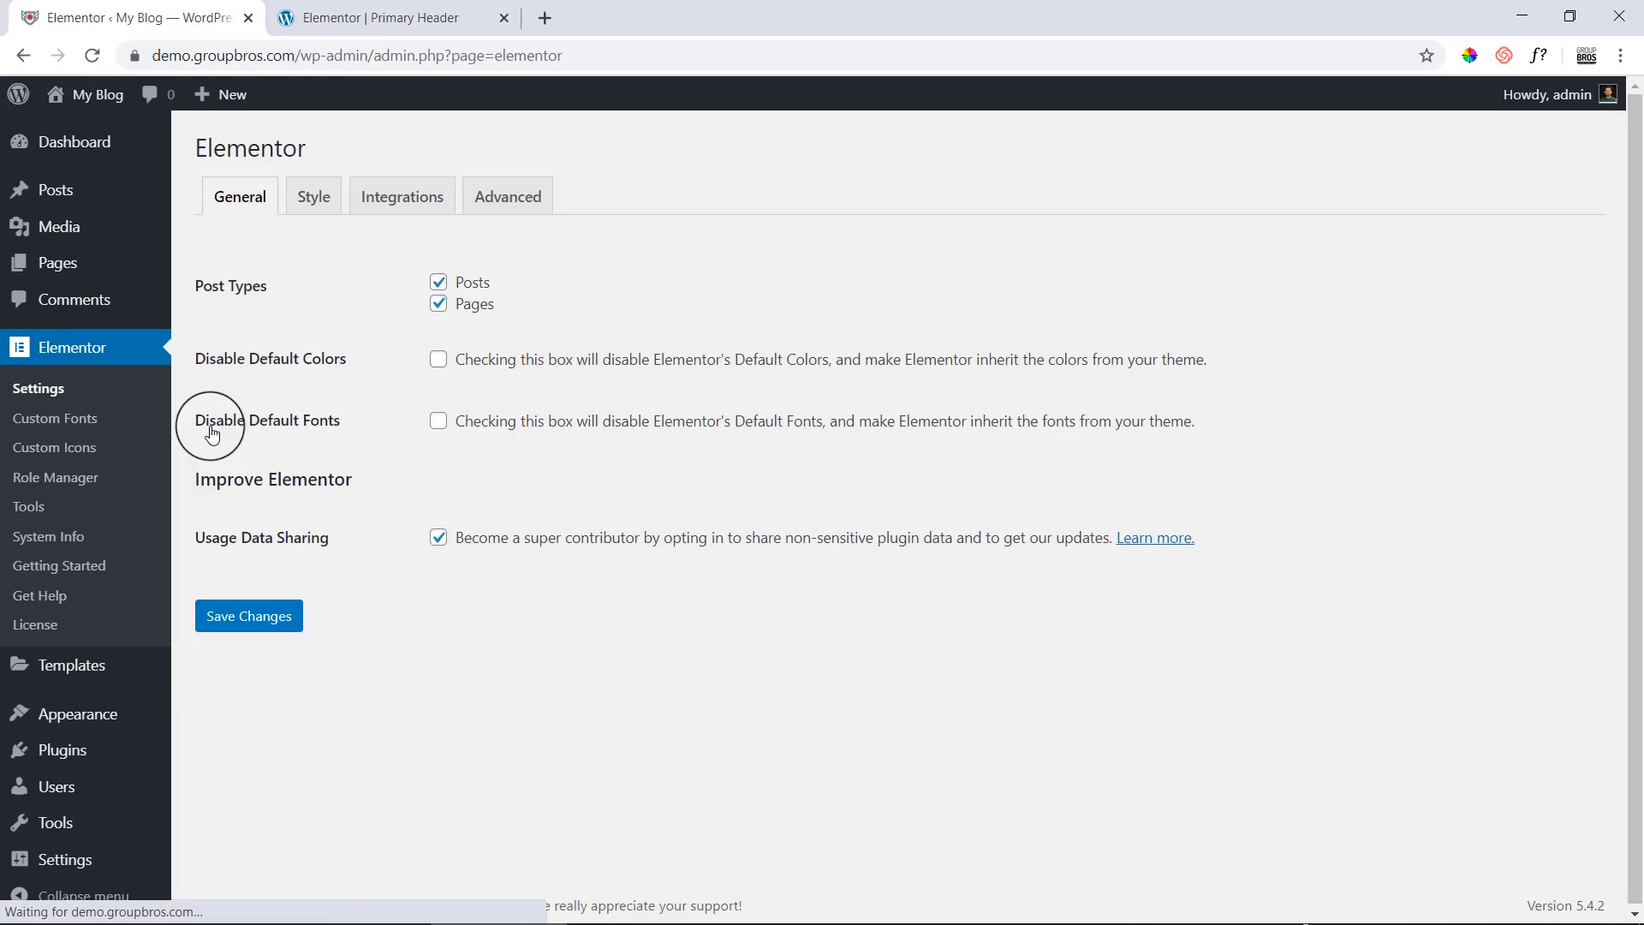
pyautogui.moveTo(194, 358); pyautogui.dragTo(310, 361)
pyautogui.moveTo(196, 422); pyautogui.dragTo(342, 421)
pyautogui.click(464, 367)
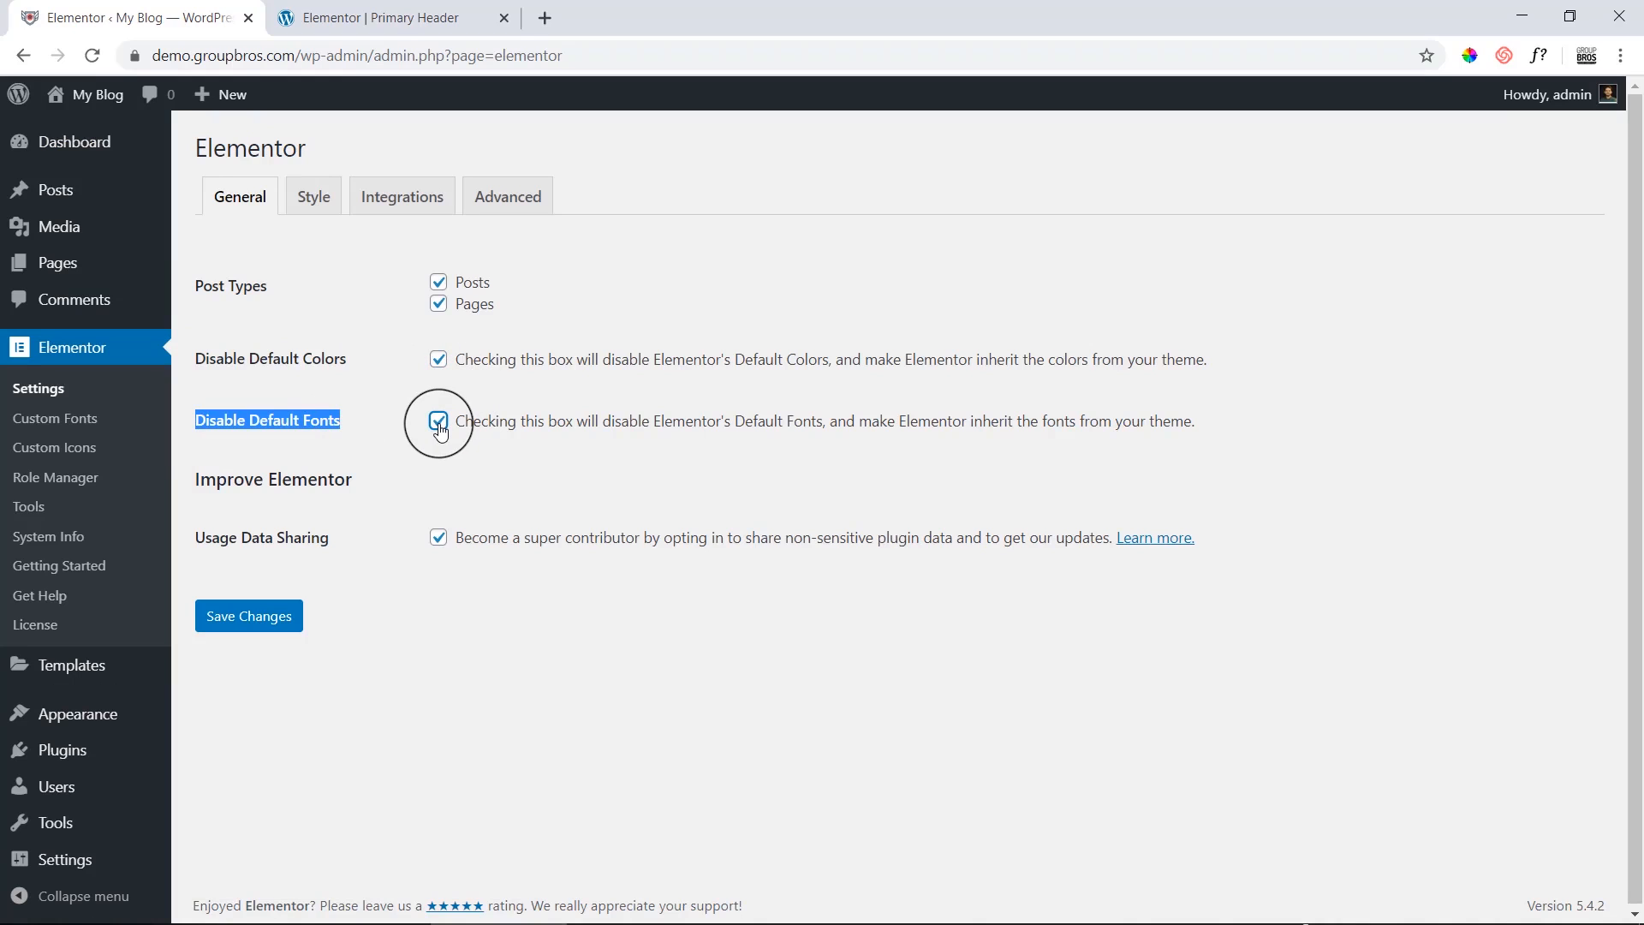
pyautogui.click(512, 478)
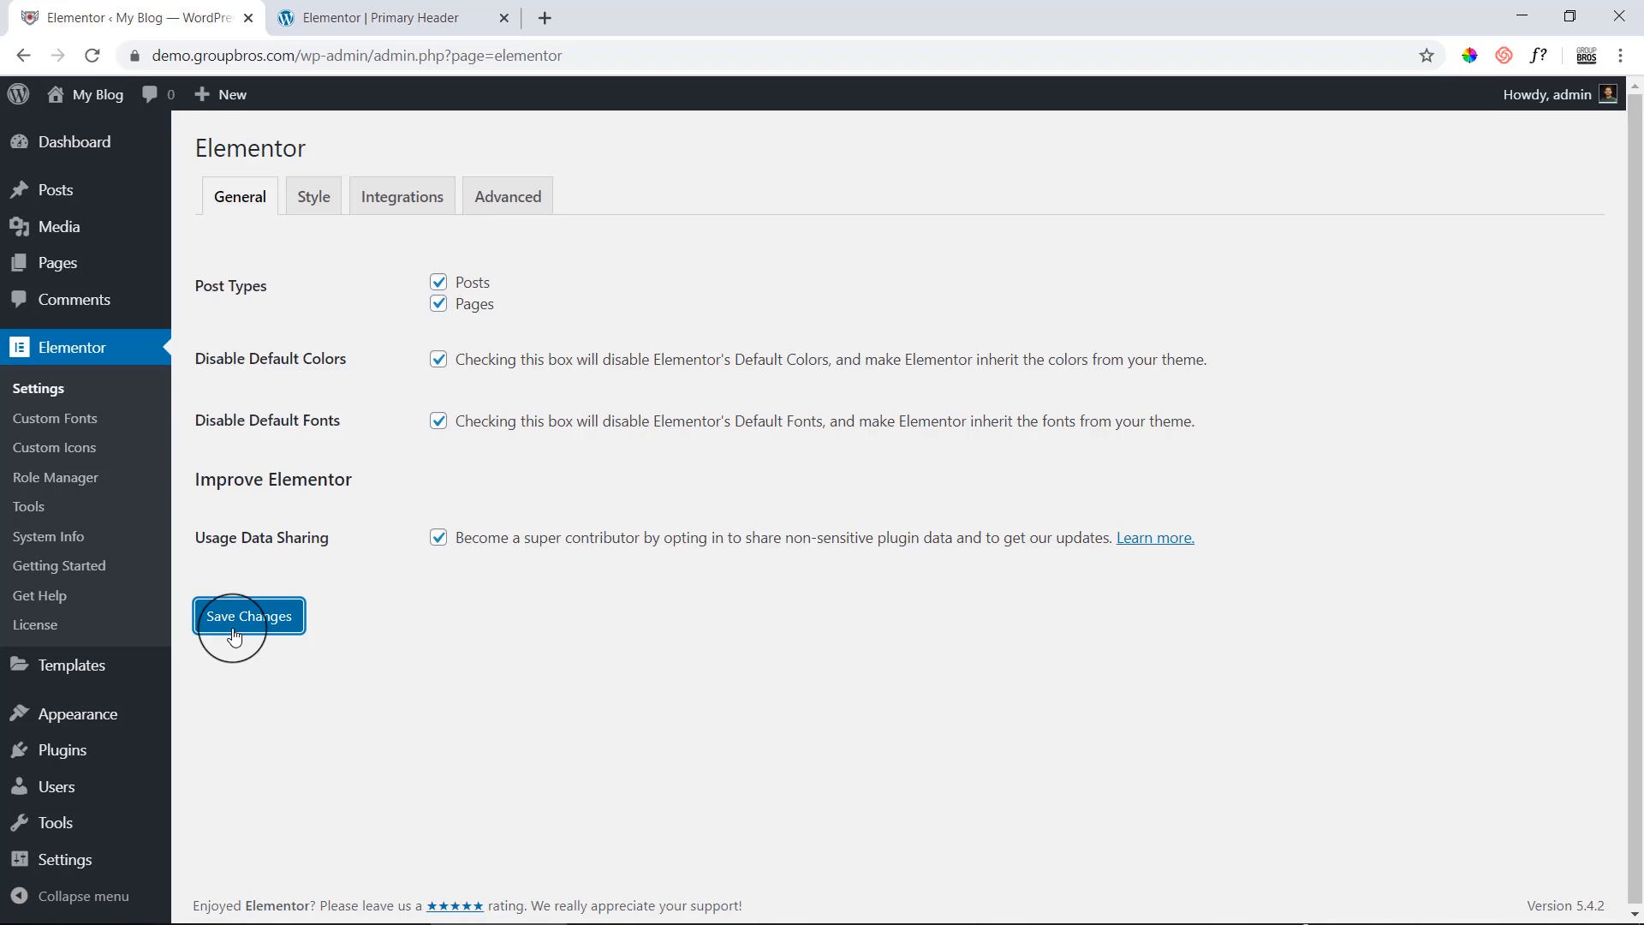
pyautogui.click(233, 634)
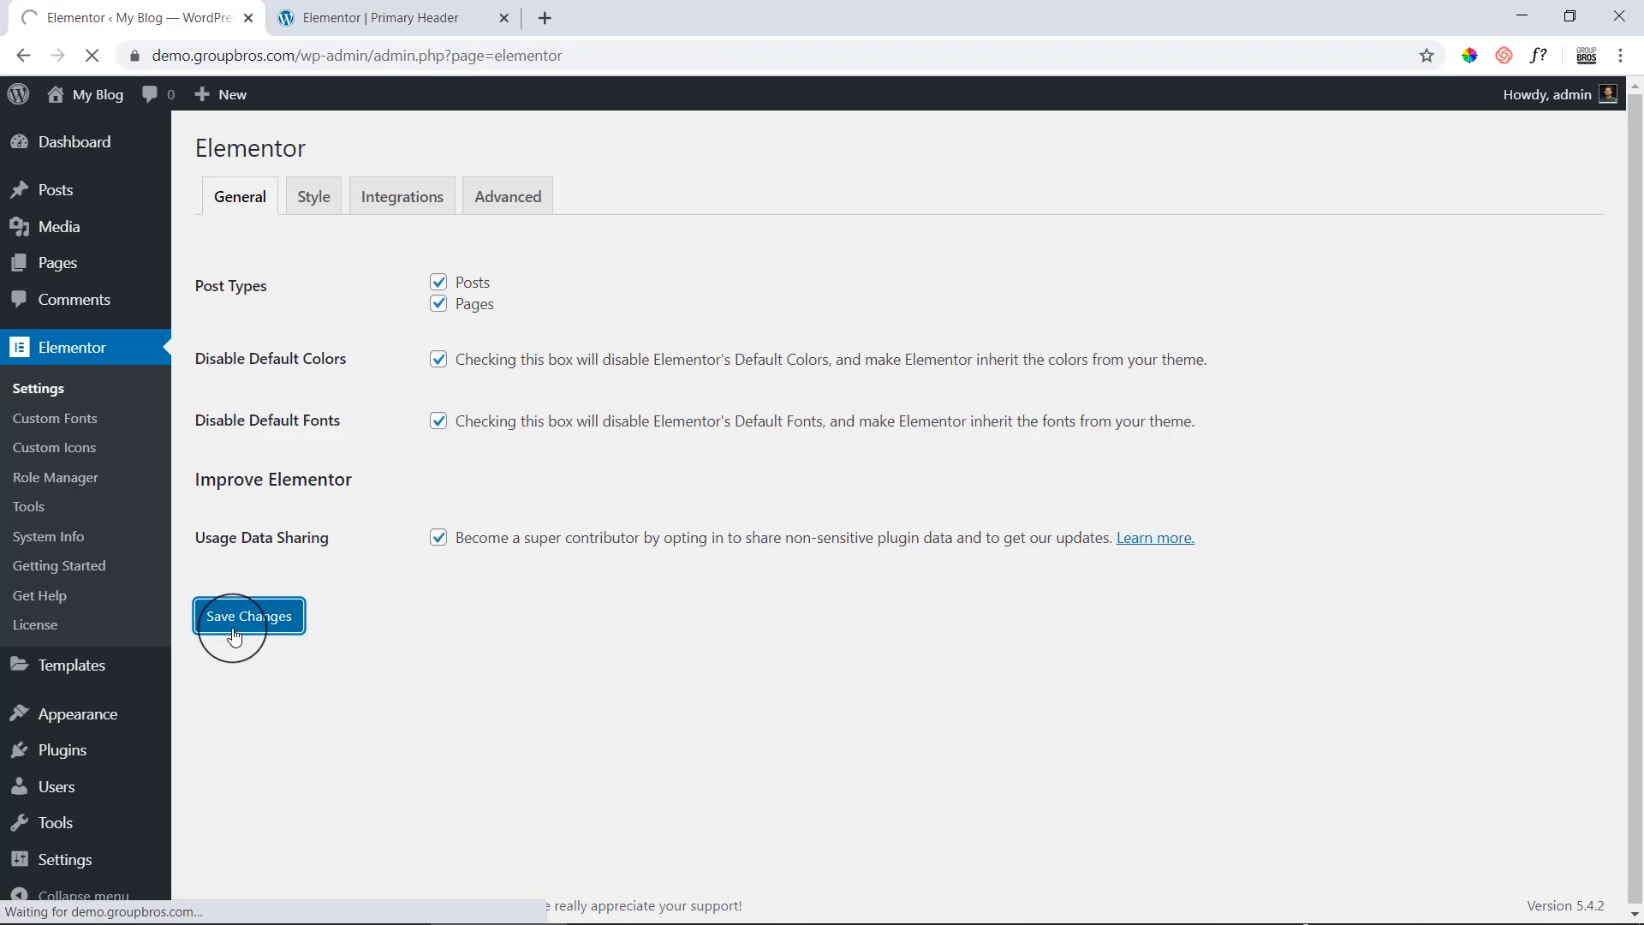
# Open the live site in a new browser tab, place it last, and check the header and link colors.
pyautogui.click(355, 19)
pyautogui.click(147, 18)
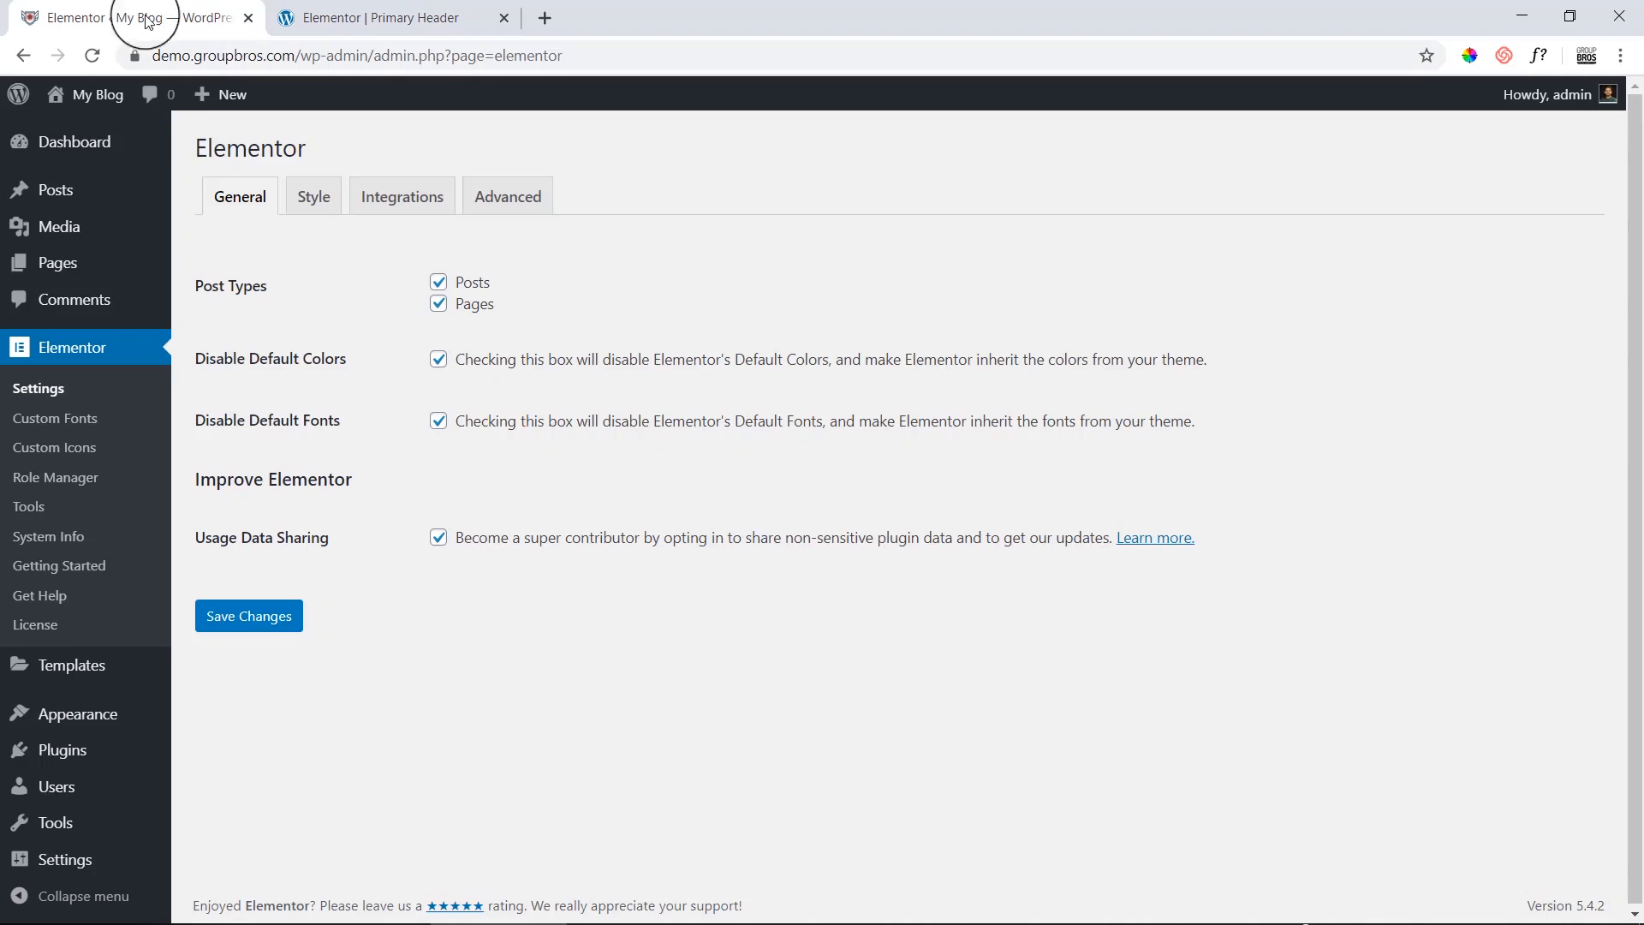
pyautogui.moveTo(99, 97)
pyautogui.middleClick(75, 134)
pyautogui.moveTo(286, 32); pyautogui.dragTo(600, 19)
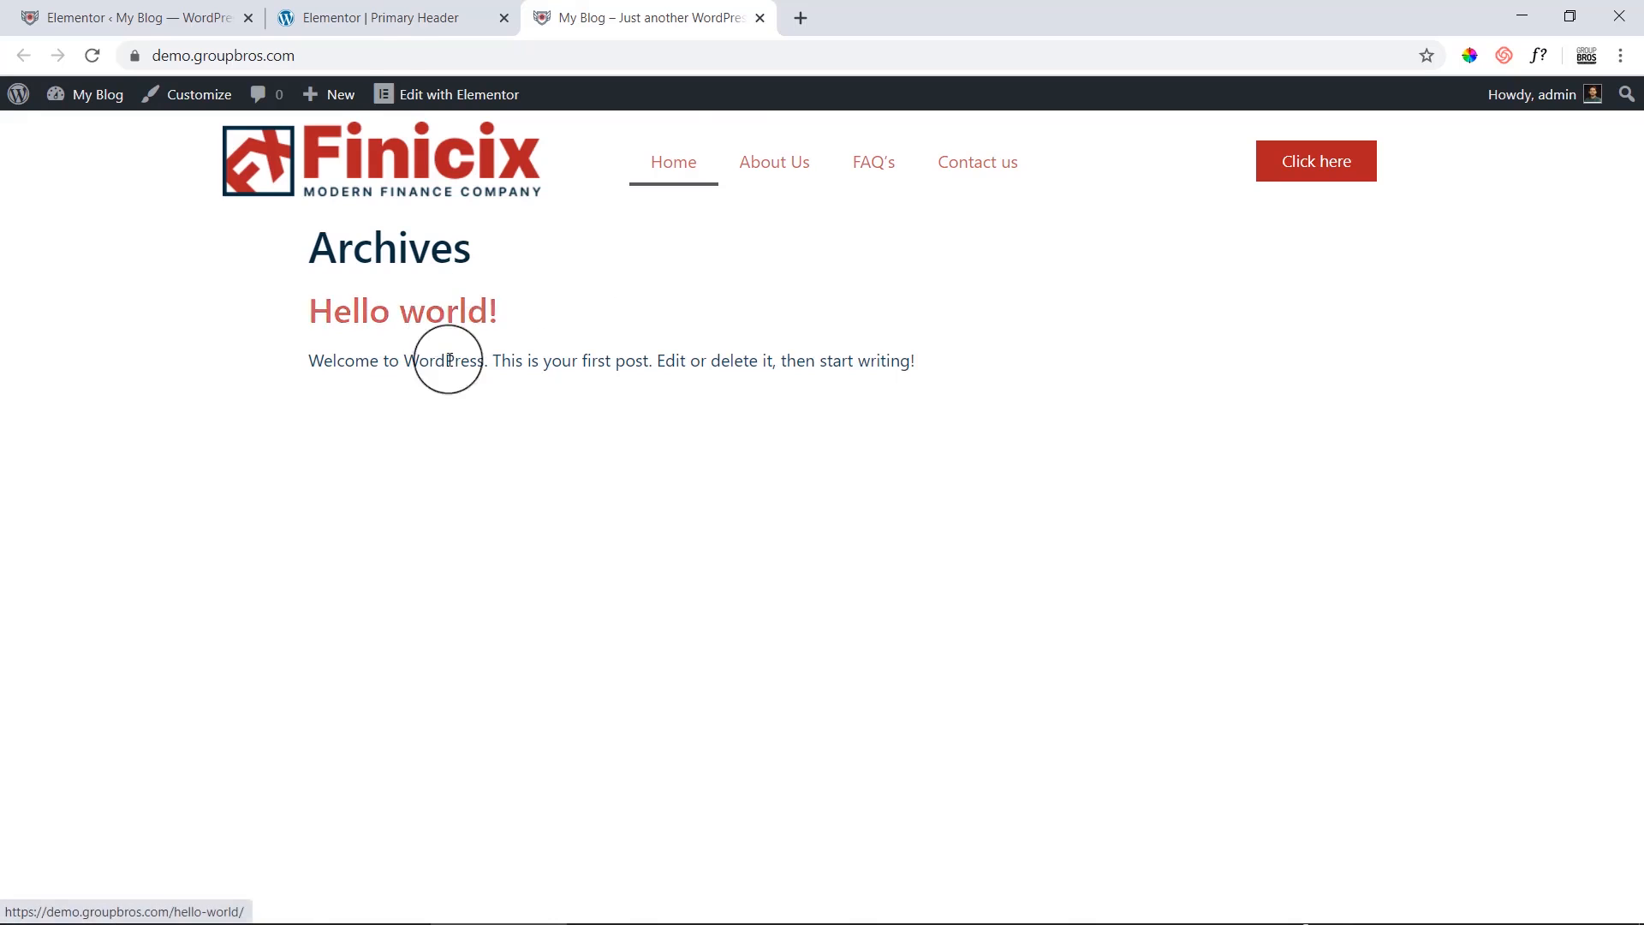
# Back in the Primary Header editor, take the hex code out of the hover Link color and set the normal Link color to #B42024.
pyautogui.click(402, 18)
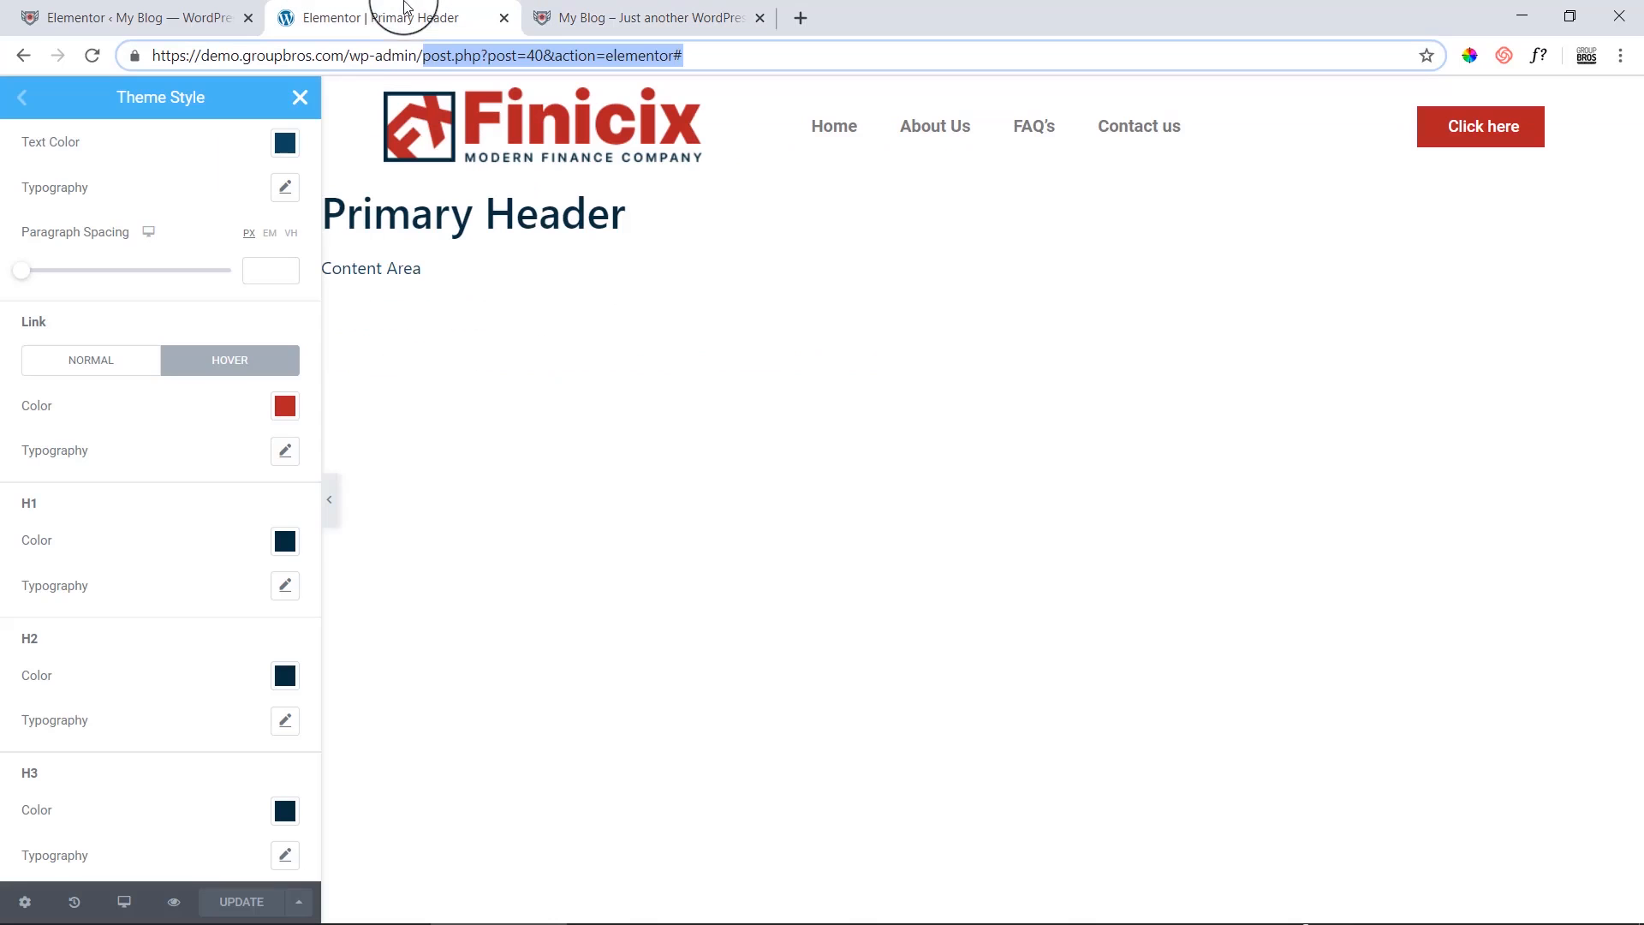
pyautogui.click(285, 406)
pyautogui.press('BackSpace')
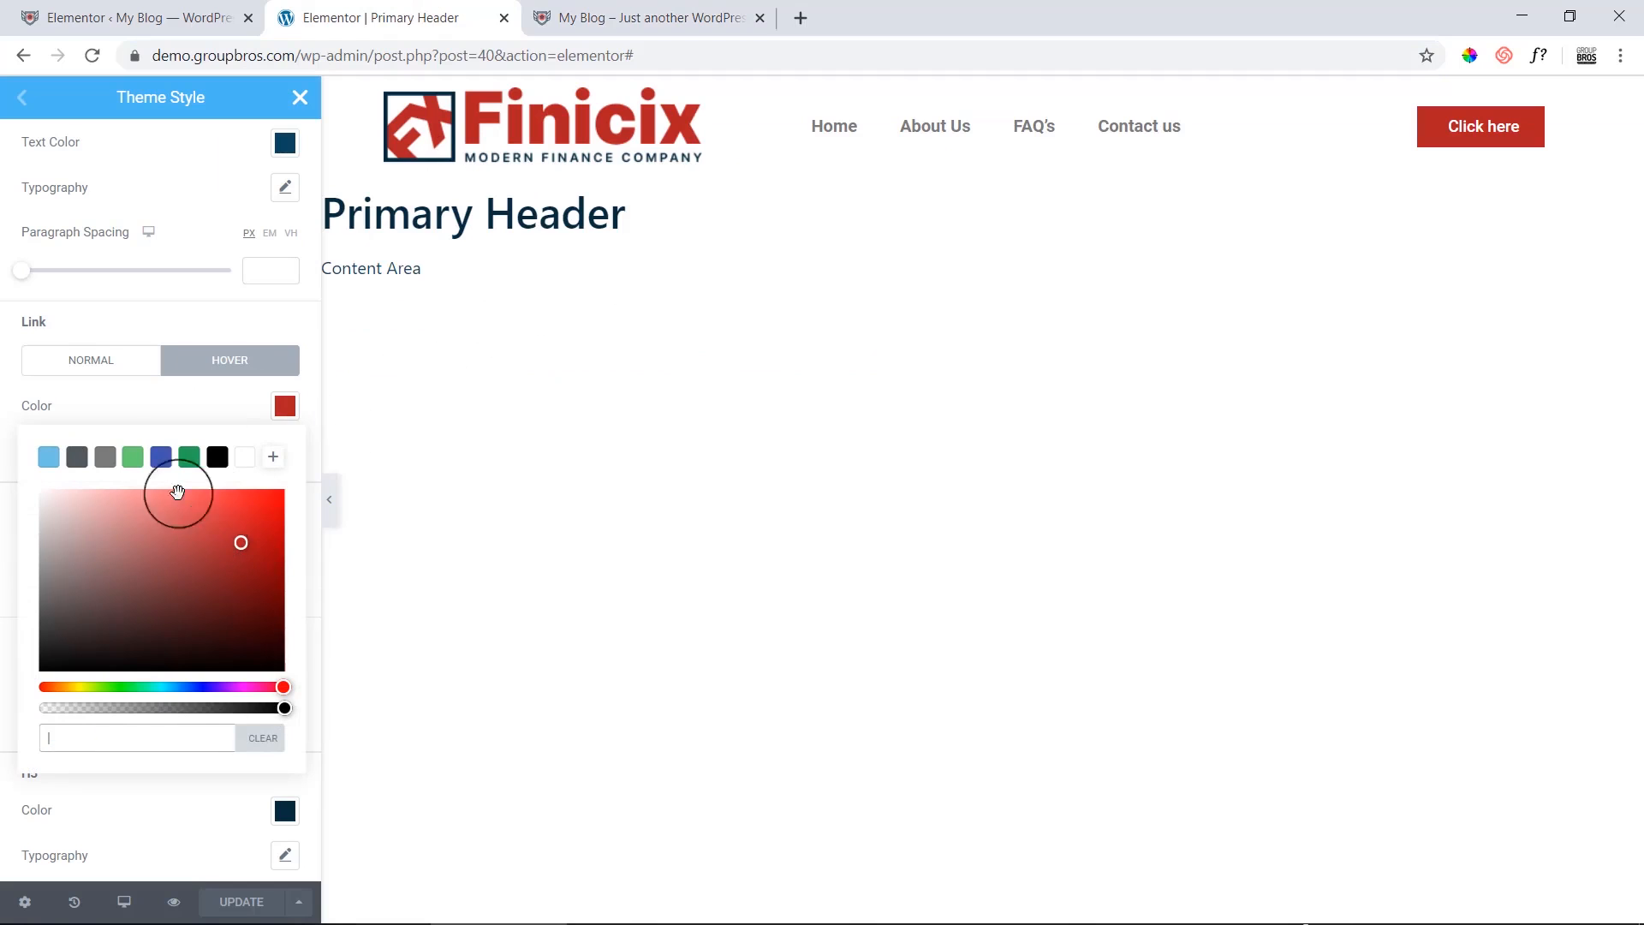
pyautogui.click(122, 365)
pyautogui.click(281, 411)
pyautogui.write('#B42024')
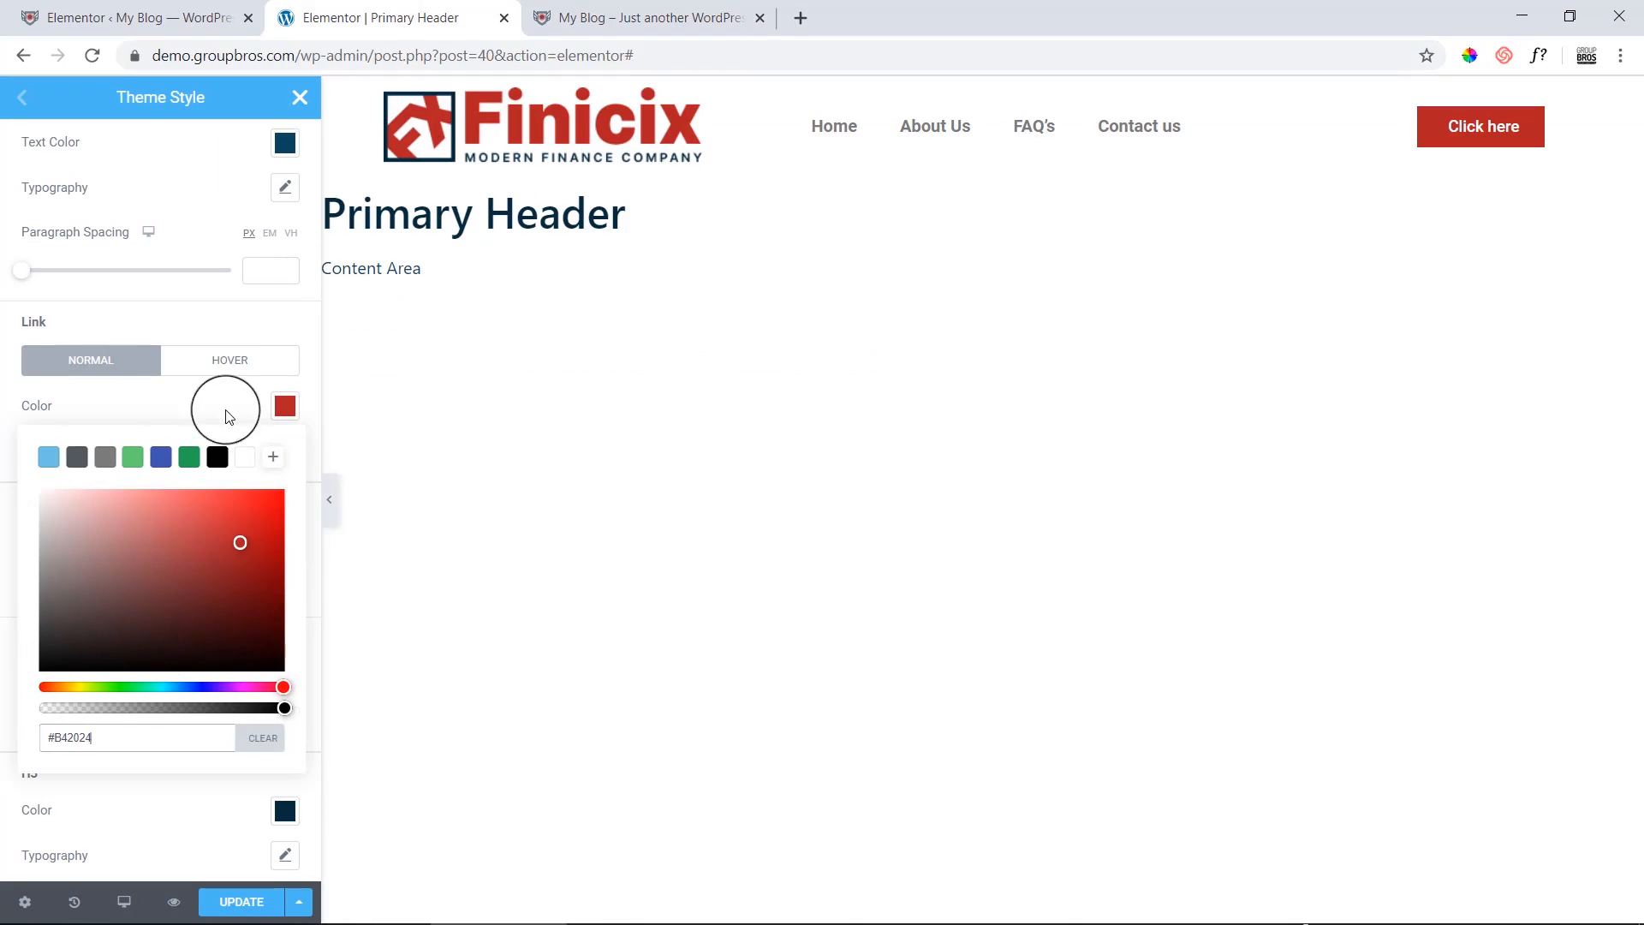
# Copy the Theme Red shade code from Colors.txt and set the hover Link color to C75B60 in the theme style.
pyautogui.click(246, 358)
pyautogui.moveTo(562, 909)
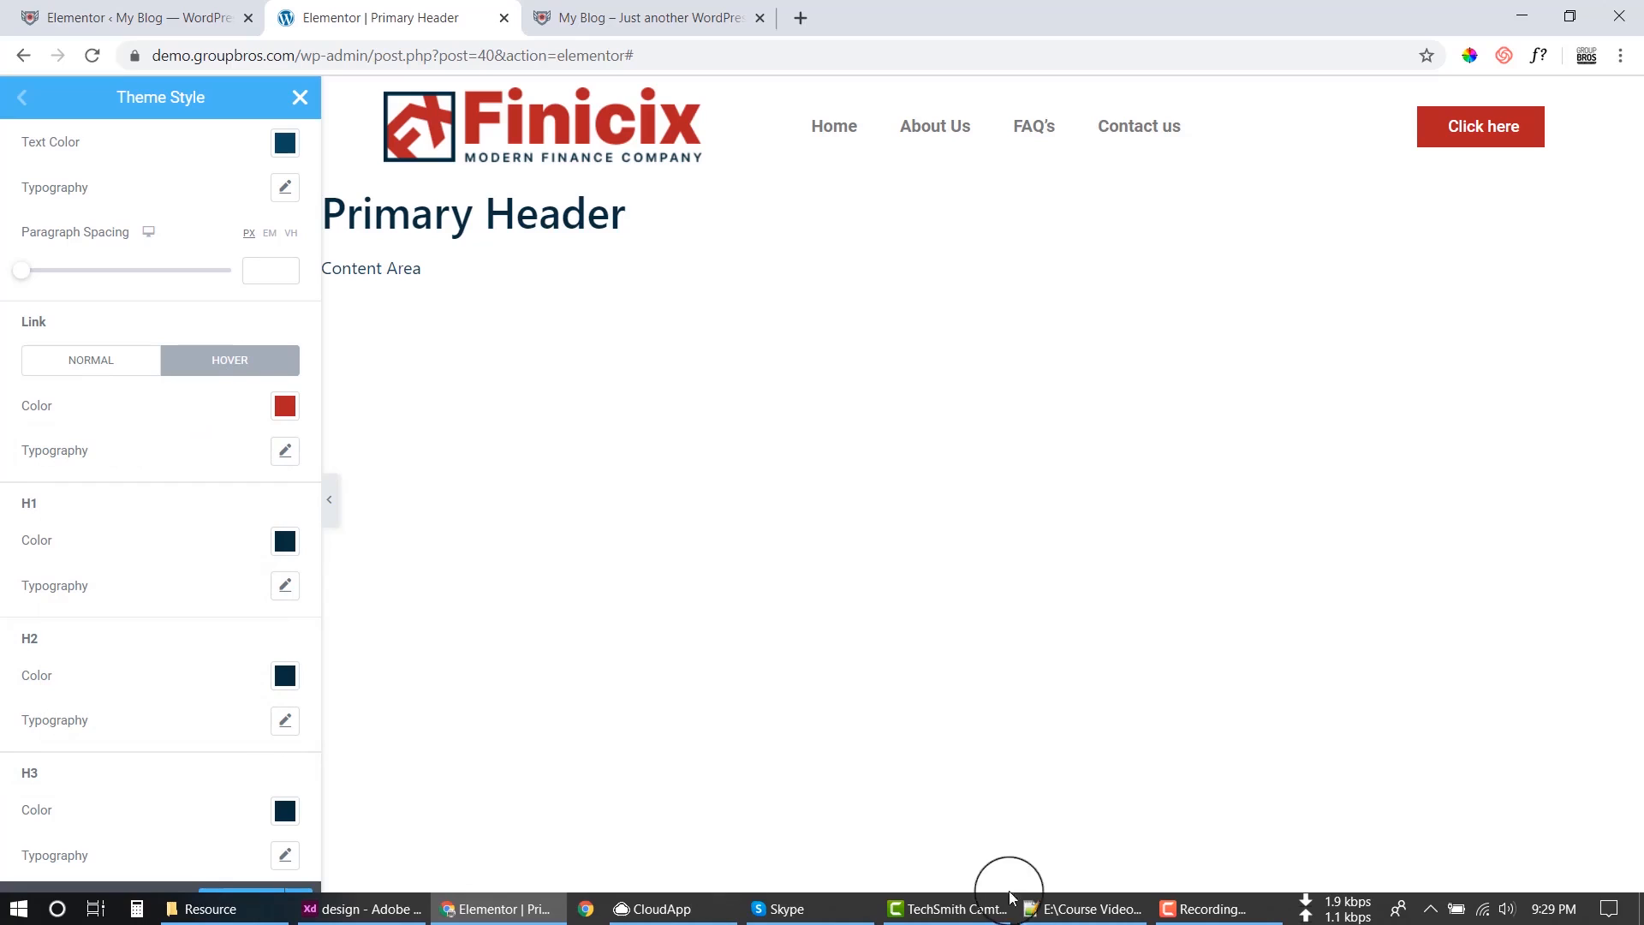
pyautogui.click(1055, 906)
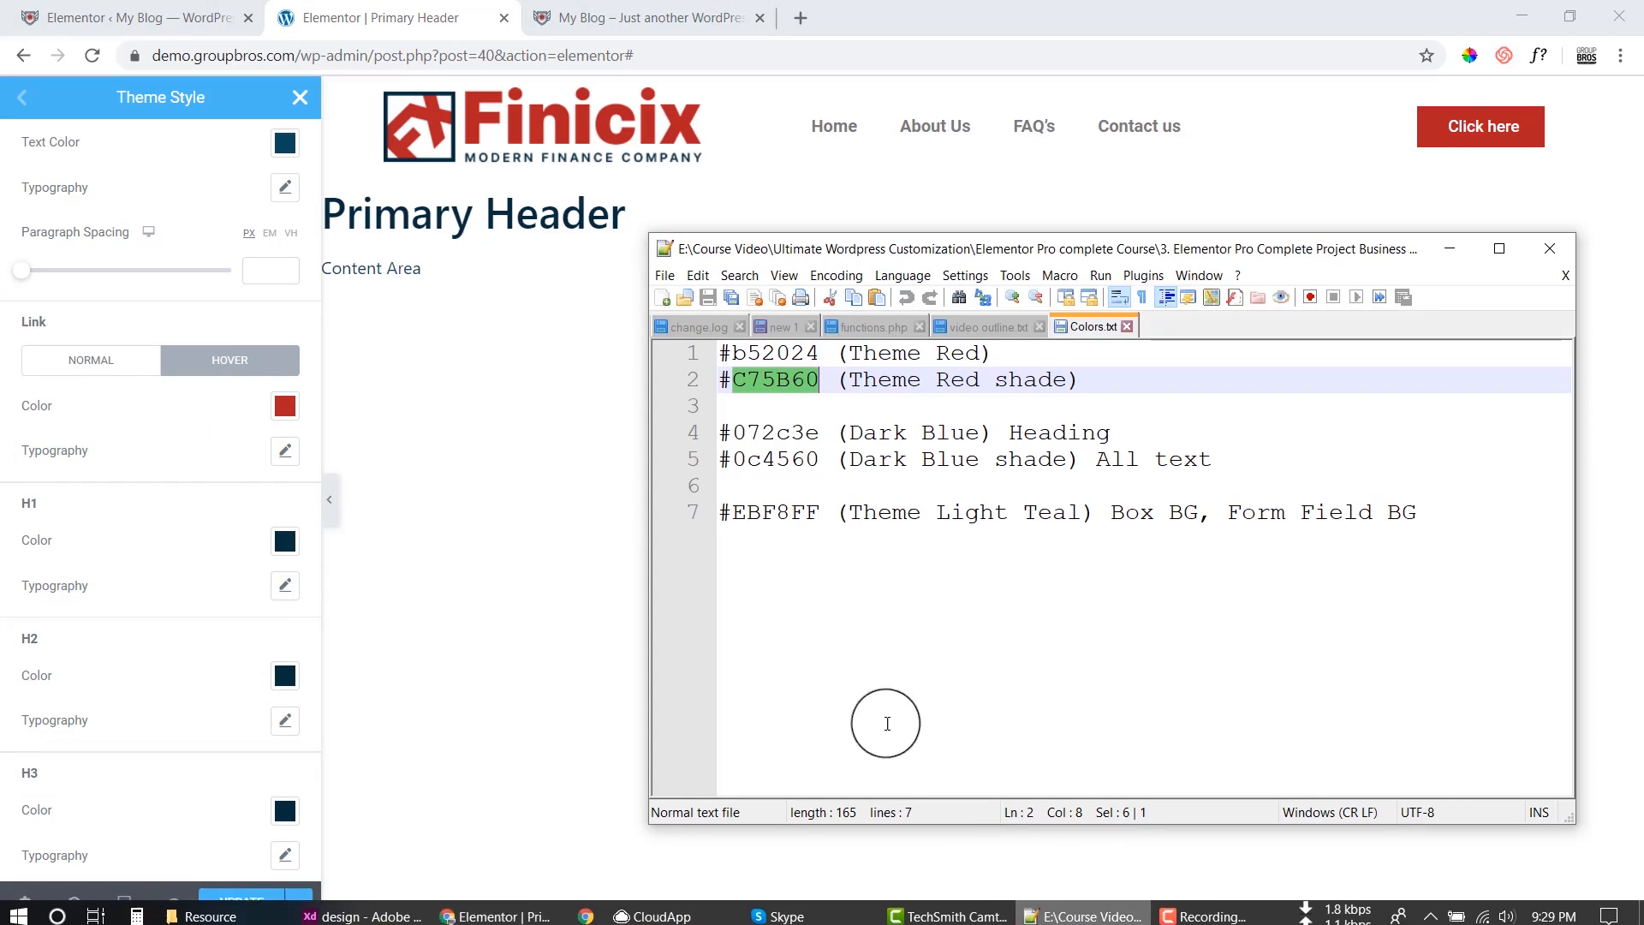
pyautogui.rightClick(768, 381)
pyautogui.click(800, 407)
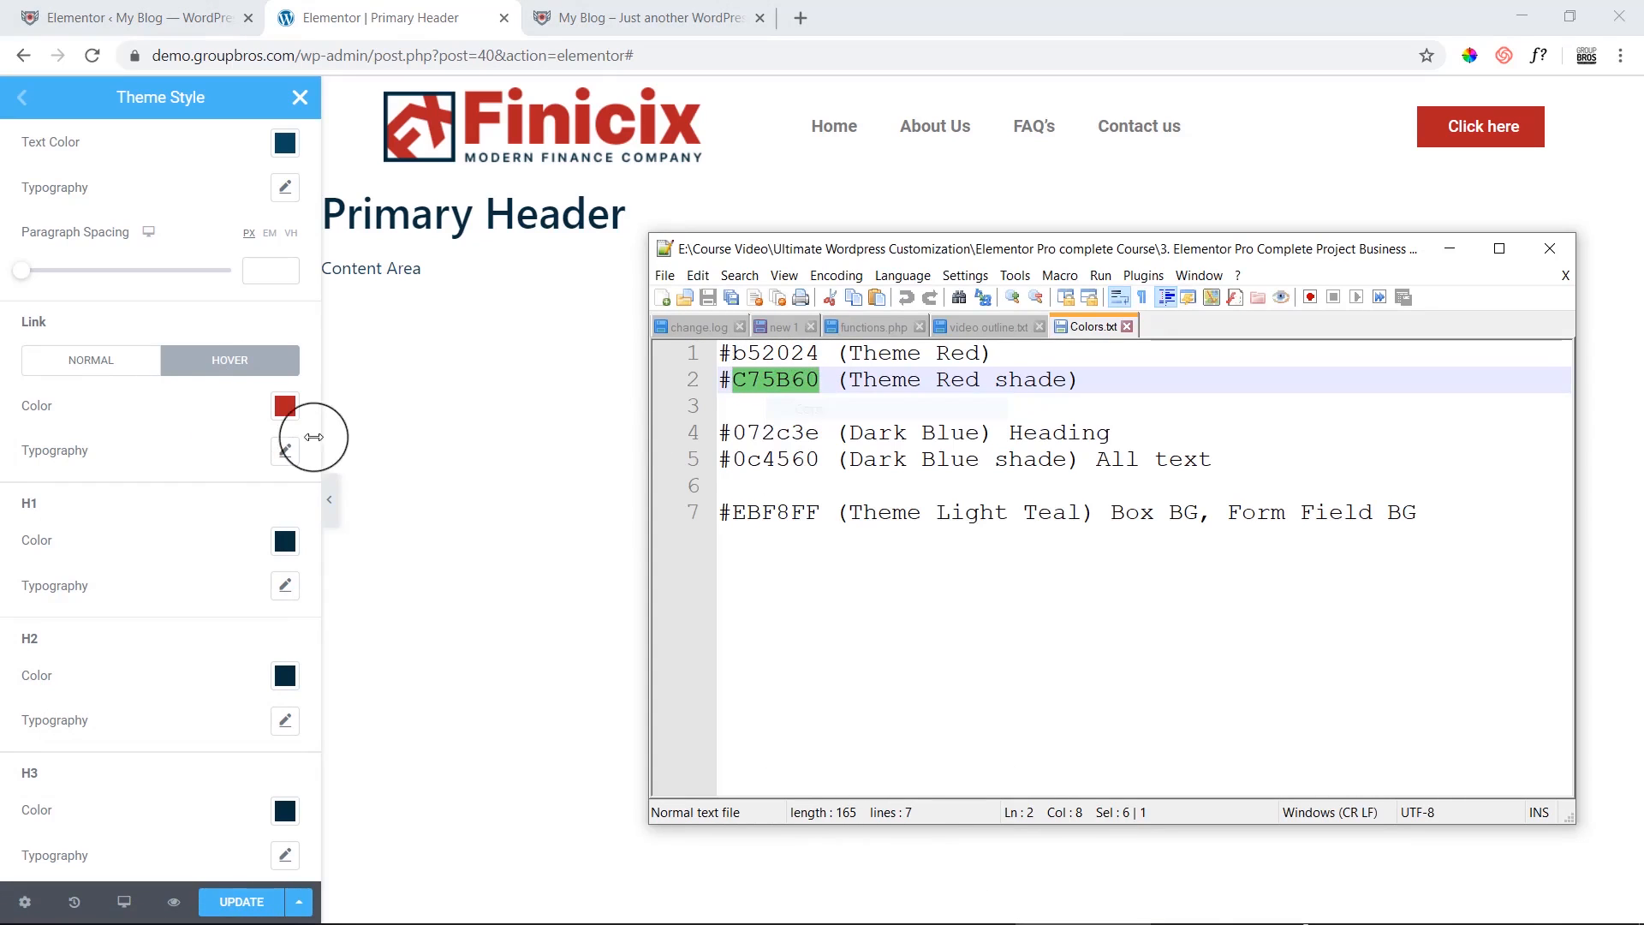
pyautogui.click(228, 368)
pyautogui.click(285, 408)
pyautogui.hotkey('ctrl', 'v')
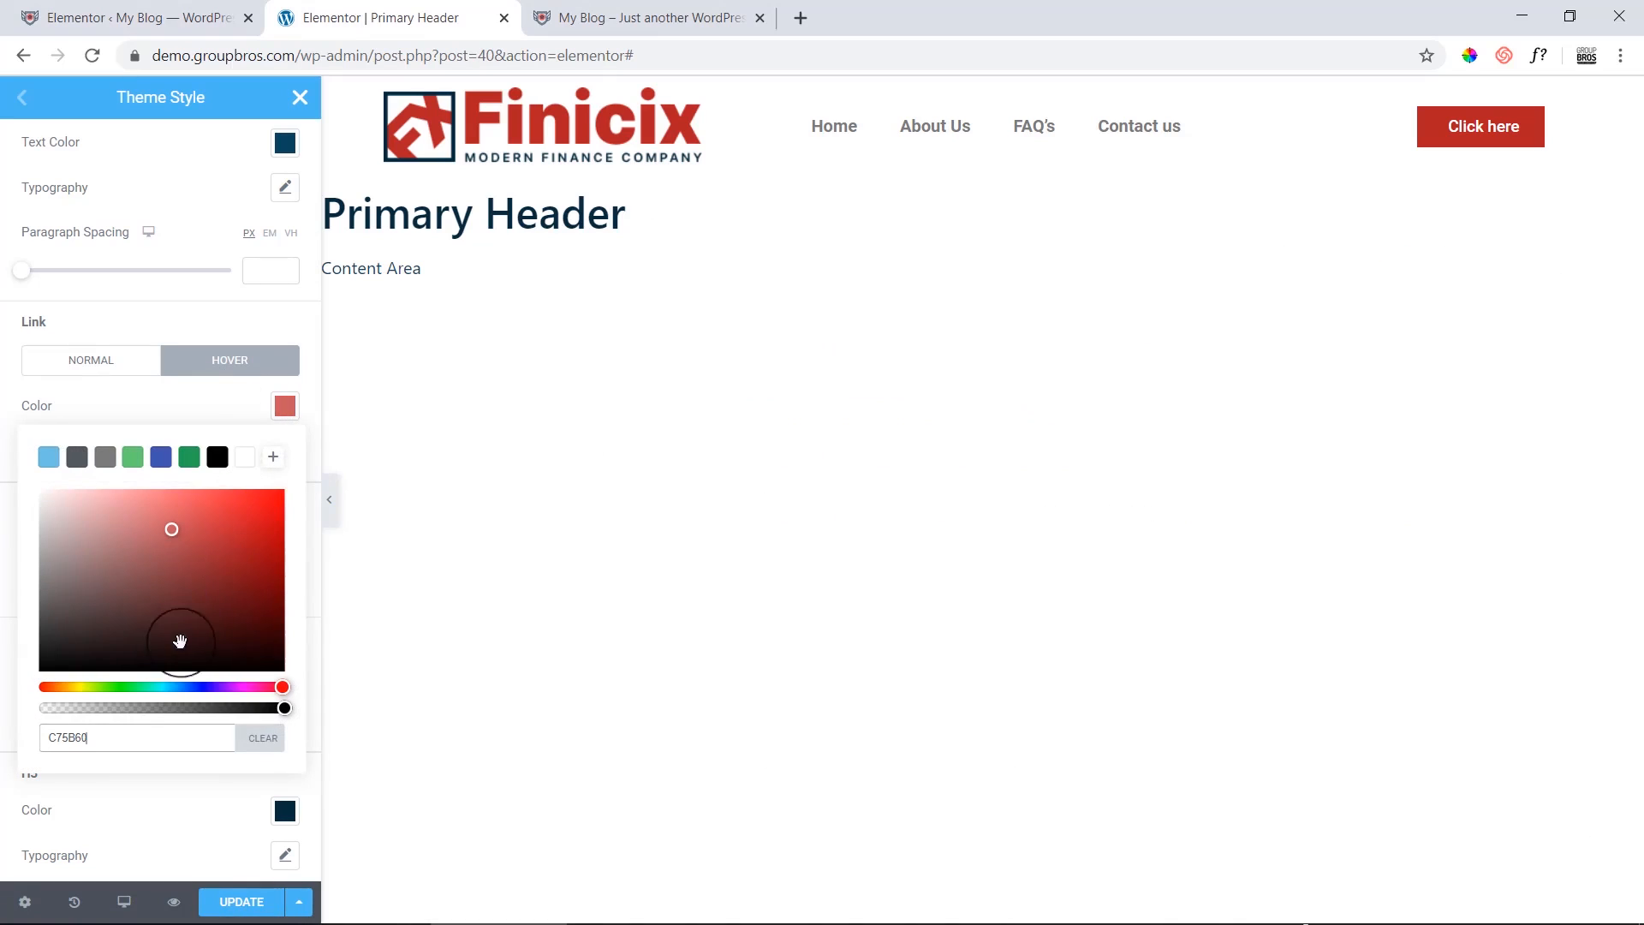
pyautogui.click(284, 406)
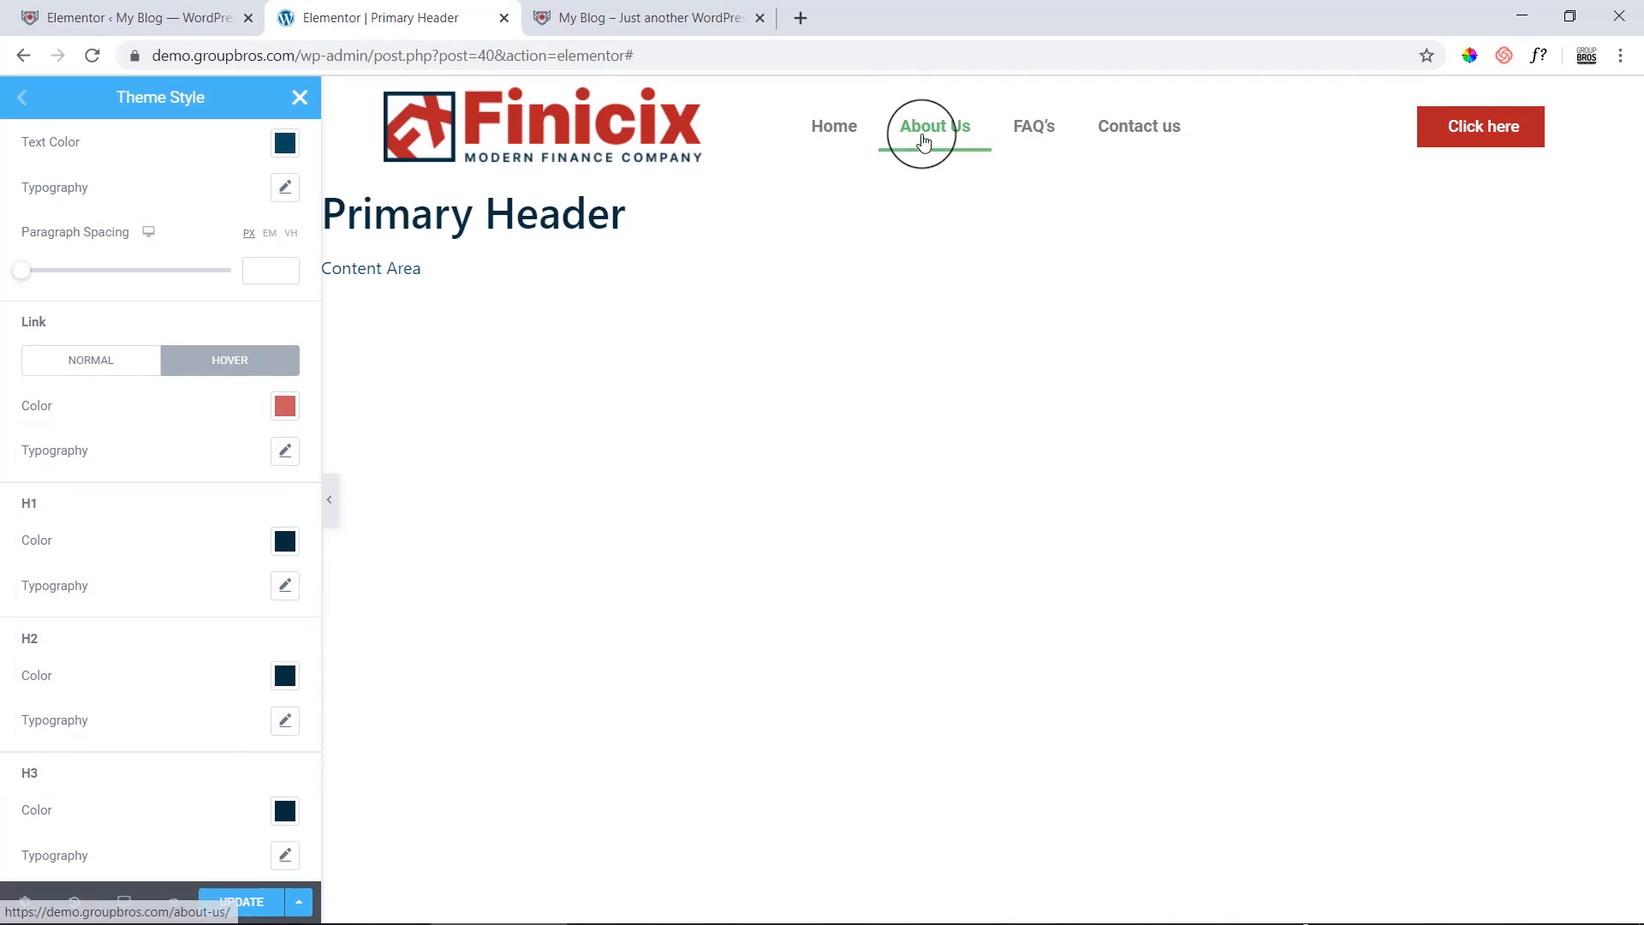
# Save the theme style changes and return from Theme Style to the header's widget list.
pyautogui.click(137, 358)
pyautogui.click(261, 906)
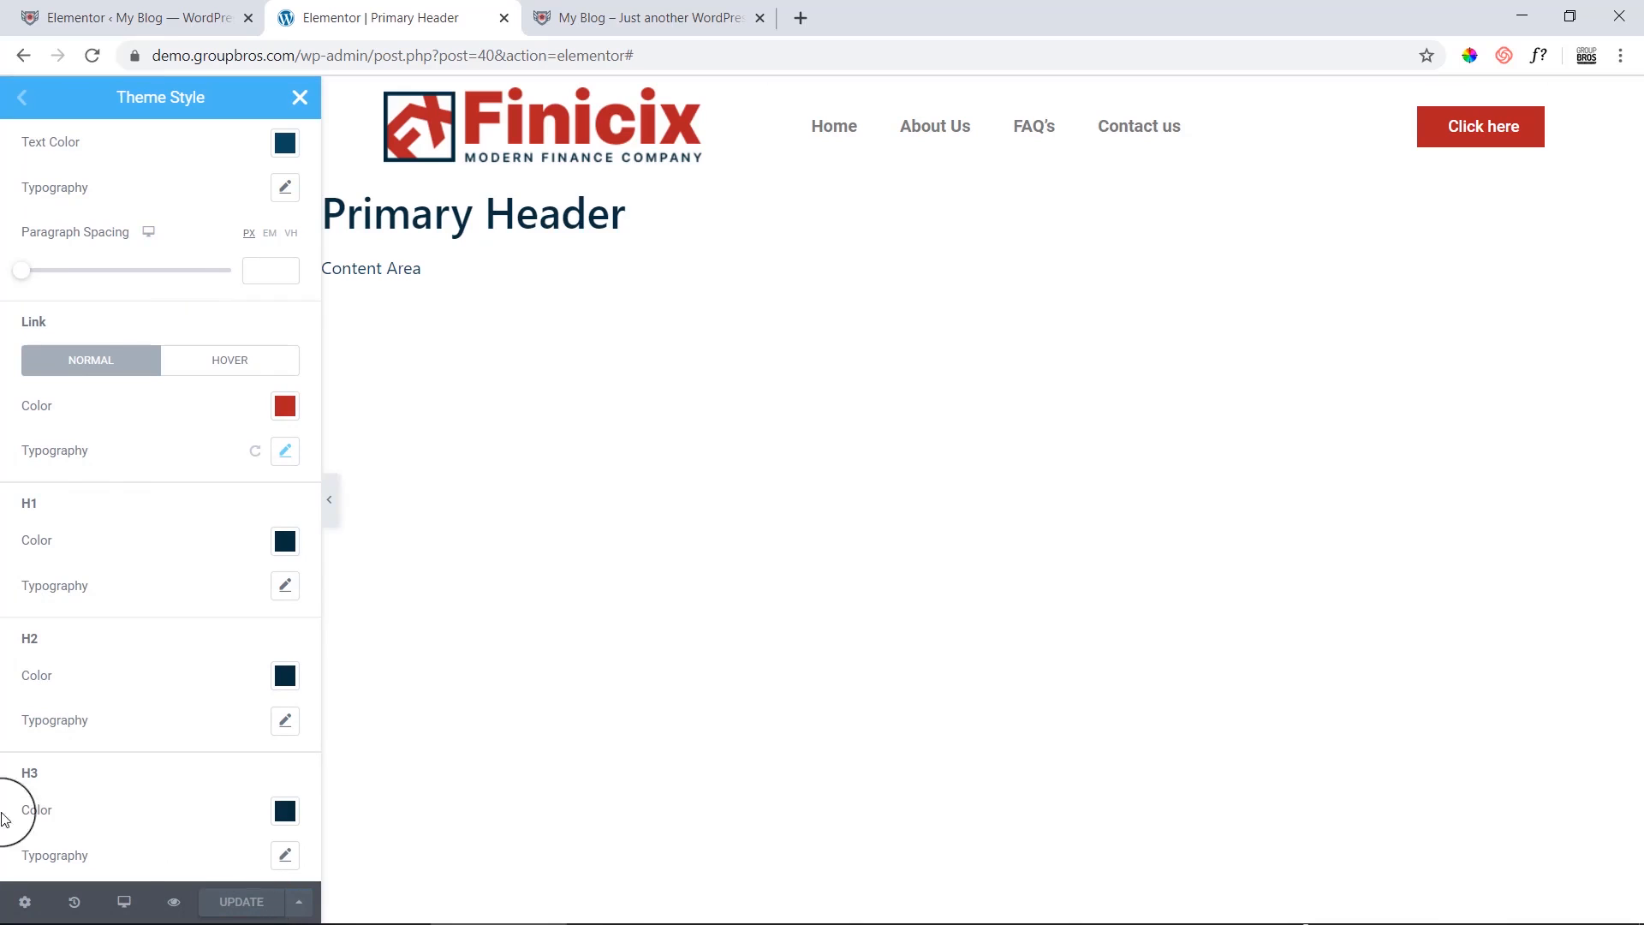
pyautogui.scroll(3, 34, 599)
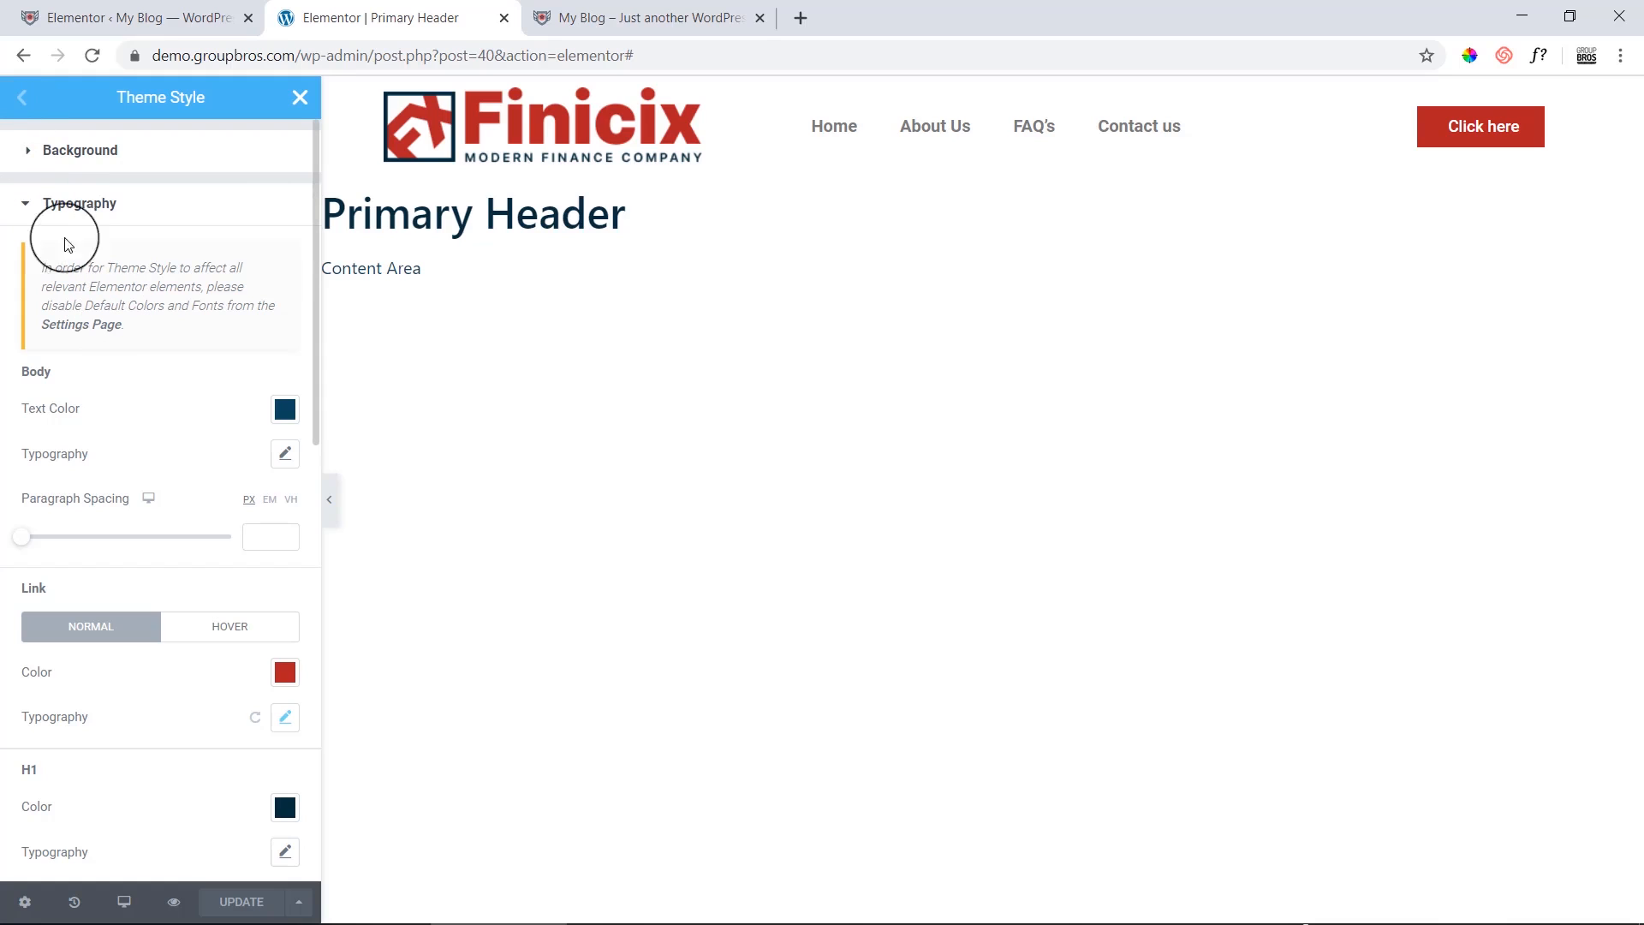
pyautogui.click(299, 97)
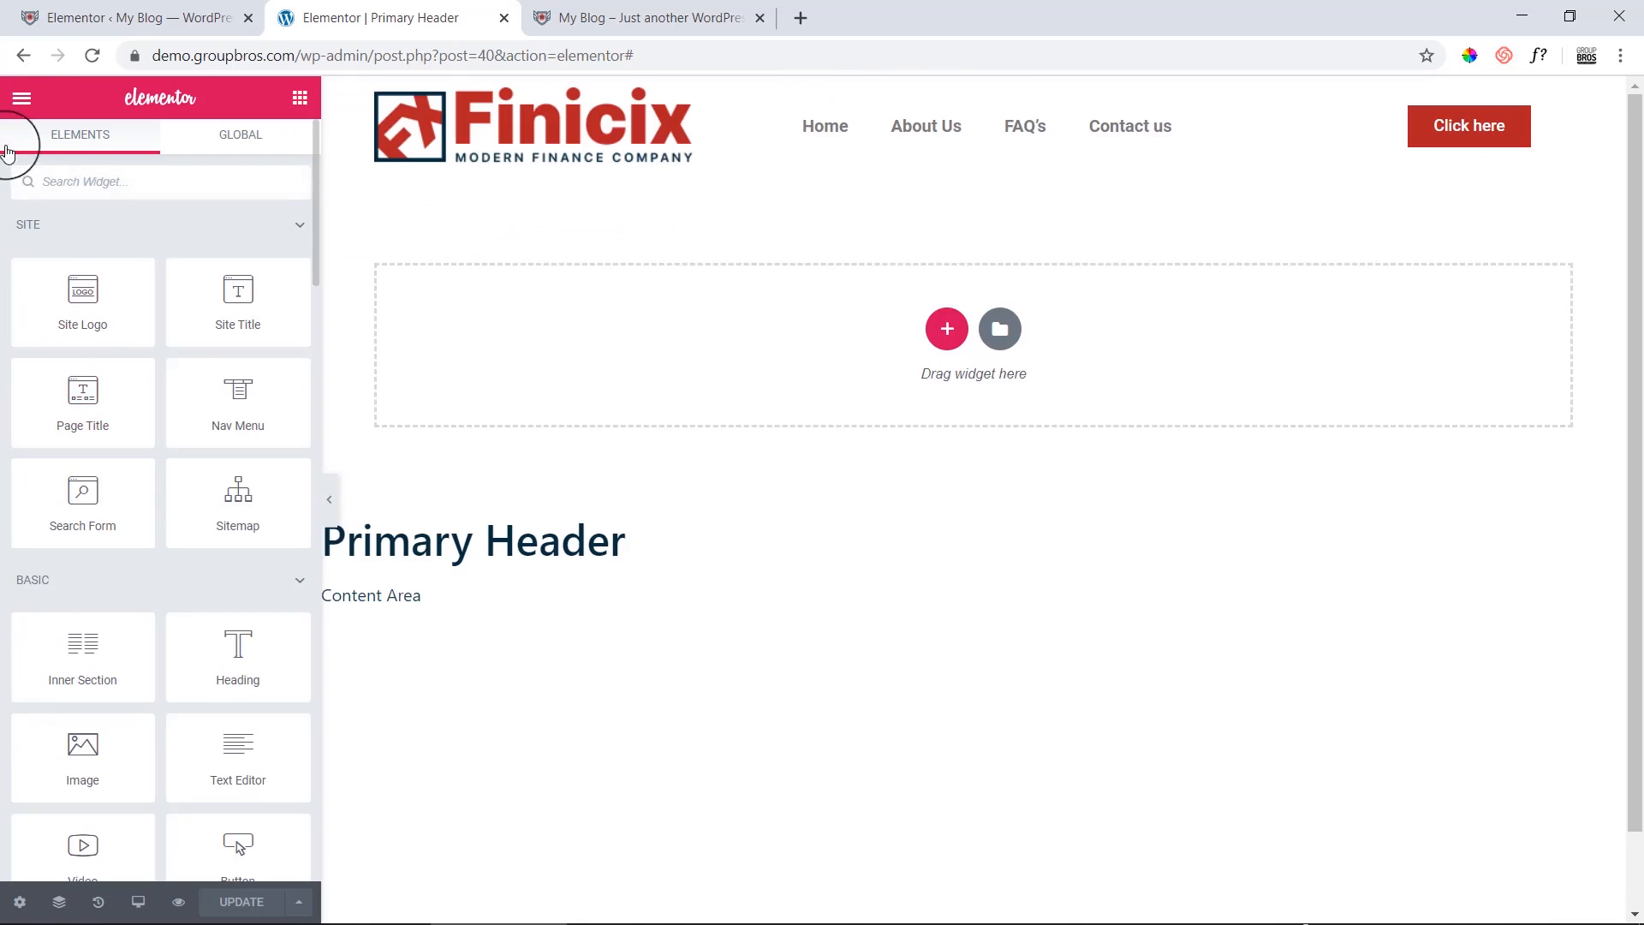
# Set the default content width to 1200 px in Elementor's global style settings.
pyautogui.click(18, 97)
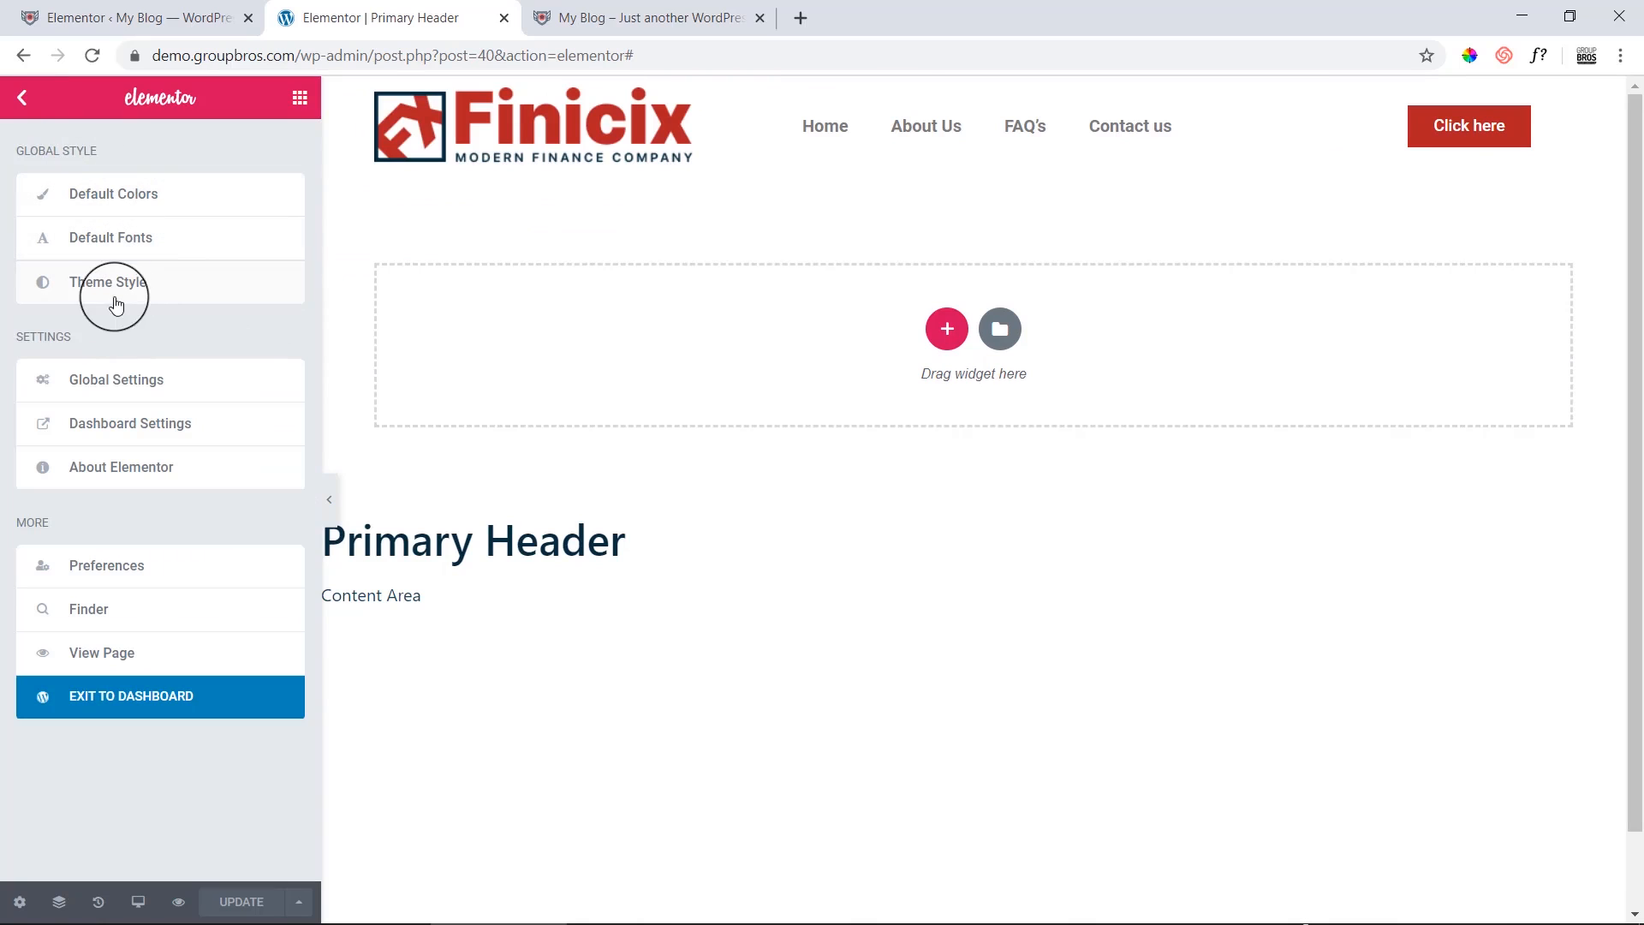
pyautogui.click(102, 387)
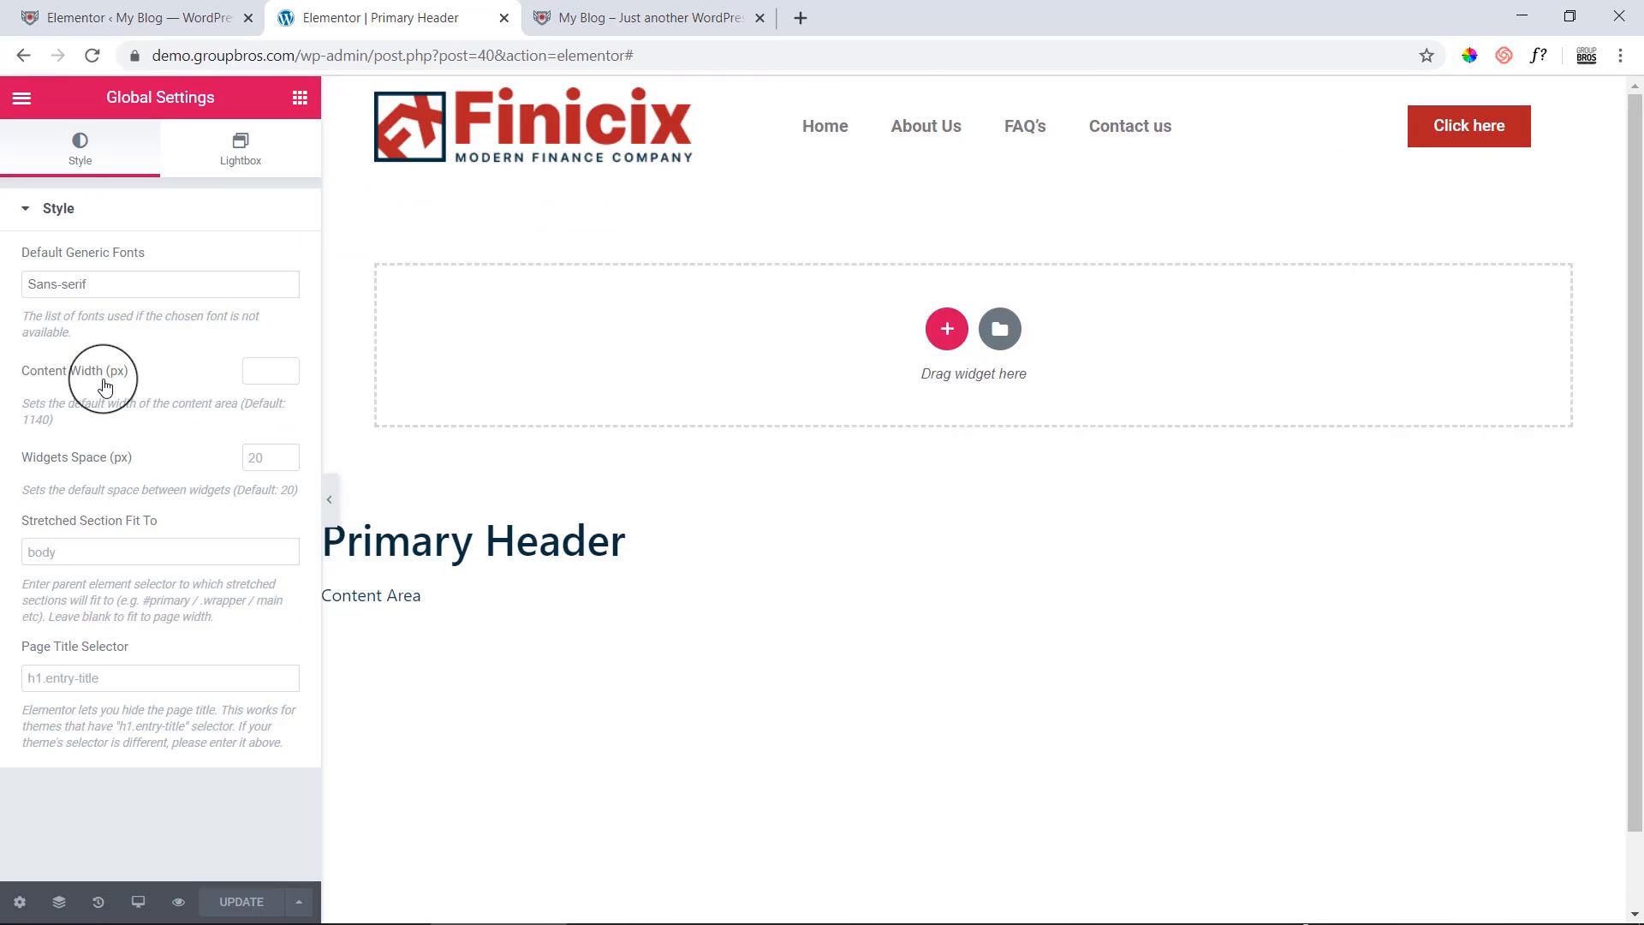
pyautogui.moveTo(28, 371); pyautogui.dragTo(128, 373)
pyautogui.moveTo(26, 426); pyautogui.dragTo(45, 423)
pyautogui.click(261, 370)
pyautogui.write('1200')
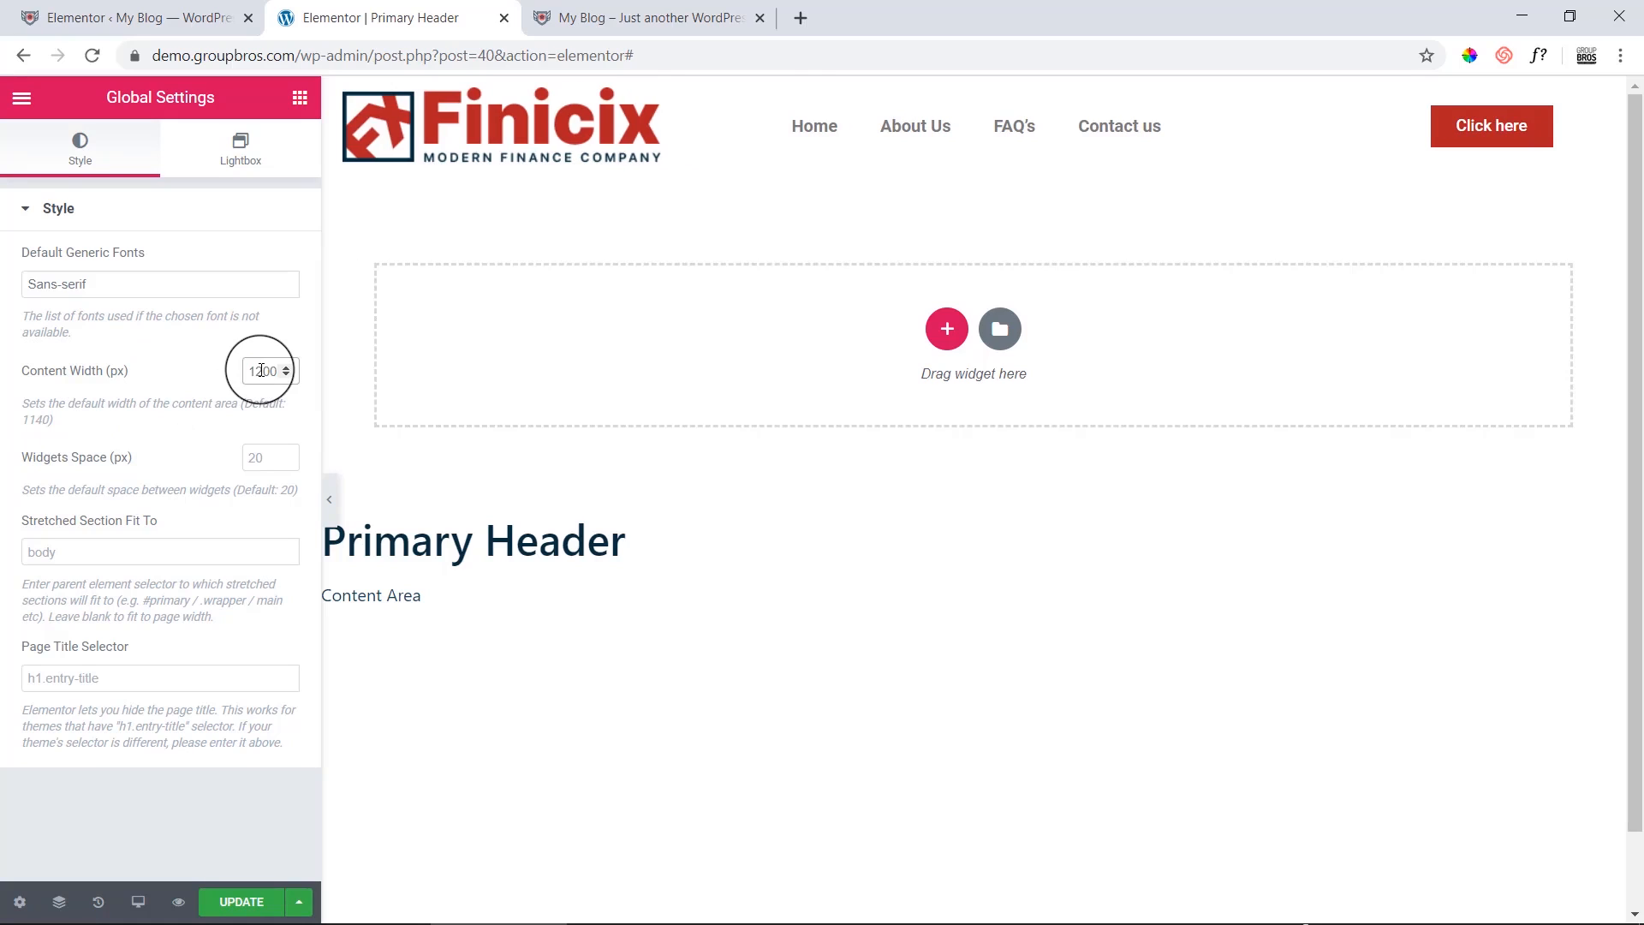